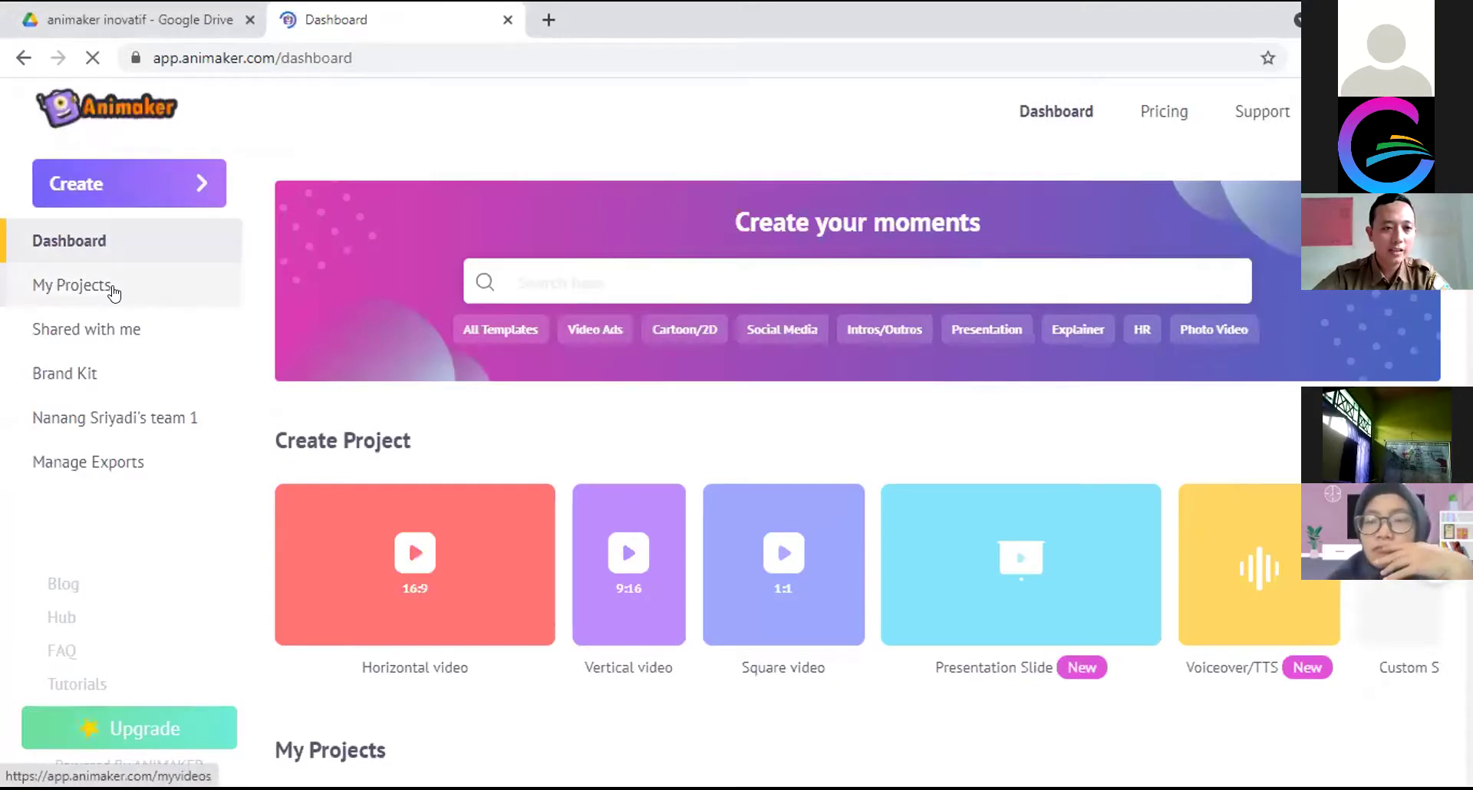
Open the "copy of STATISTIKA KELAS 8" project from My Projects for editing
left_click(113, 292)
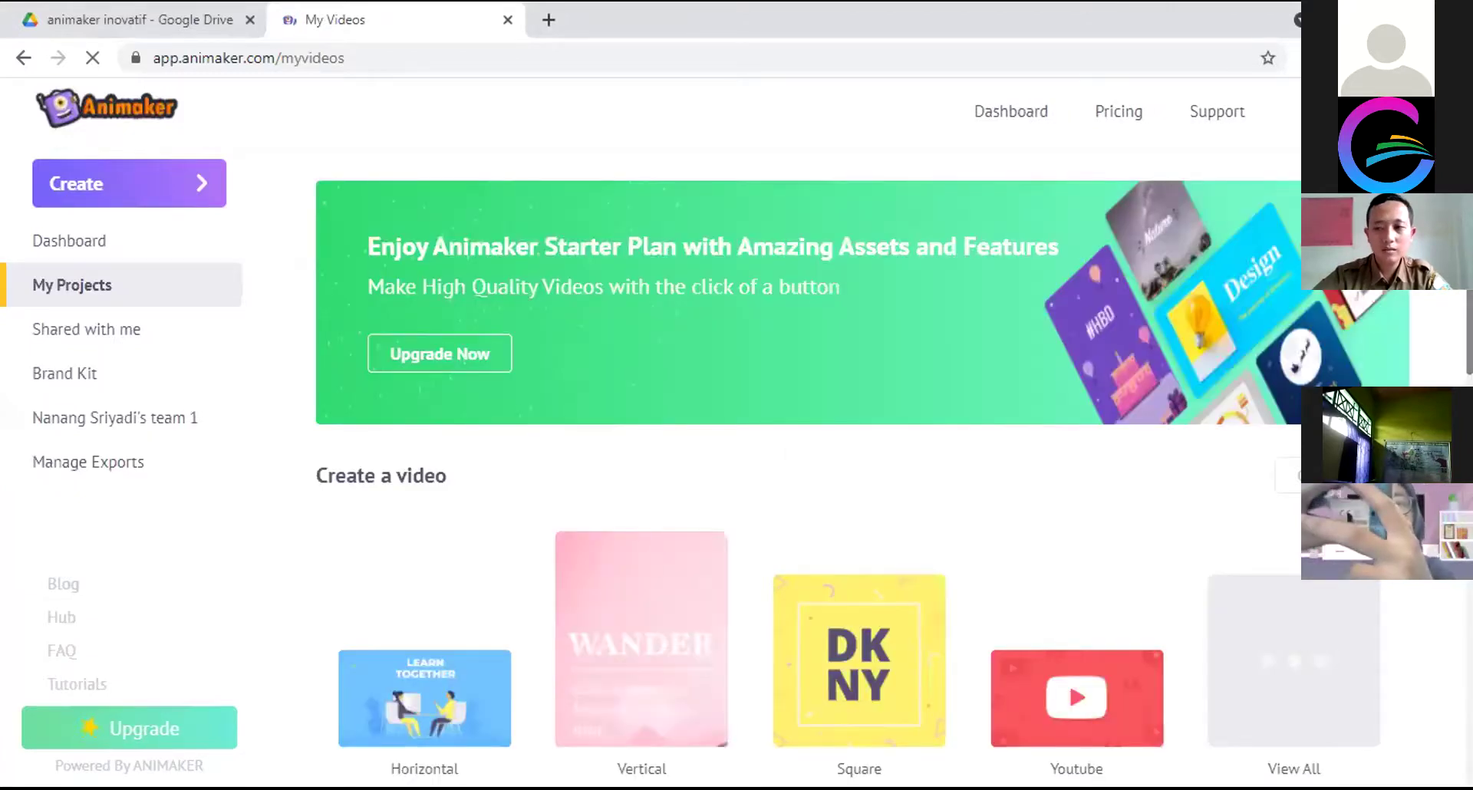
scroll(809, 468, "down", 8)
scroll(895, 585, "down", 1)
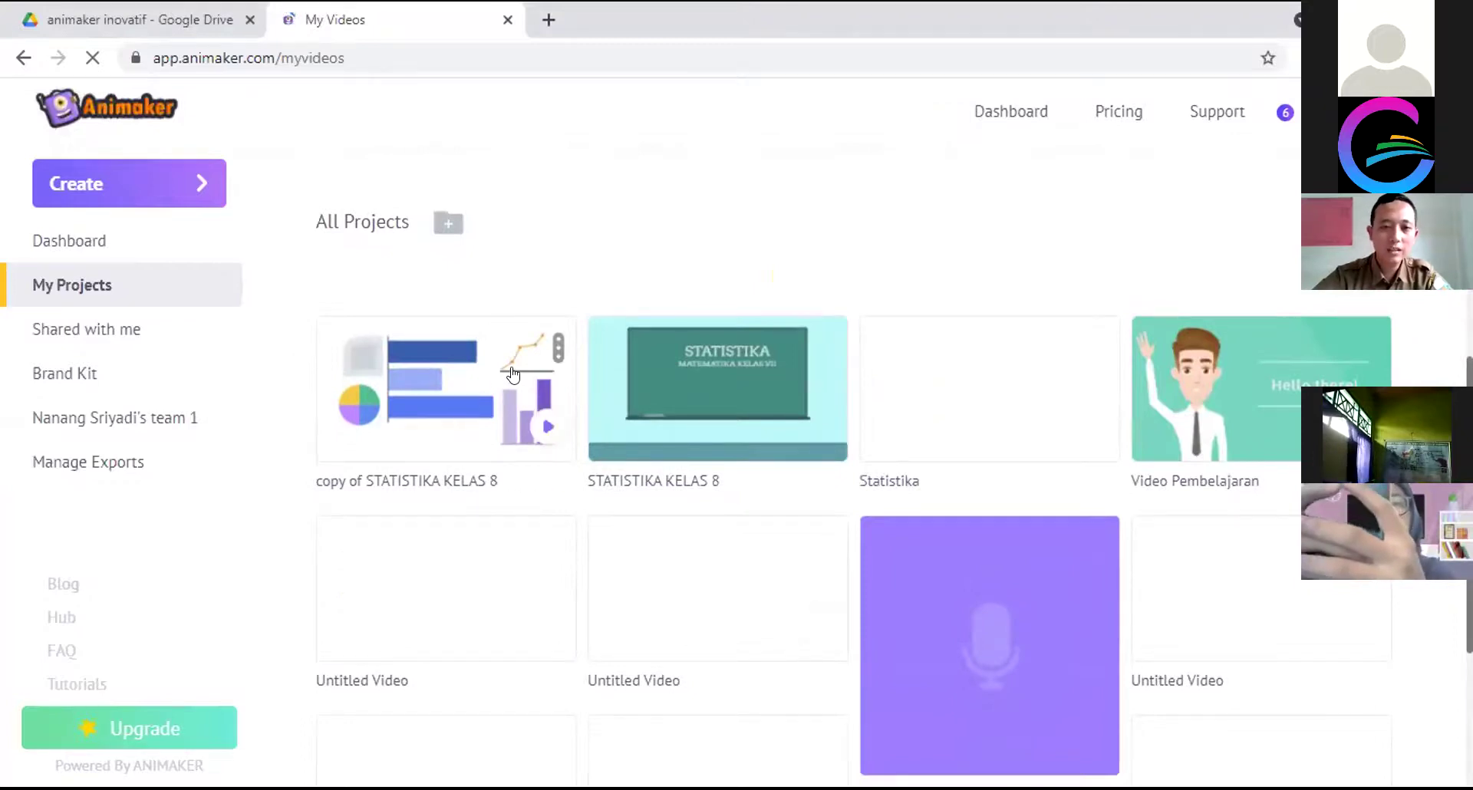
left_click(558, 349)
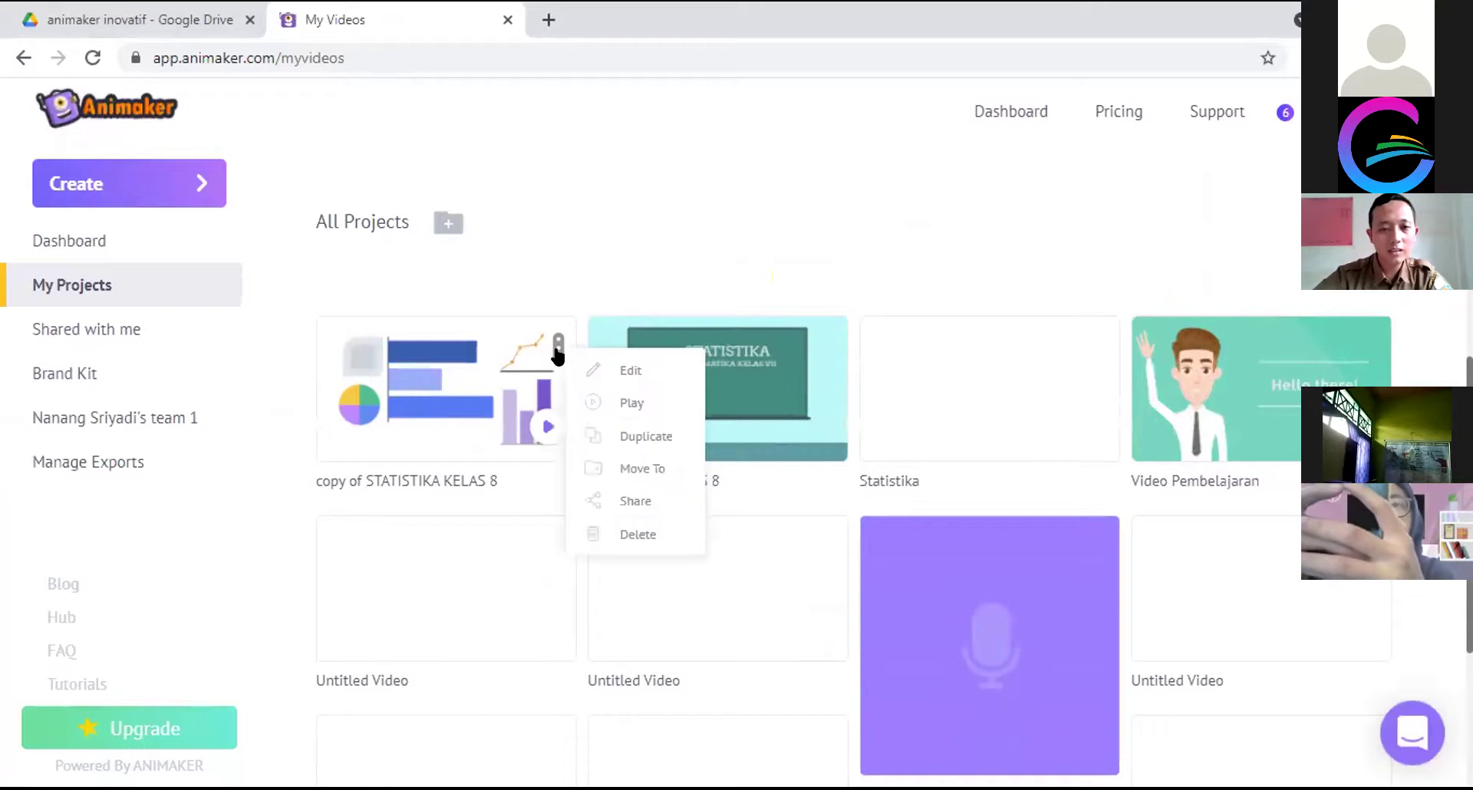
left_click(614, 373)
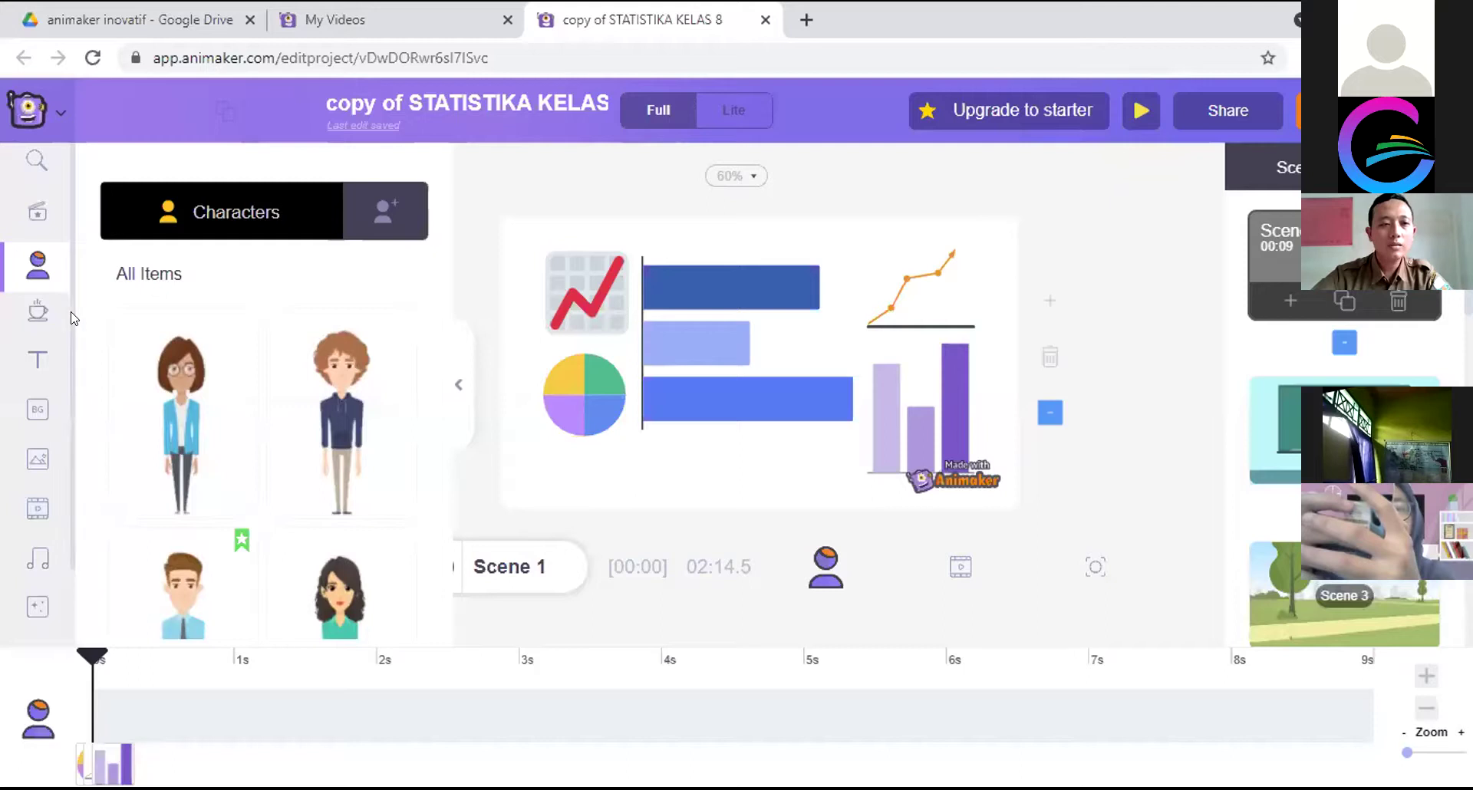
Show the uploaded files library and duplicate Scene 2, the blackboard scene with the STATISTIKA title
scroll(38, 461, "down", 2)
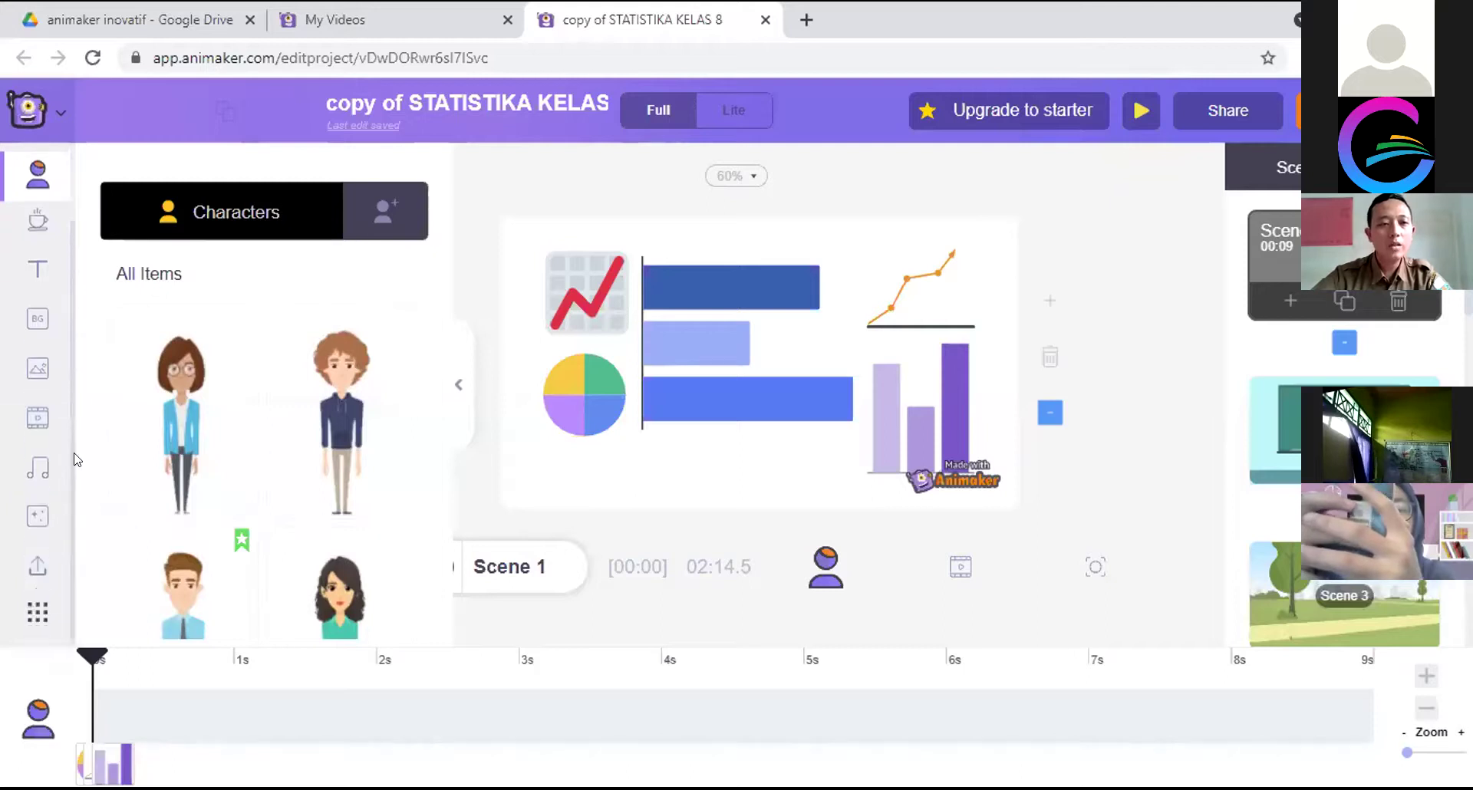
left_click(39, 581)
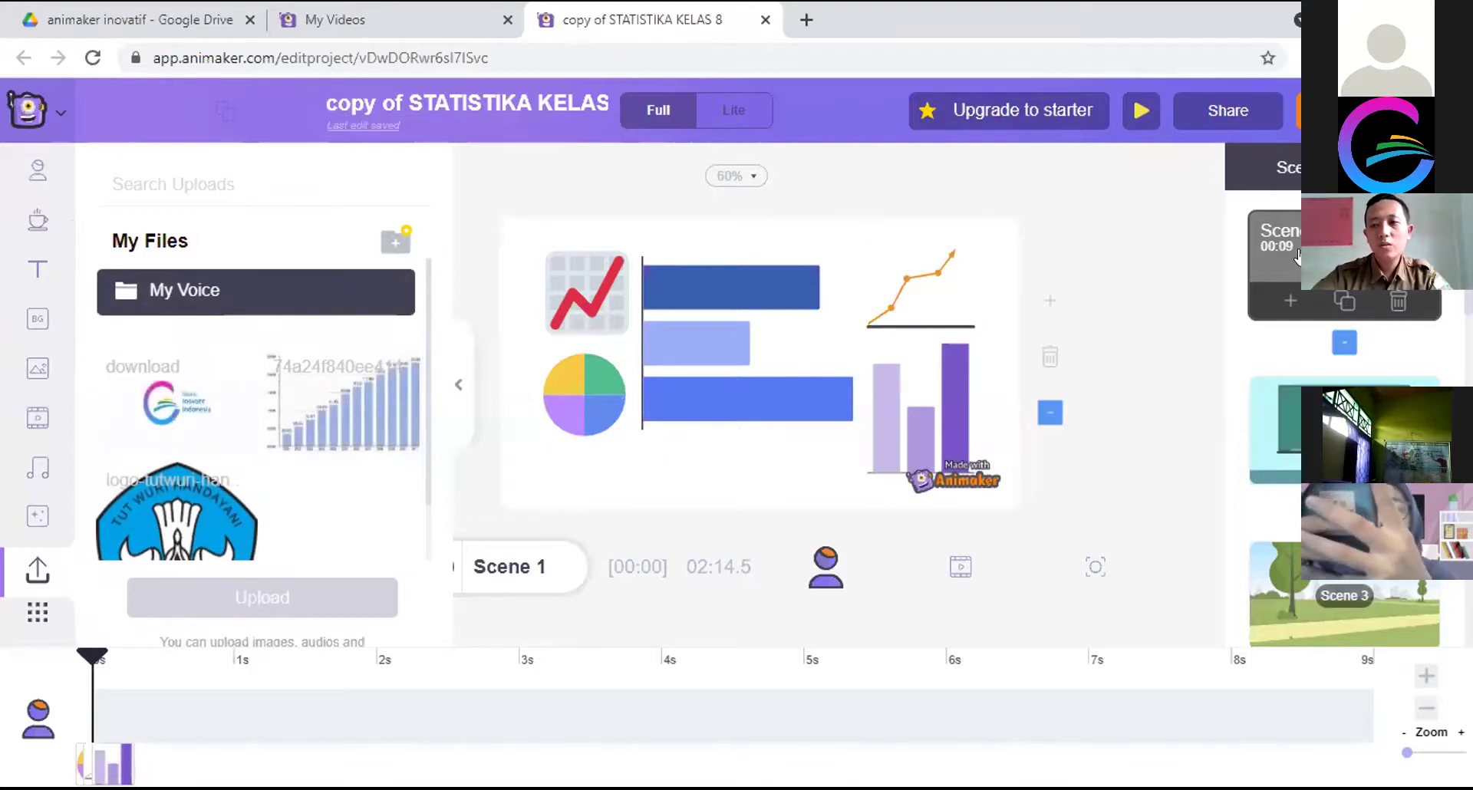
left_click(1289, 414)
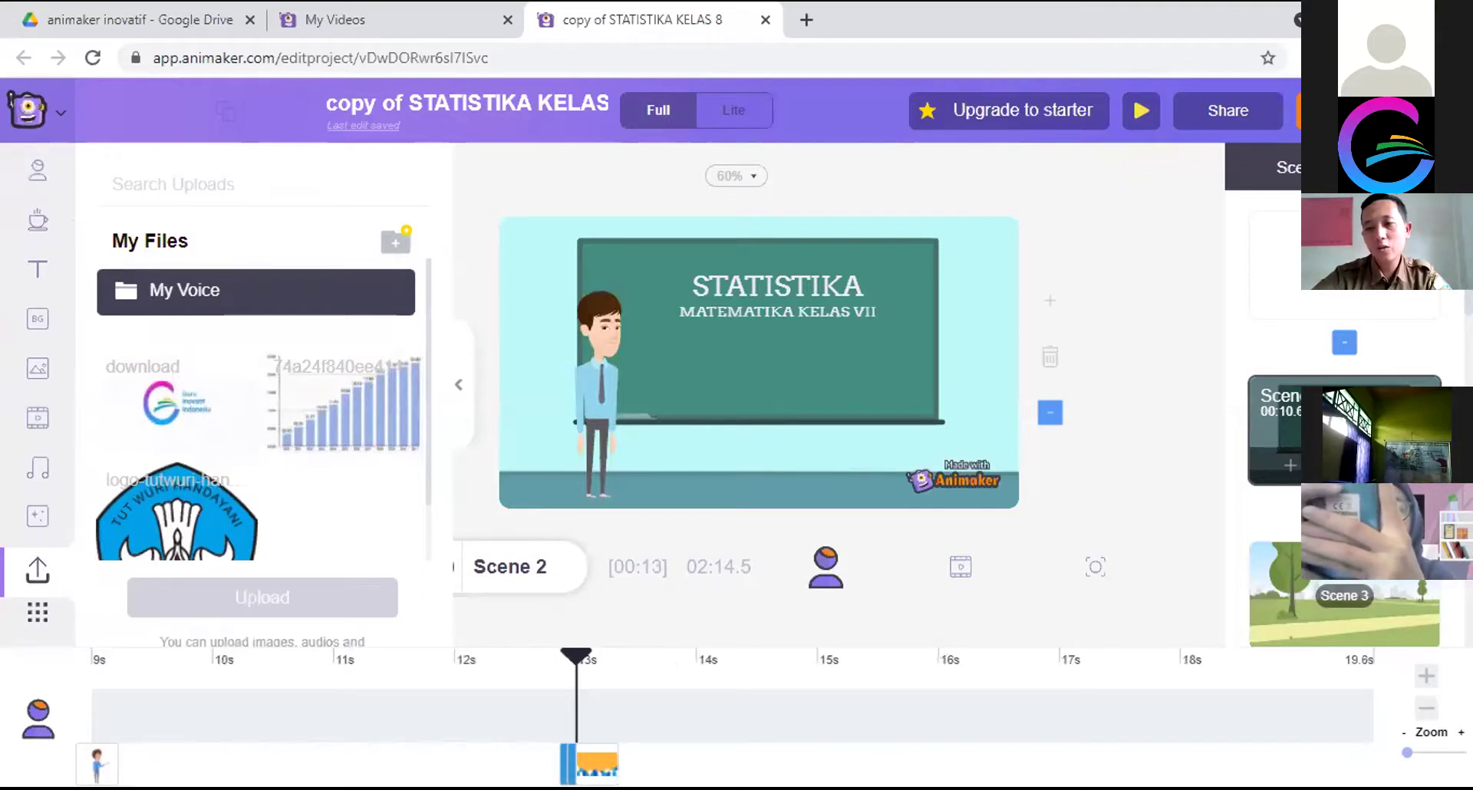
left_click(1344, 465)
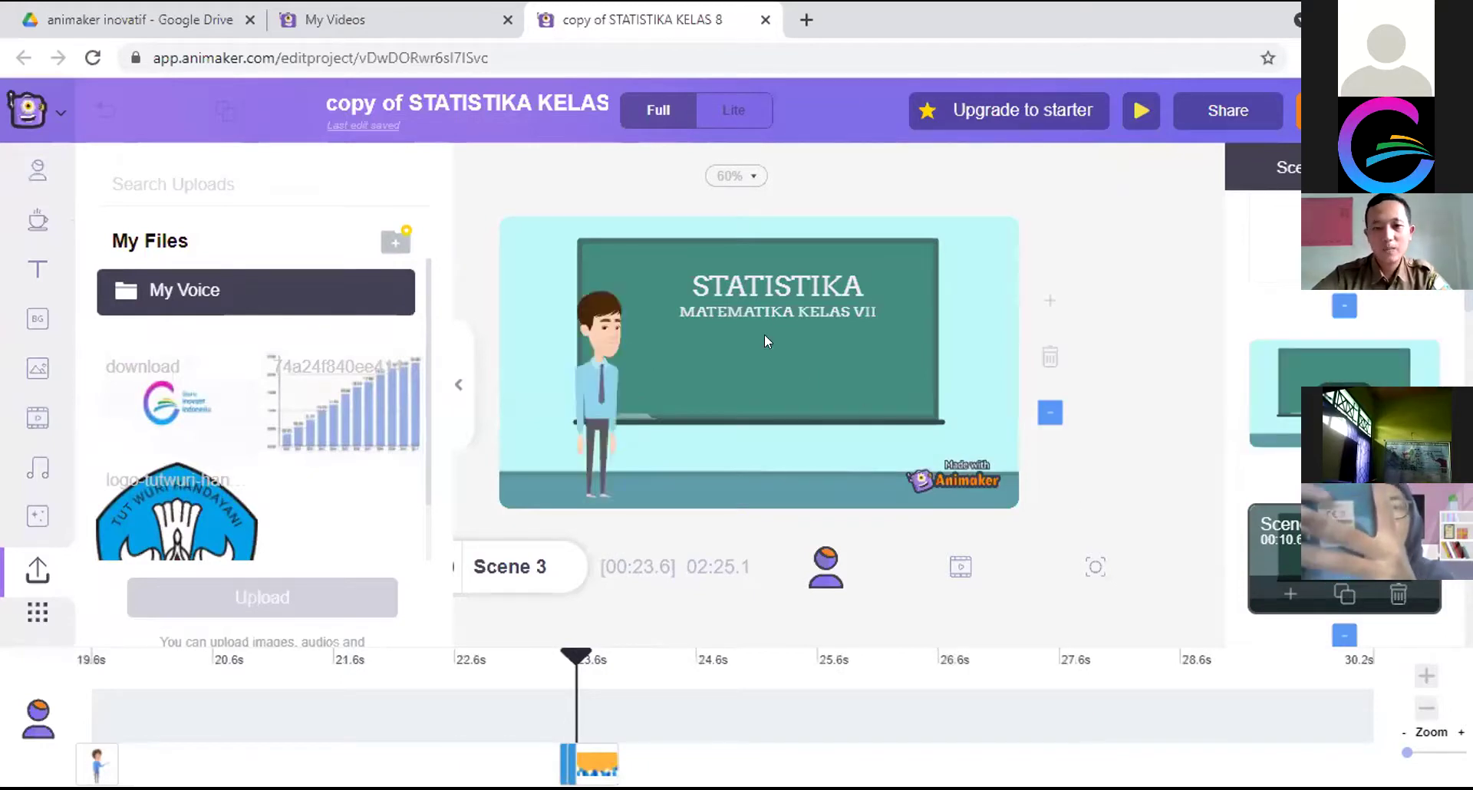
Delete the STATISTIKA title and the MATEMATIKA KELAS VII subtitle from the blackboard in Scene 3
double_click(740, 266)
key("BackSpace")
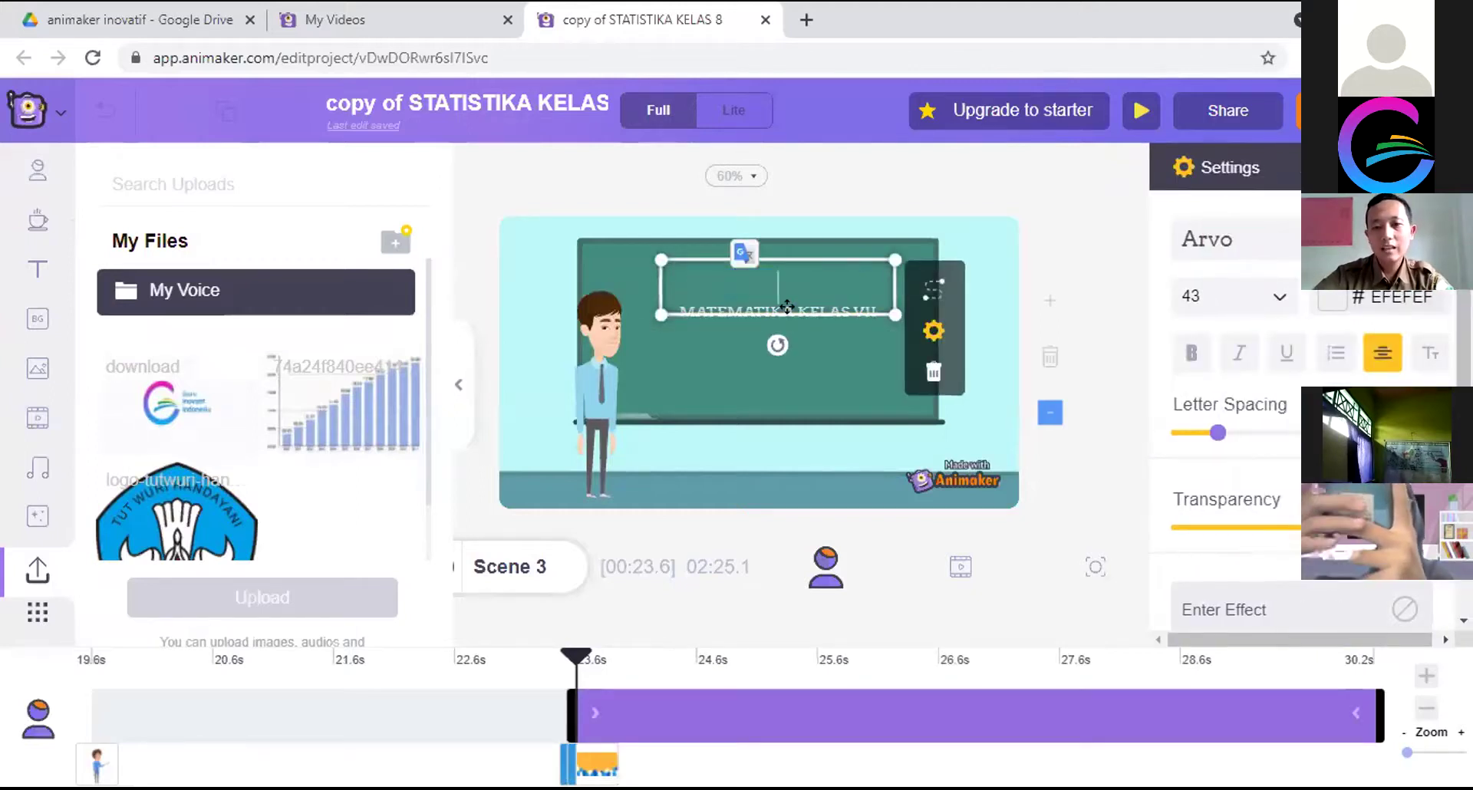
key("BackSpace")
key("ctrl+a")
key("BackSpace")
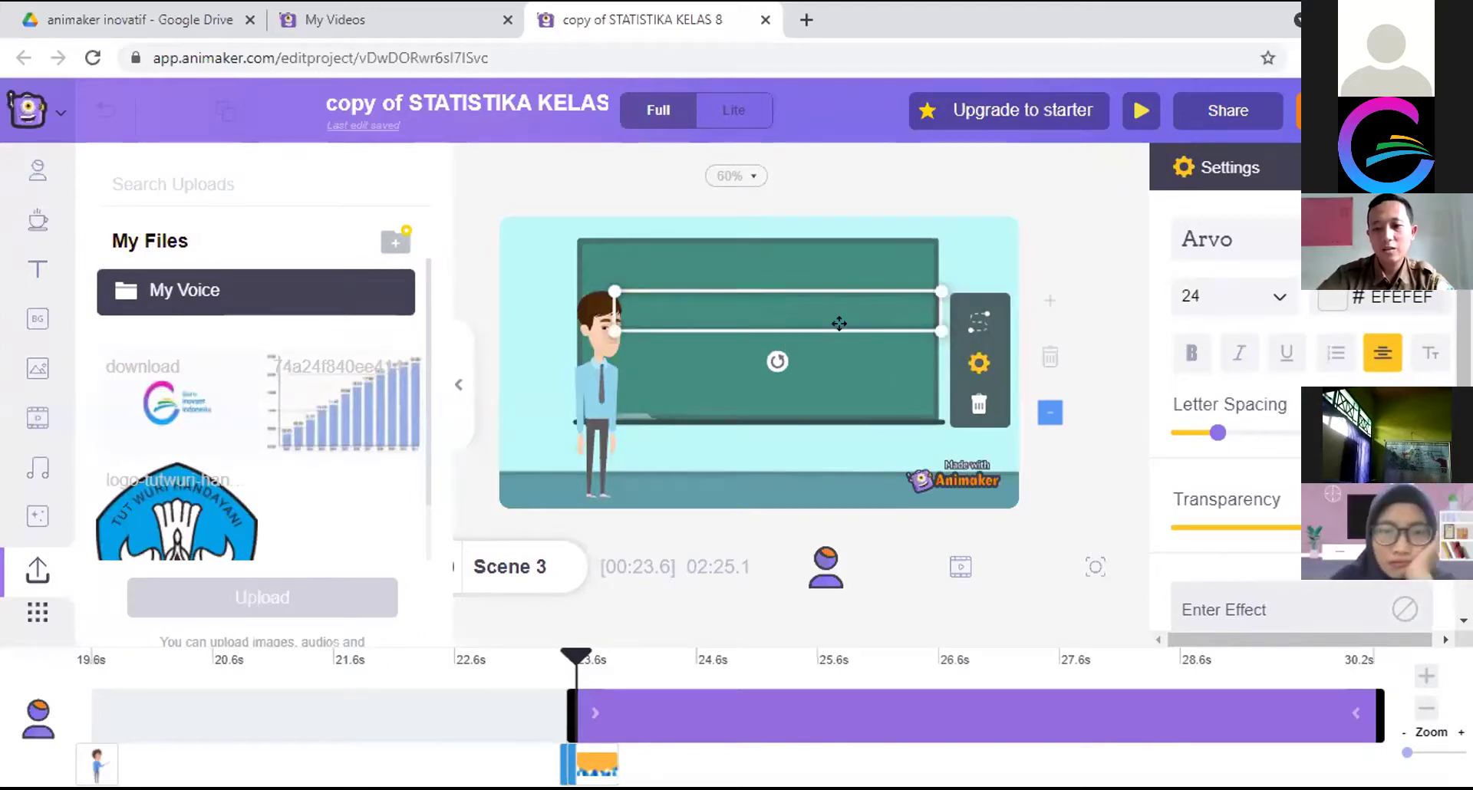
left_click(978, 405)
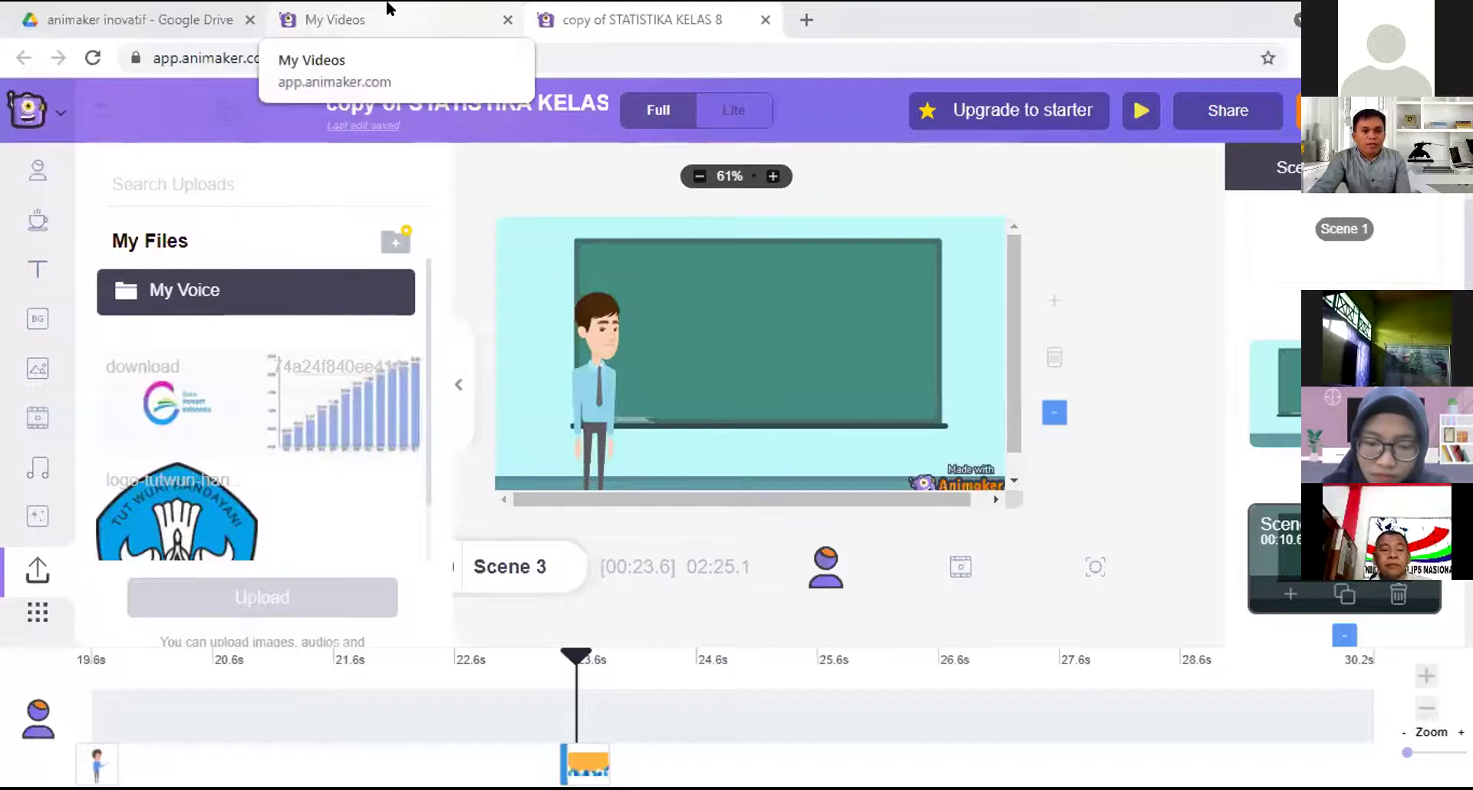
Zoom the Scene 3 canvas out to 49% and back in to 56%
left_click(386, 11)
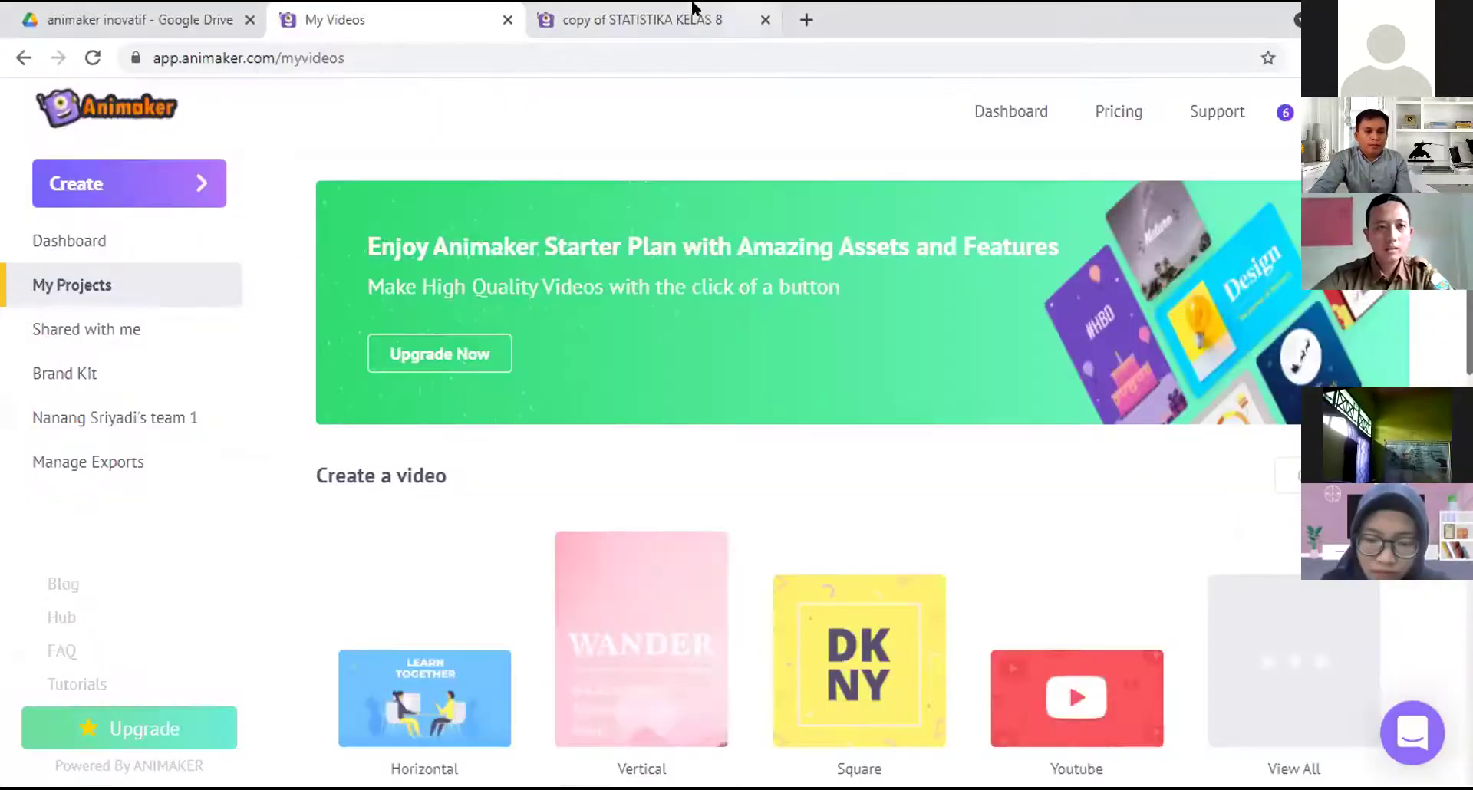
left_click(674, 16)
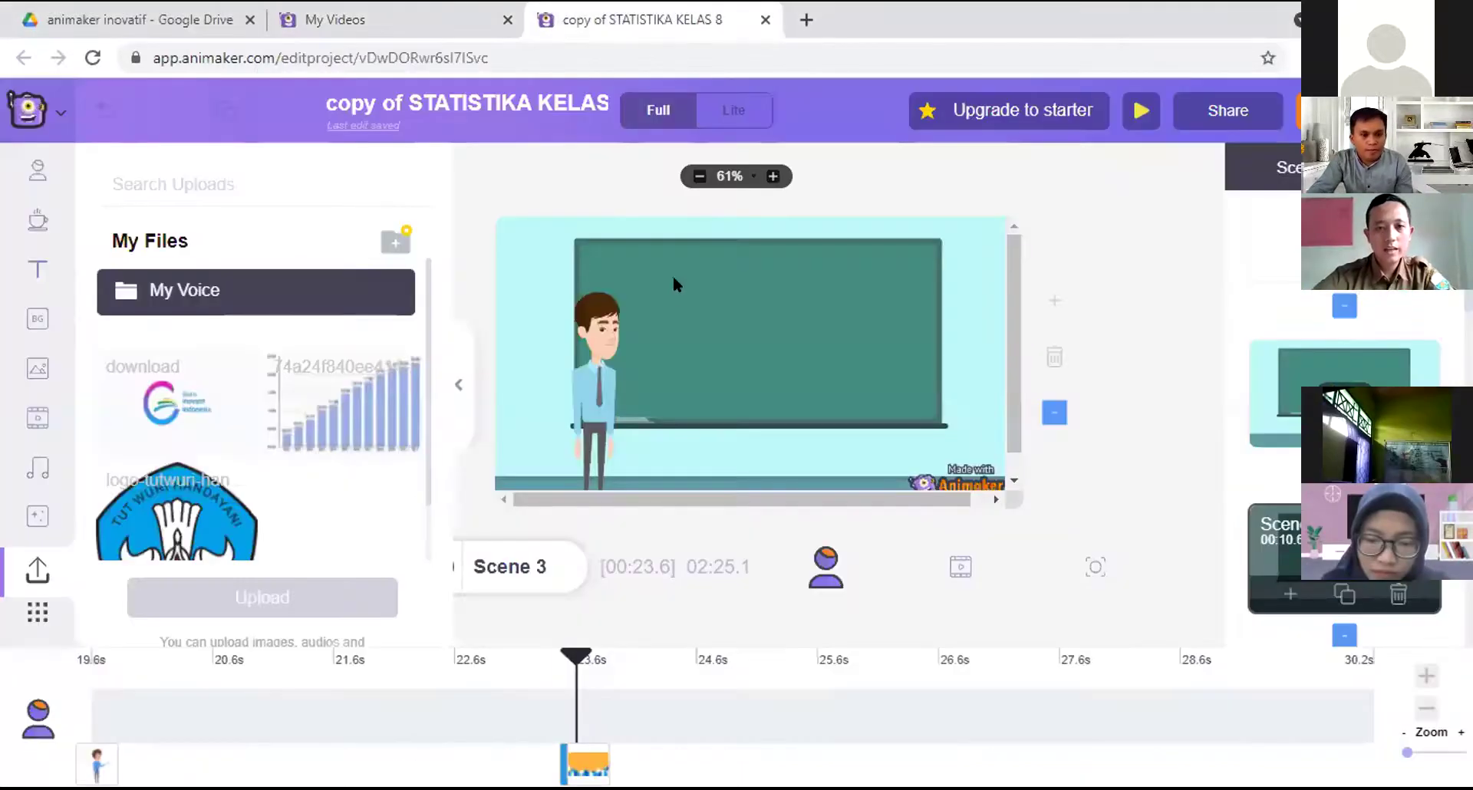
left_click(689, 178)
left_click(689, 178)
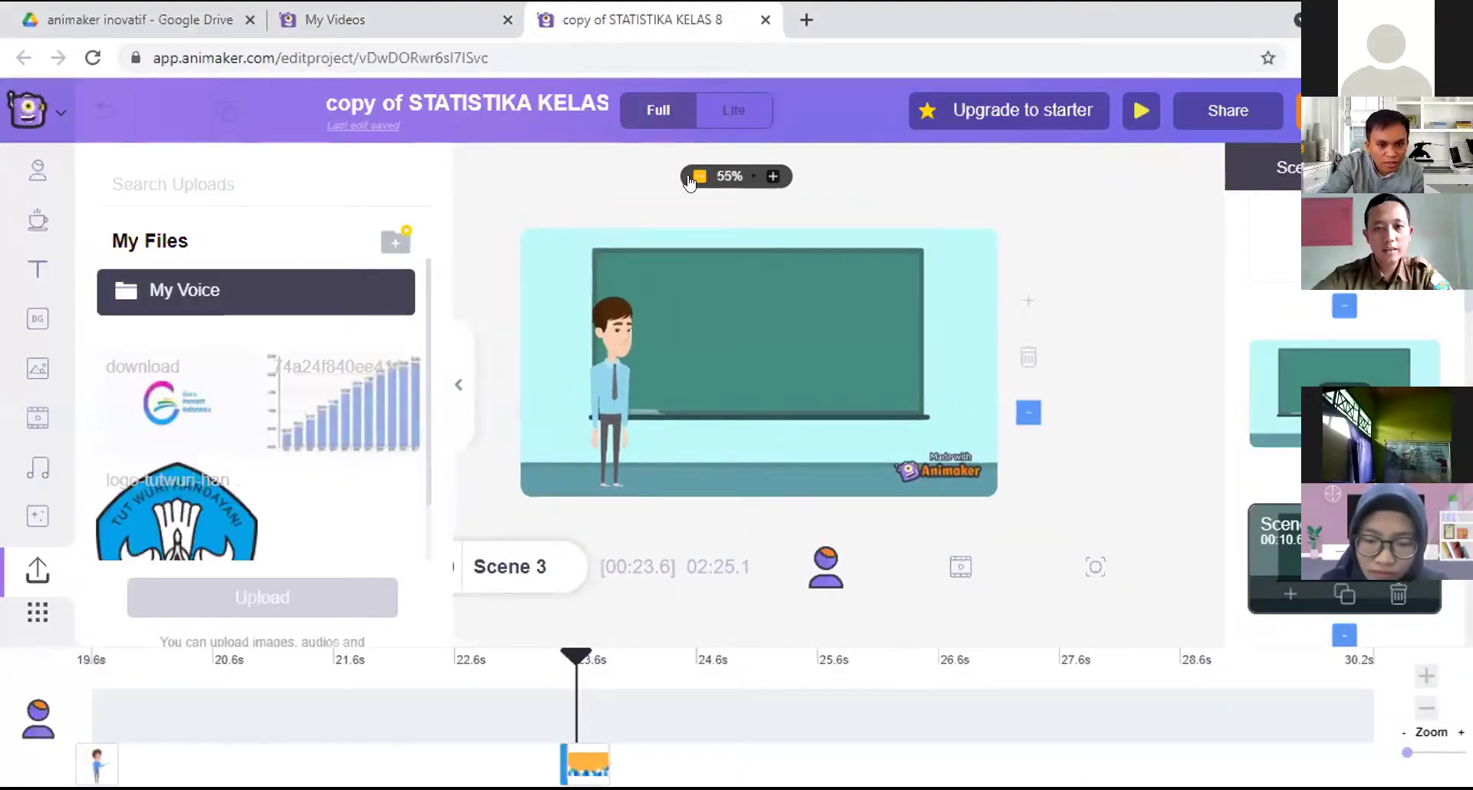
left_click(690, 178)
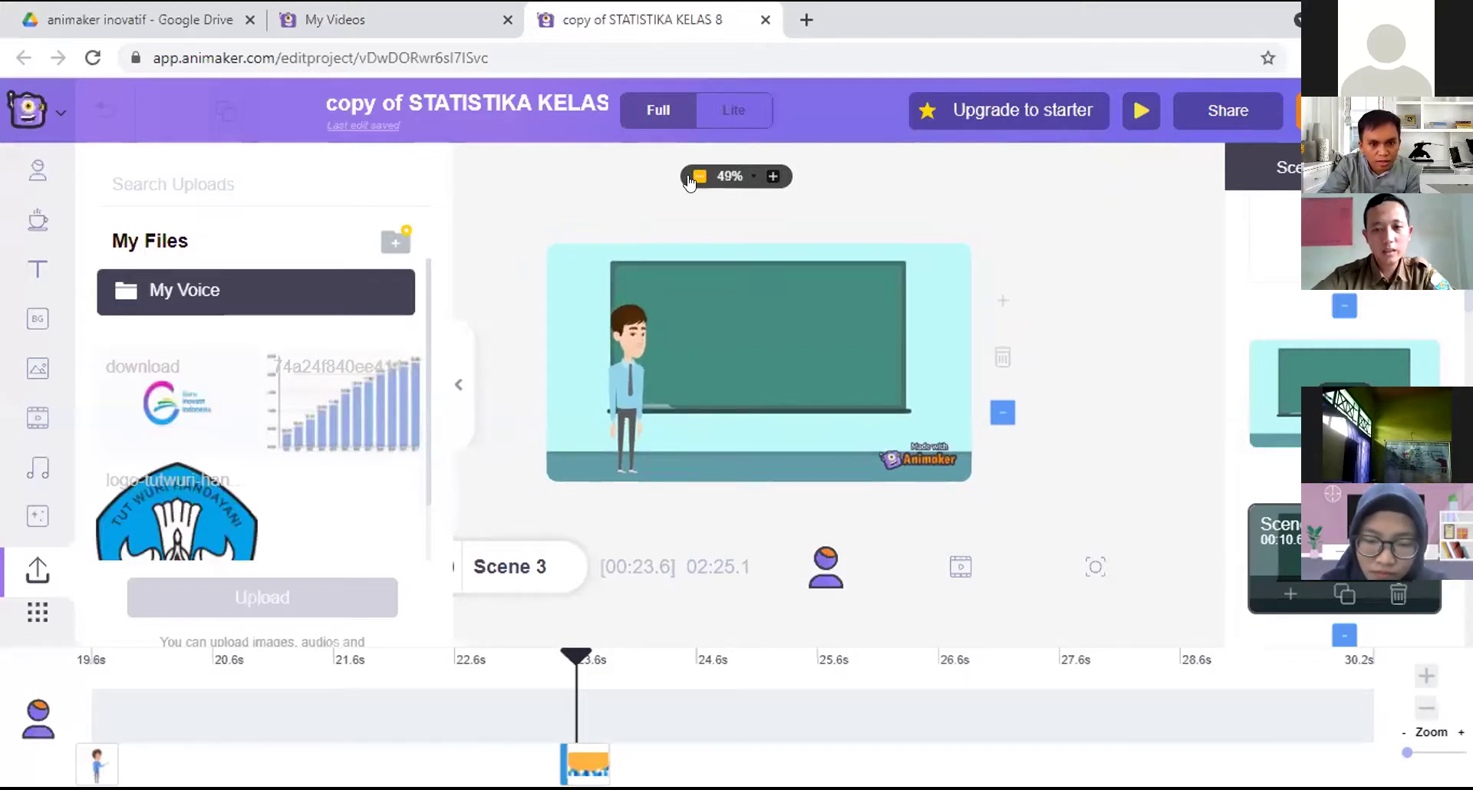
left_click(775, 176)
left_click(773, 173)
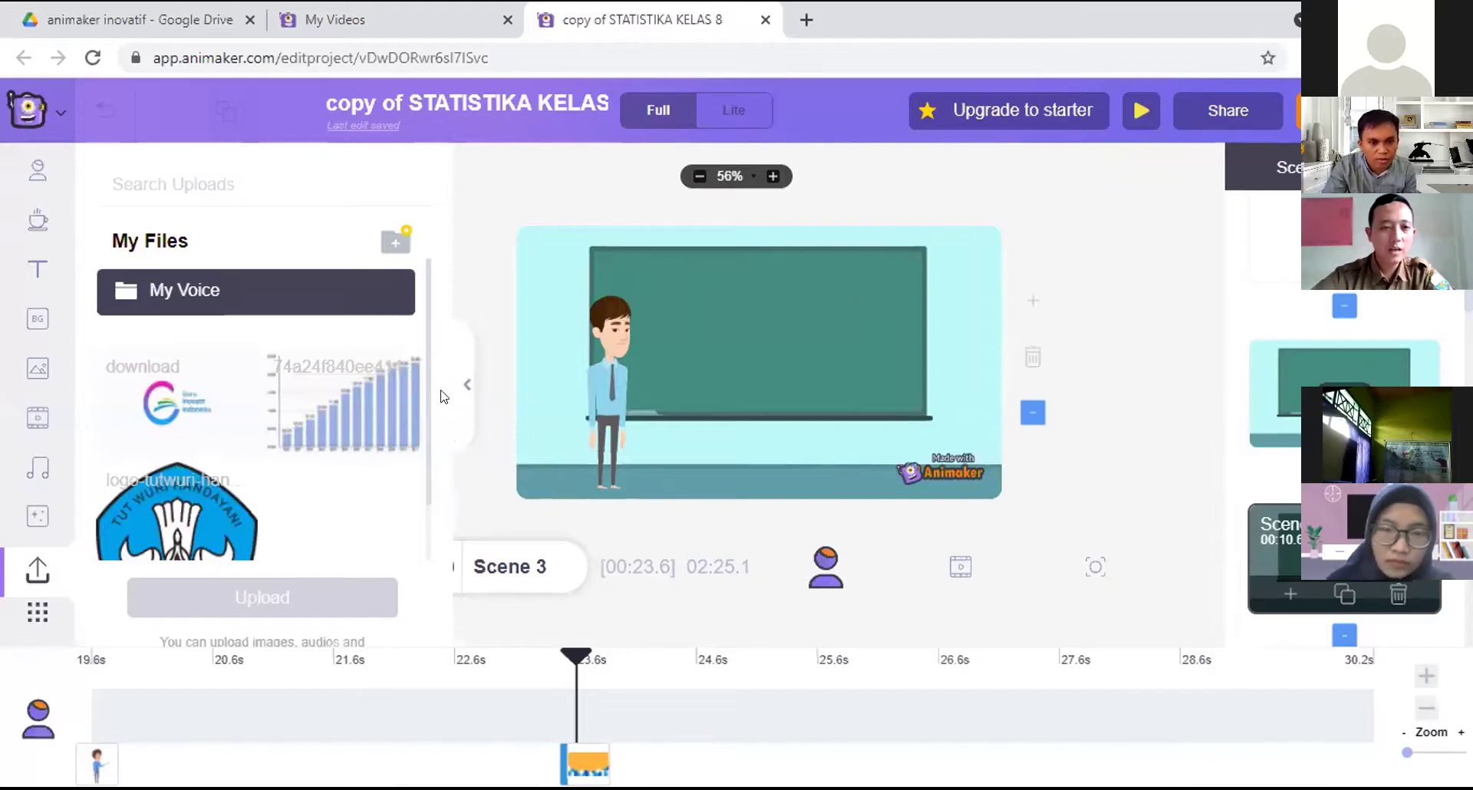
Collapse the asset library and try the 100% and 63% canvas zoom levels, ending at 59%
left_click(464, 383)
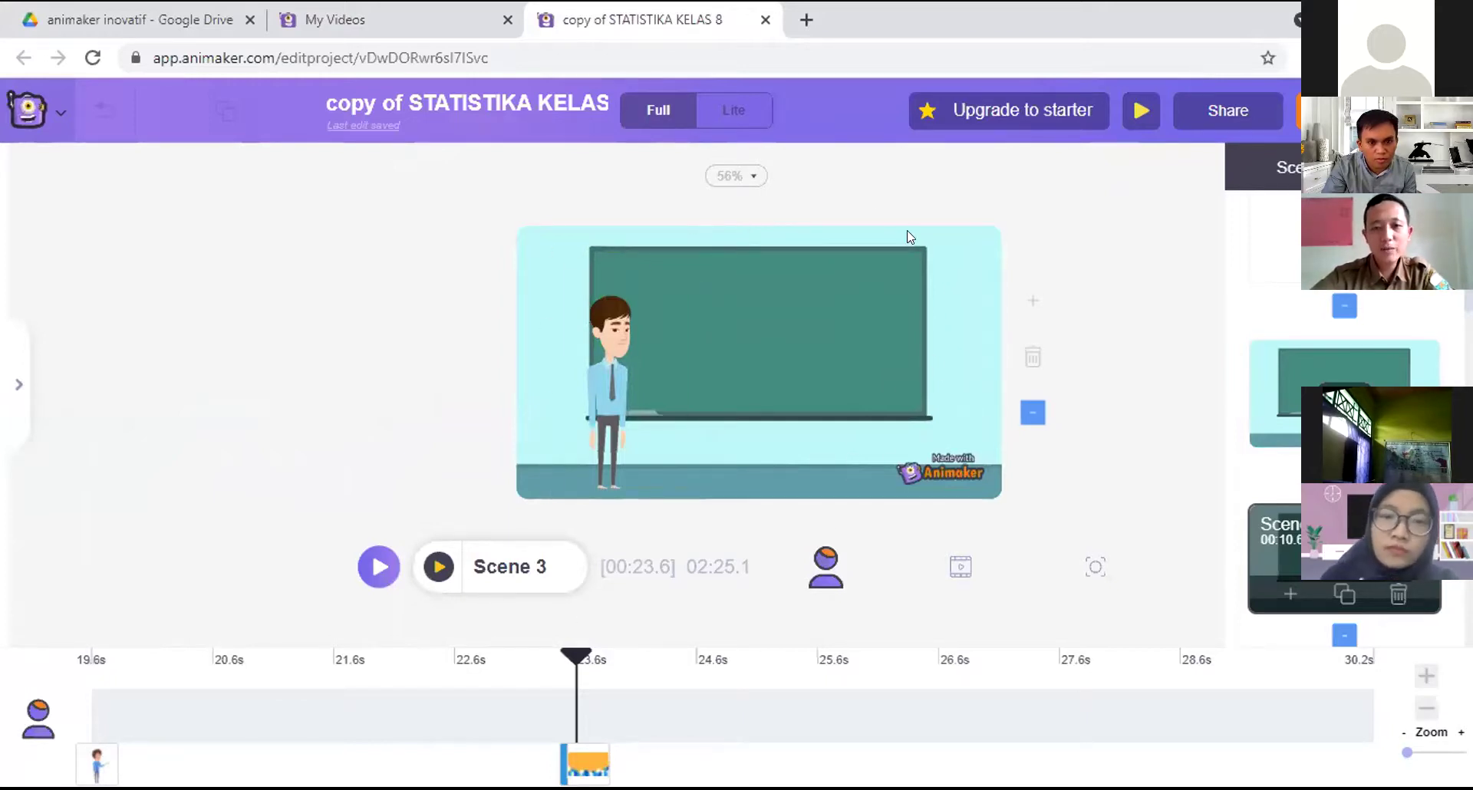
left_click(752, 181)
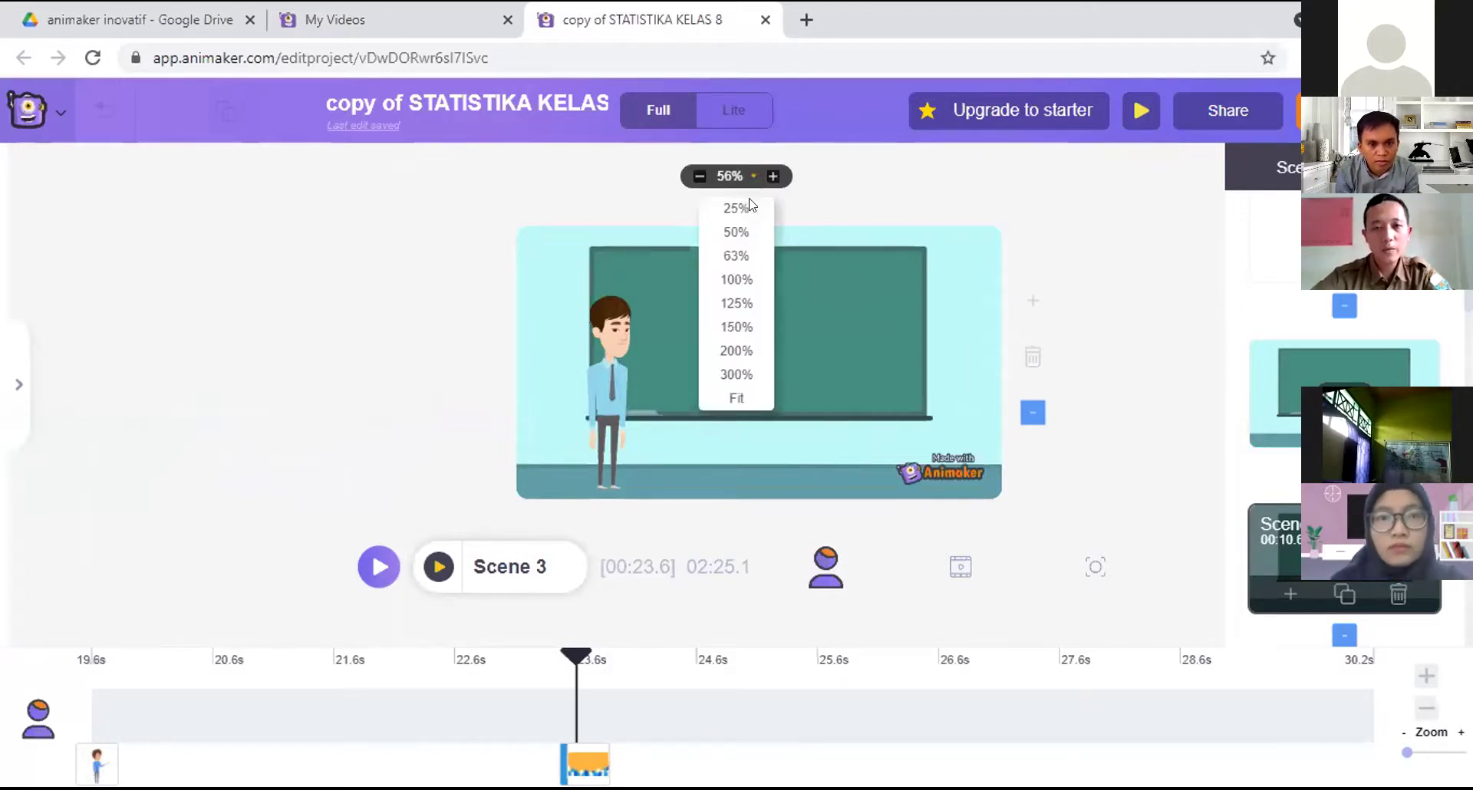
left_click(735, 281)
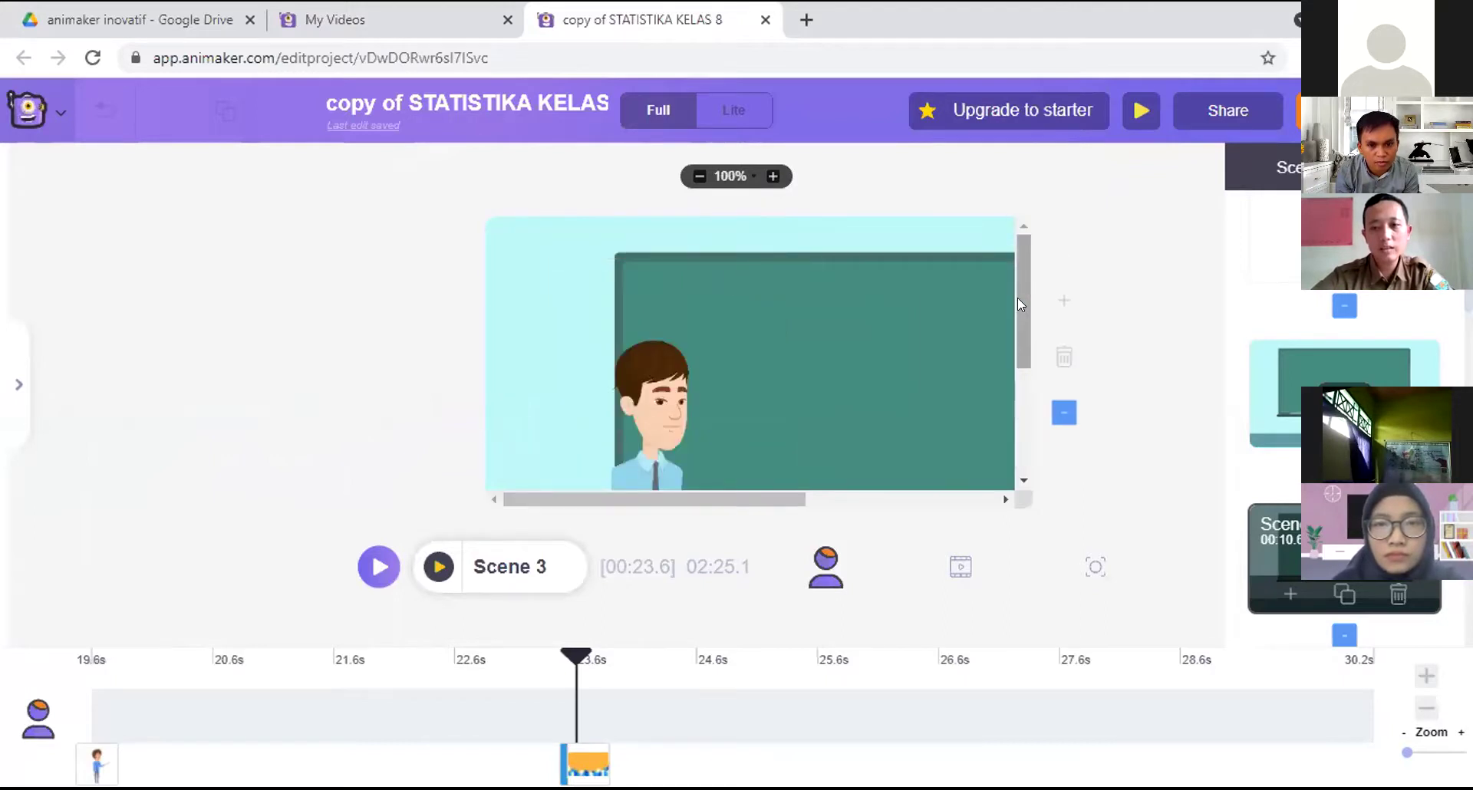
left_click_drag(696, 493, 741, 474)
left_click_drag(1022, 296, 1010, 219)
left_click(755, 178)
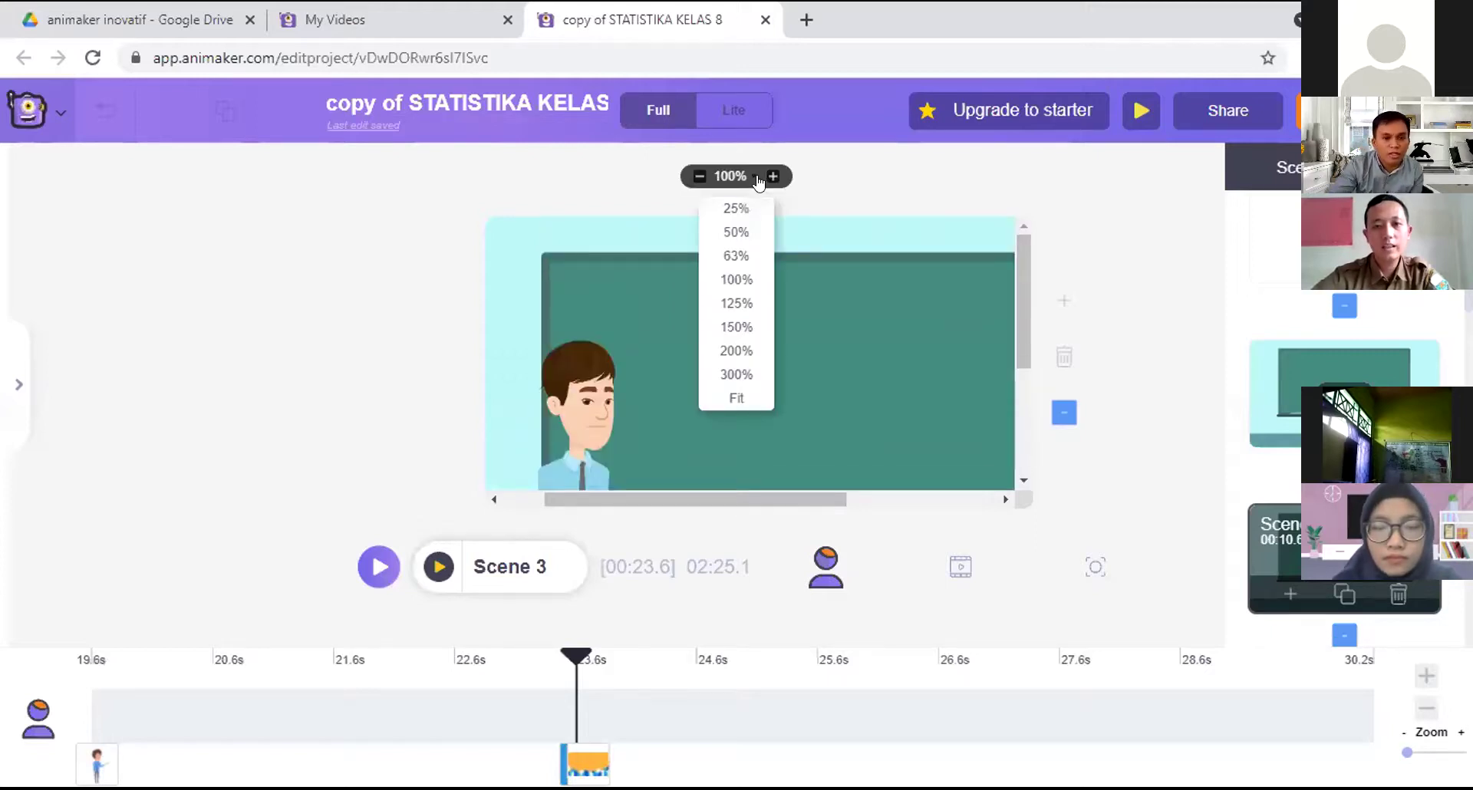
left_click(741, 253)
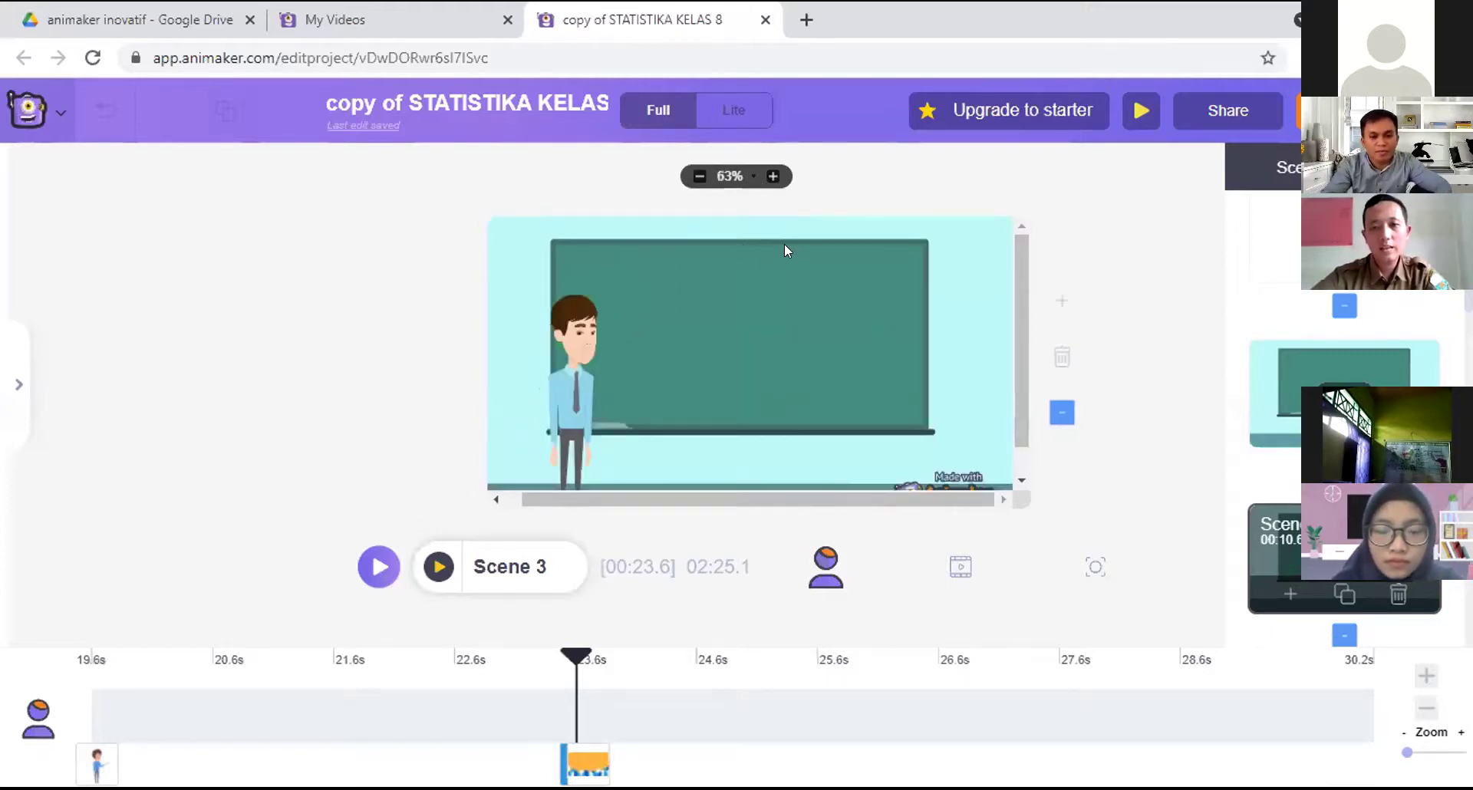
left_click(691, 178)
left_click(691, 177)
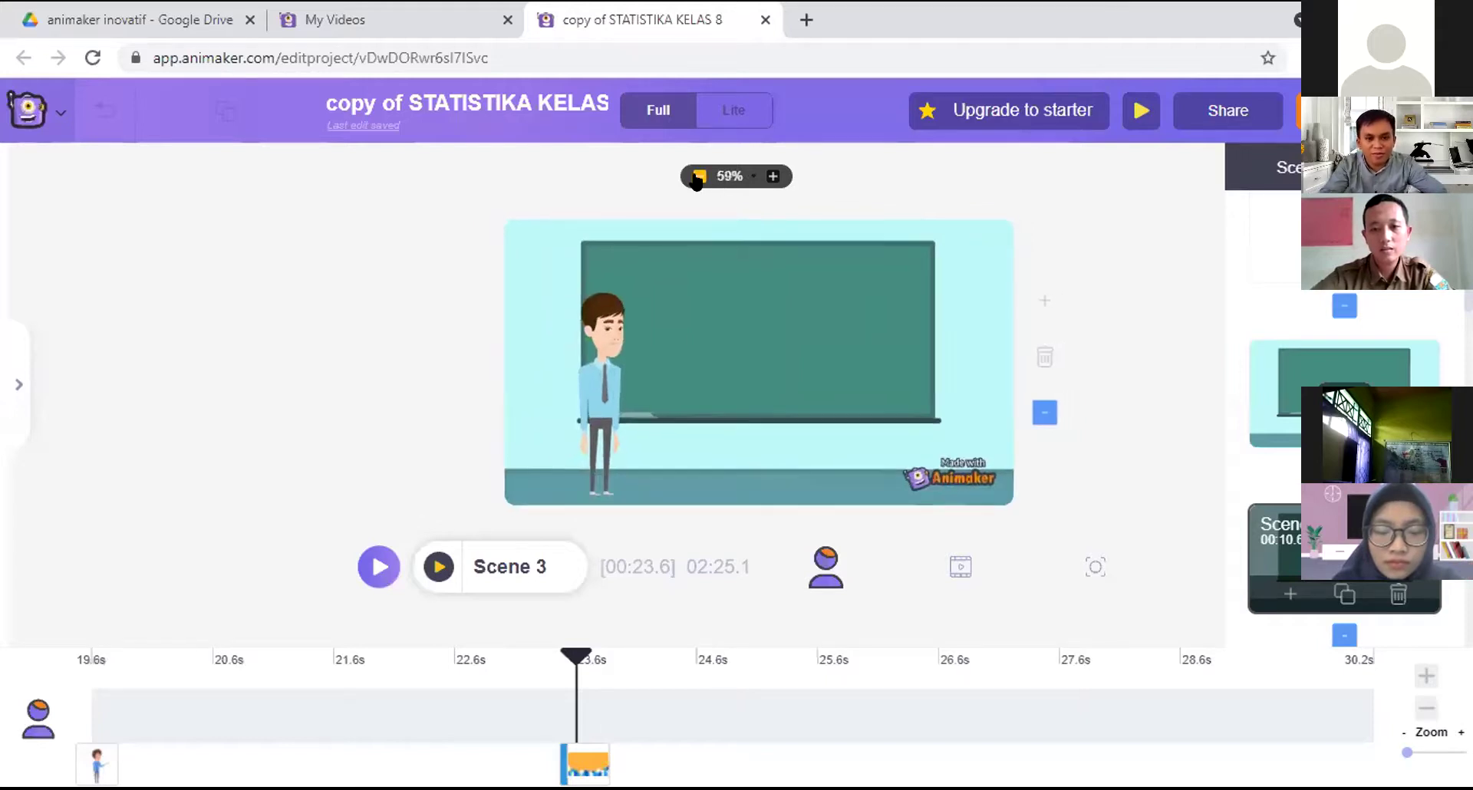
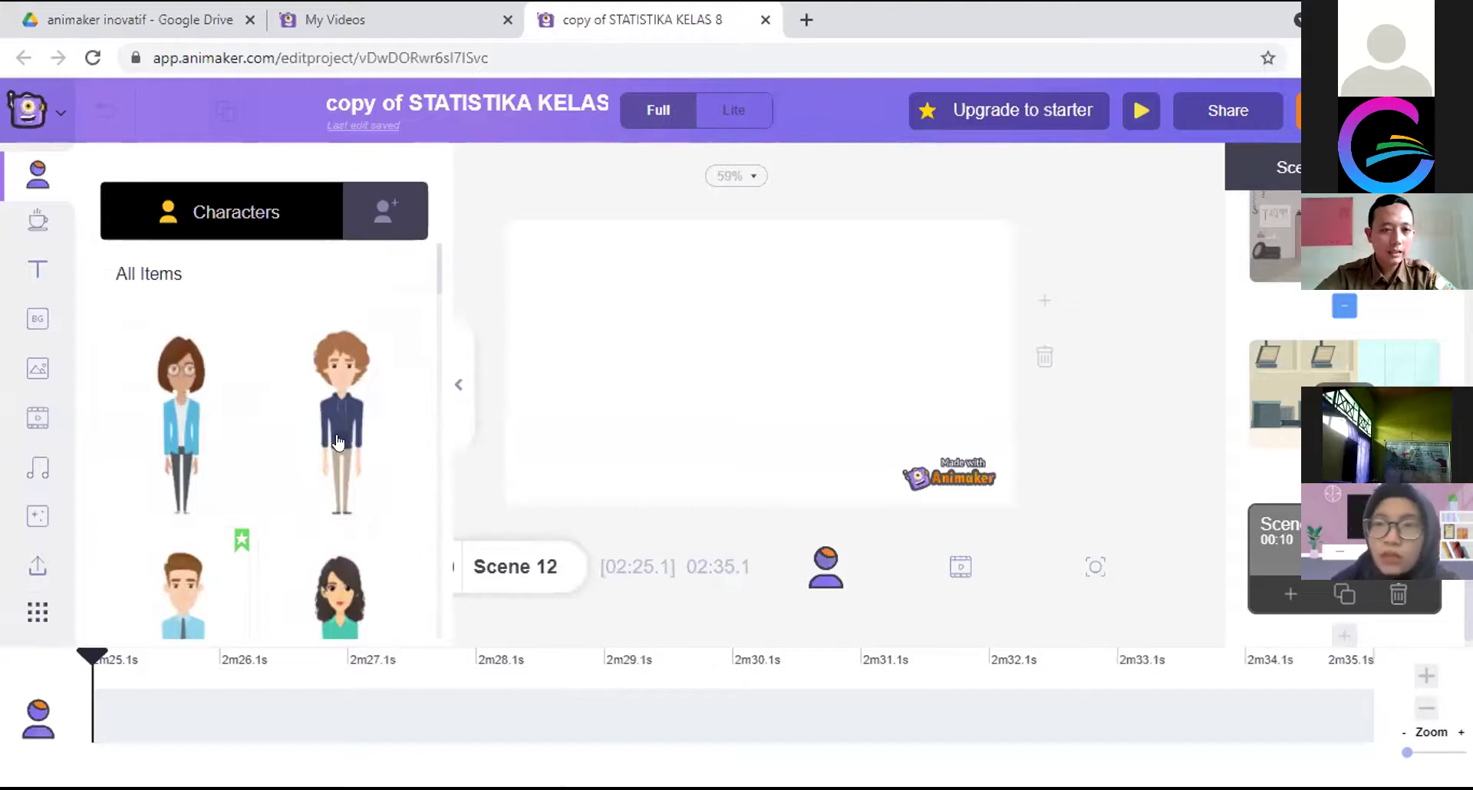
Add the curly-haired man in the dark hoodie to Scene 12, placing him on the left side and enlarging him to nearly full scene height
left_click(336, 391)
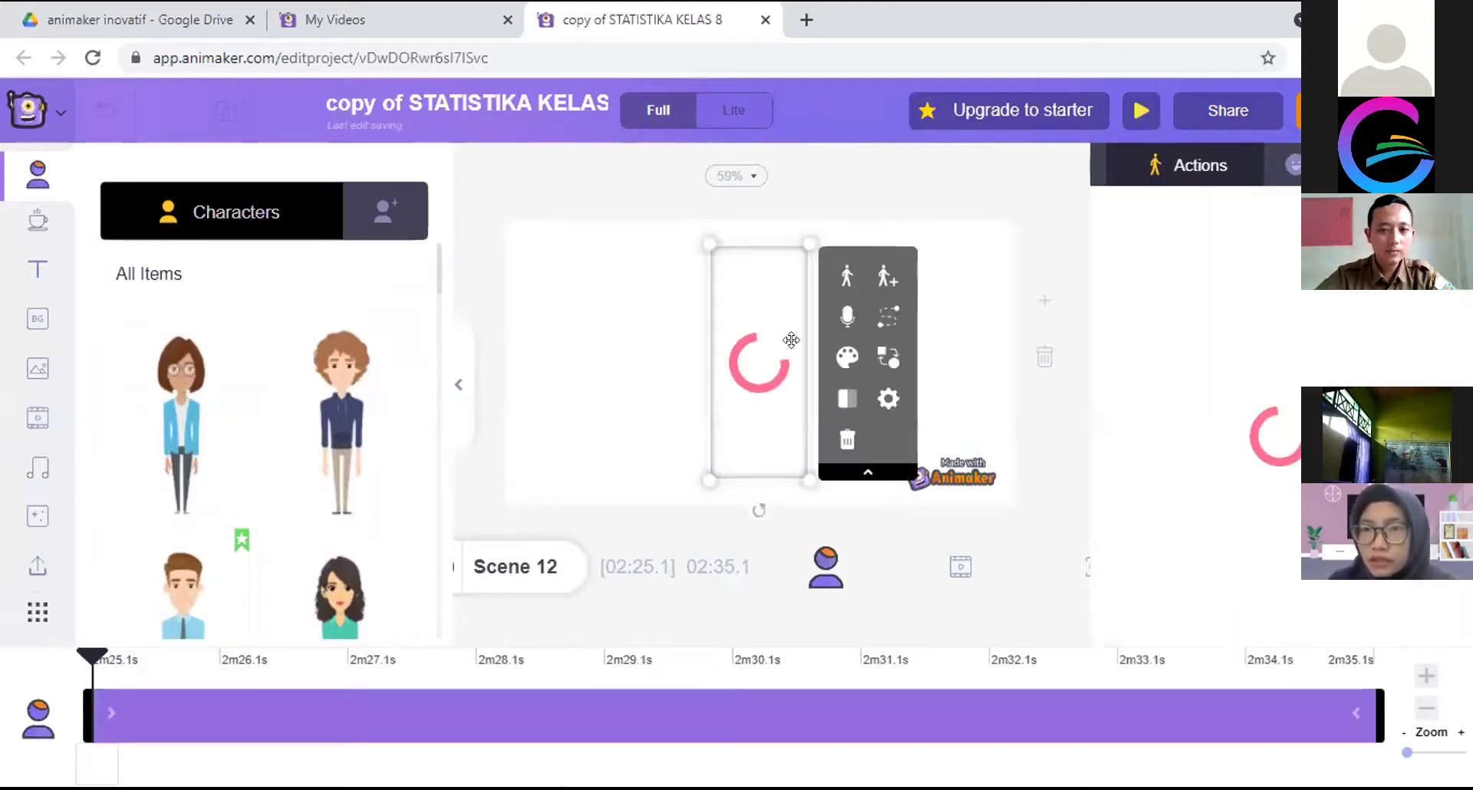
left_click_drag(768, 363, 584, 393)
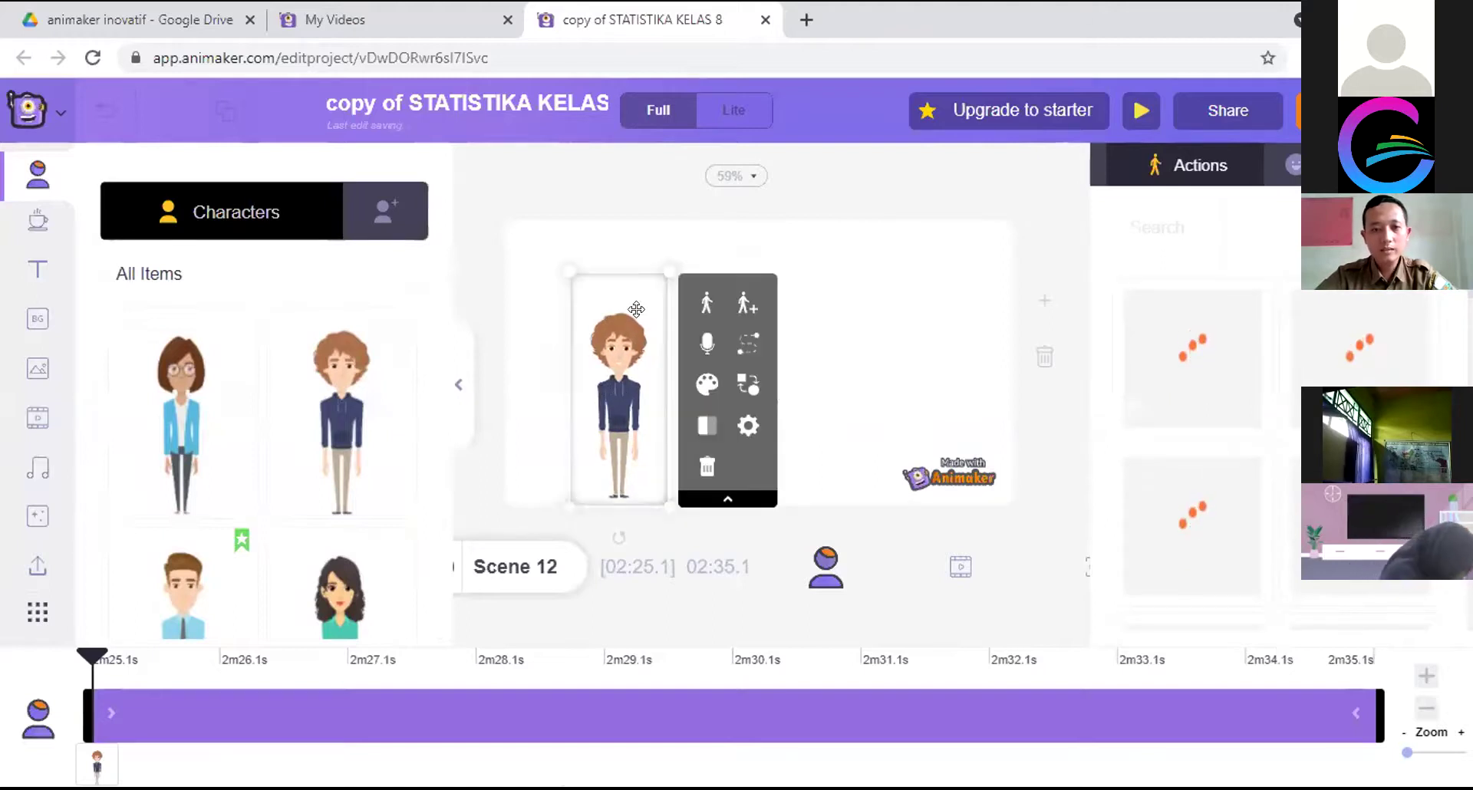
left_click_drag(664, 271, 709, 170)
Add the woman with glasses and blue jacket on the right side of Scene 12, enlarged to about the man's height
left_click(188, 395)
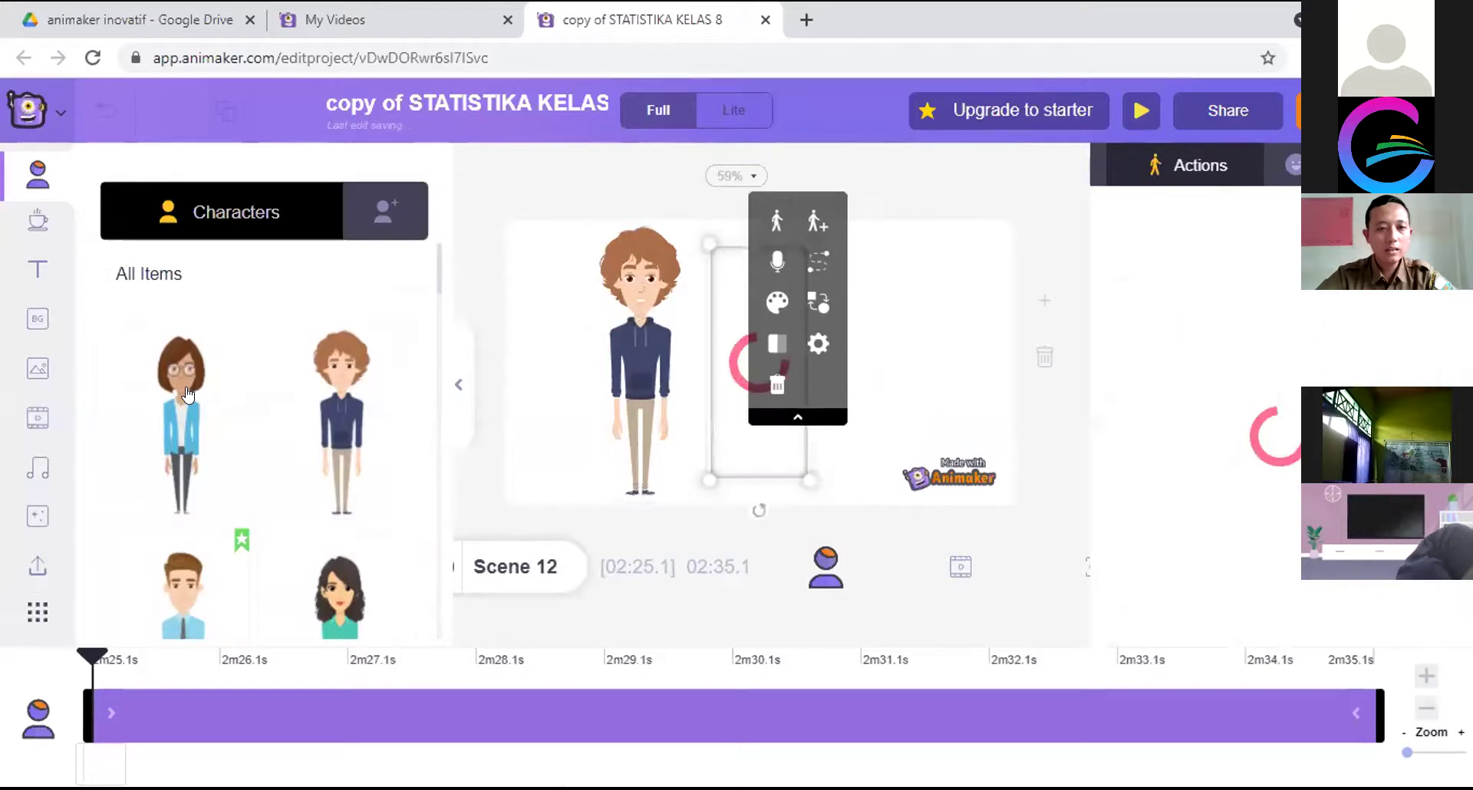
left_click_drag(790, 393, 860, 396)
left_click_drag(872, 255, 912, 233)
left_click_drag(843, 309, 890, 311)
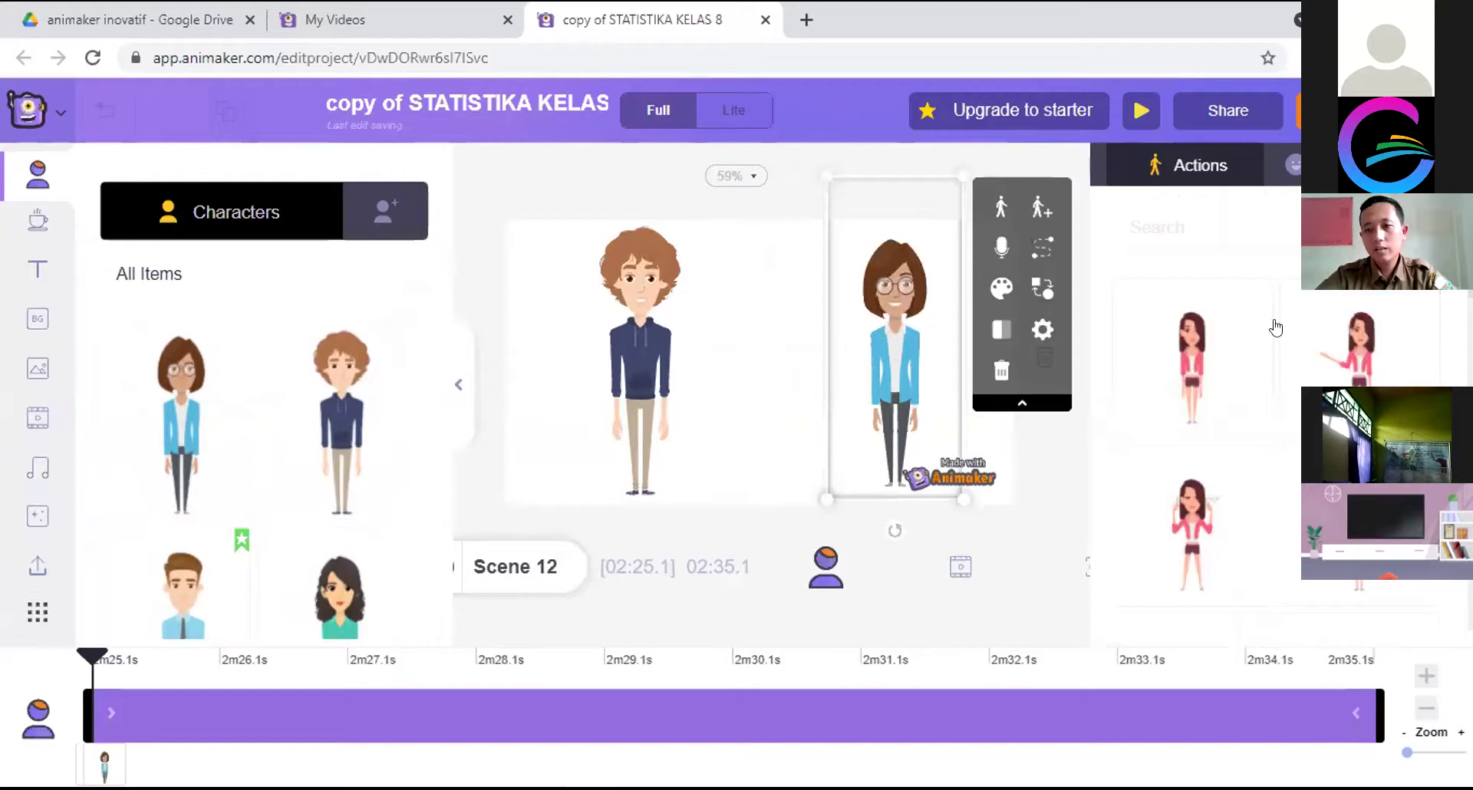
Apply a different standing action to the woman and a standing action turned toward the right to the man
left_click(1335, 363)
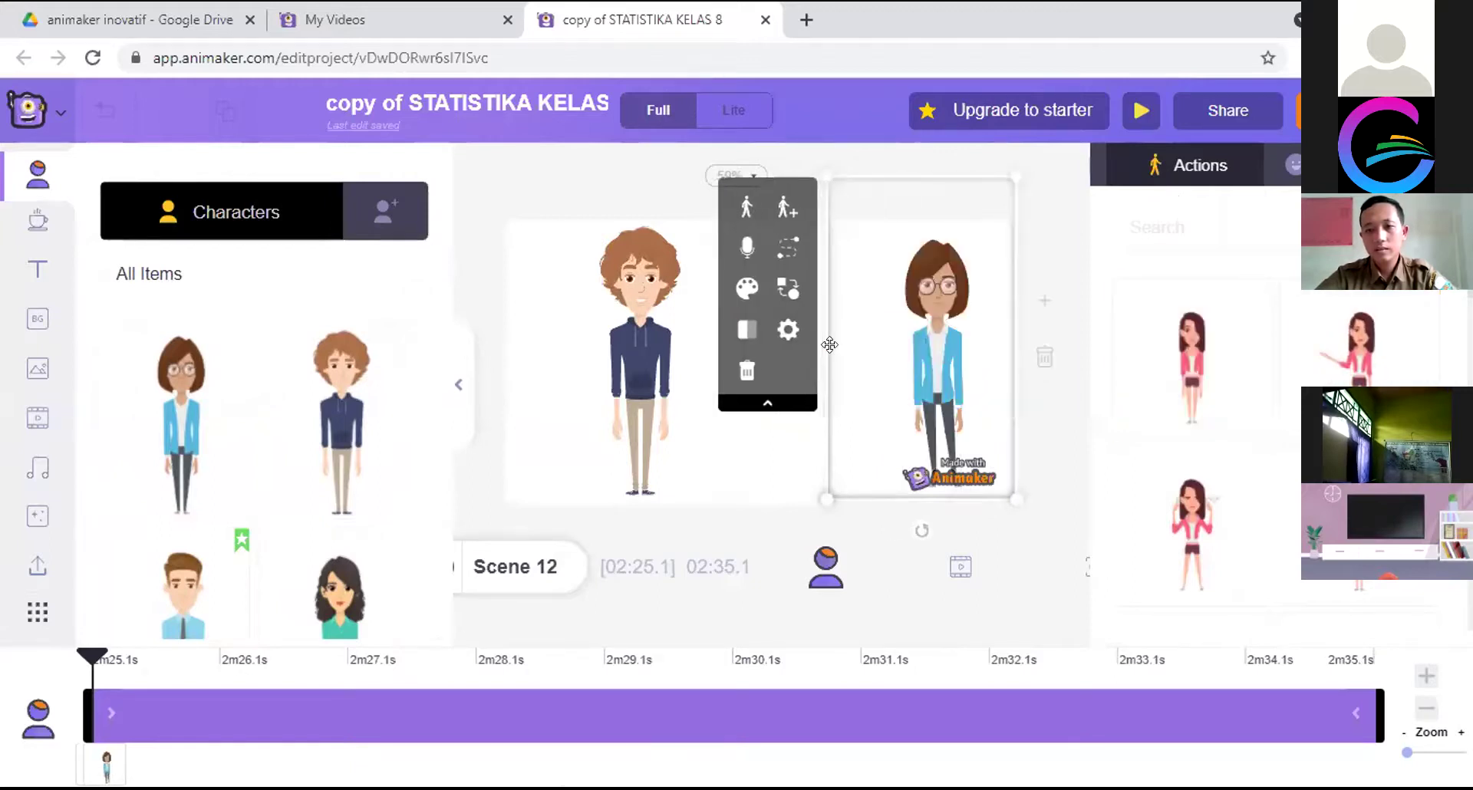
left_click(577, 326)
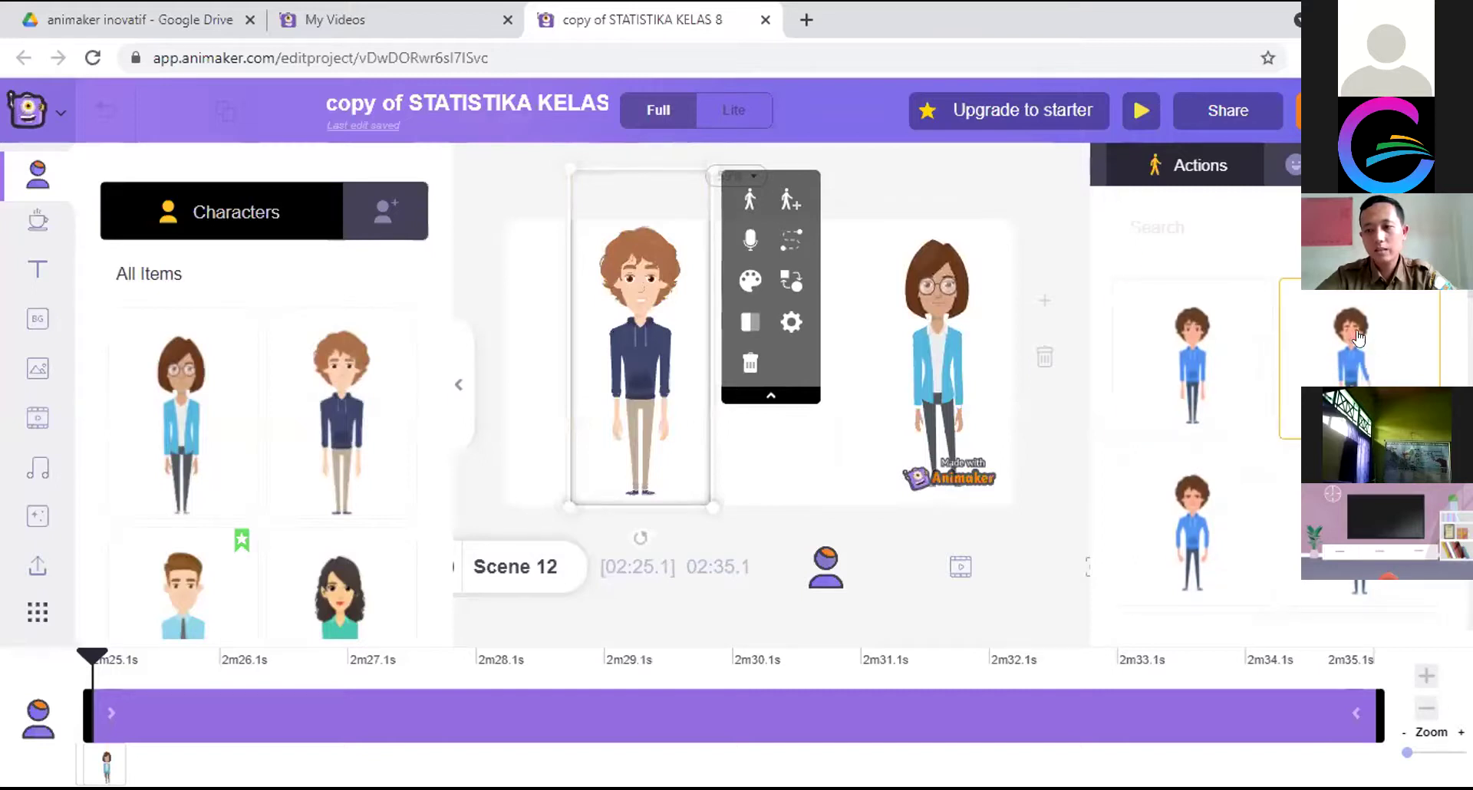
scroll(1274, 429, "down", 1)
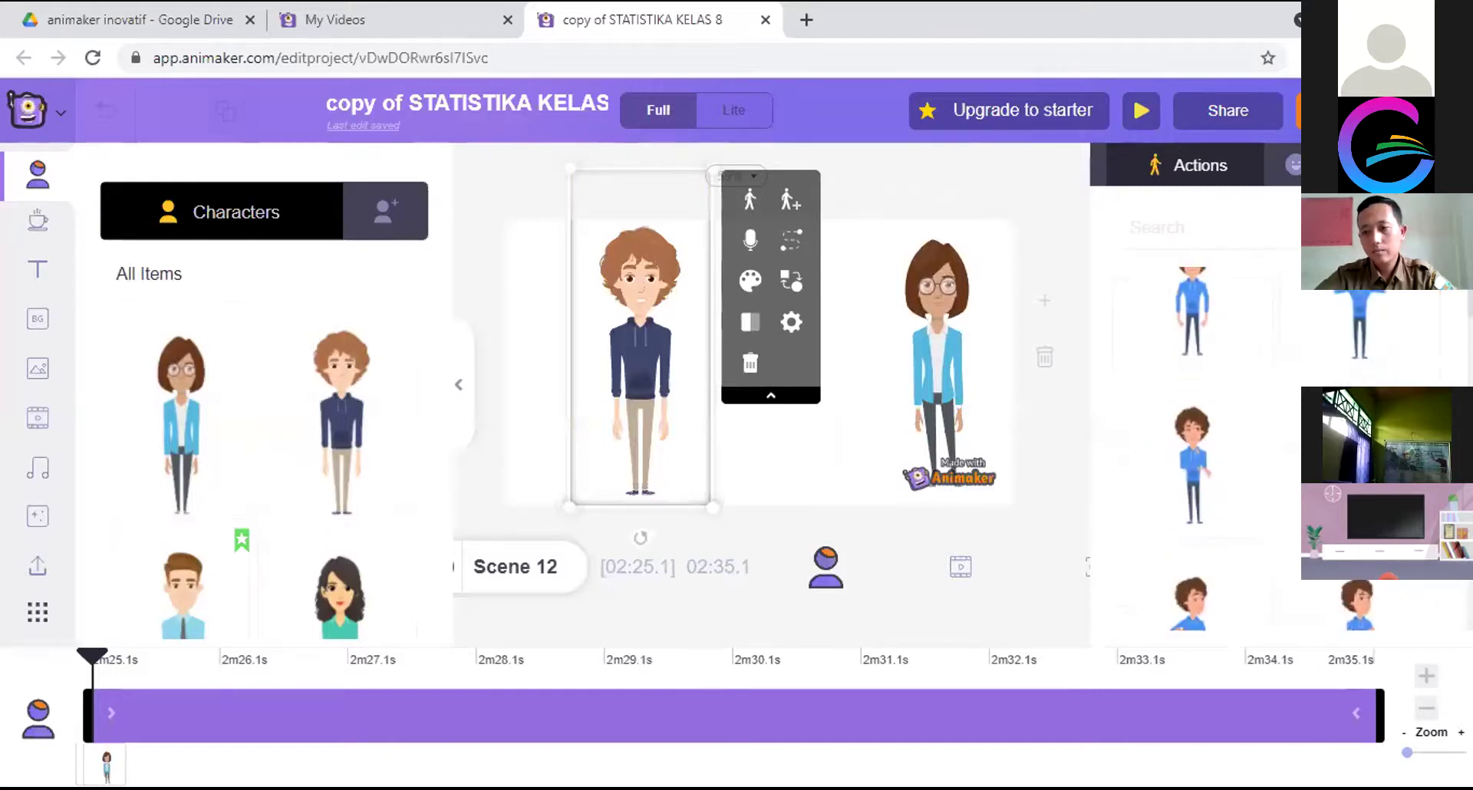
left_click(1359, 433)
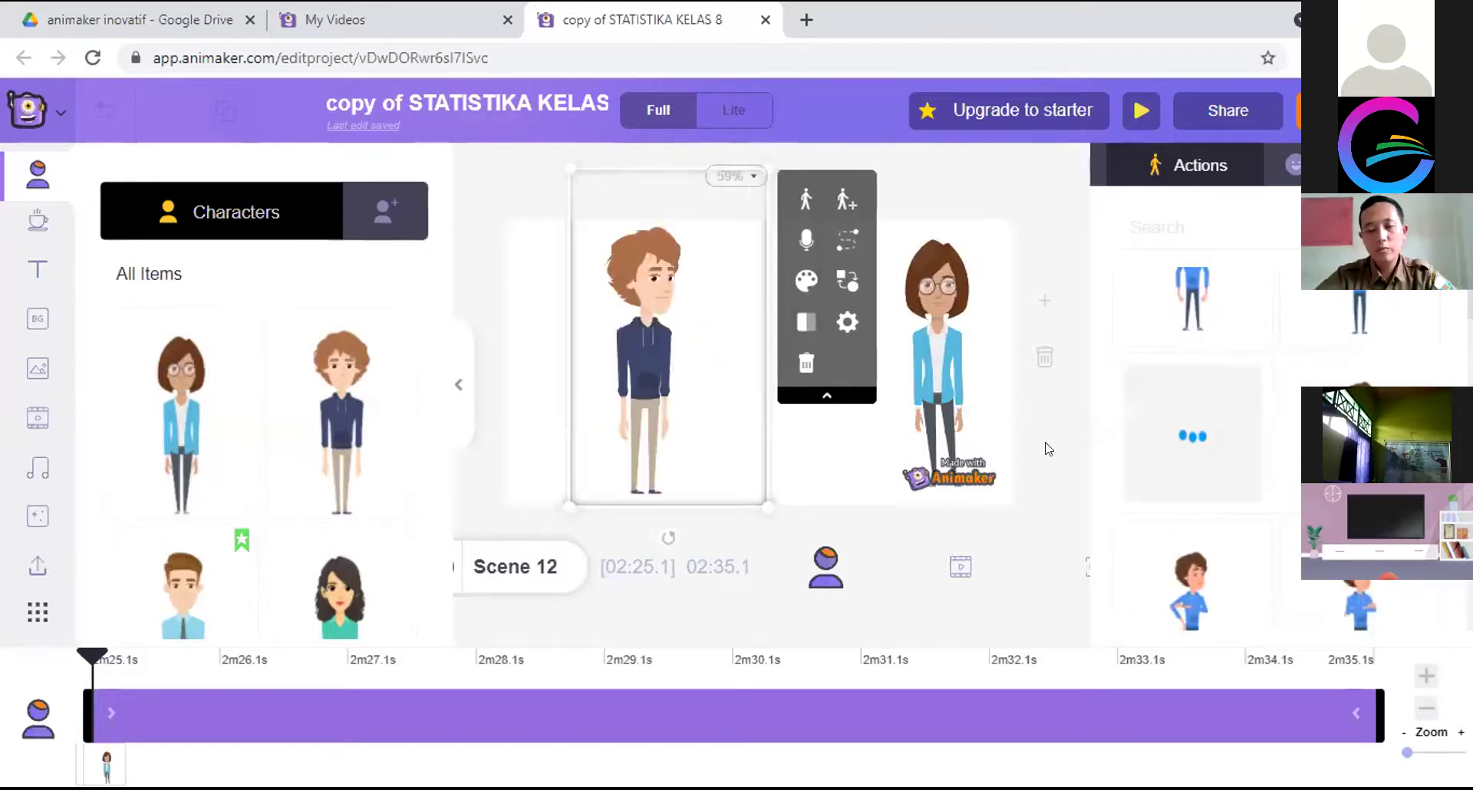
Apply a side-turned standing action to the woman, flip her horizontally to face the man, and adjust her position slightly
left_click(960, 341)
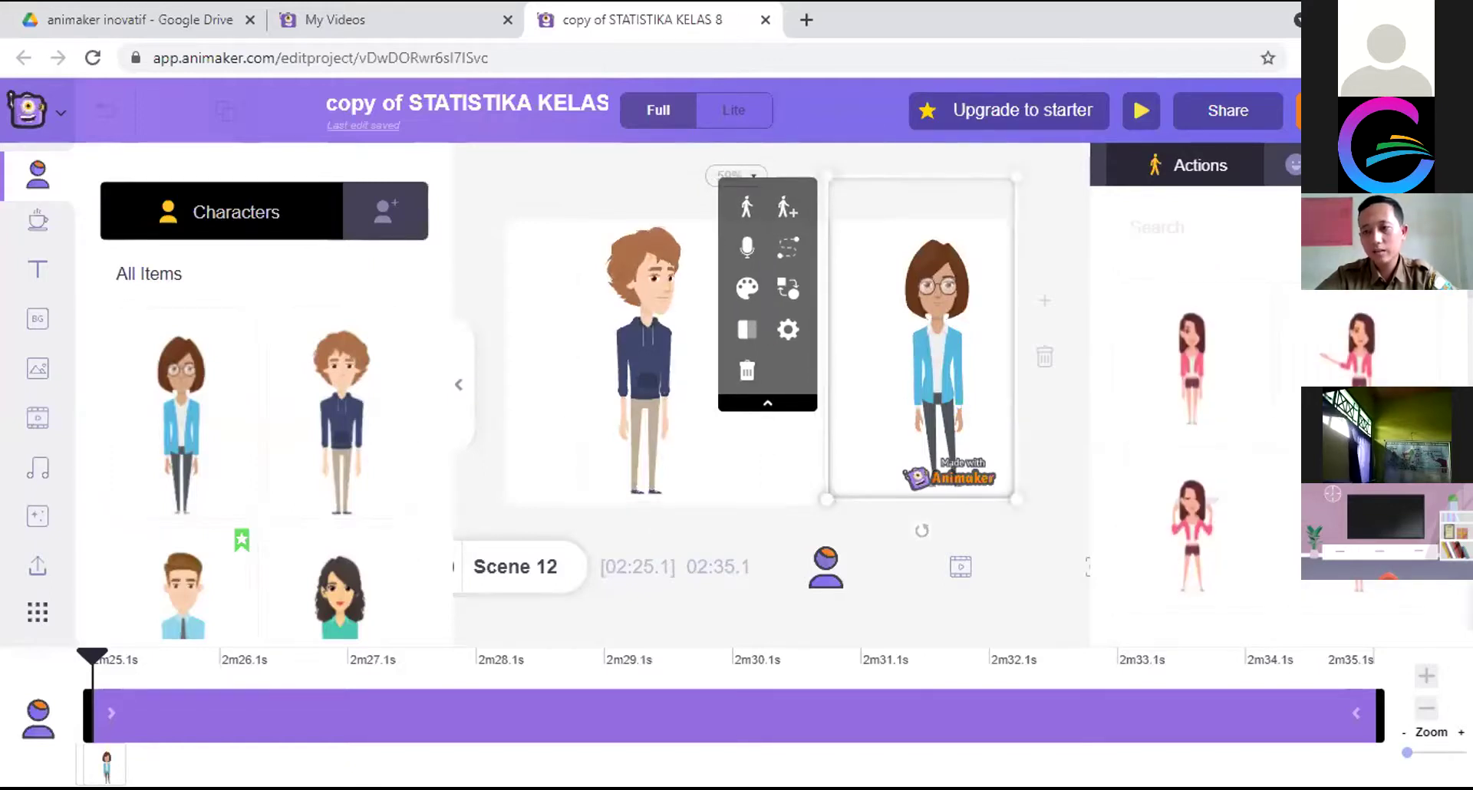
scroll(1273, 430, "down", 2)
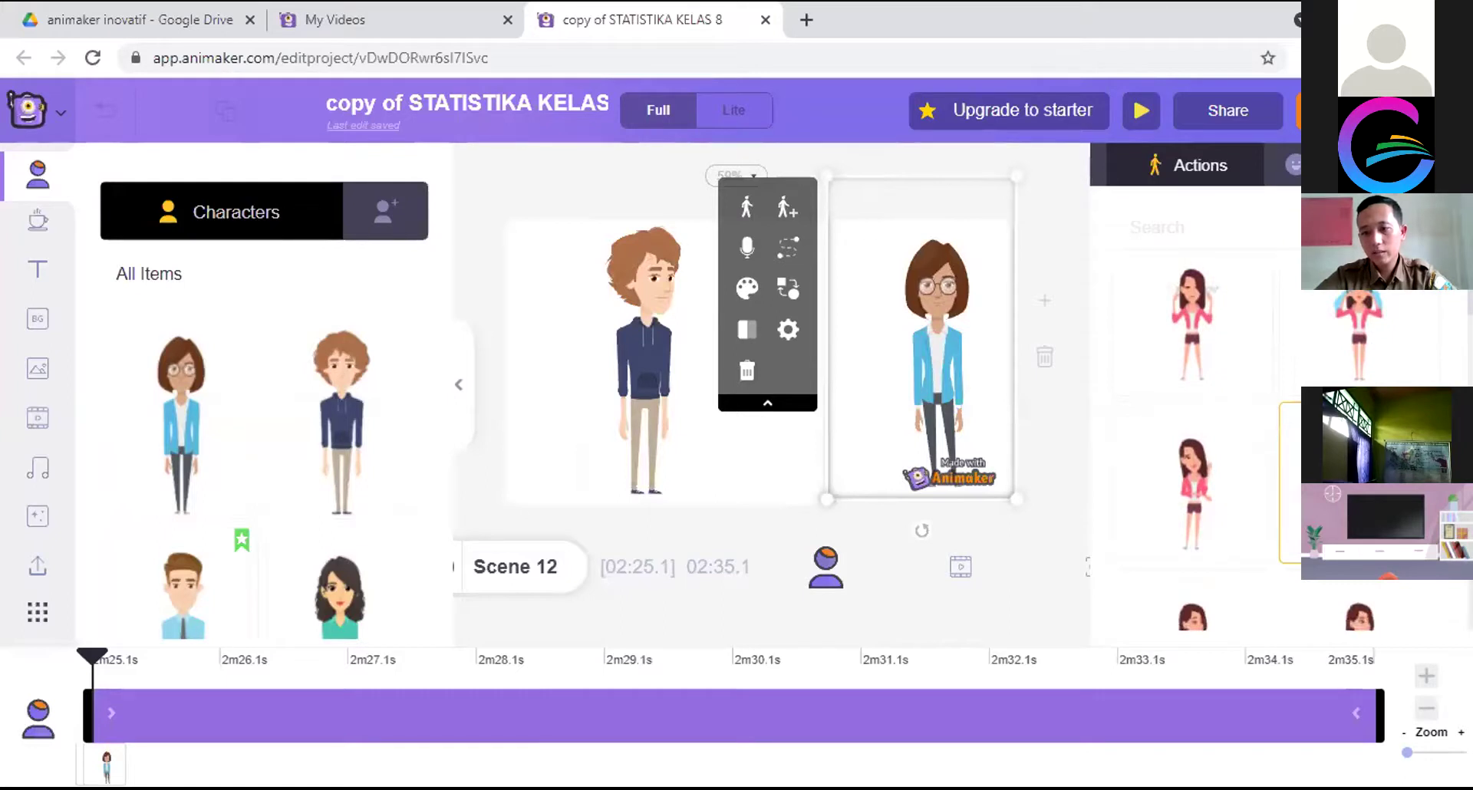
left_click(1319, 483)
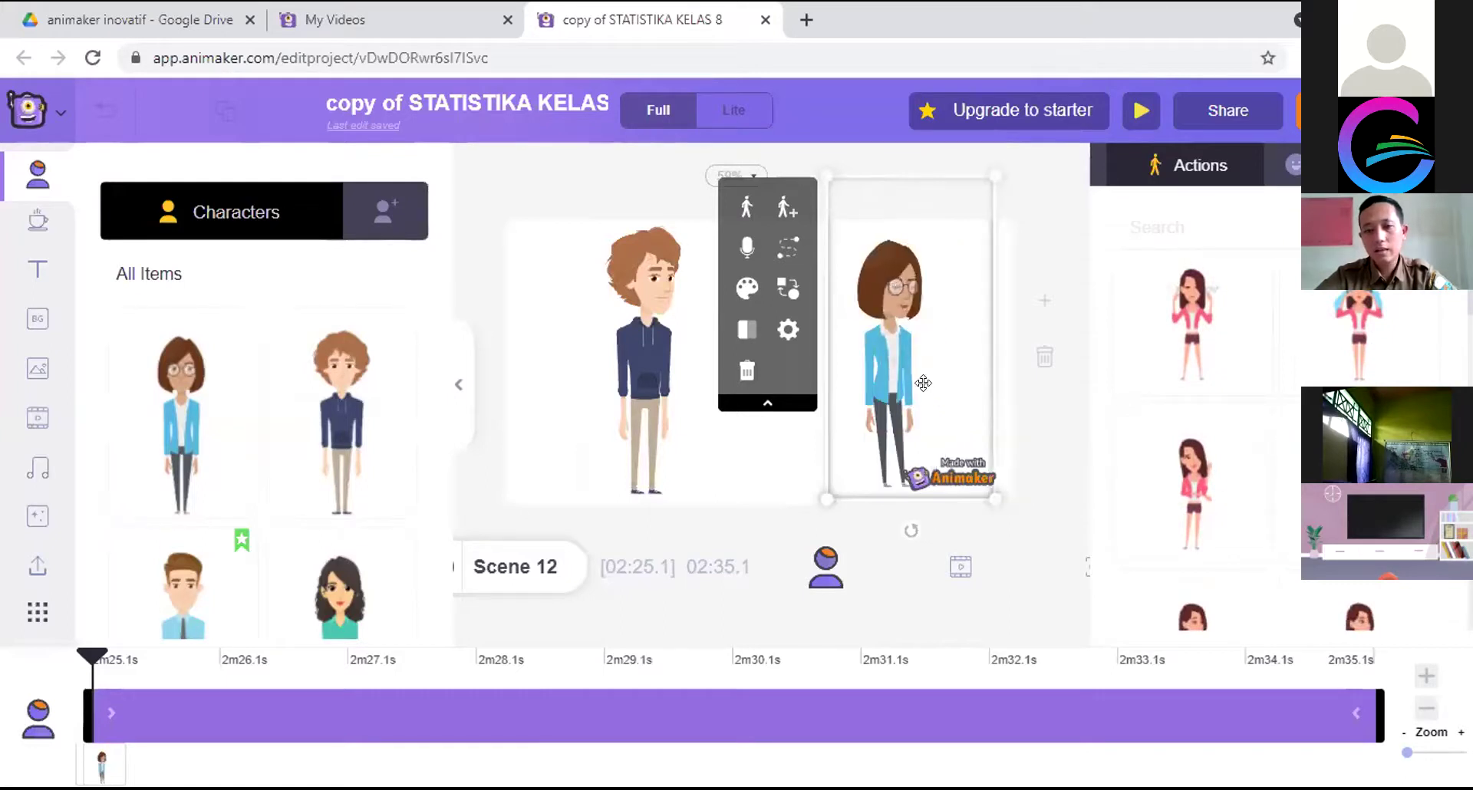
left_click(747, 335)
left_click_drag(915, 308, 921, 306)
left_click(629, 347)
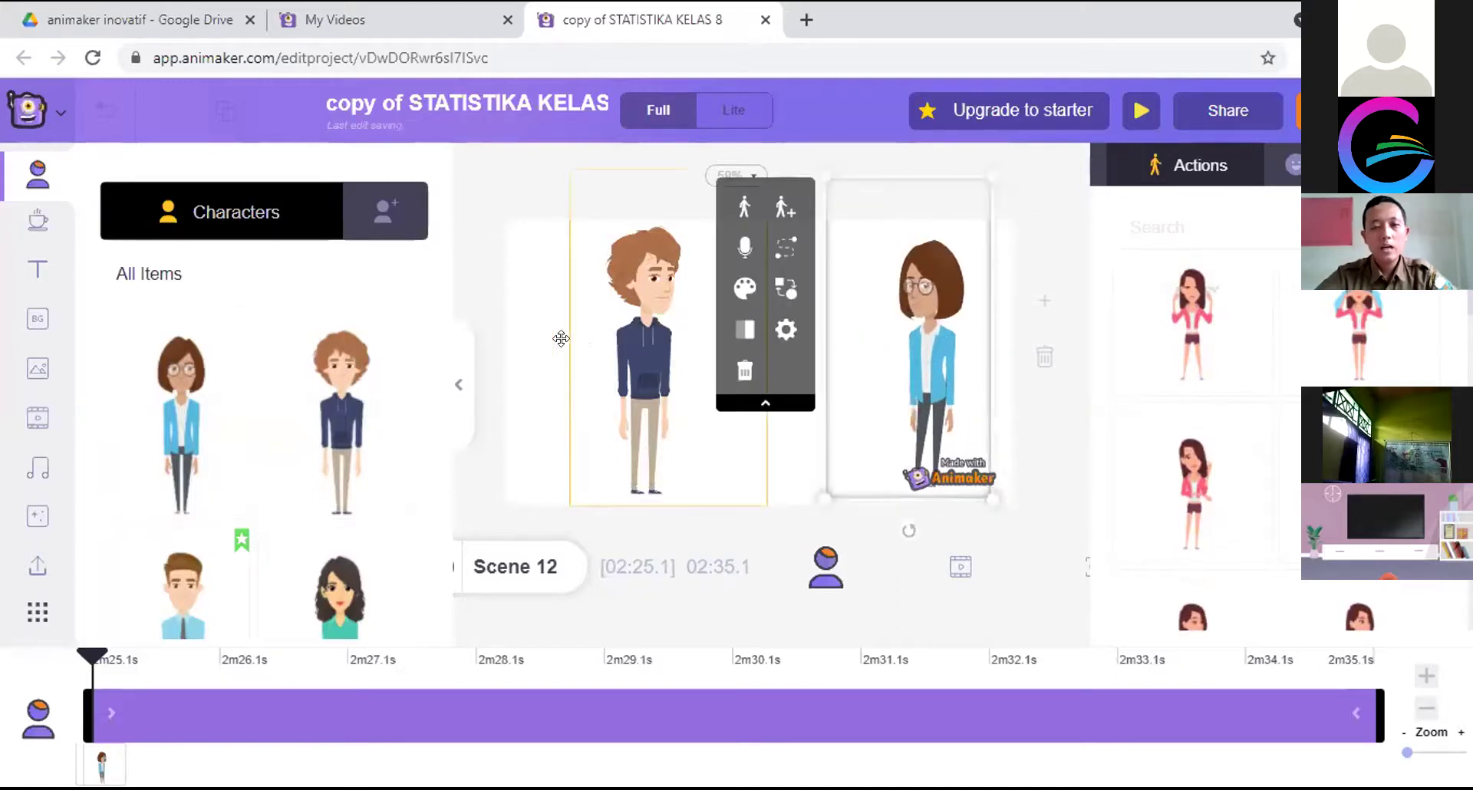
Search the library for "buble chat" and add the plain oval speech bubble to Scene 12, shrunk and placed near the woman
left_click_drag(629, 347, 598, 359)
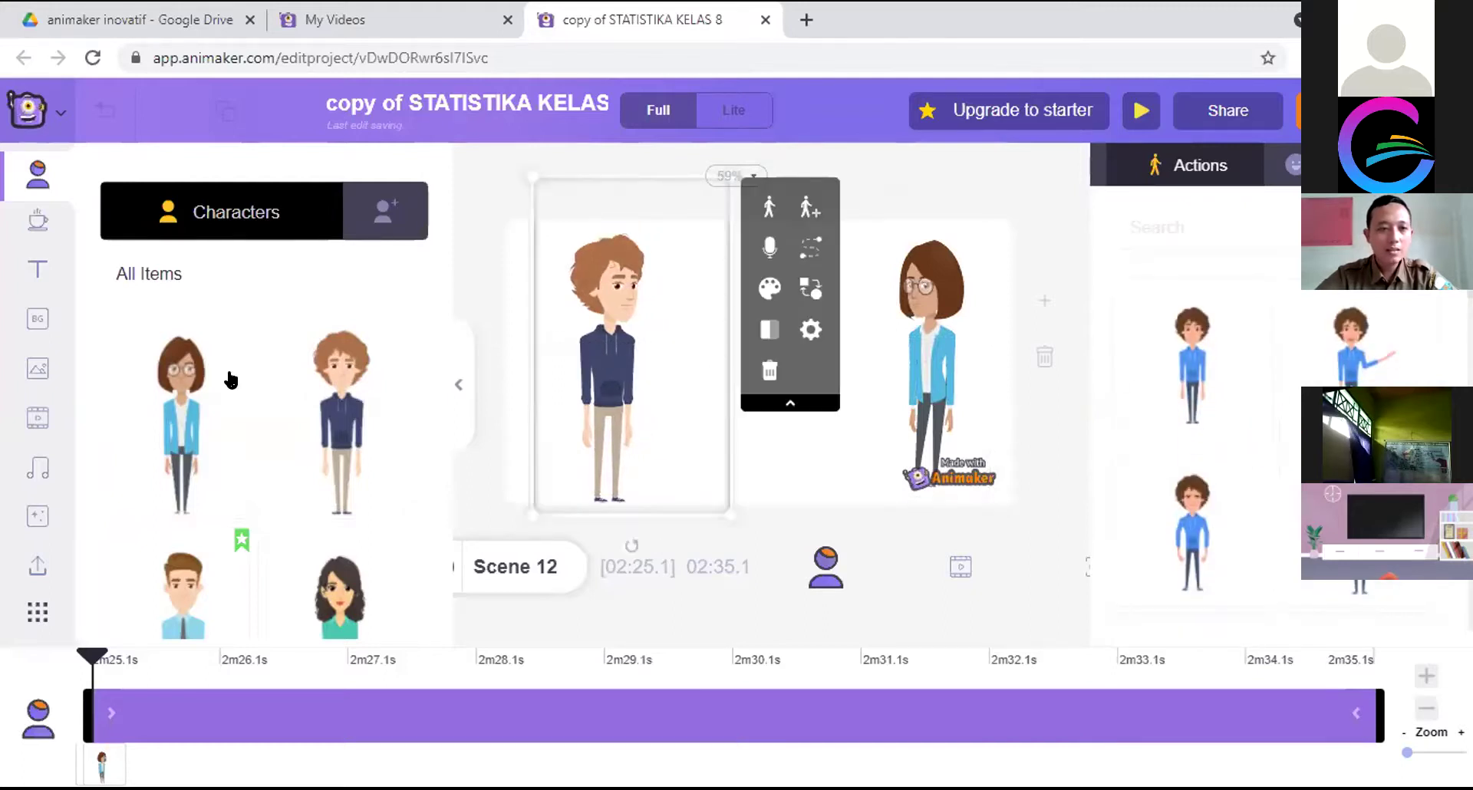
left_click(31, 223)
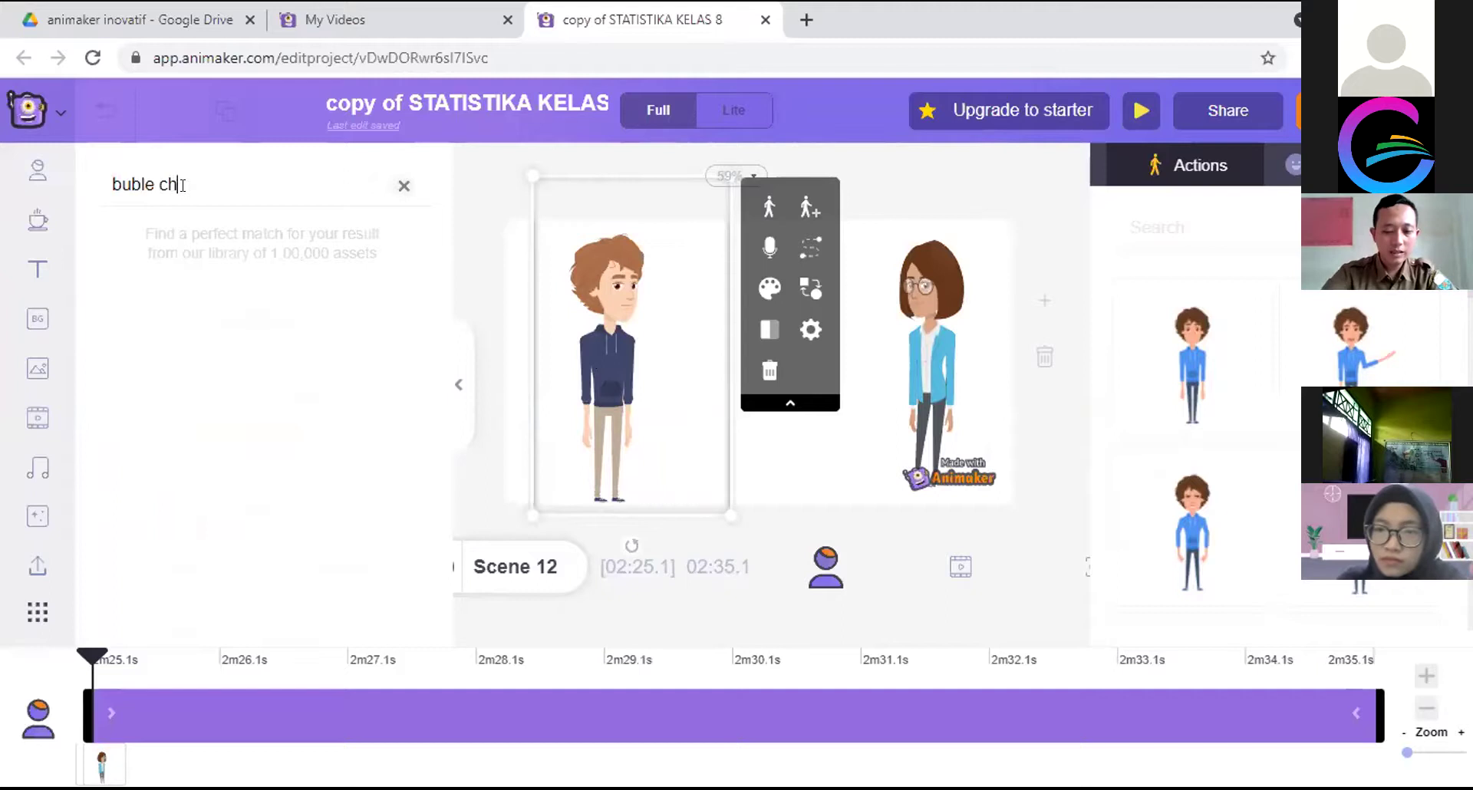
type("buble chat")
key("Return")
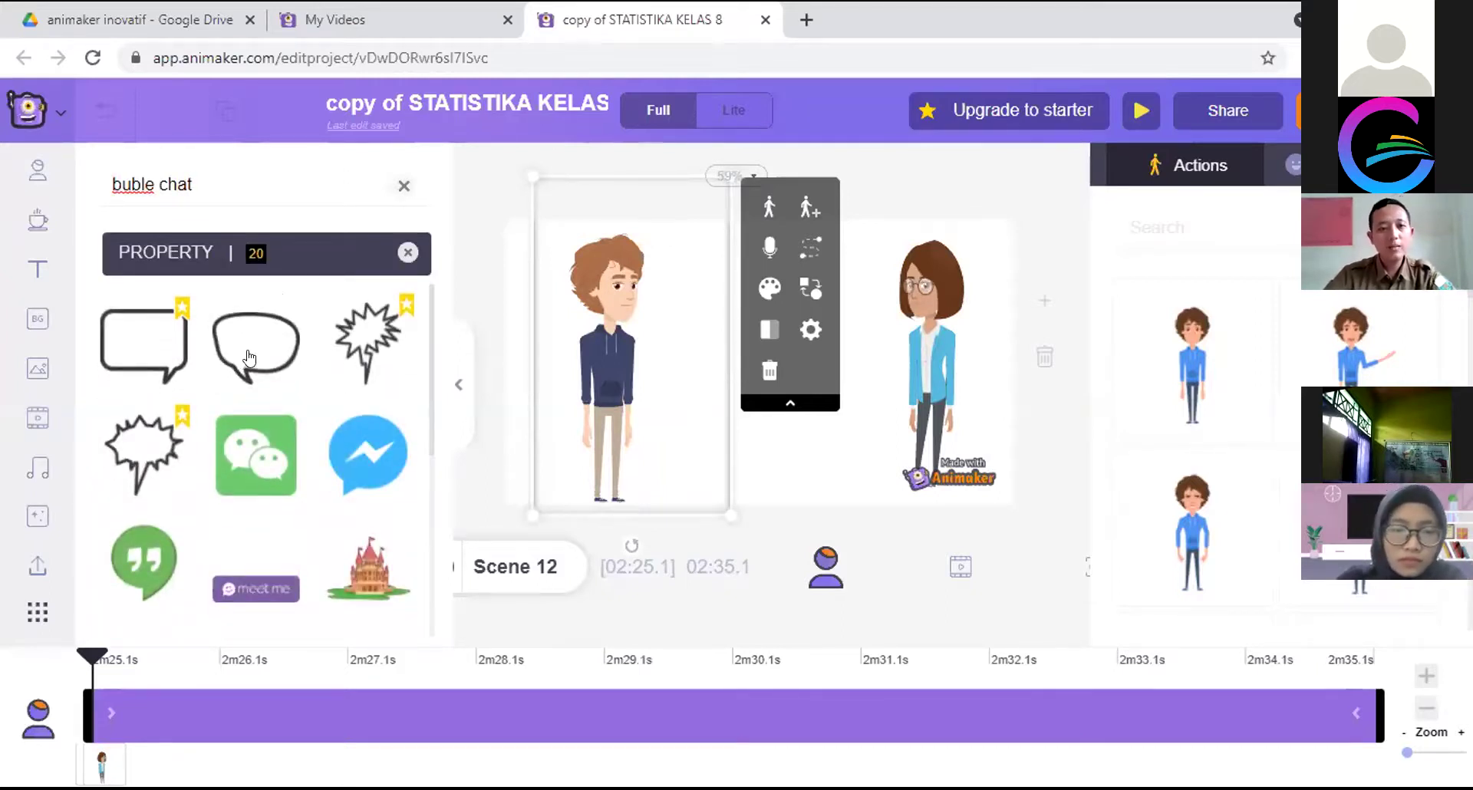
left_click(239, 362)
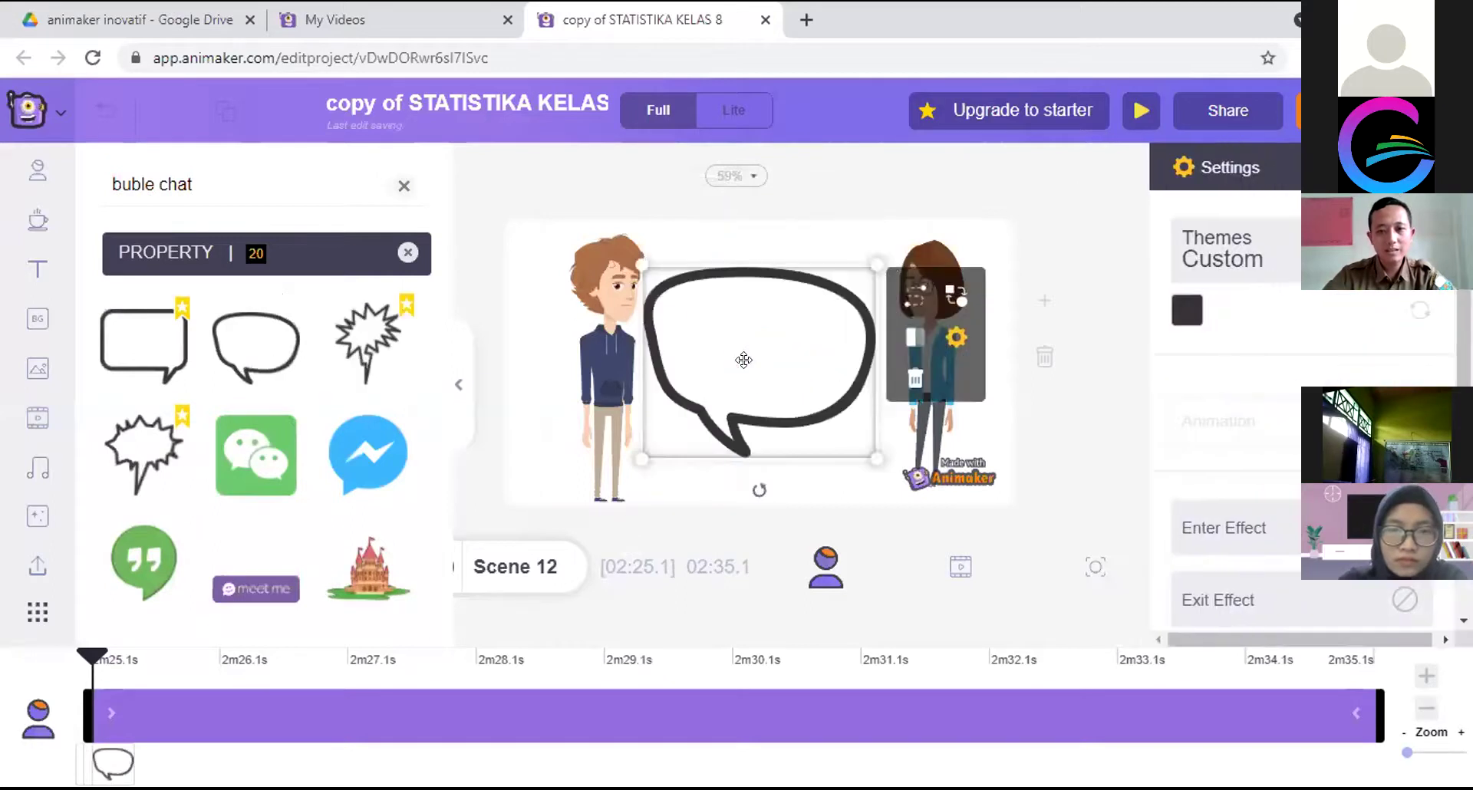
left_click_drag(871, 457, 811, 407)
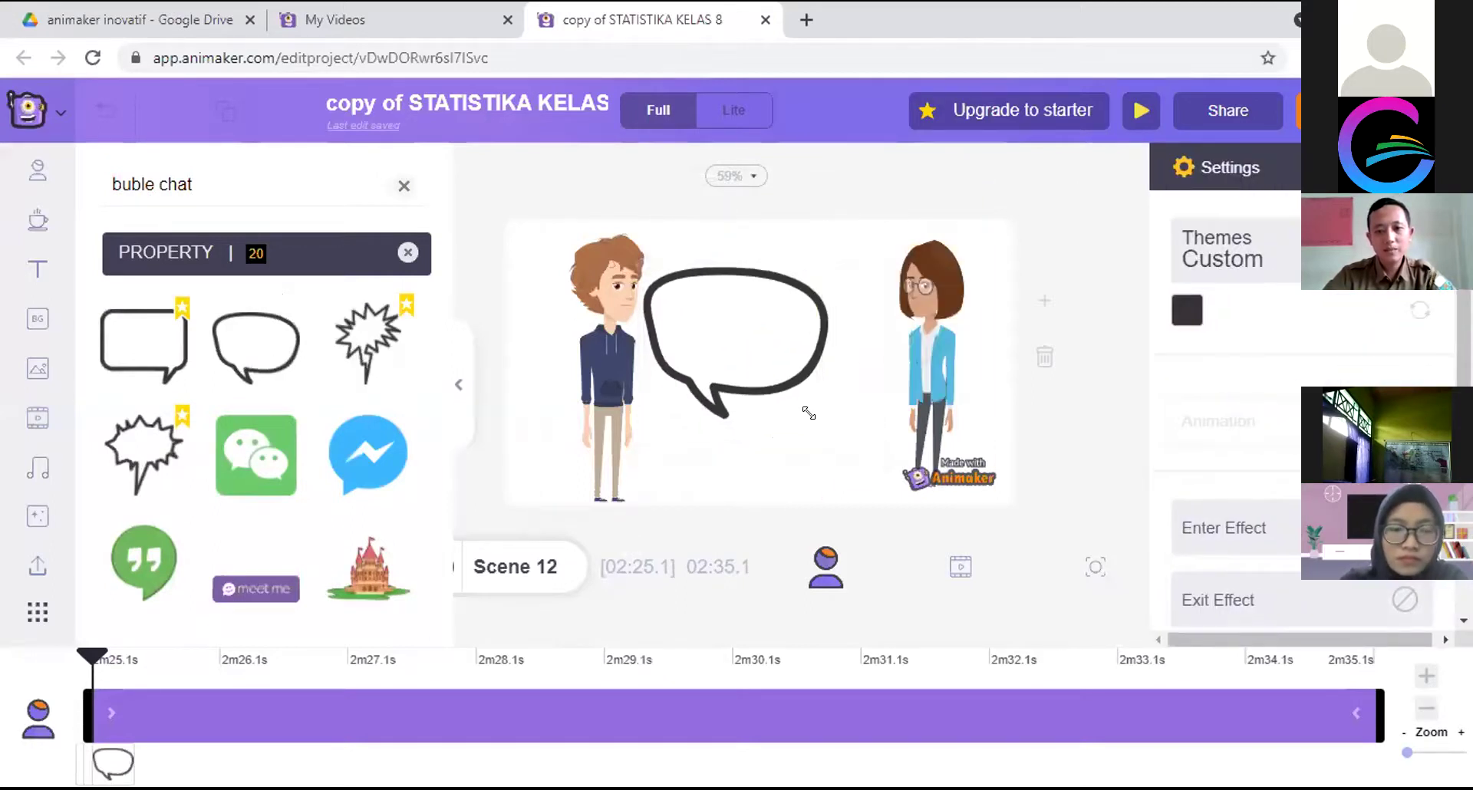
left_click_drag(725, 344, 798, 296)
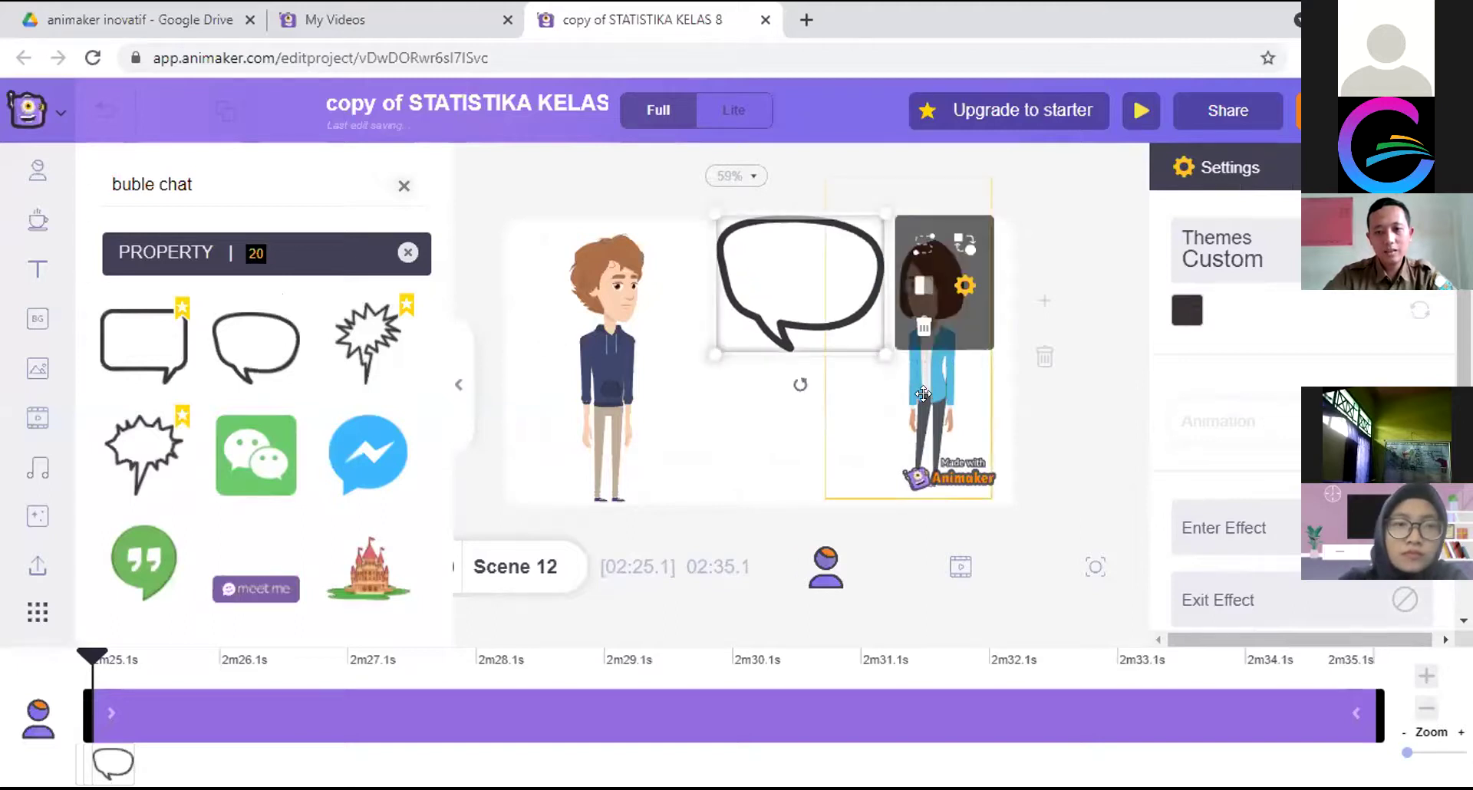
Lower both characters so their legs extend below the scene, and place the speech bubble above the woman's head
left_click(923, 394)
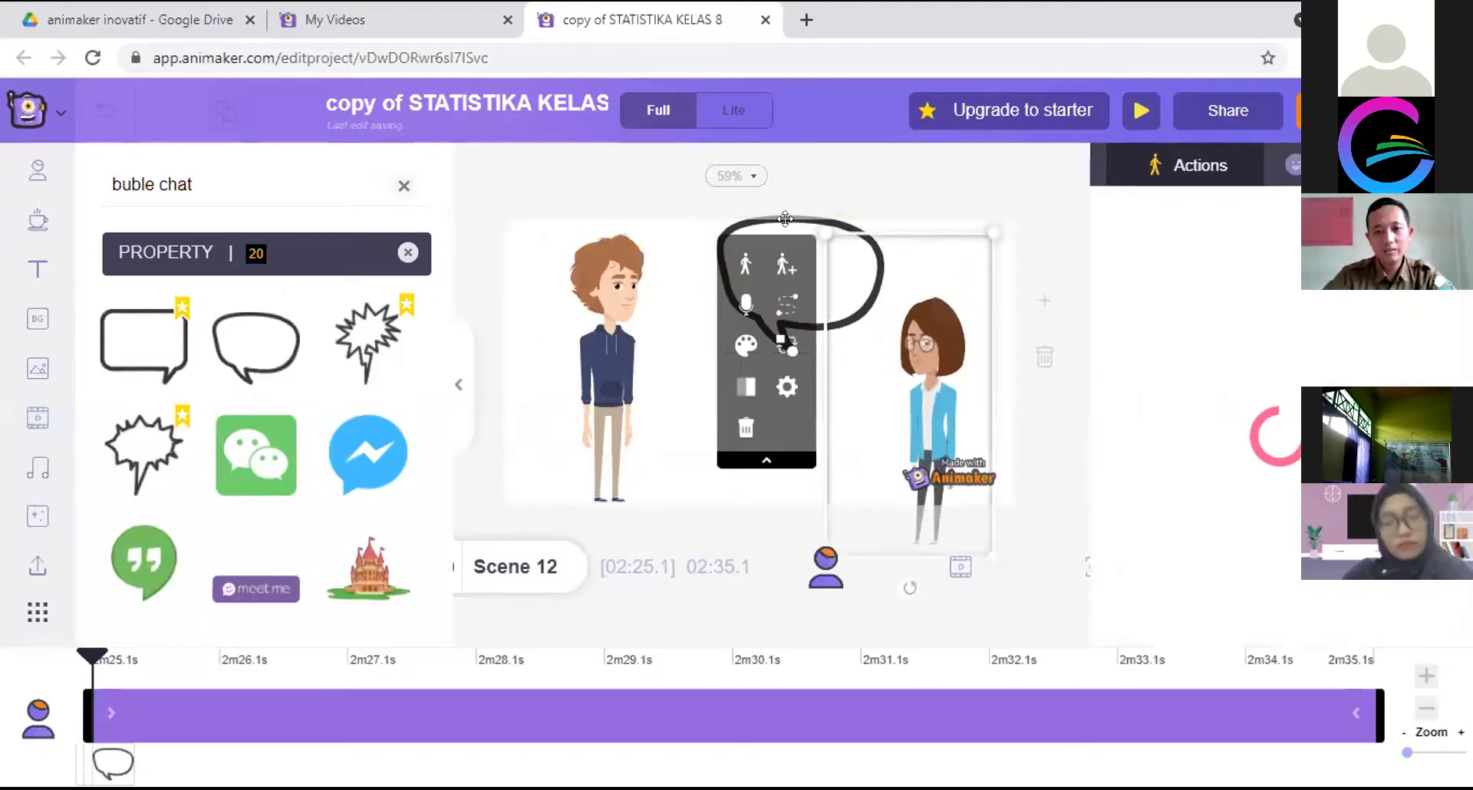
left_click_drag(750, 219, 805, 203)
left_click(577, 329)
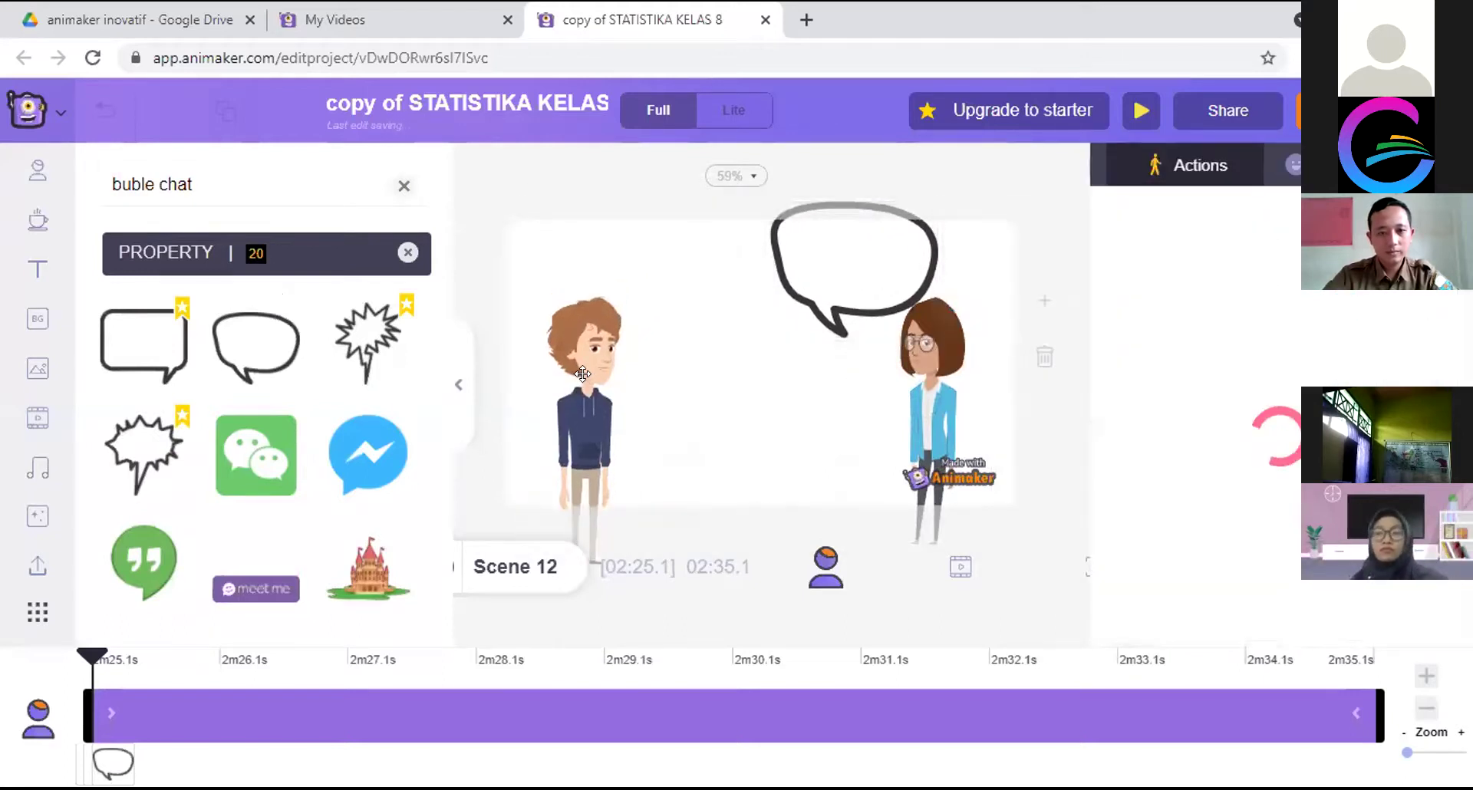
Add a second oval speech bubble, shrink it to match the first, flip it horizontally and place it above the man's head
left_click(256, 356)
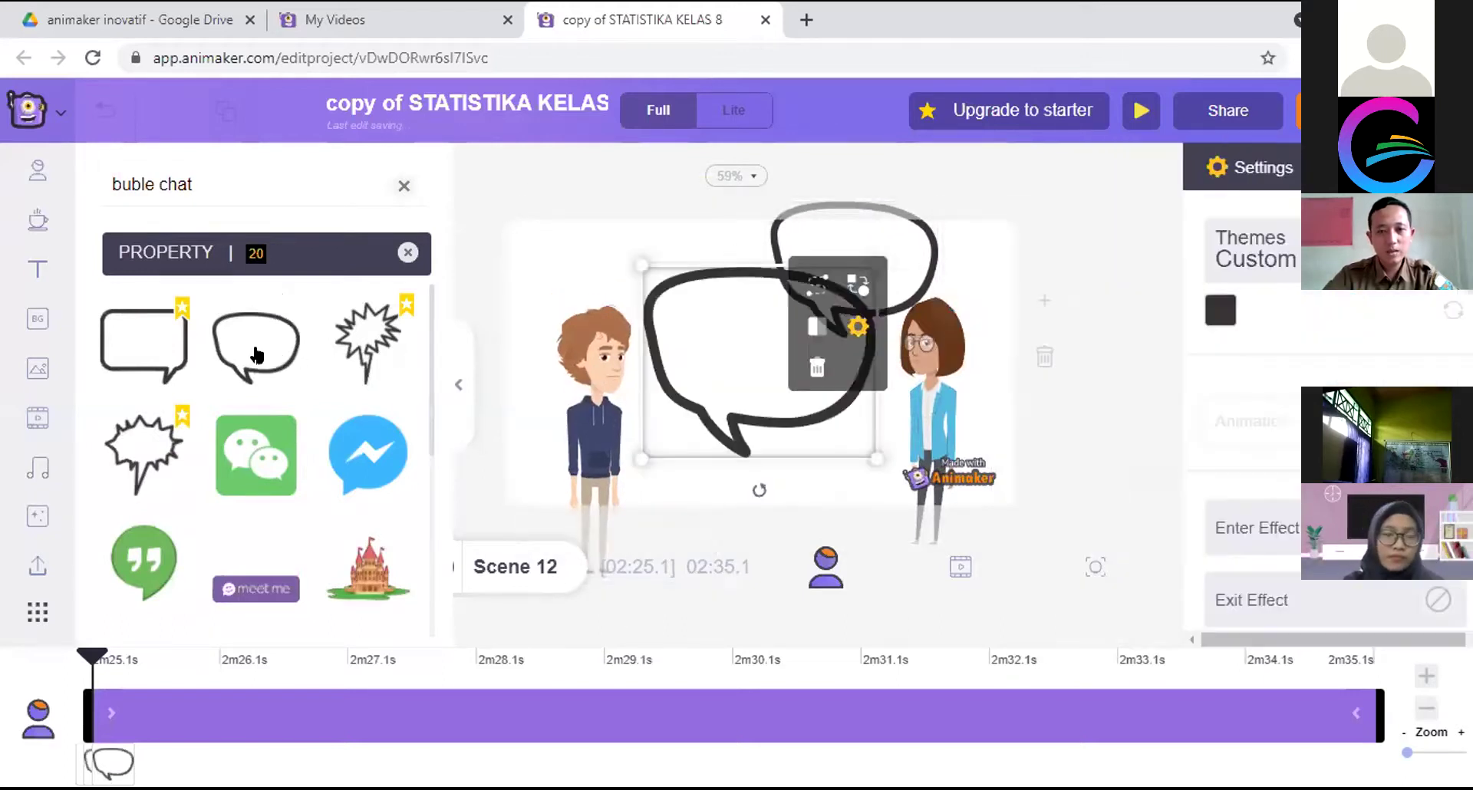
left_click_drag(869, 450, 811, 405)
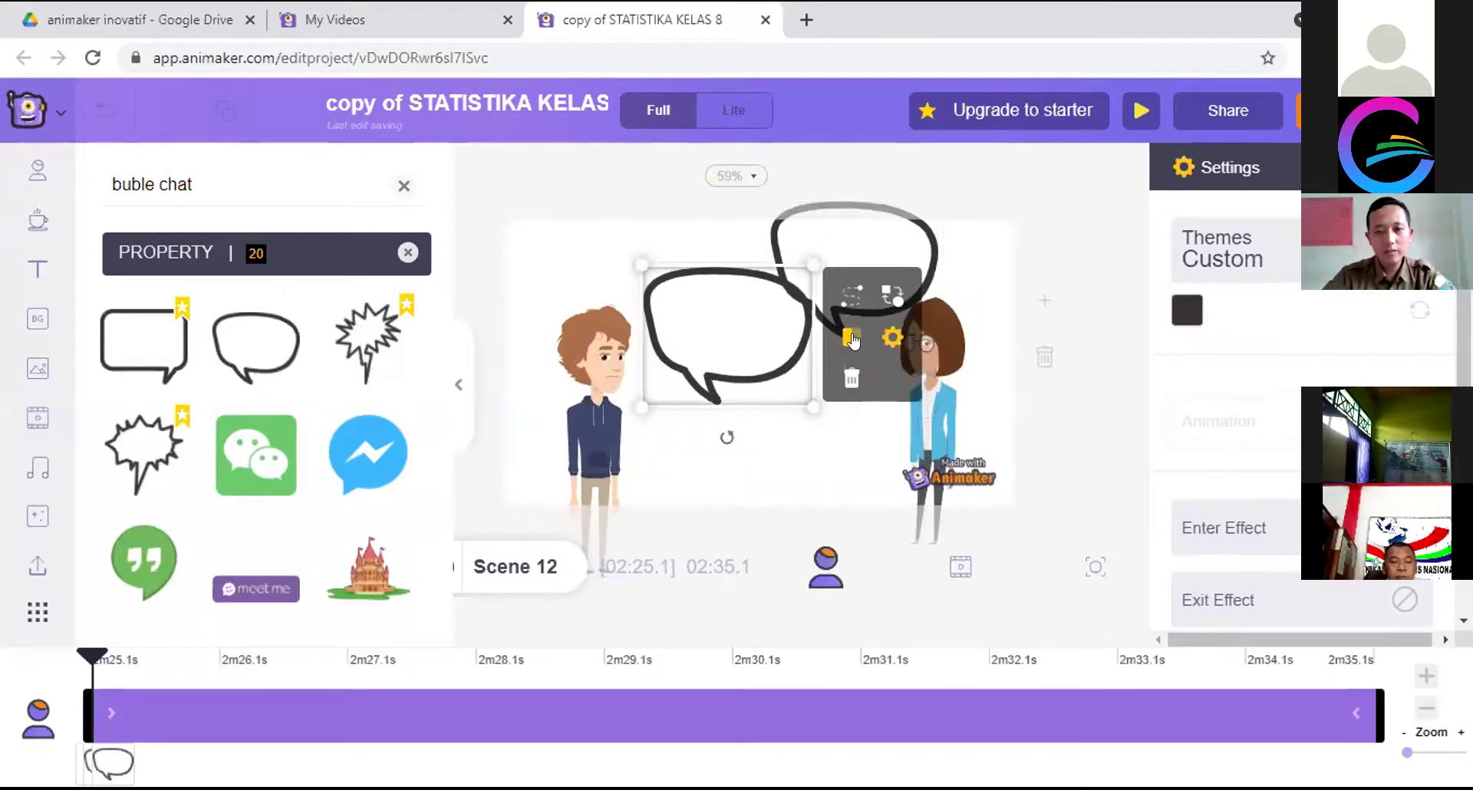
left_click(851, 338)
left_click_drag(737, 337, 675, 270)
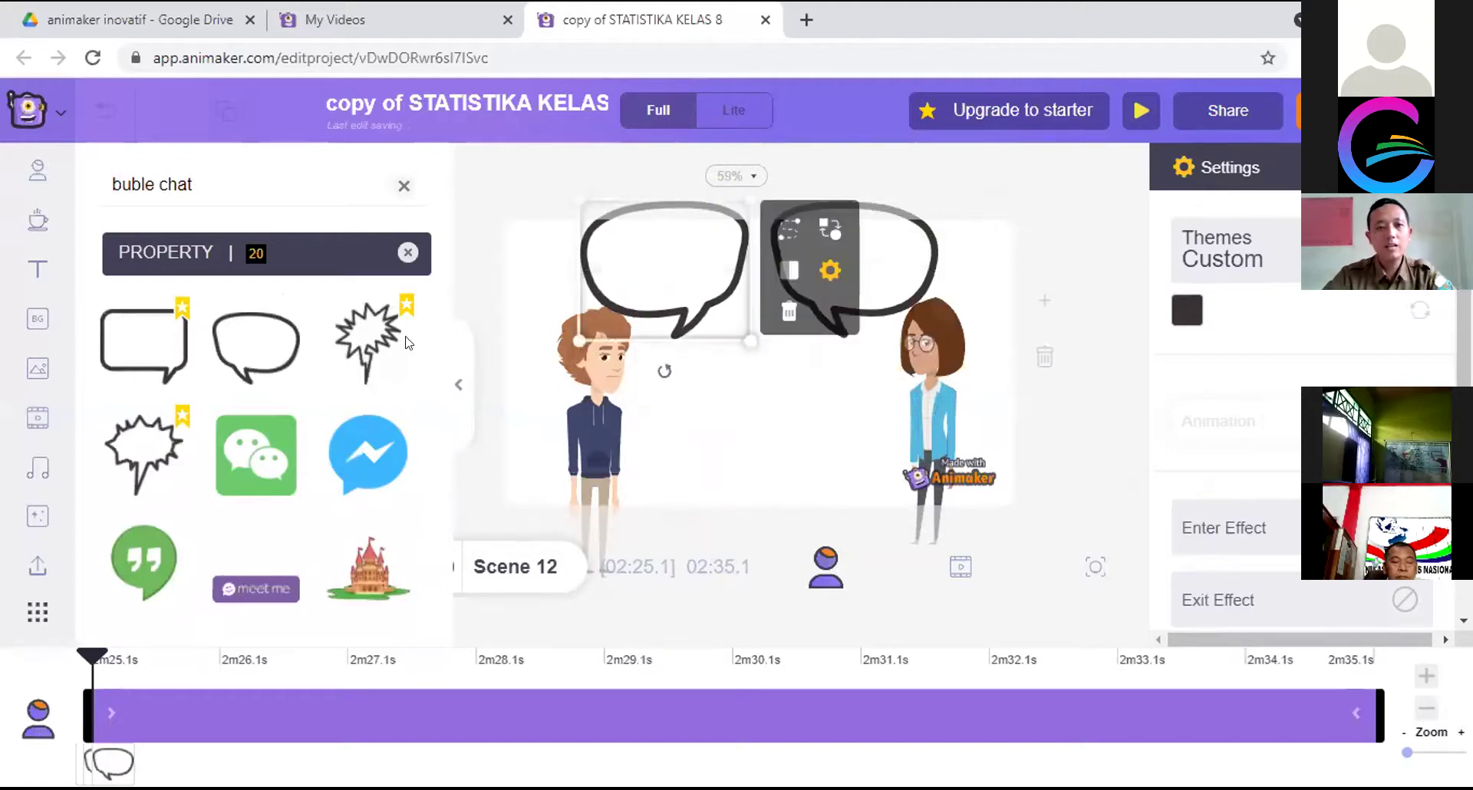
Time the man's bubble to show from 2m26.4s to about 2m29.1s and the woman's bubble to start at 2m28.9s
left_click(38, 270)
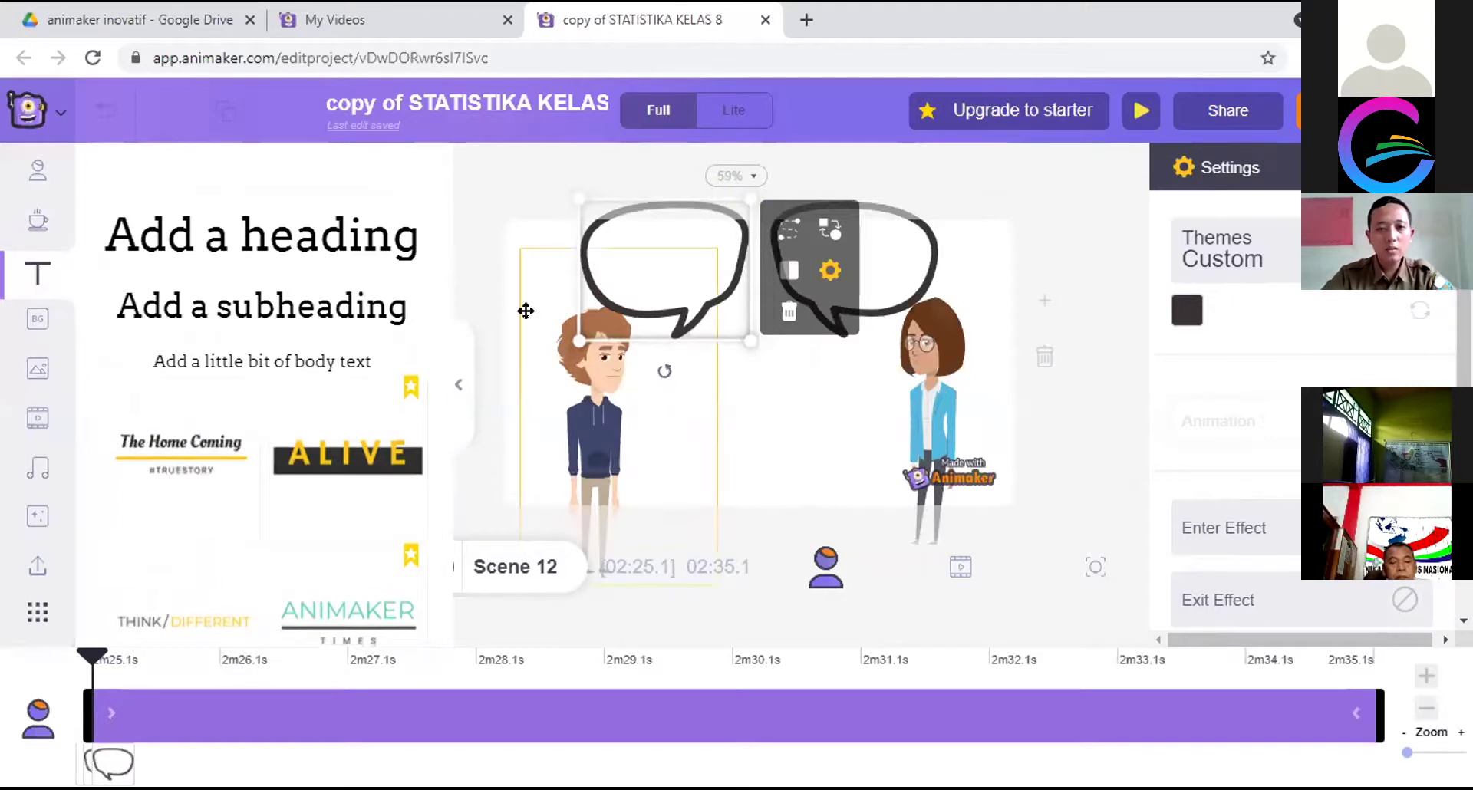
left_click(464, 380)
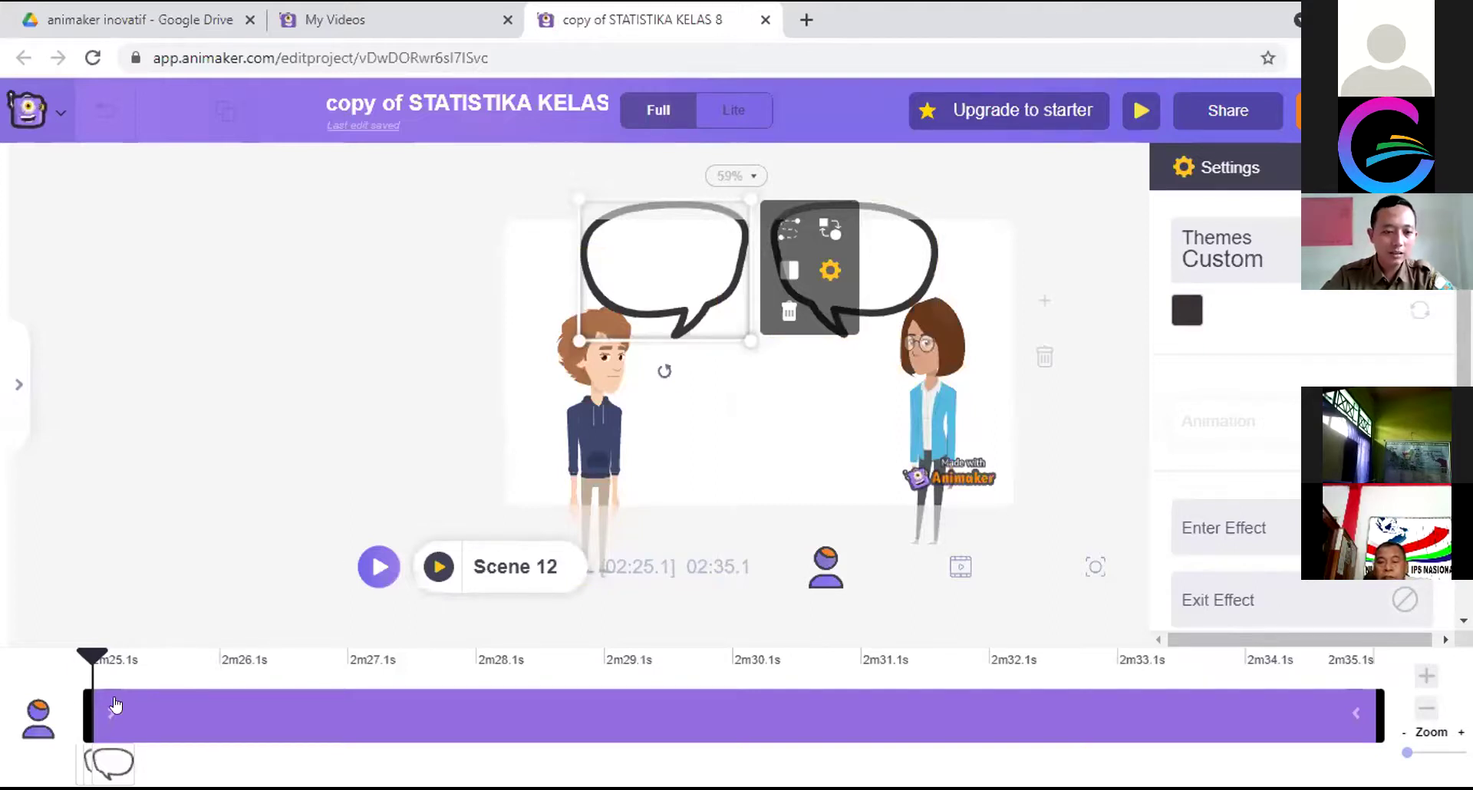
left_click_drag(83, 701, 249, 699)
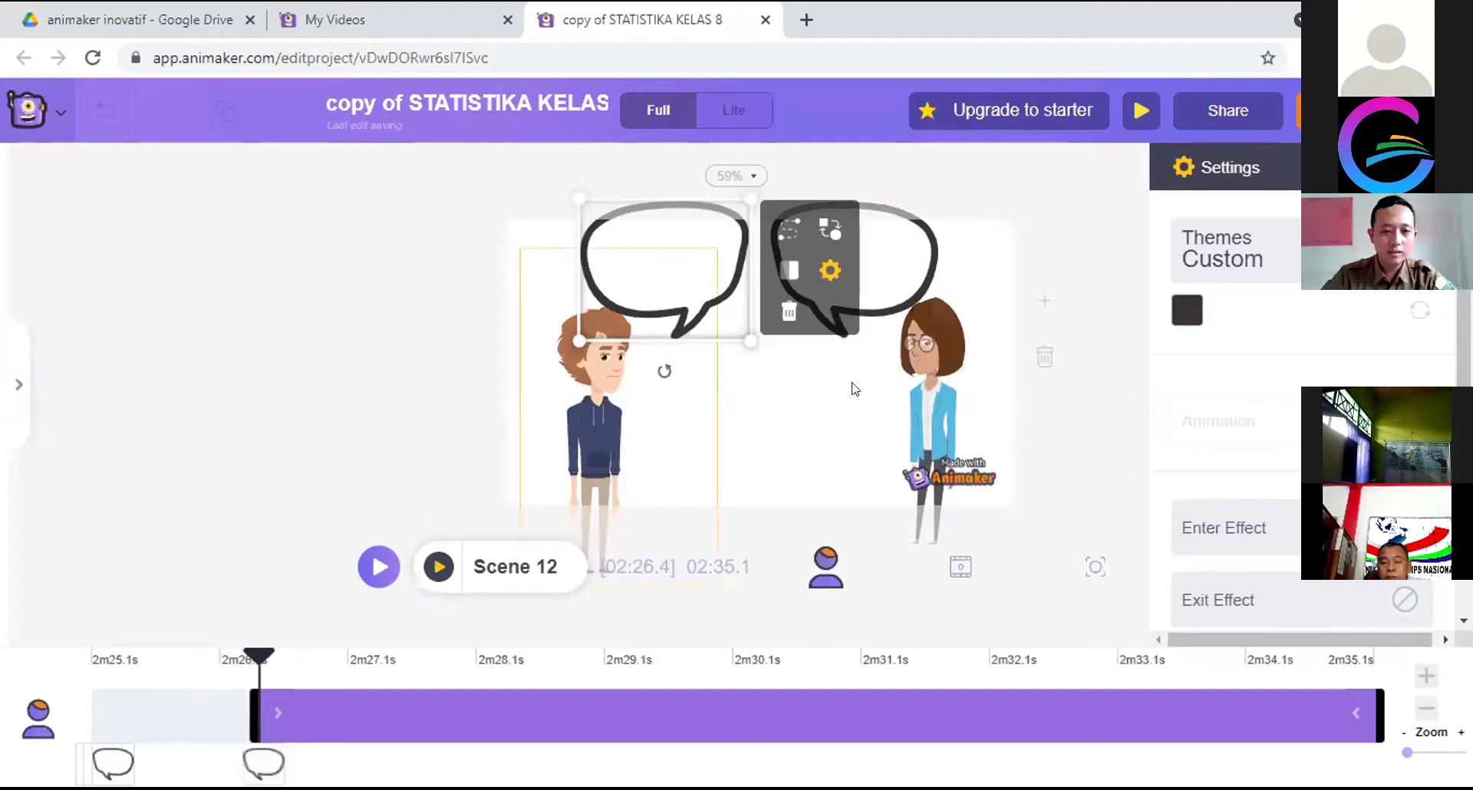
left_click_drag(852, 733, 599, 715)
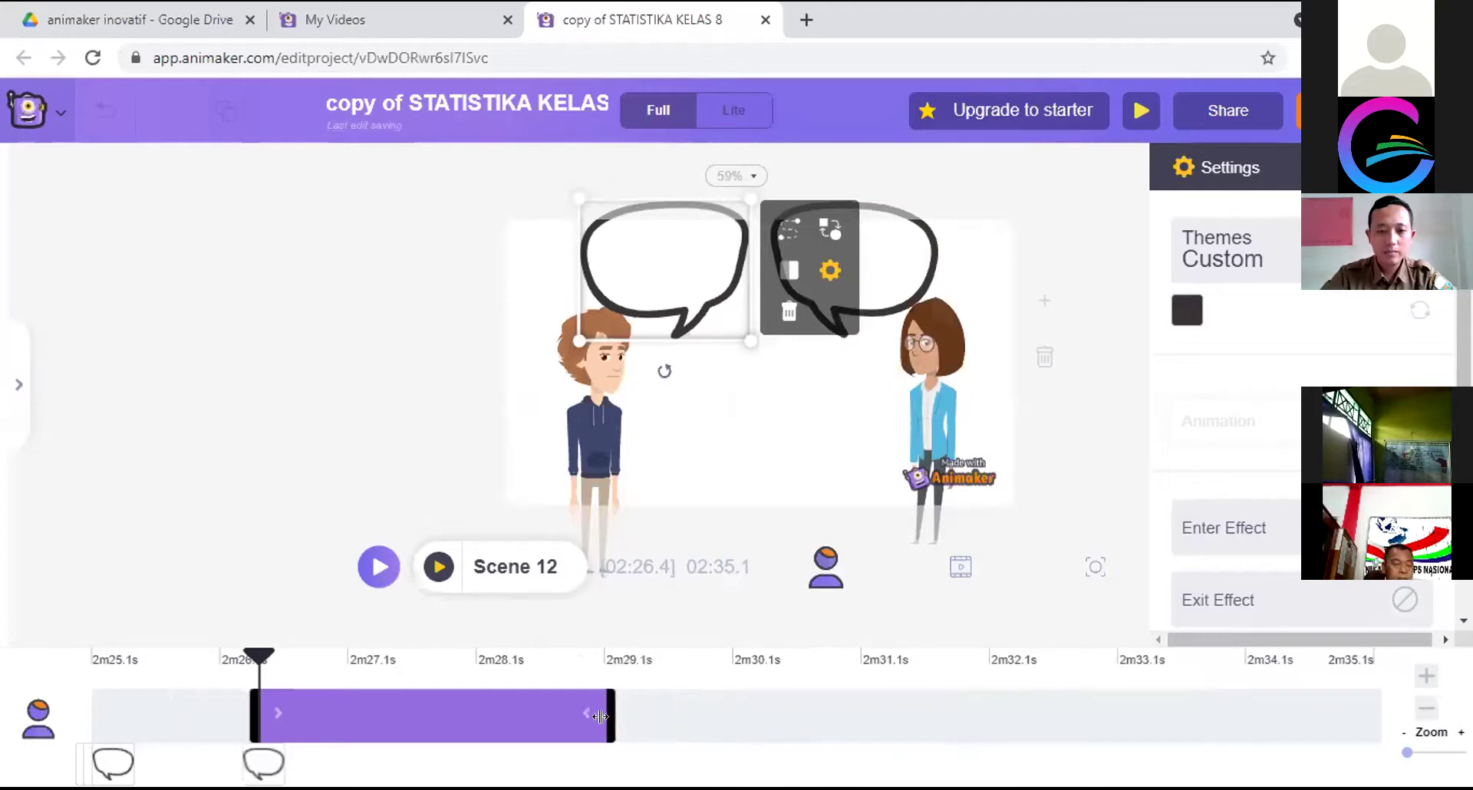
left_click(891, 286)
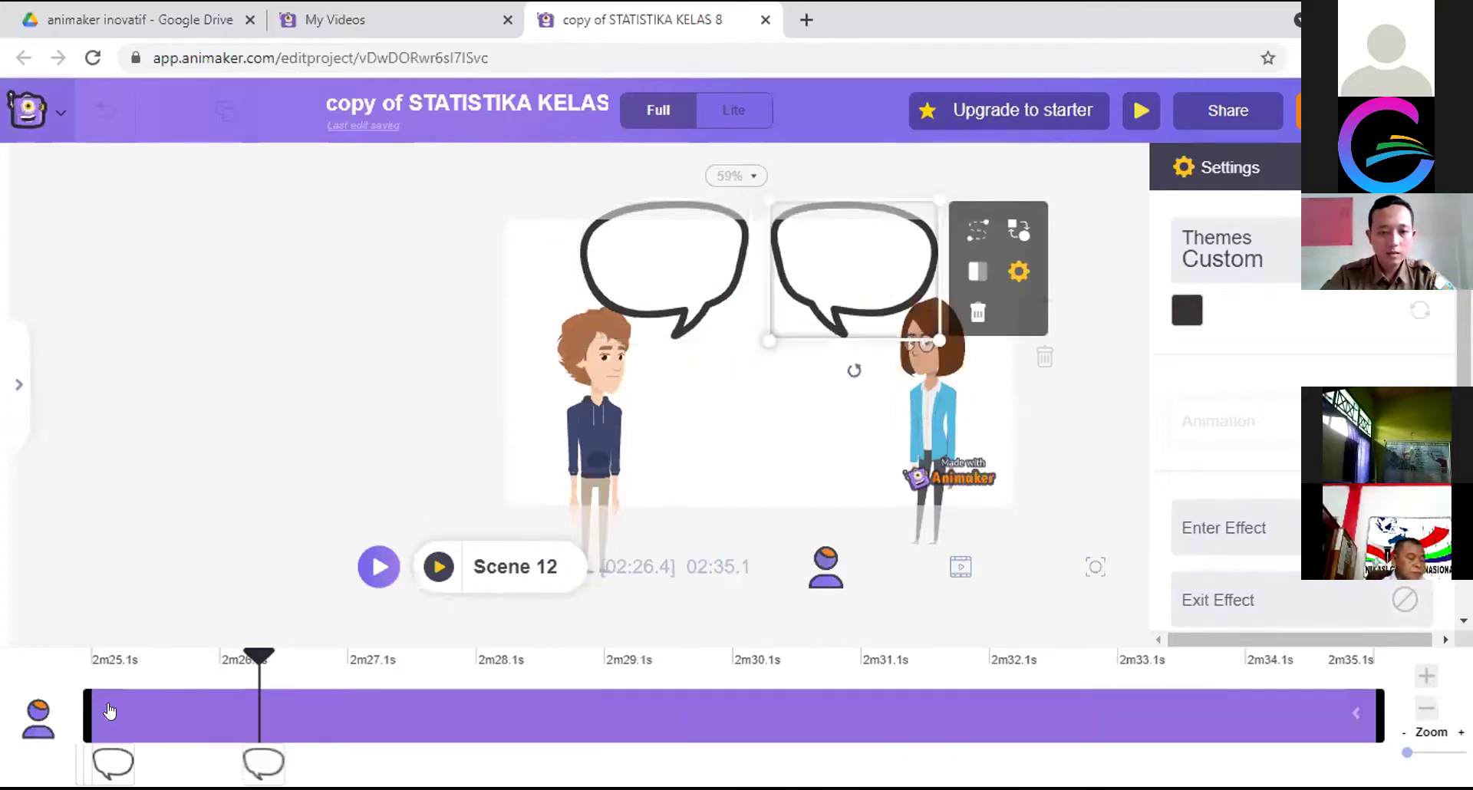
left_click_drag(258, 706, 570, 706)
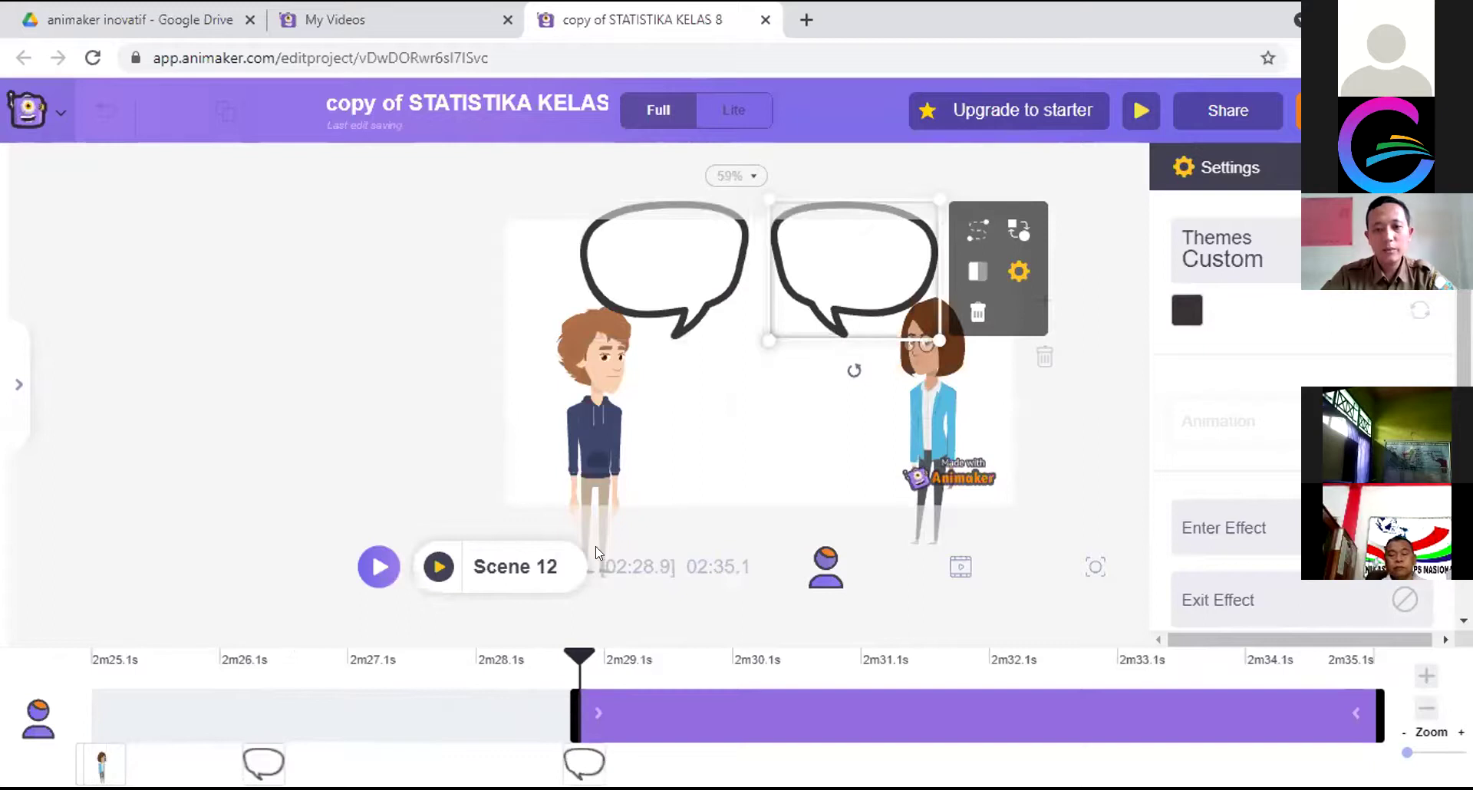
Preview Scene 12 and review the timing of both characters and their speech bubbles
left_click(438, 567)
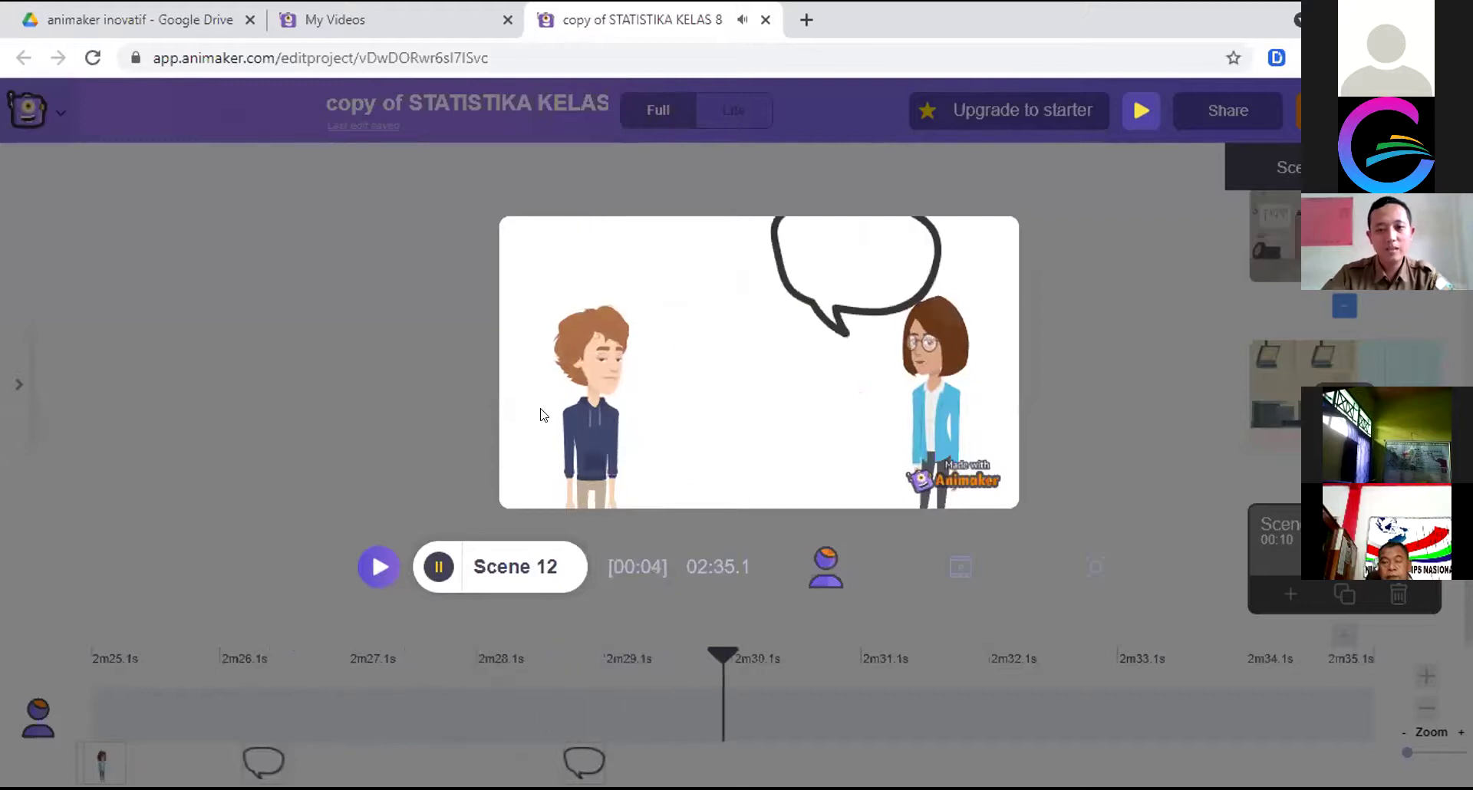
left_click(439, 568)
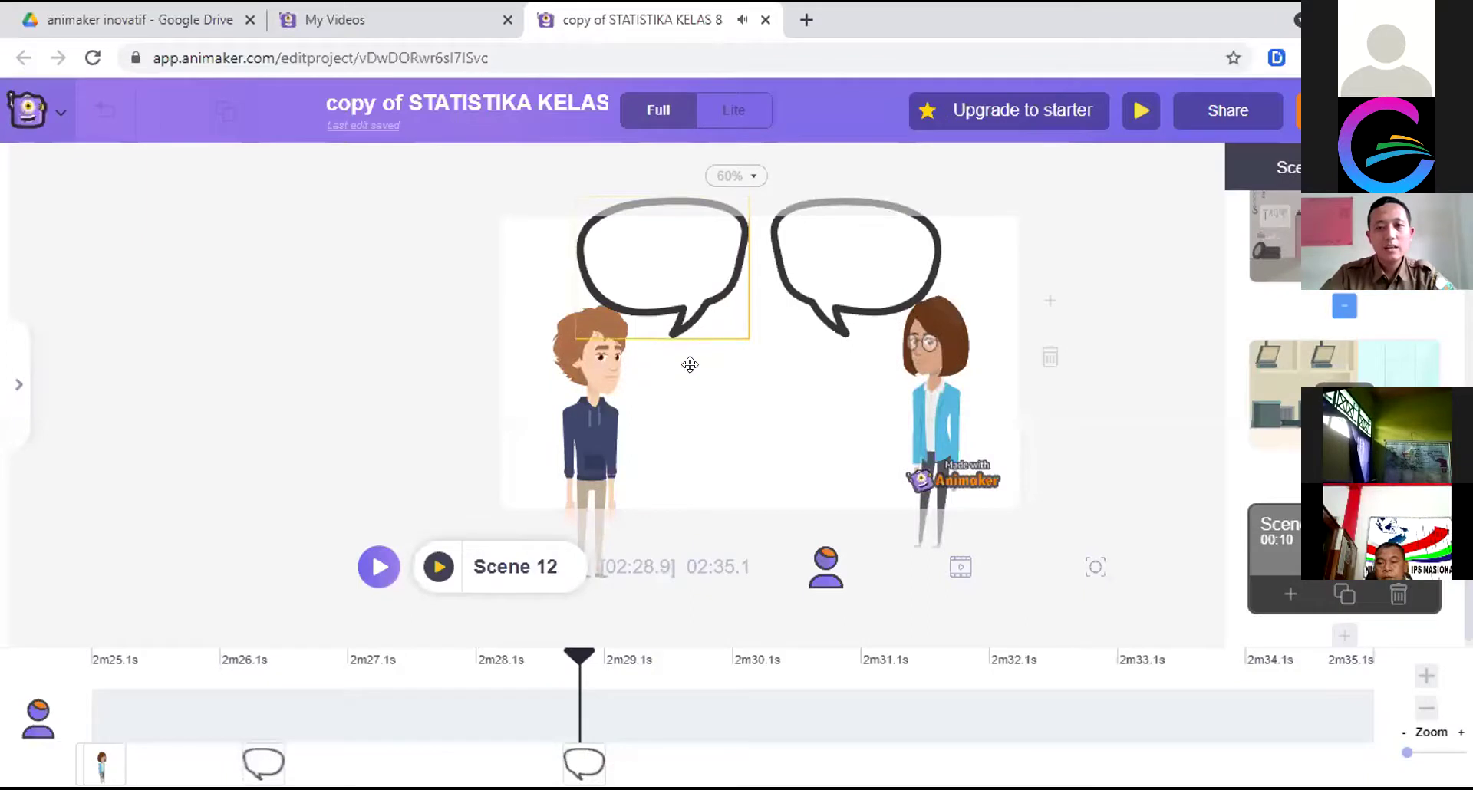
left_click(602, 389)
left_click(913, 346)
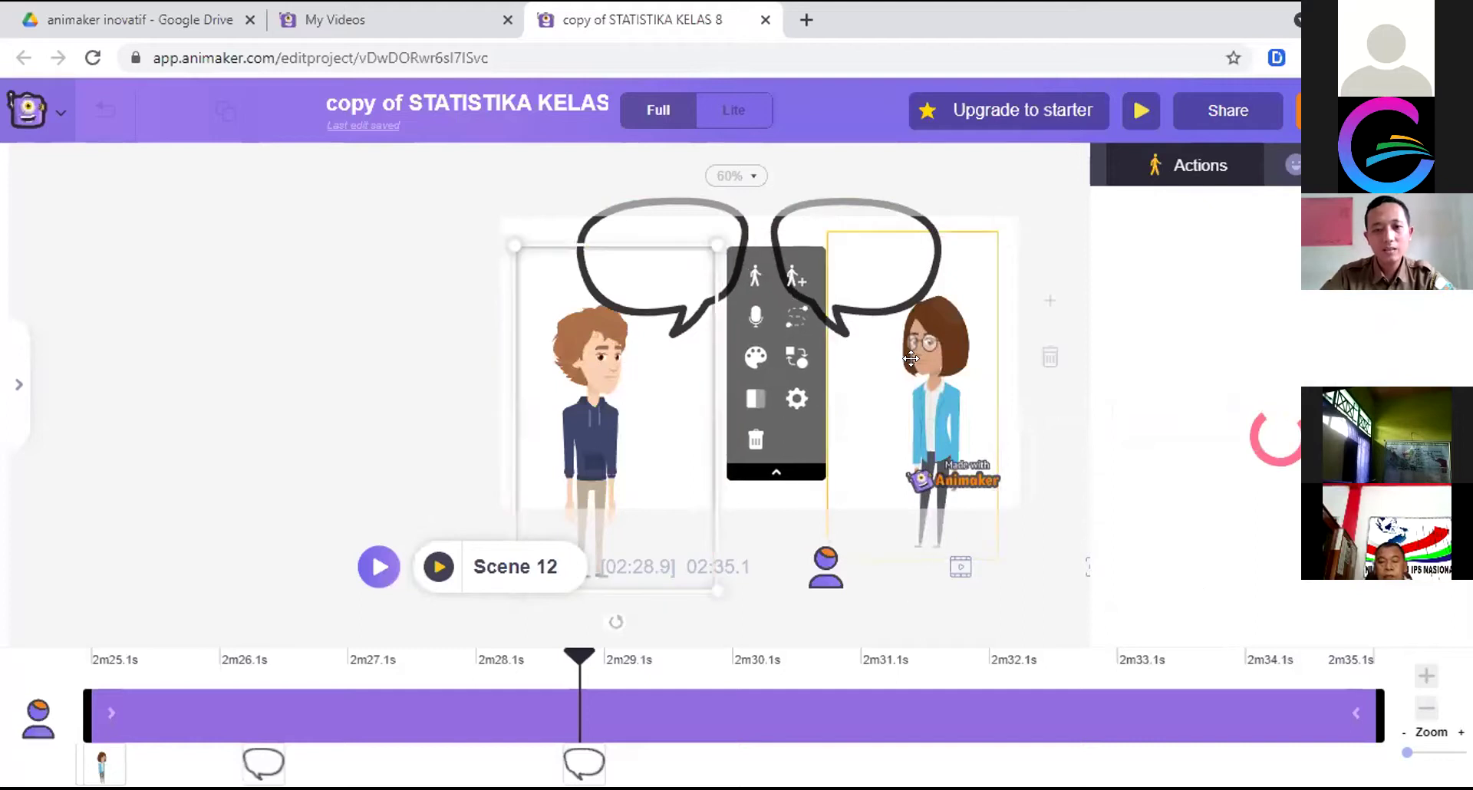
left_click(606, 356)
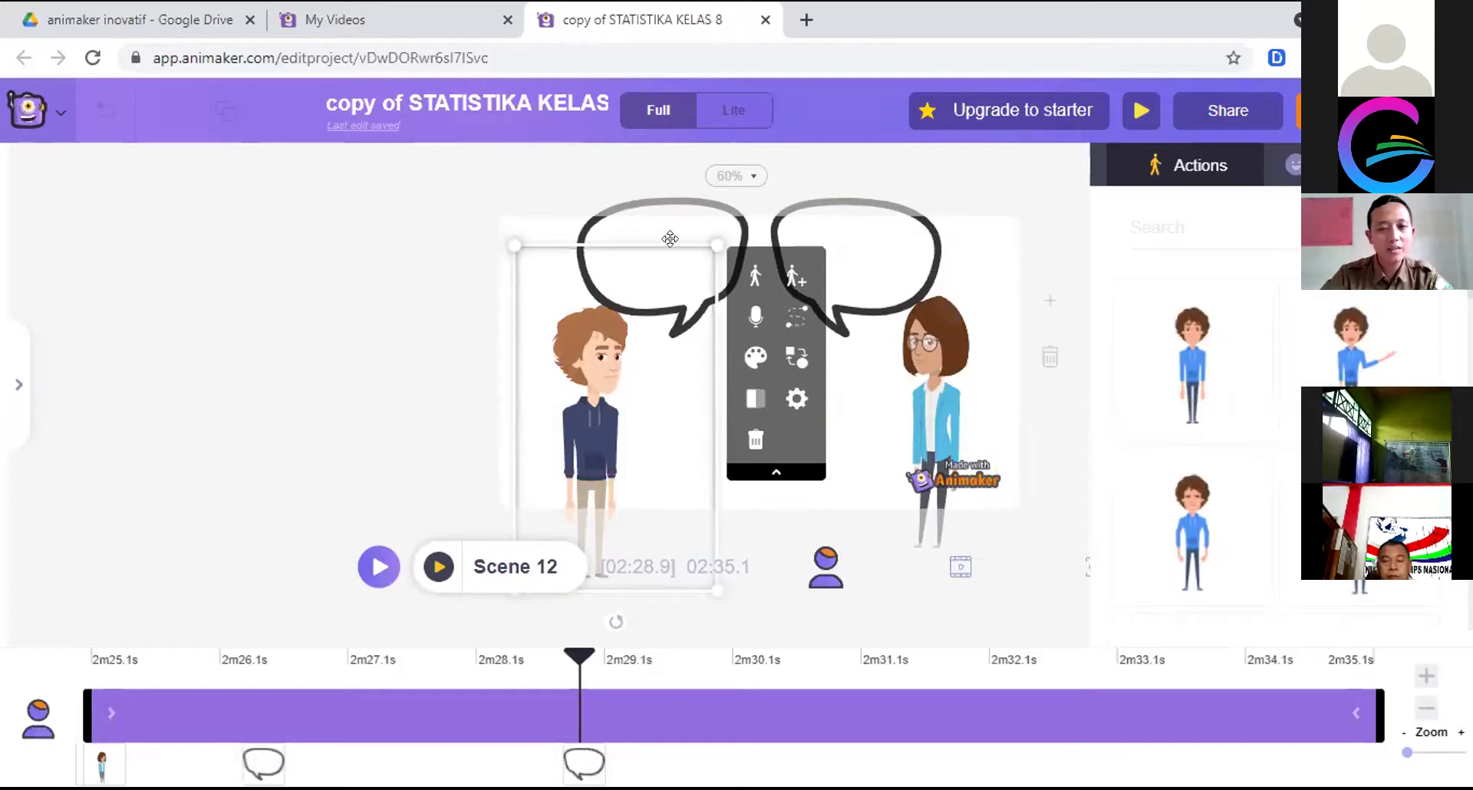
left_click(585, 225)
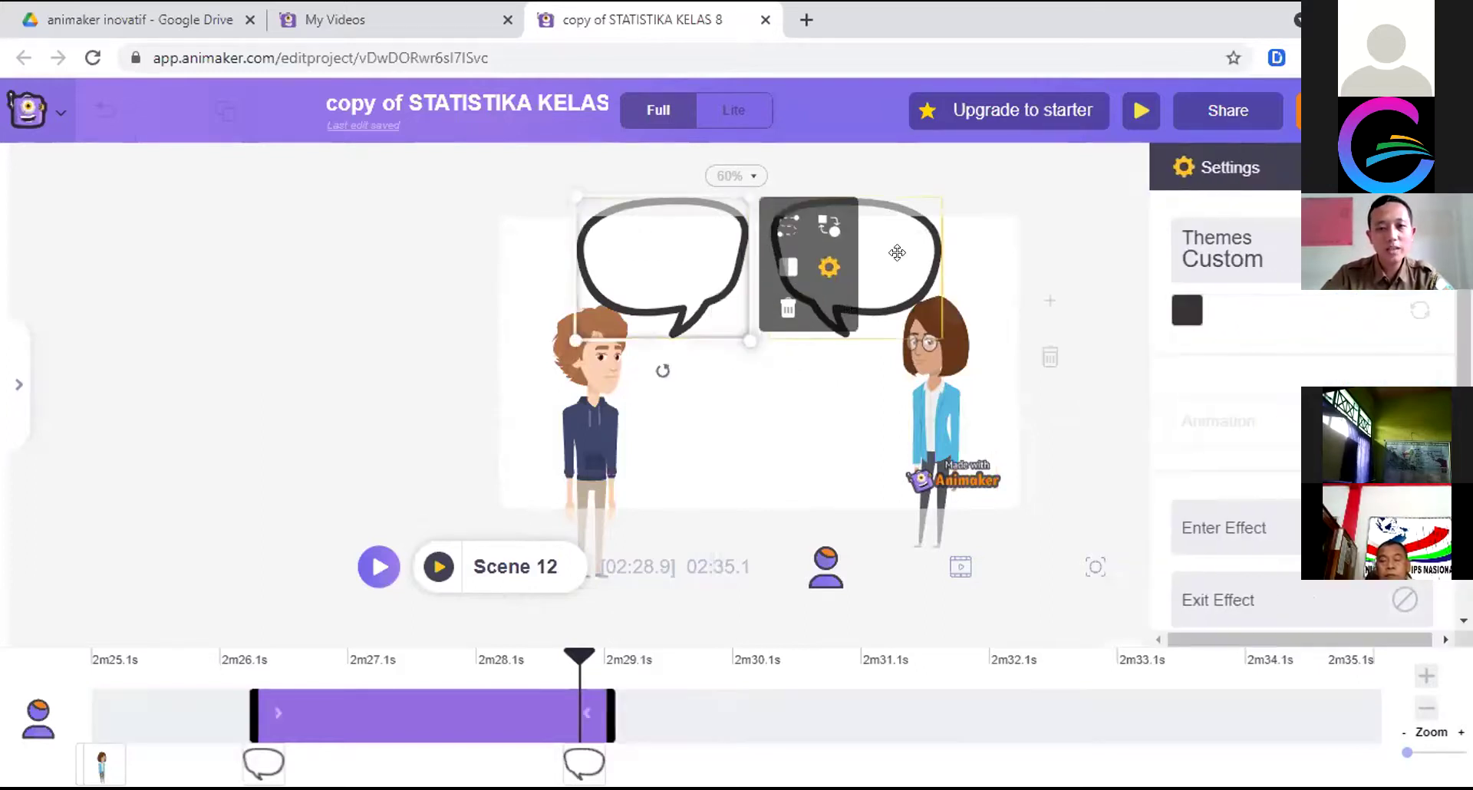
left_click(897, 252)
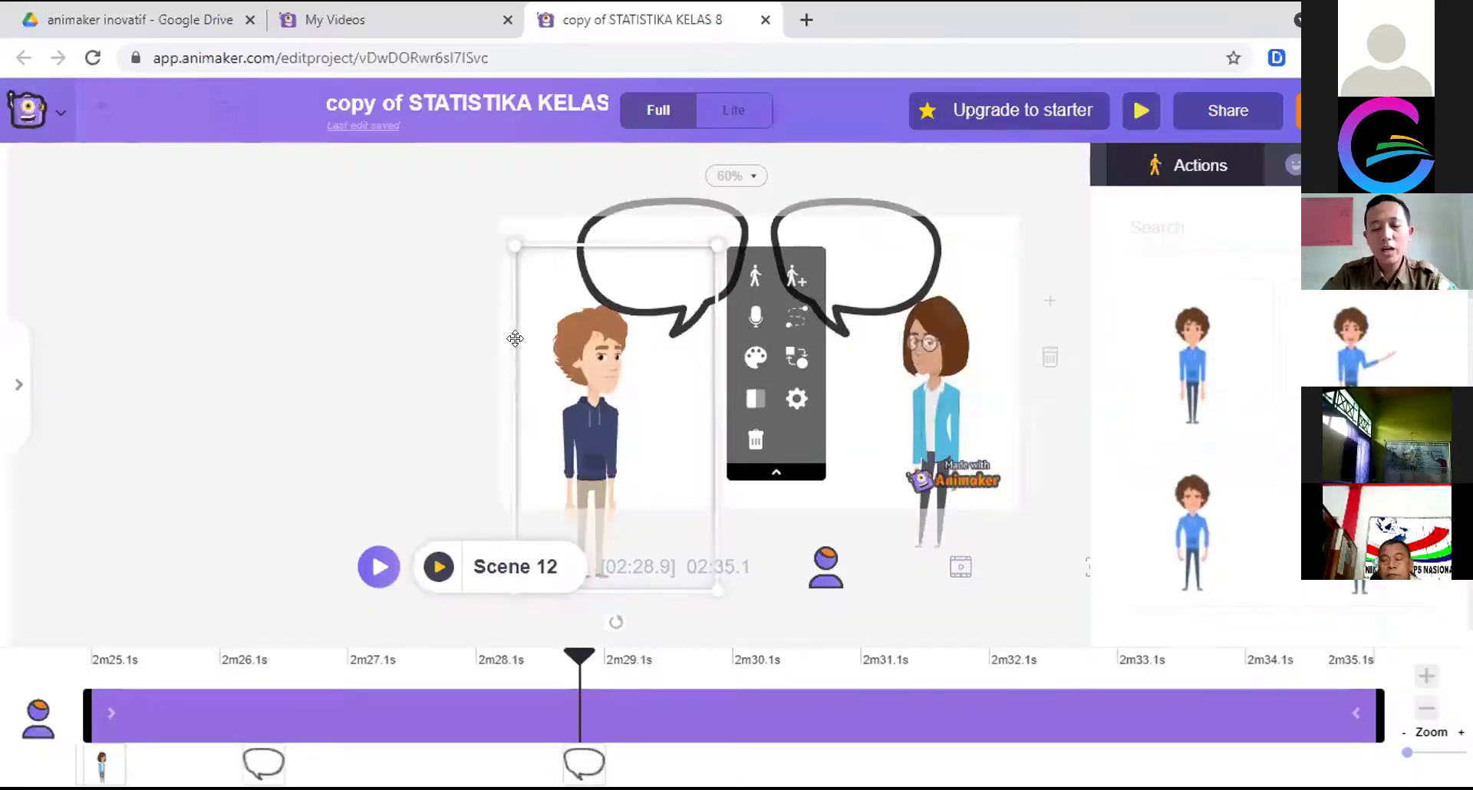
Examine the man's text-to-speech options with the gender set to Female, including the available languages, and close them without syncing a voice
left_click(752, 328)
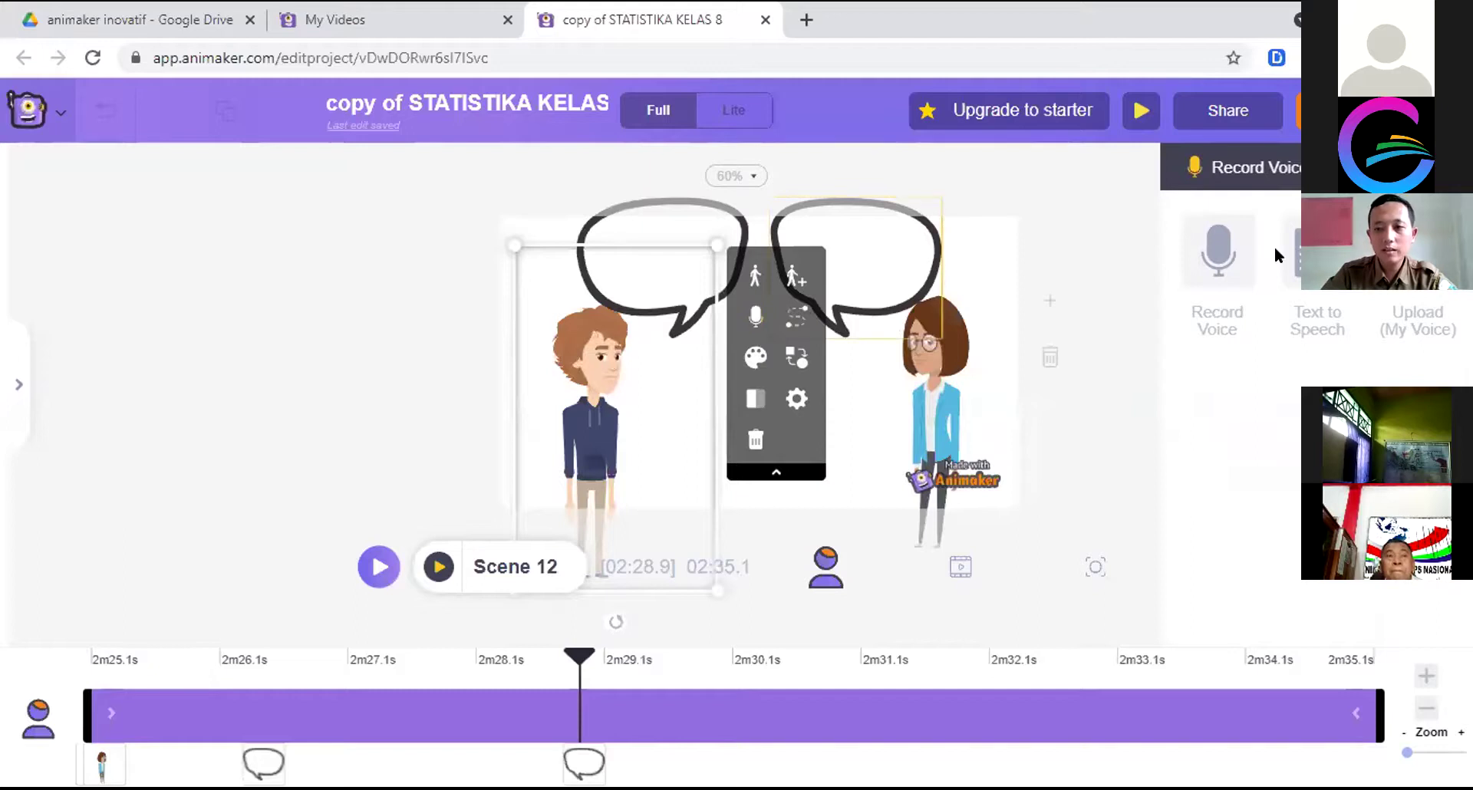
left_click(1315, 253)
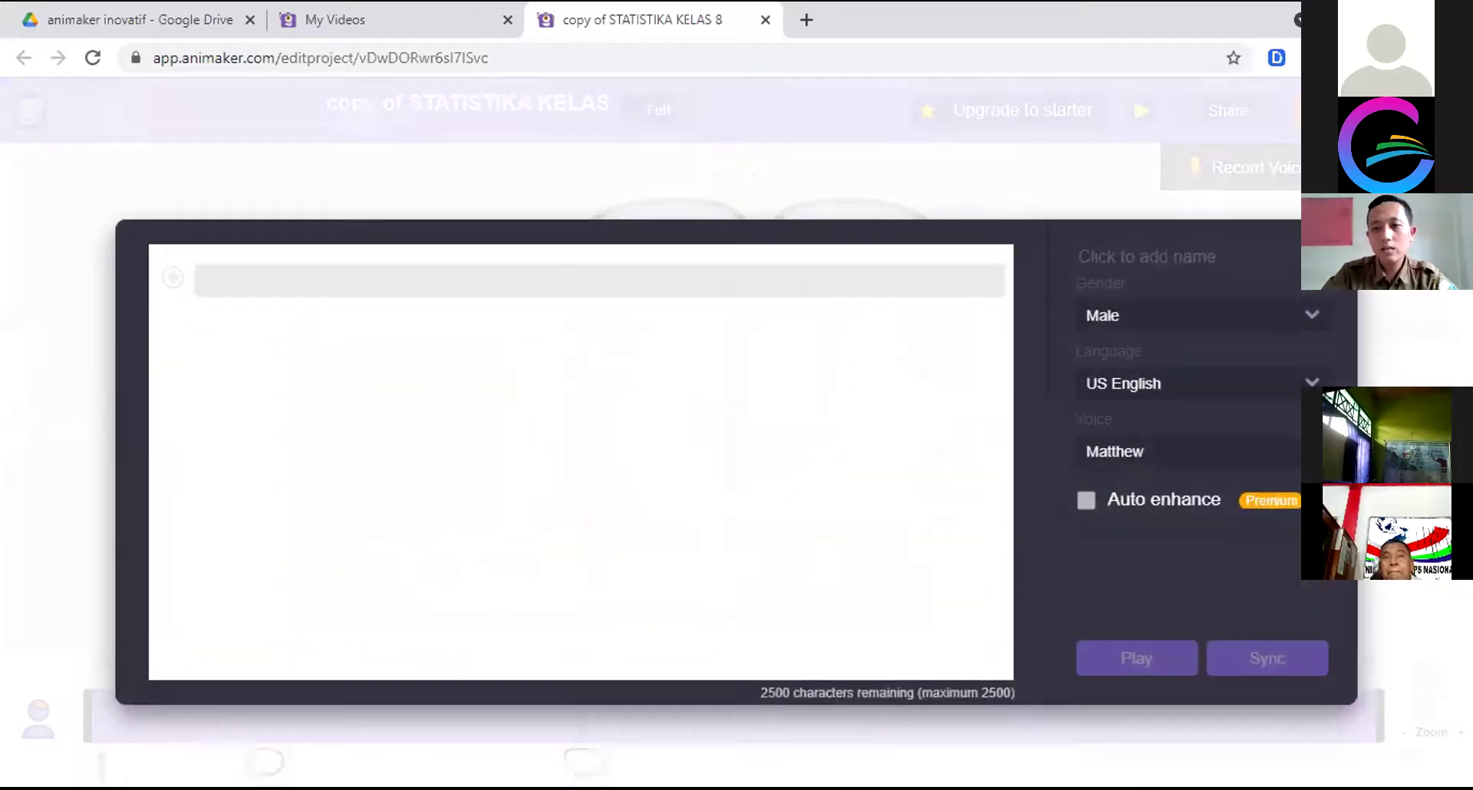
left_click(1309, 317)
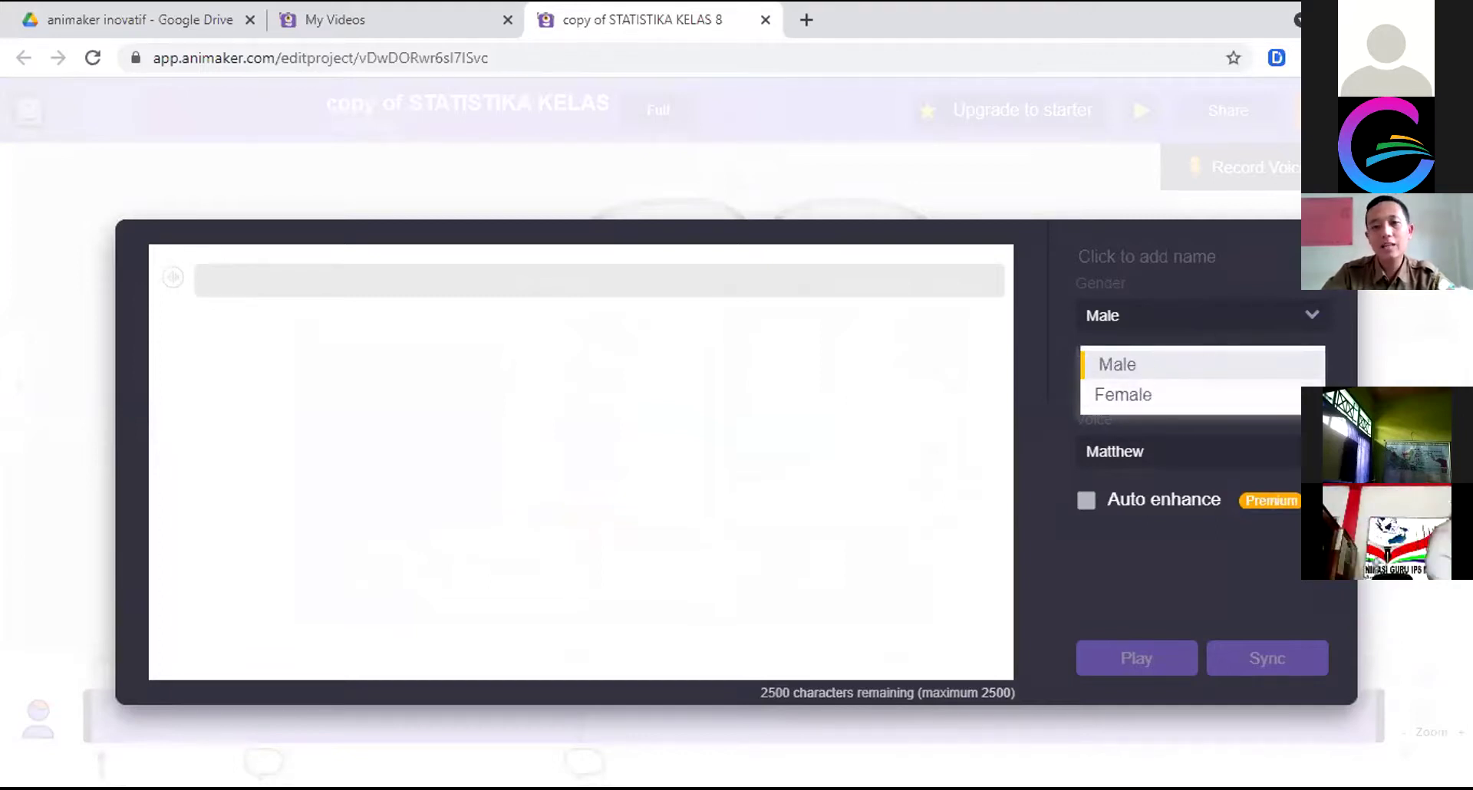
left_click(1232, 391)
left_click(1184, 450)
left_click(1185, 451)
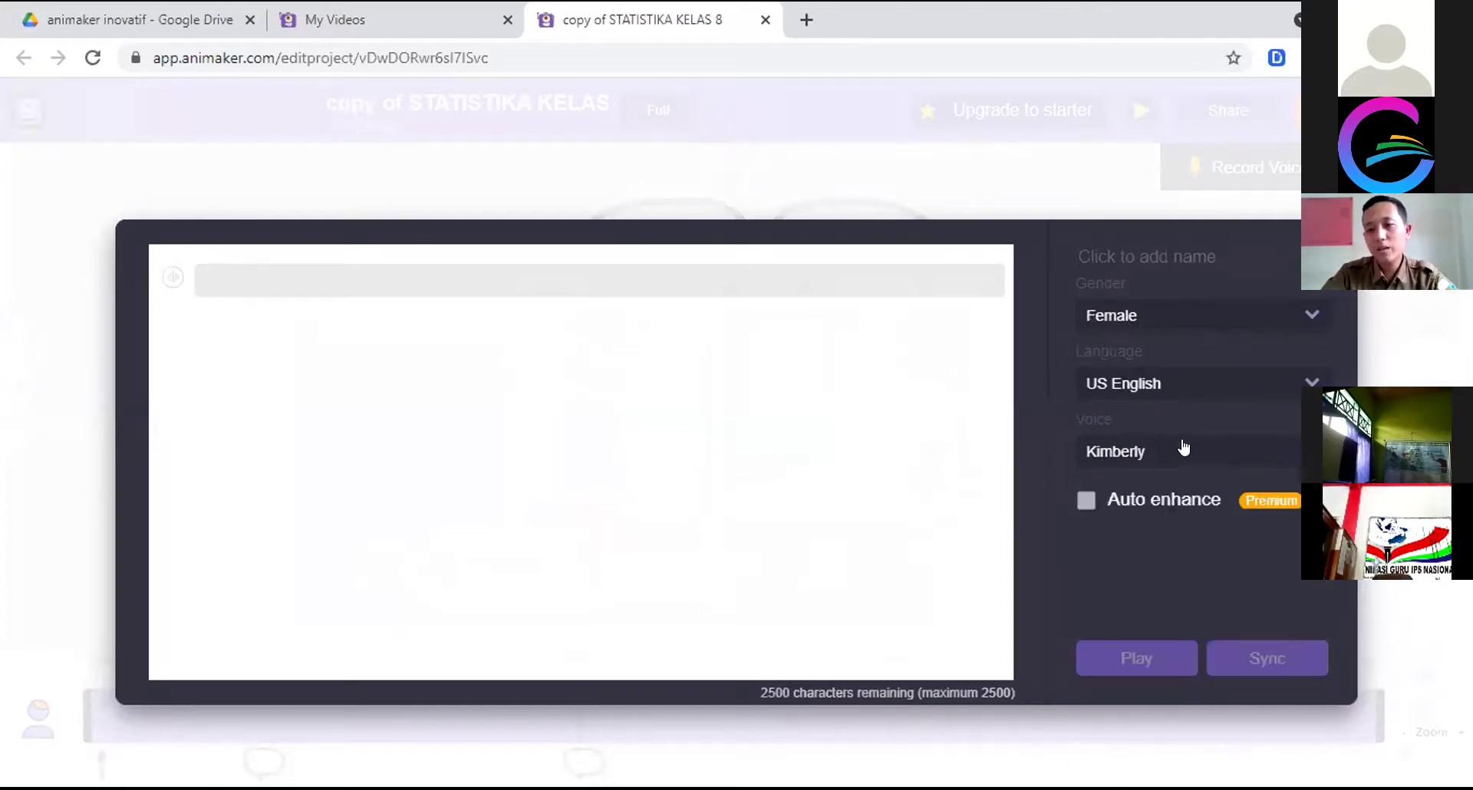
left_click(1167, 386)
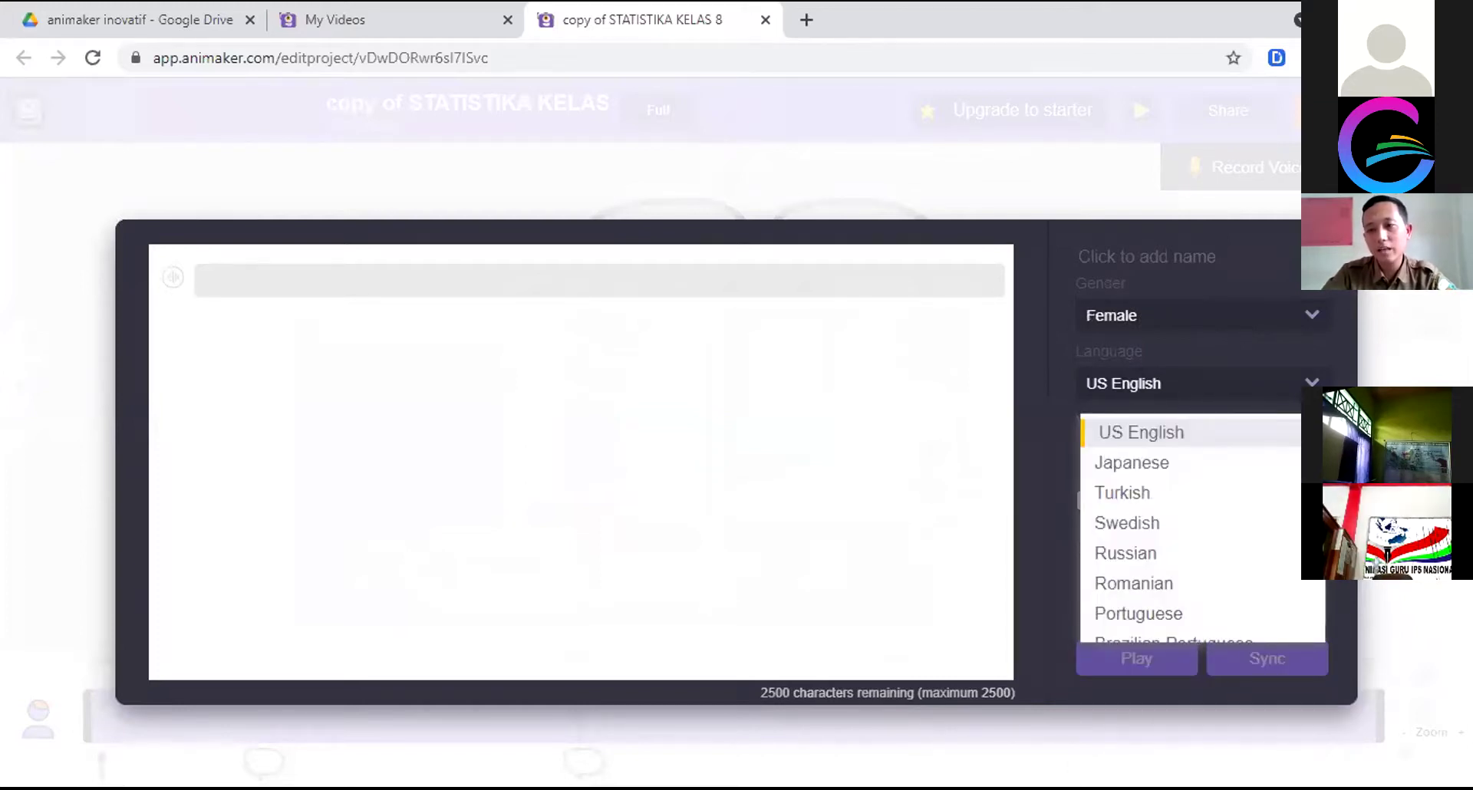
left_click(1163, 184)
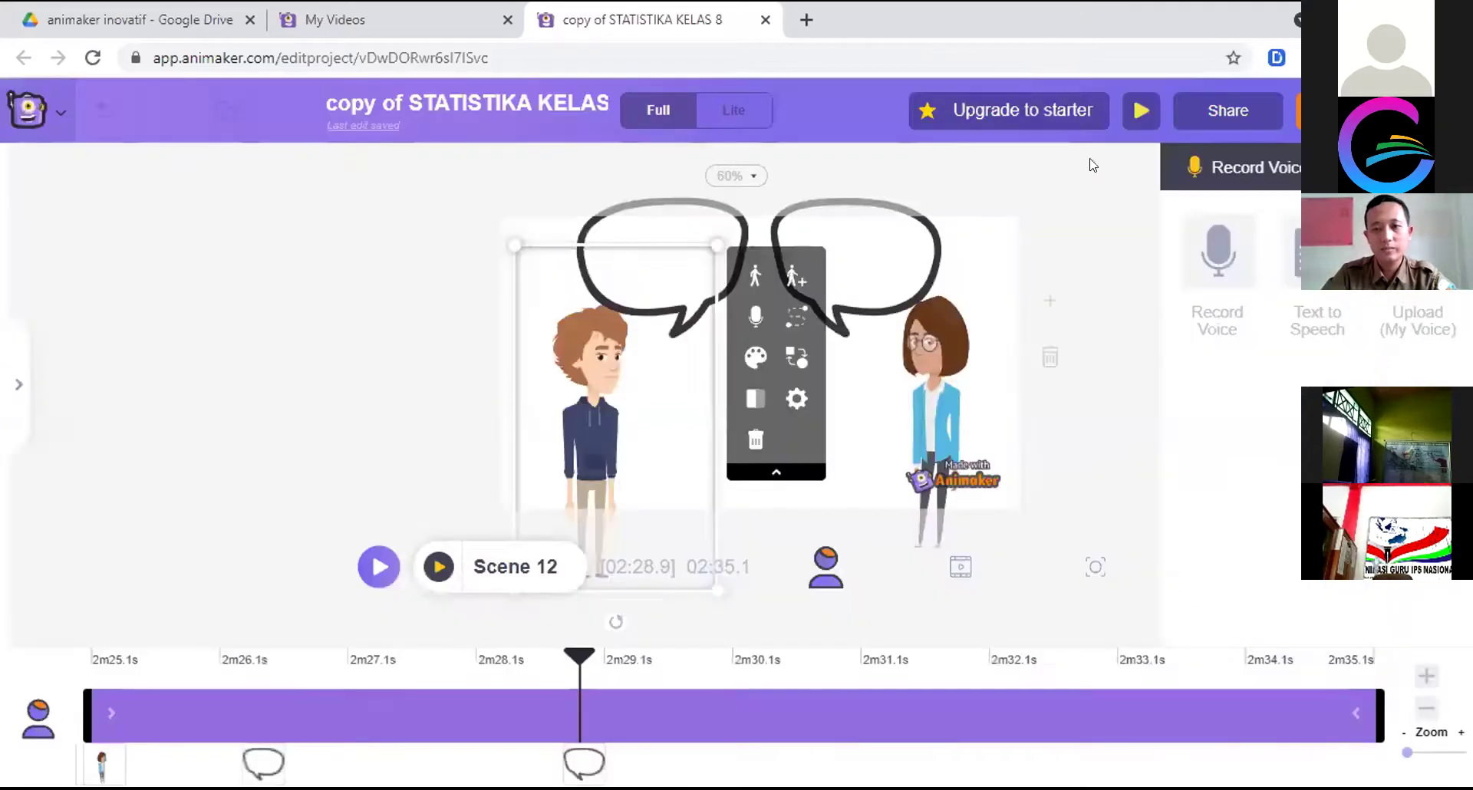
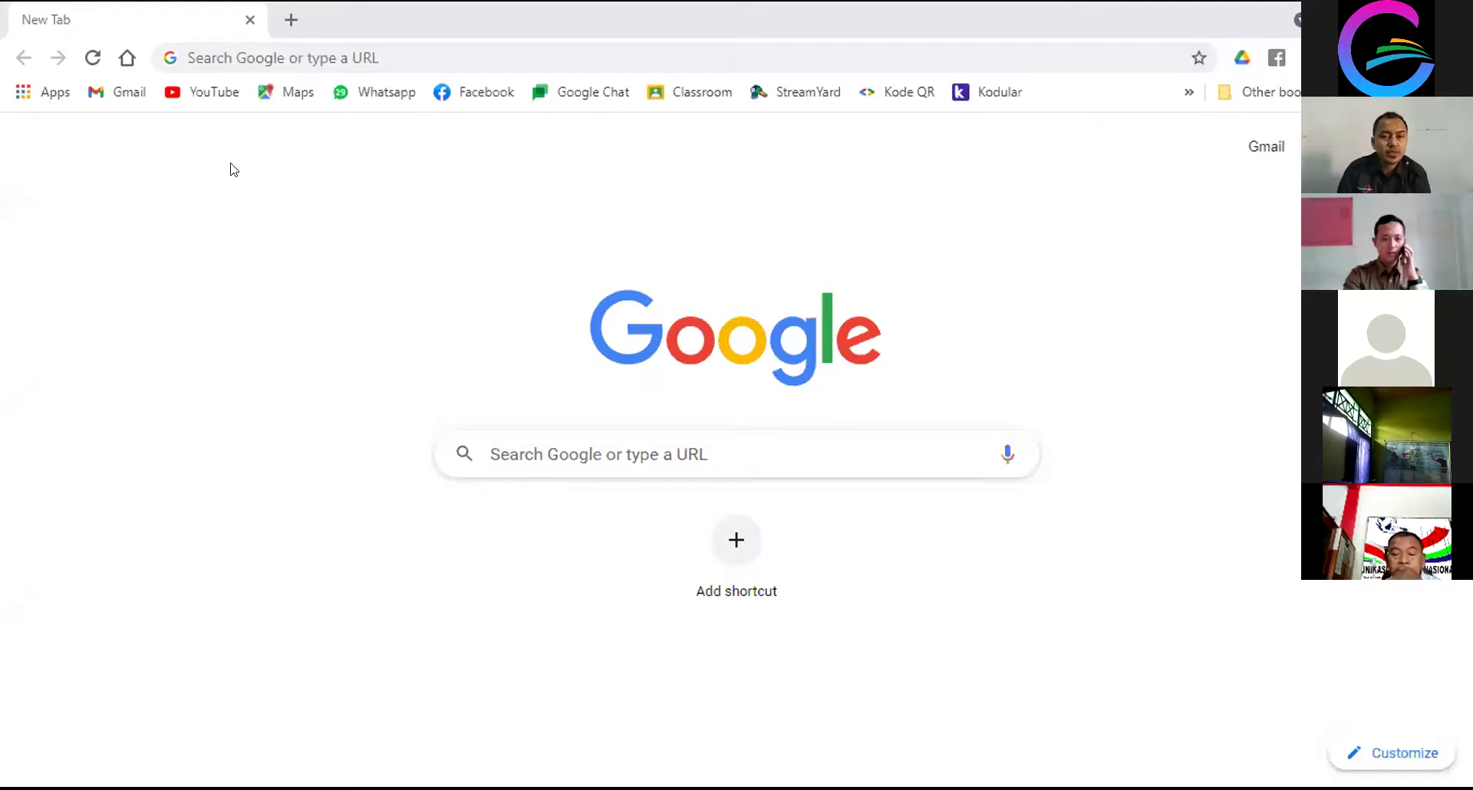
Go to the powtoon.com website in the blank browser tab
left_click(200, 52)
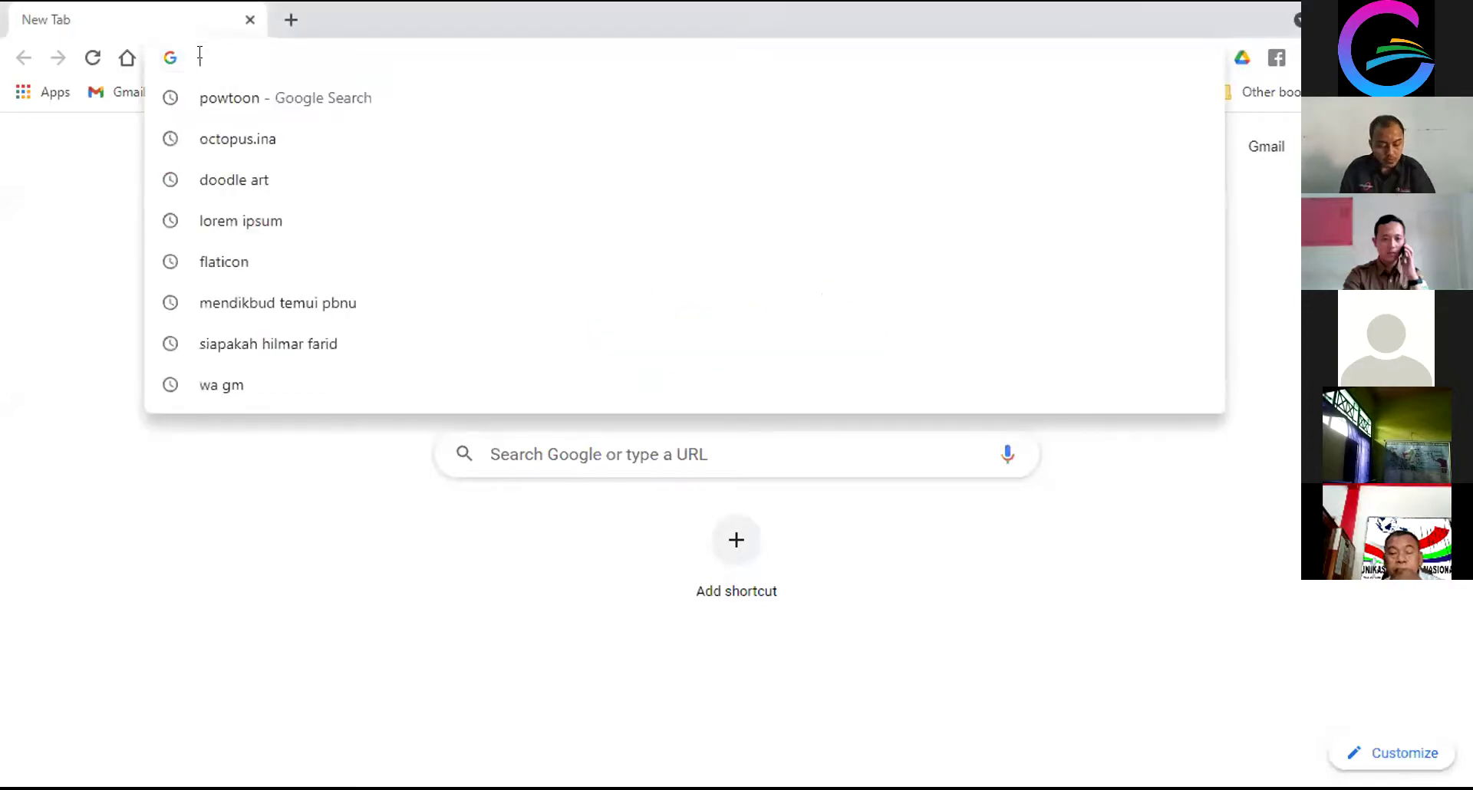
type("pow")
key("Right")
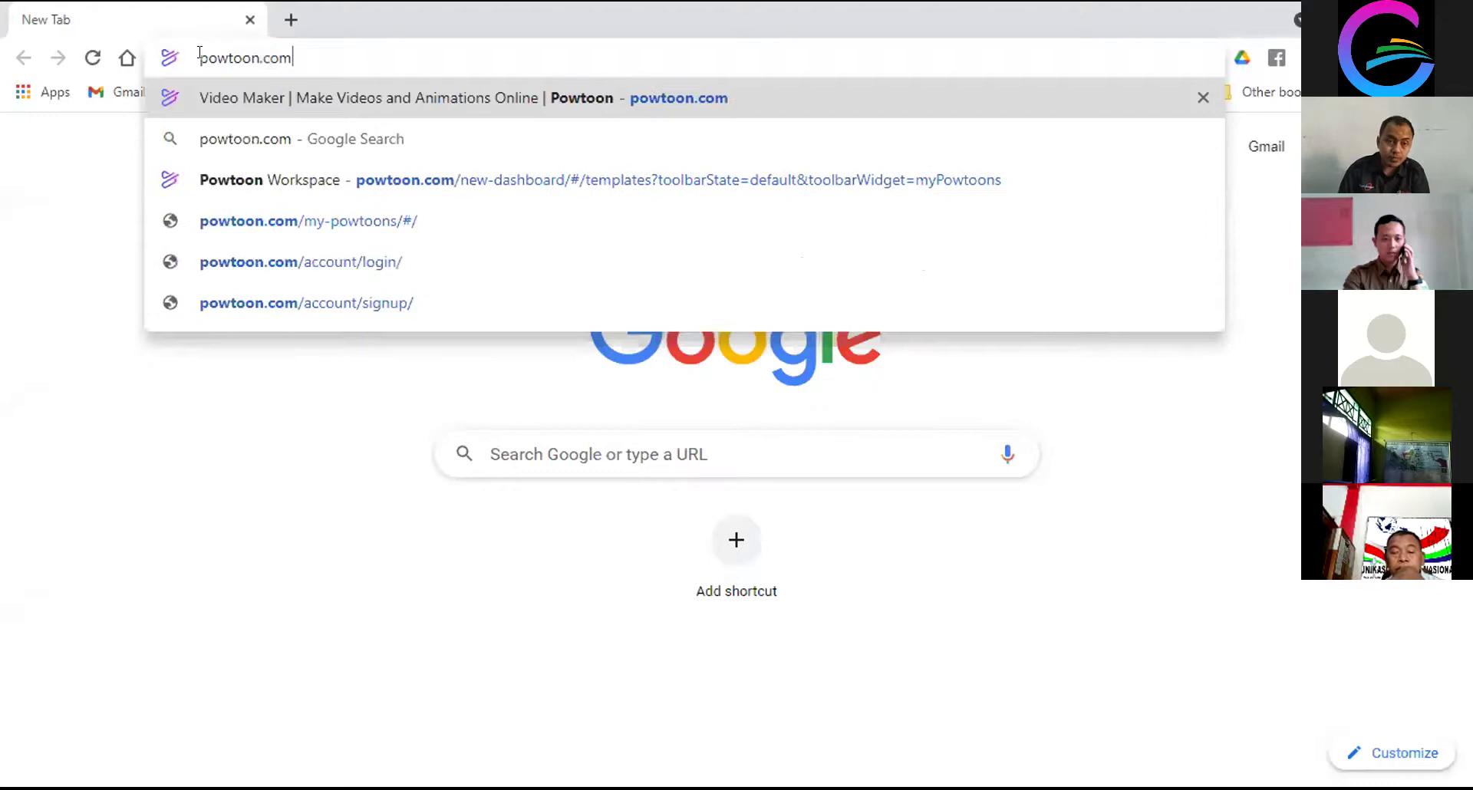
key("Return")
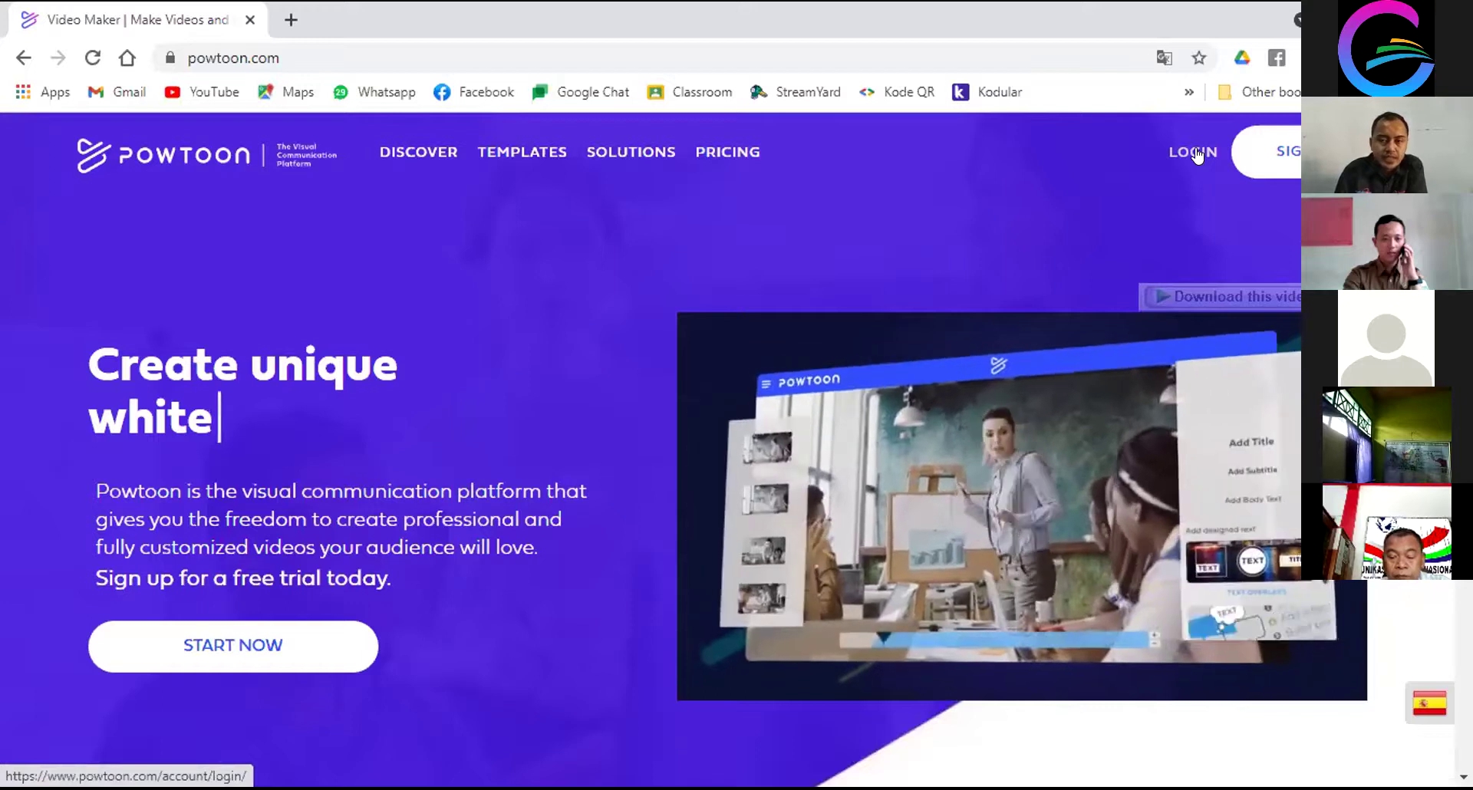
Log in to Powtoon using the Google account sign-in option
left_click(1194, 153)
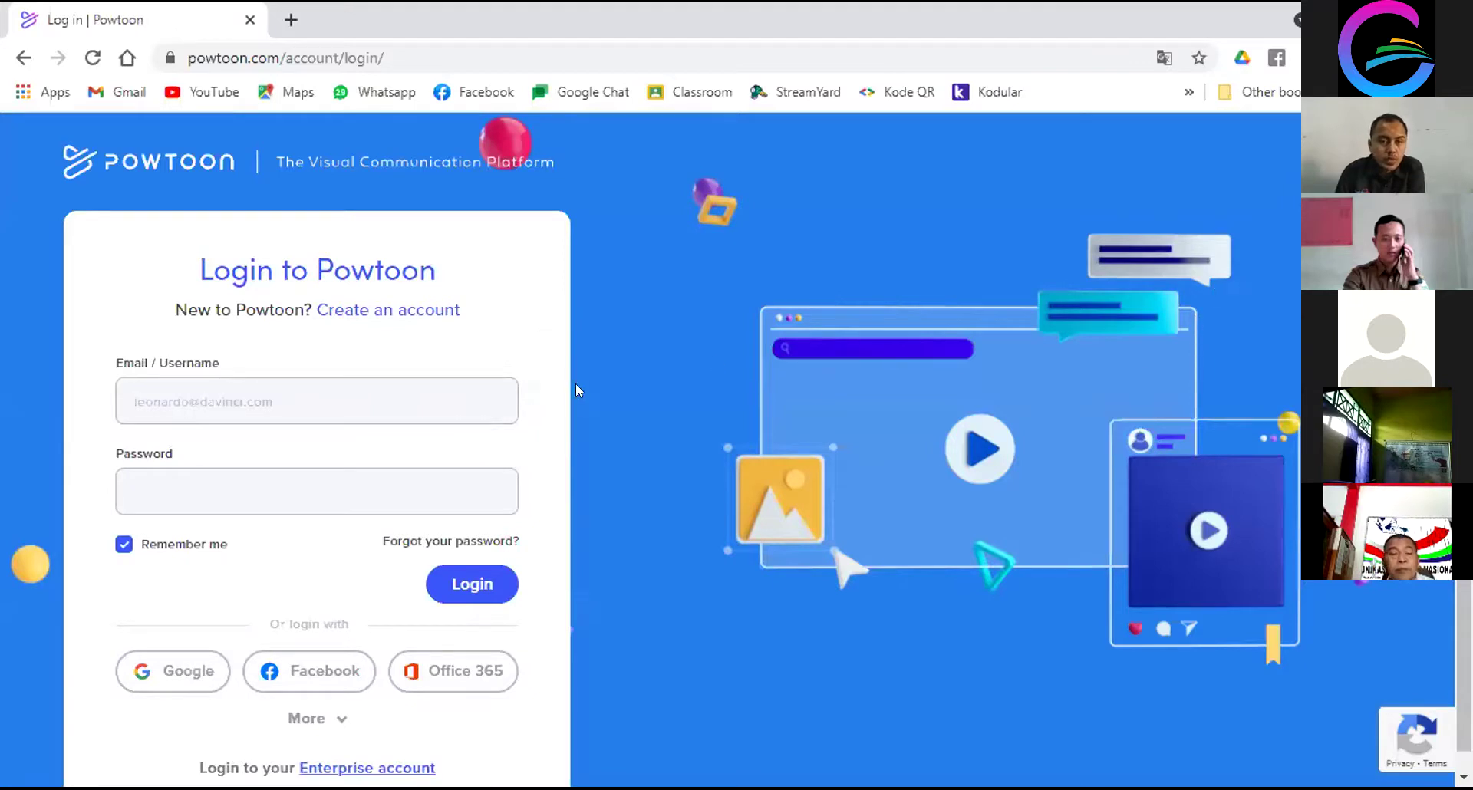
left_click(171, 674)
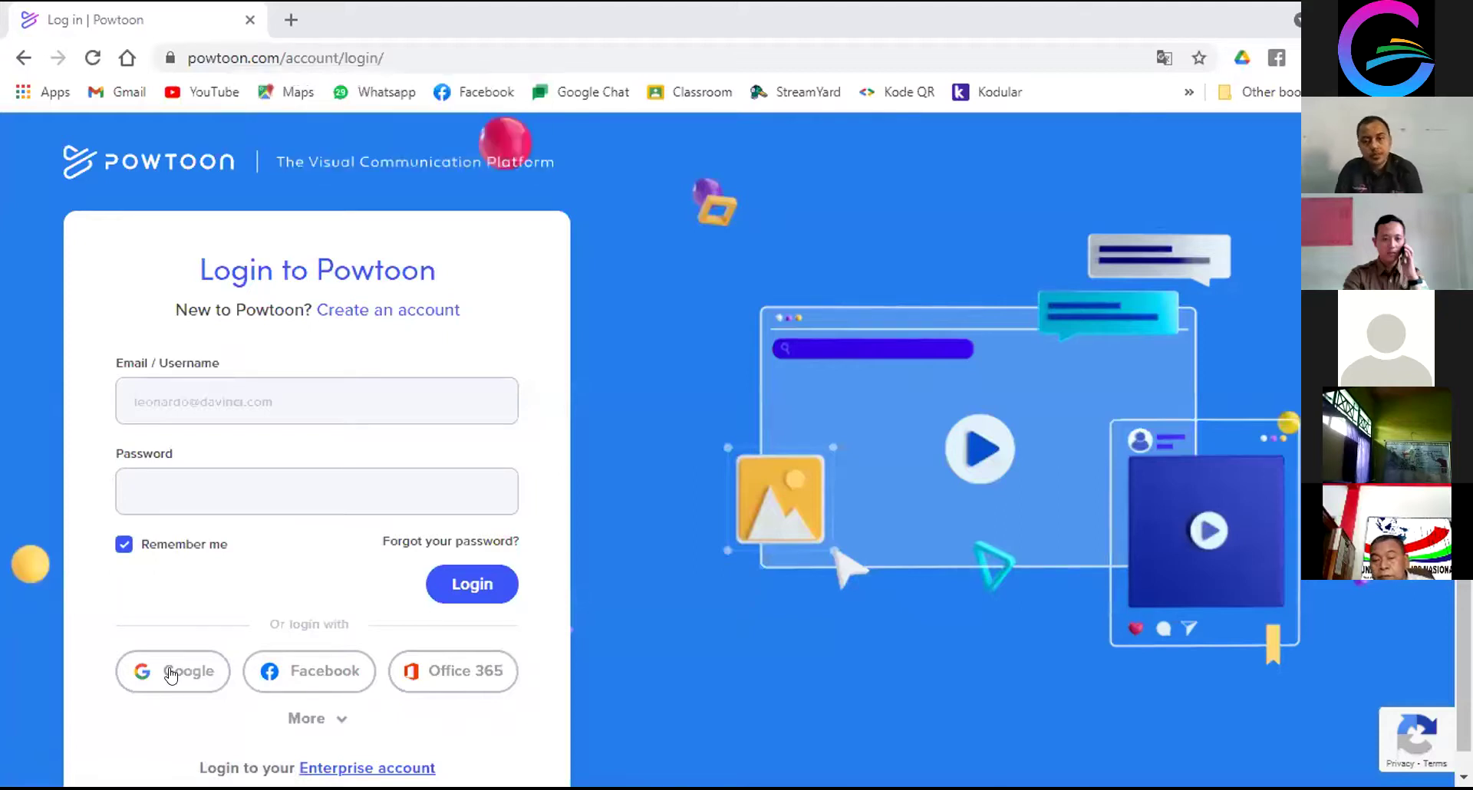
left_click(170, 675)
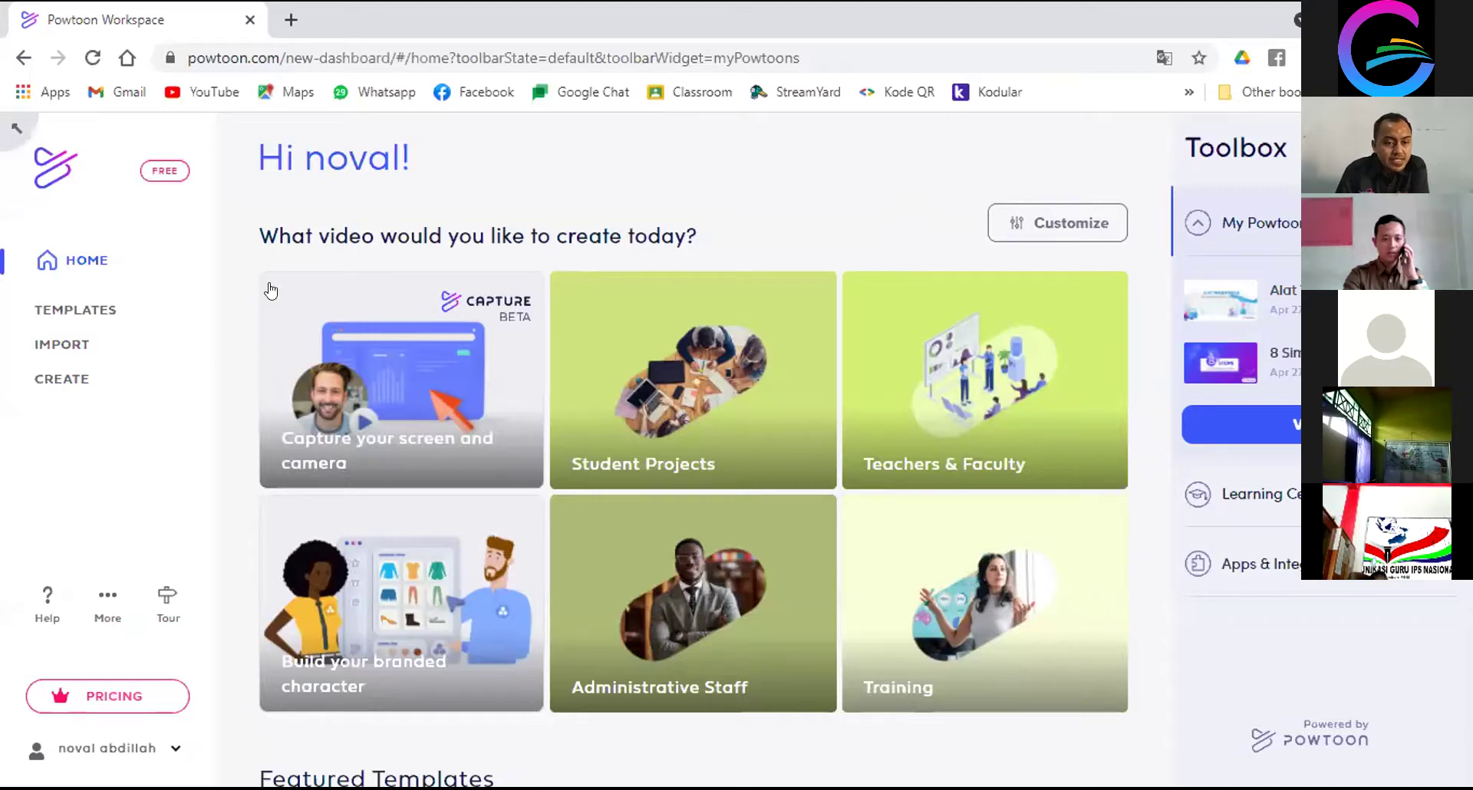
Open the Powtoon template library and look through its templates and the full range of template categories
left_click(97, 311)
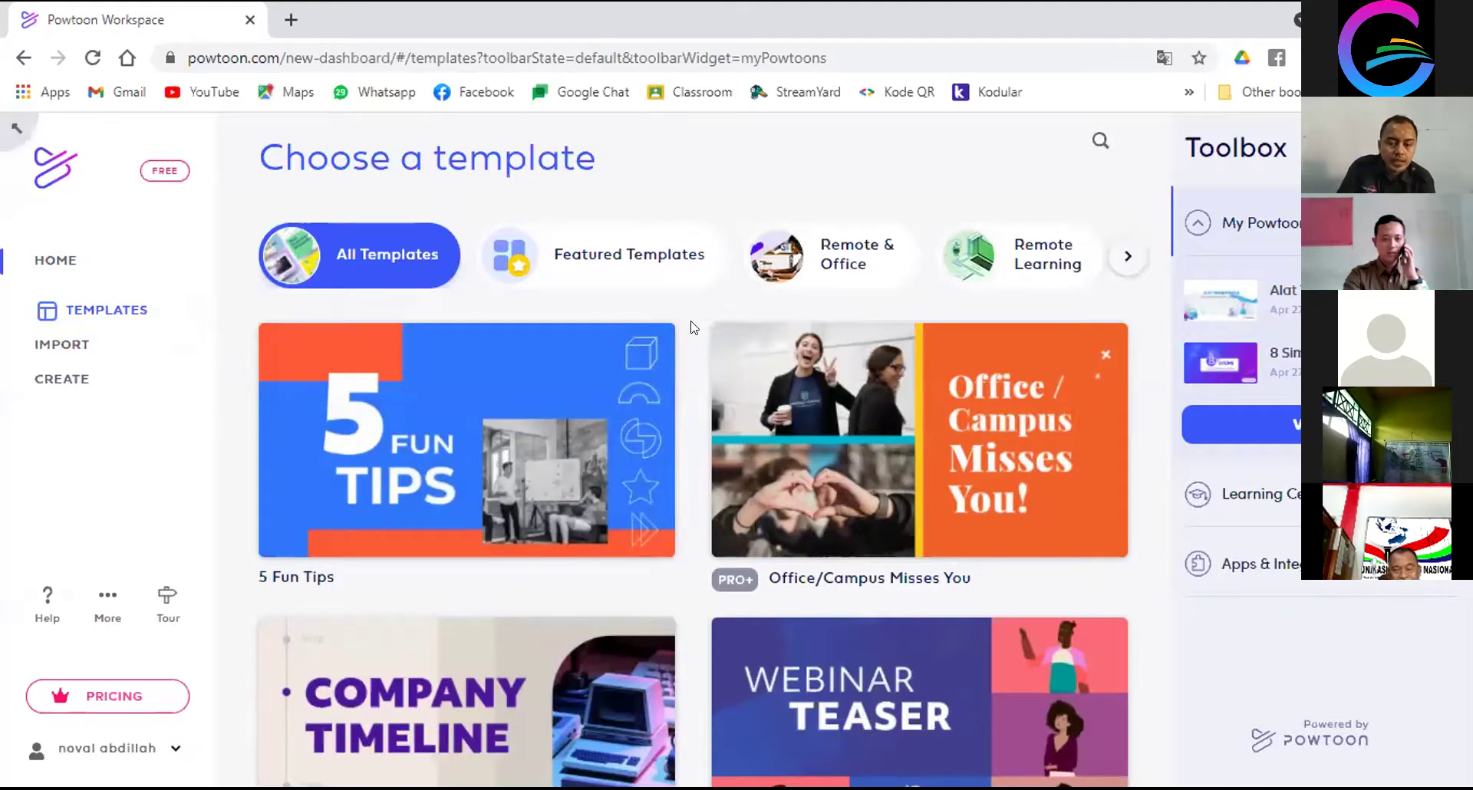
mouse_move(682, 425)
scroll(683, 426, "down", 3)
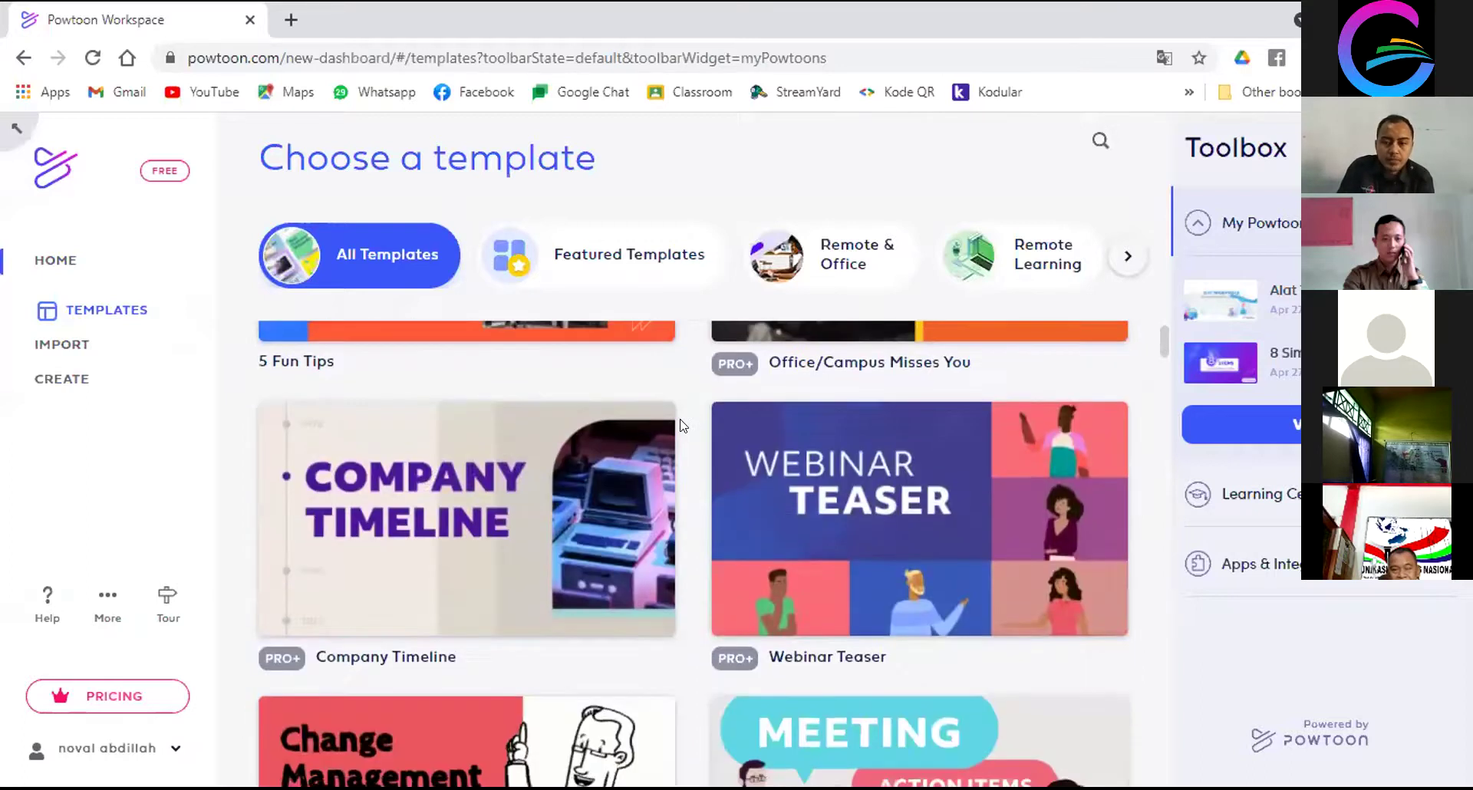
scroll(679, 422, "down", 1)
scroll(675, 422, "up", 3)
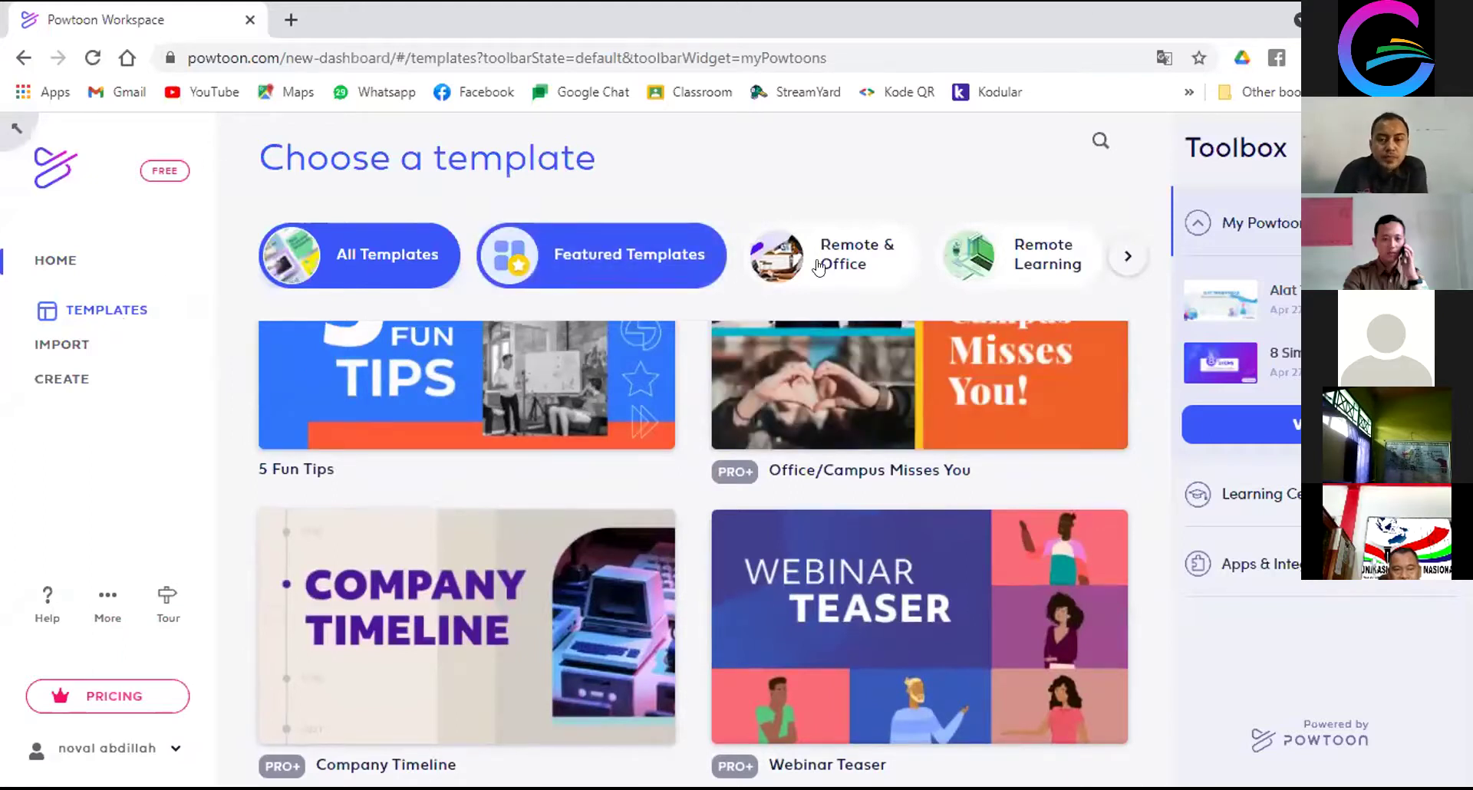
left_click(1121, 261)
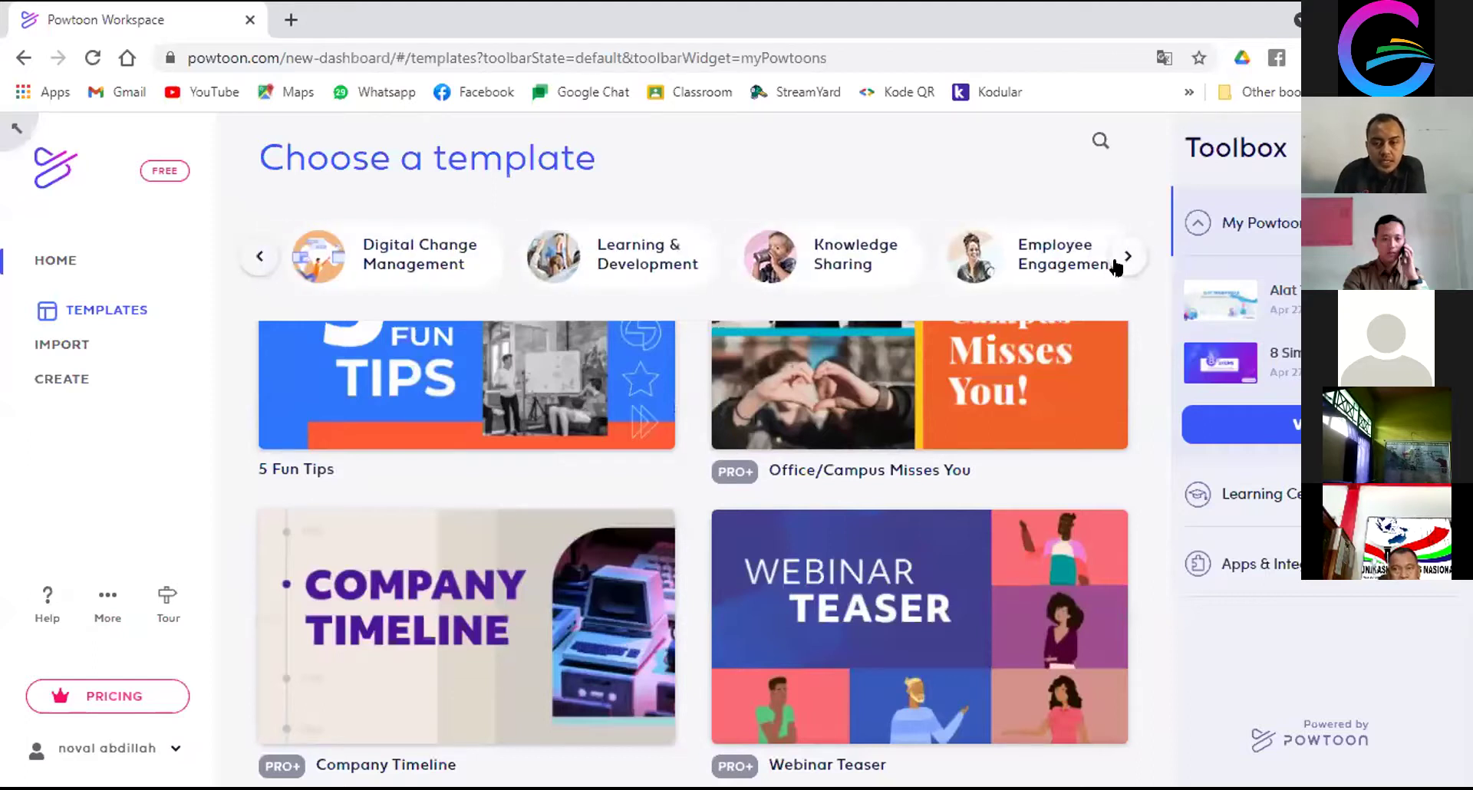
left_click(1121, 260)
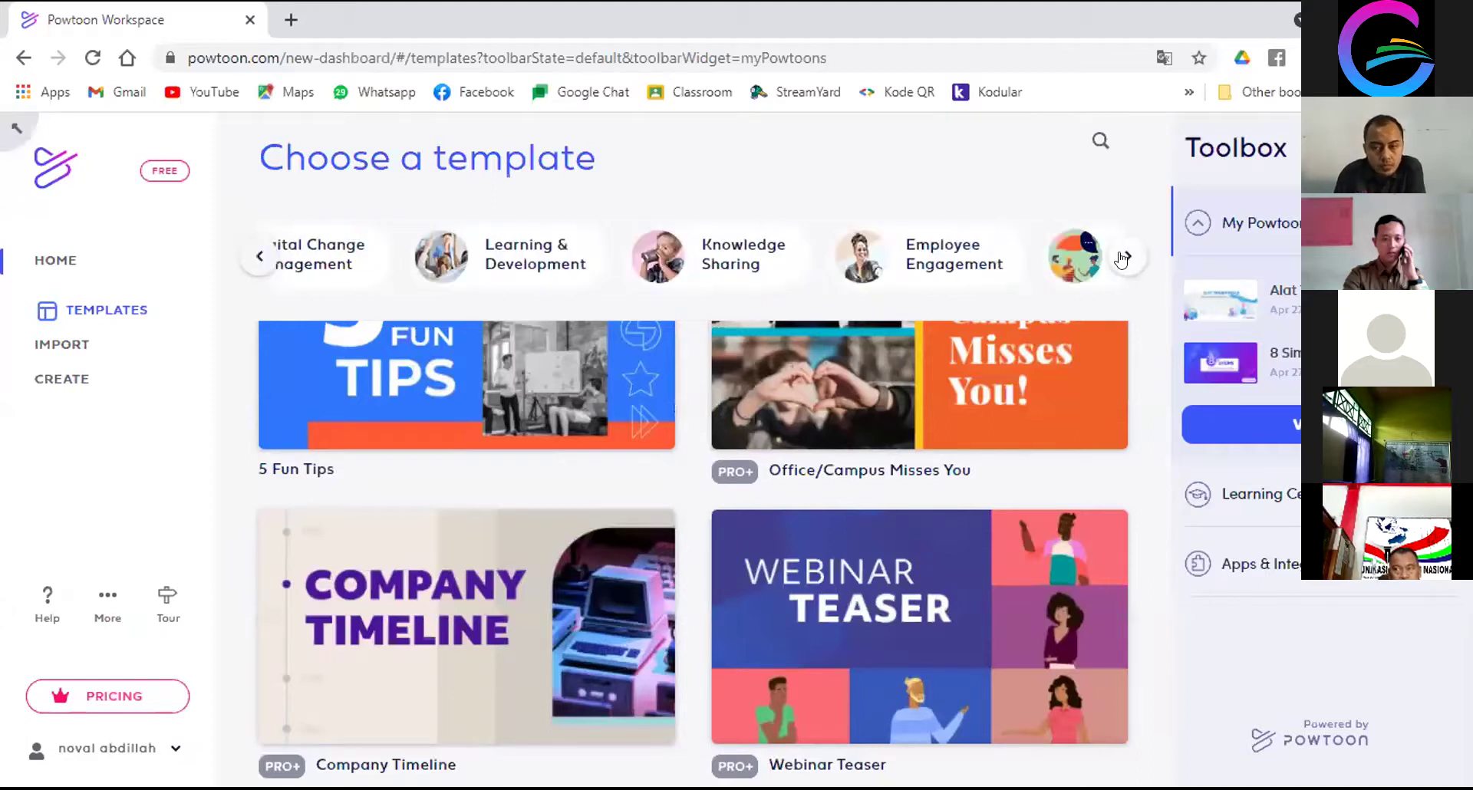
left_click(1122, 259)
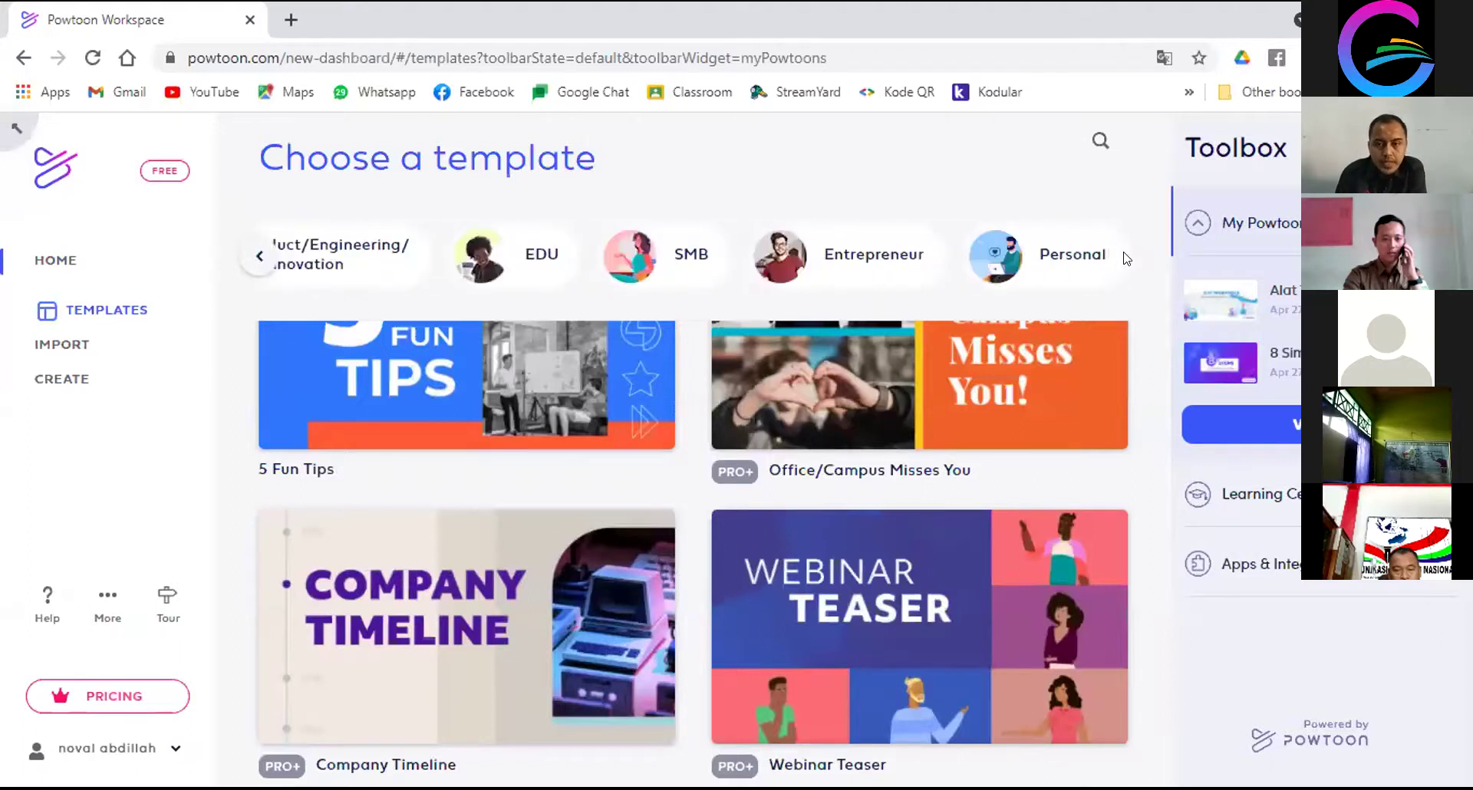
left_click(260, 256)
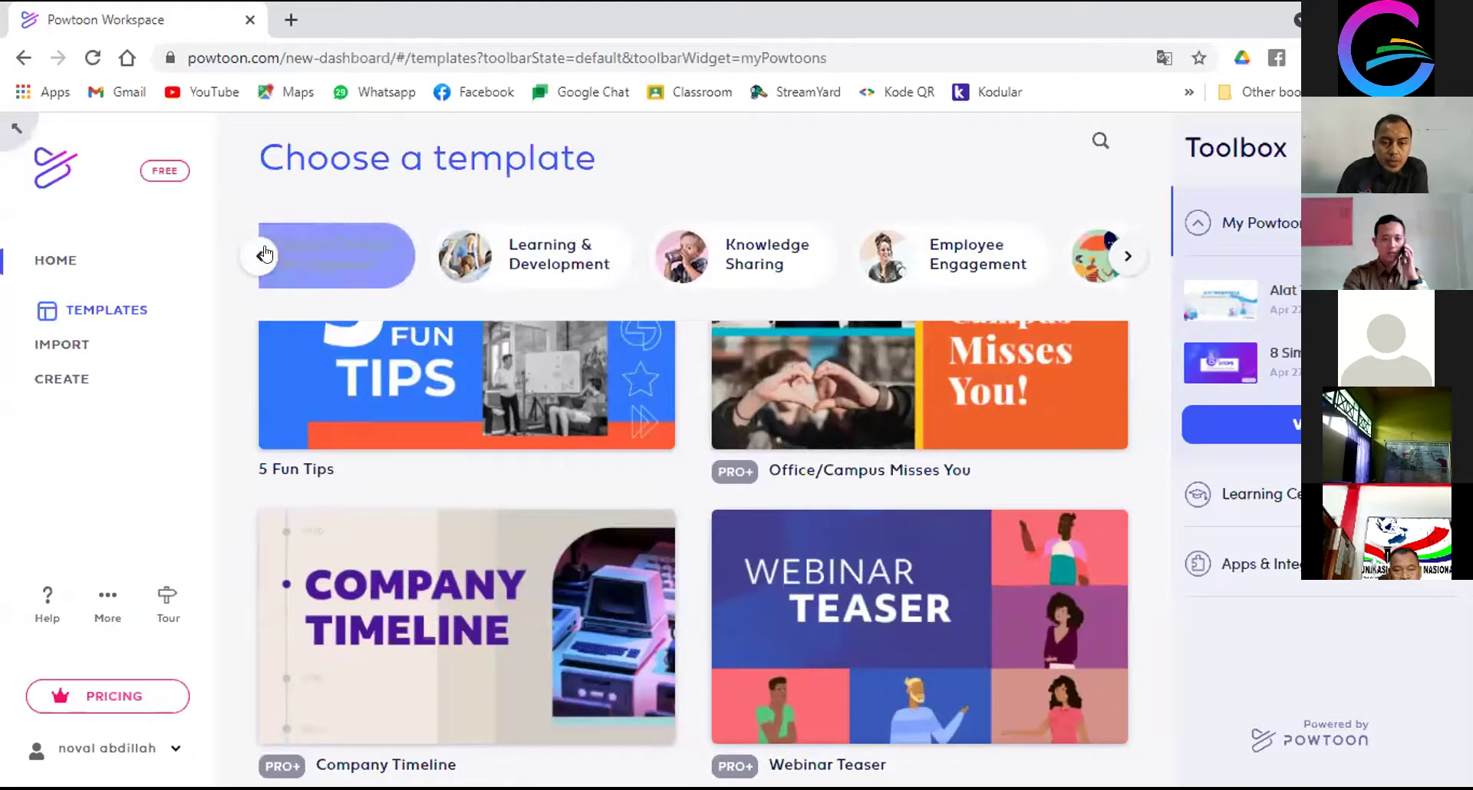
left_click(255, 257)
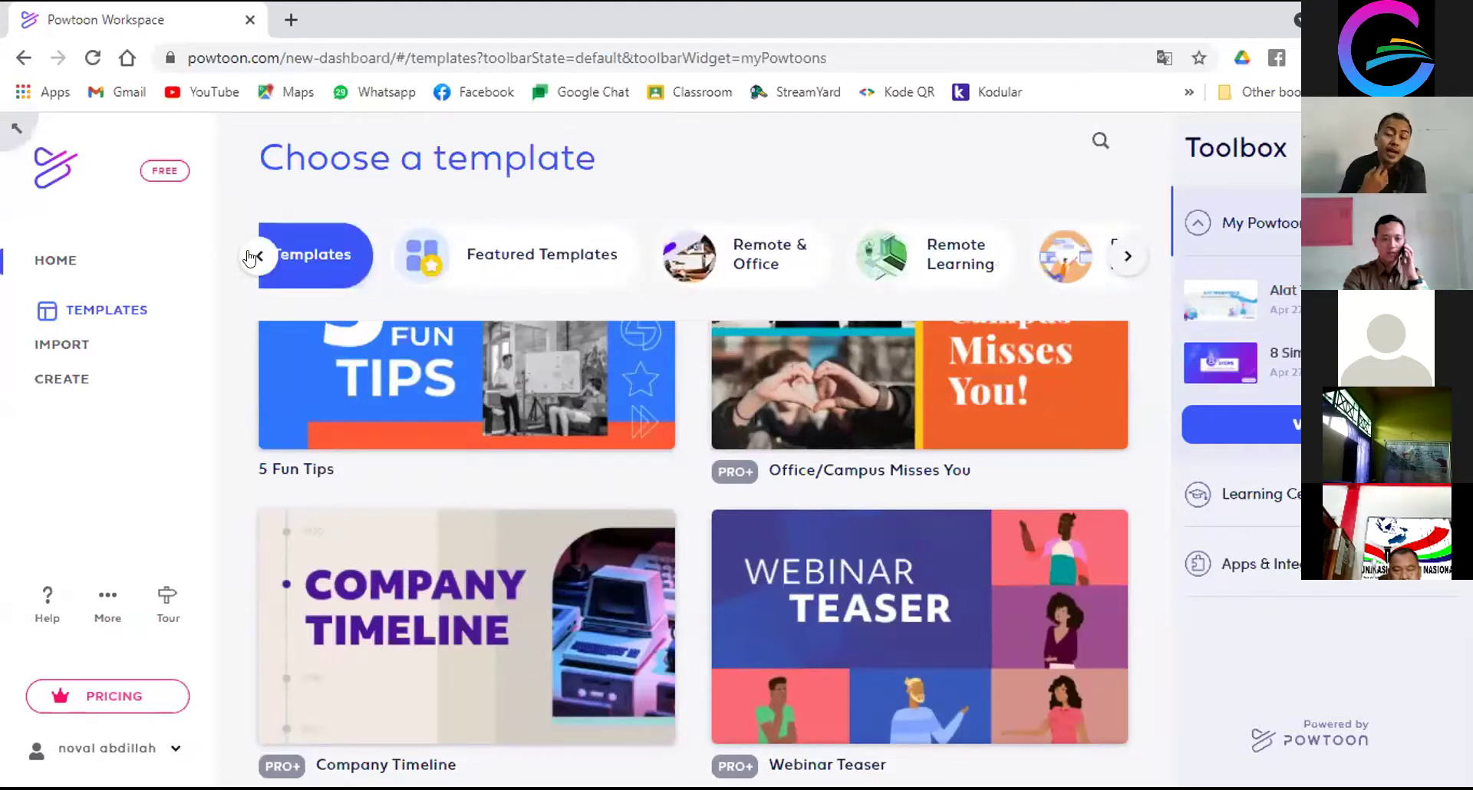
Search the template library for the suggested term "education"
left_click(1100, 140)
left_click(1049, 132)
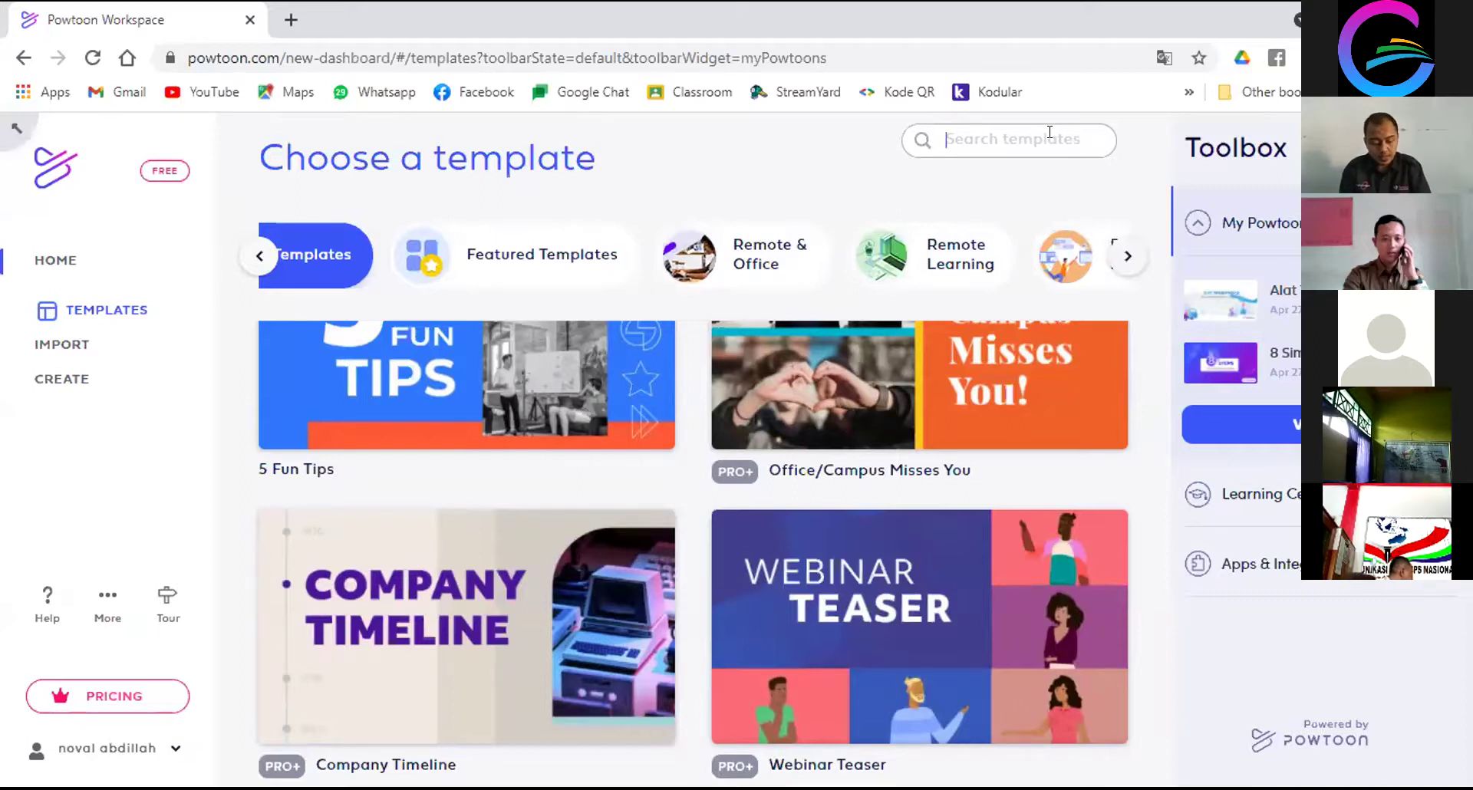
type("Ed")
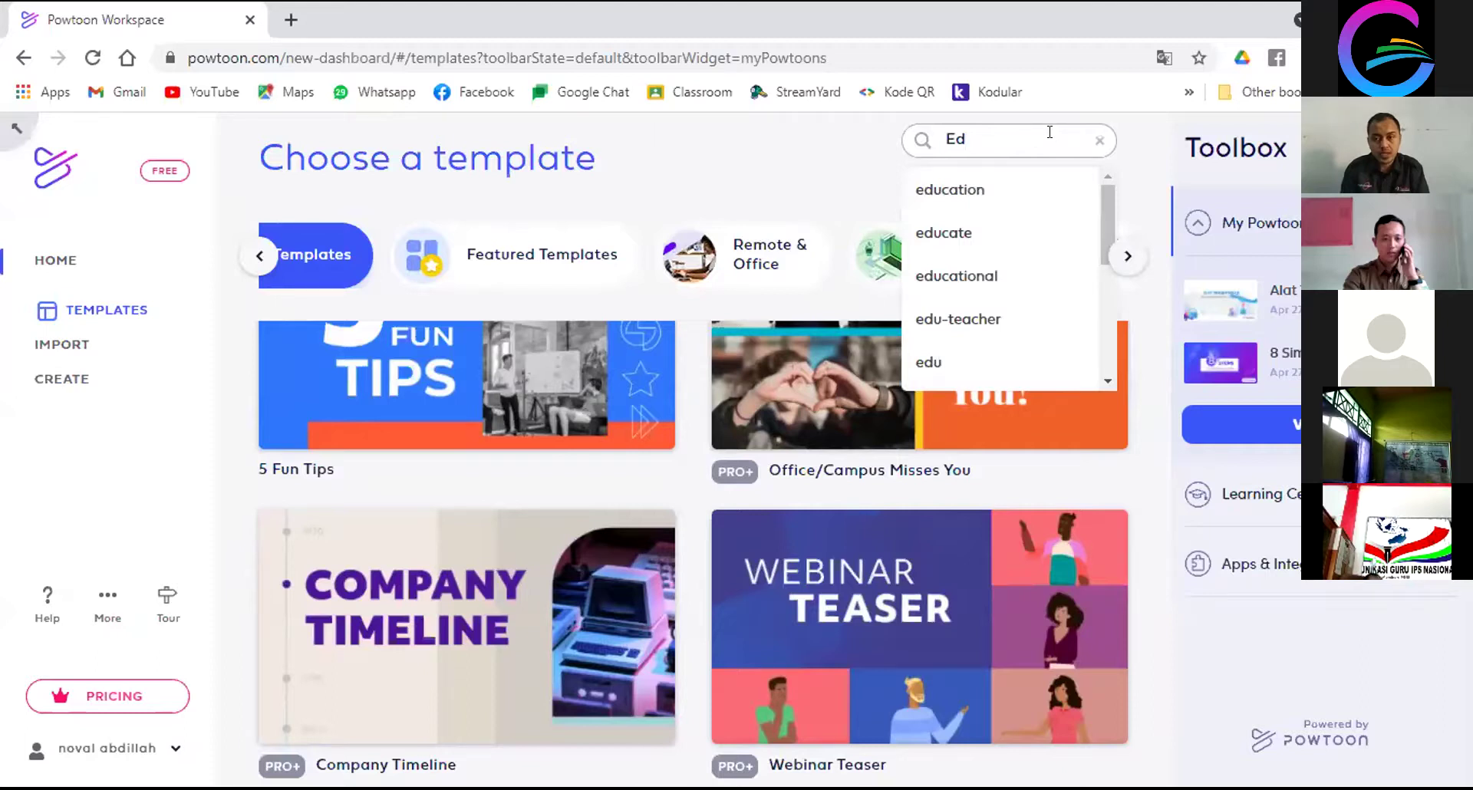
left_click(985, 197)
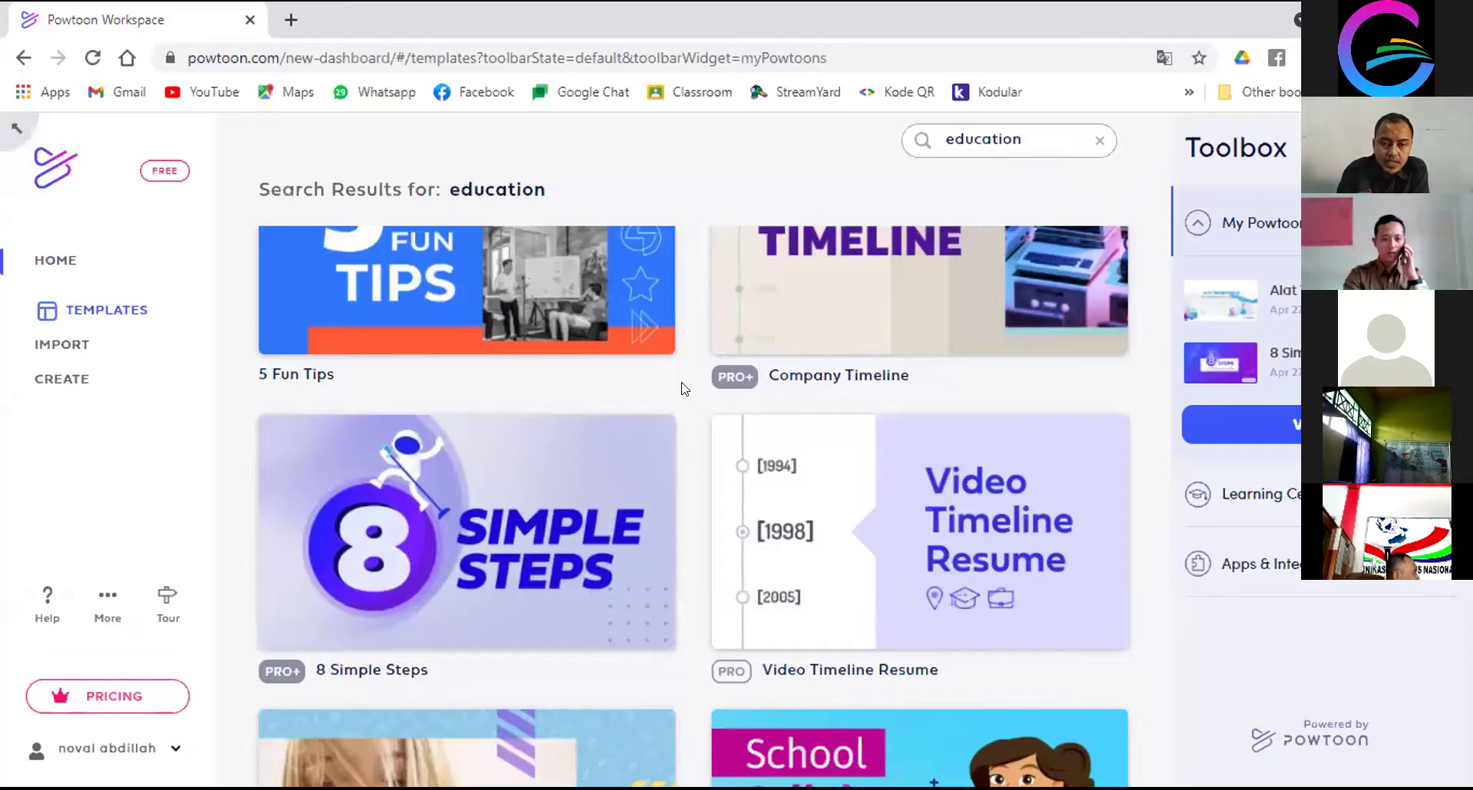
Look through the education templates and play the preview of the Book Report template with the pink and green cover
scroll(685, 389, "down", 3)
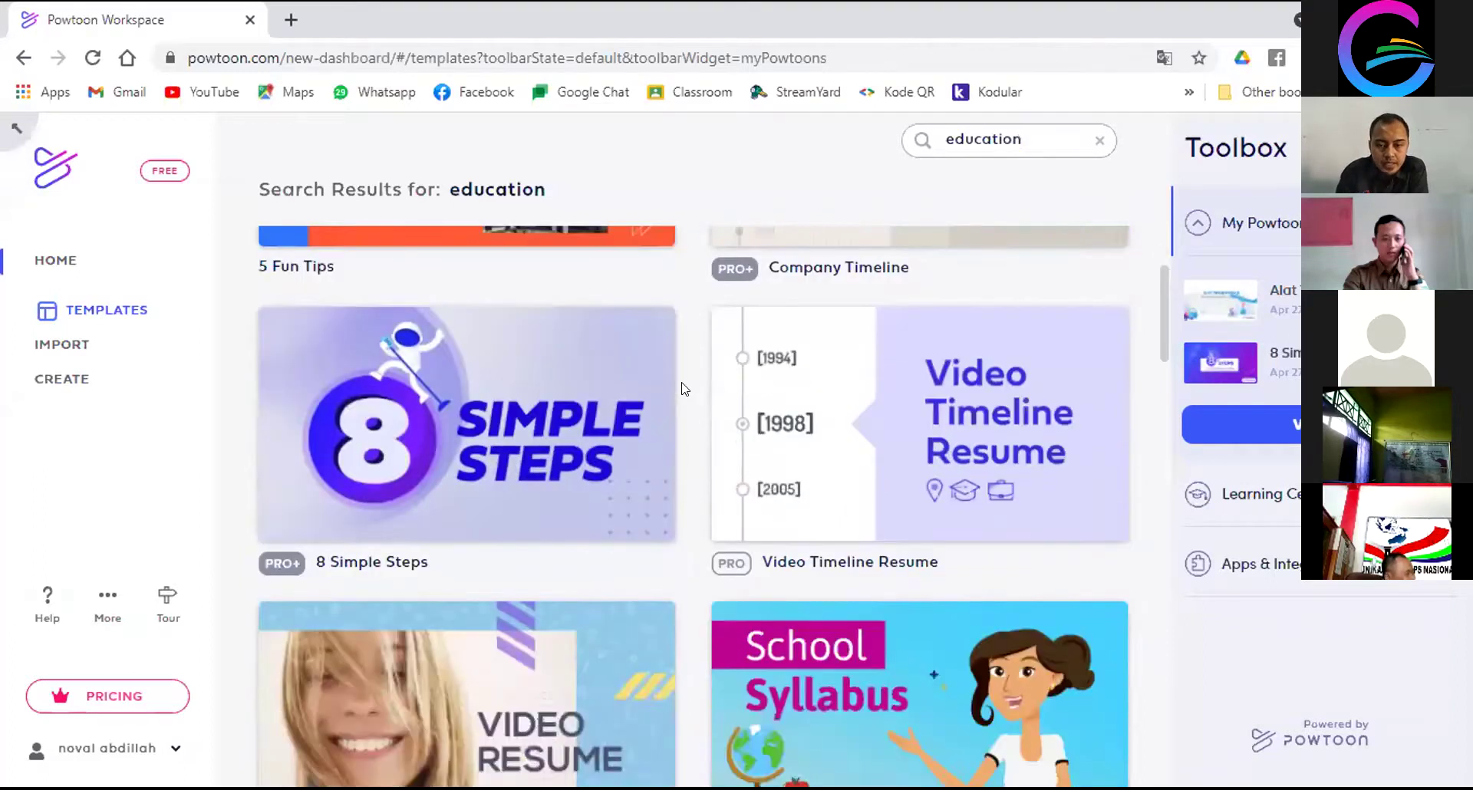
scroll(685, 389, "up", 4)
scroll(685, 389, "down", 5)
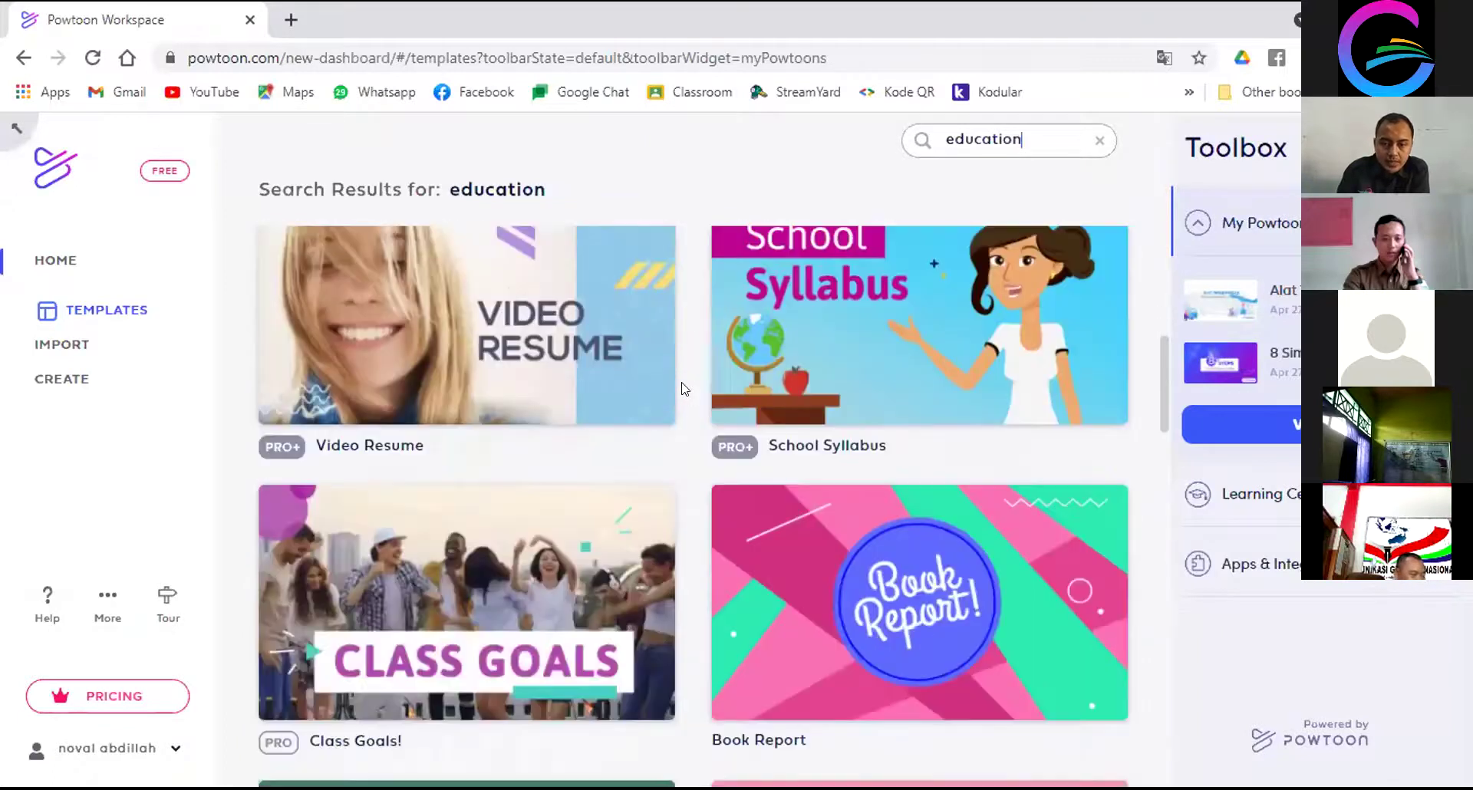
scroll(685, 388, "down", 5)
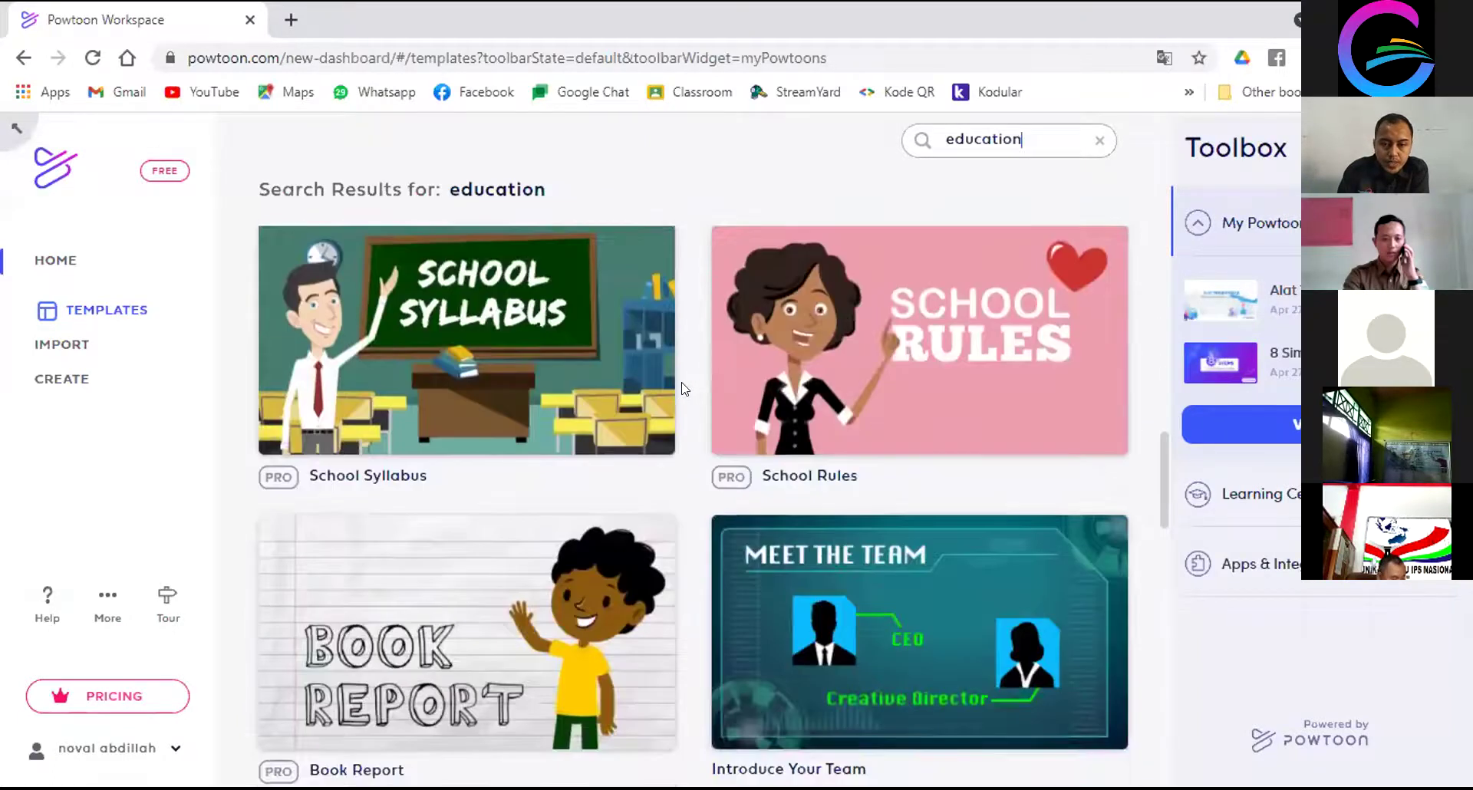
scroll(685, 389, "up", 6)
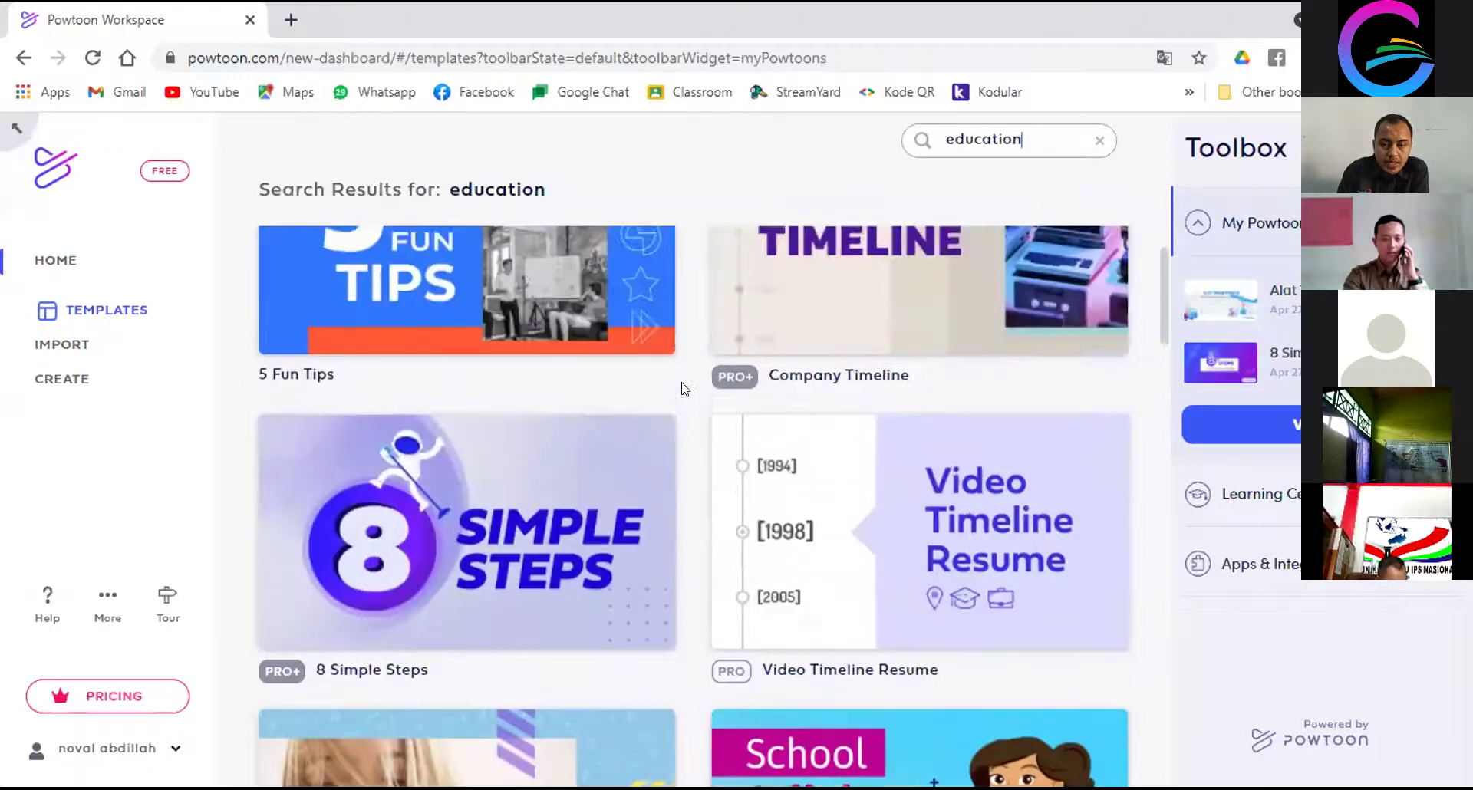
scroll(685, 389, "down", 4)
scroll(683, 388, "down", 3)
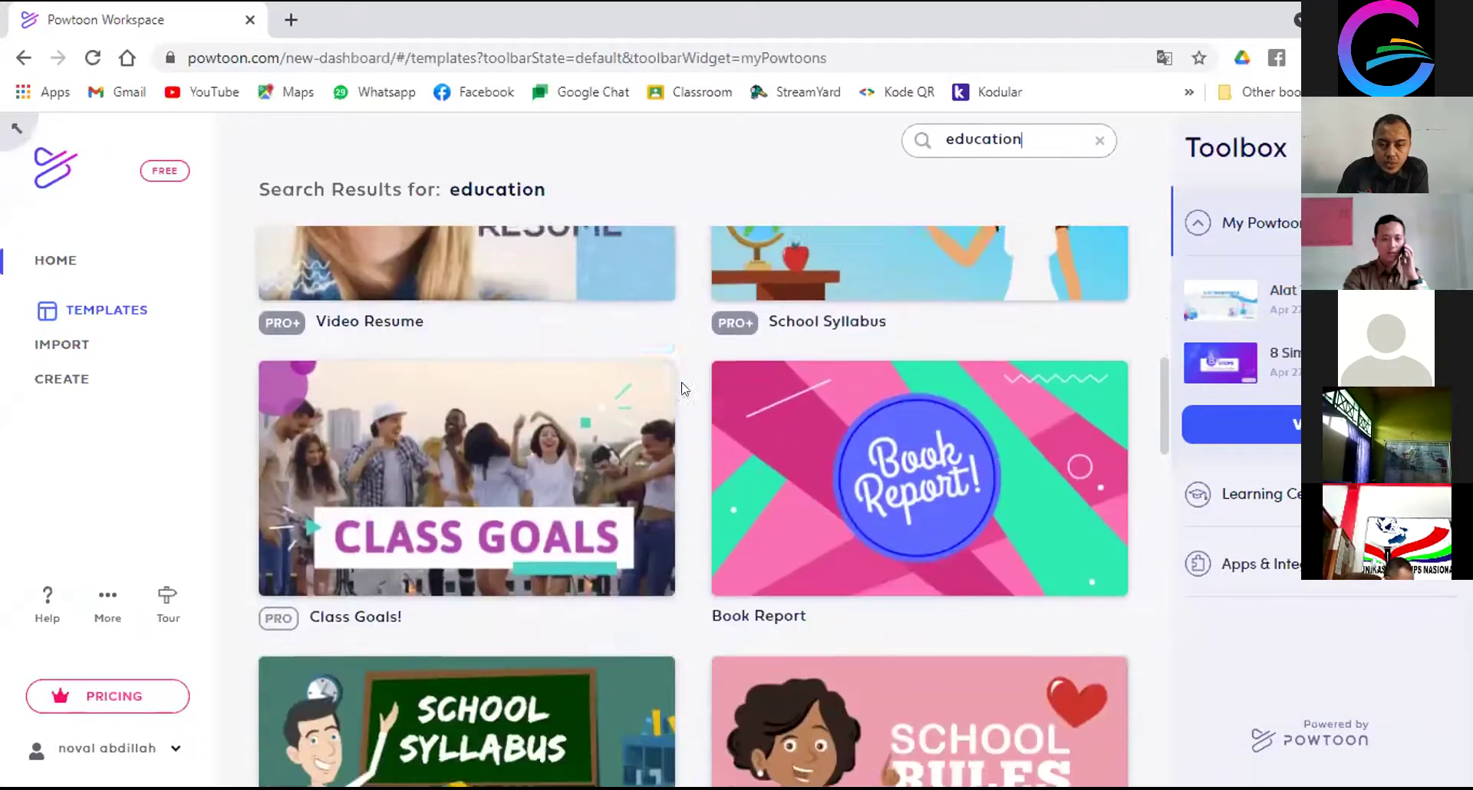
mouse_move(920, 507)
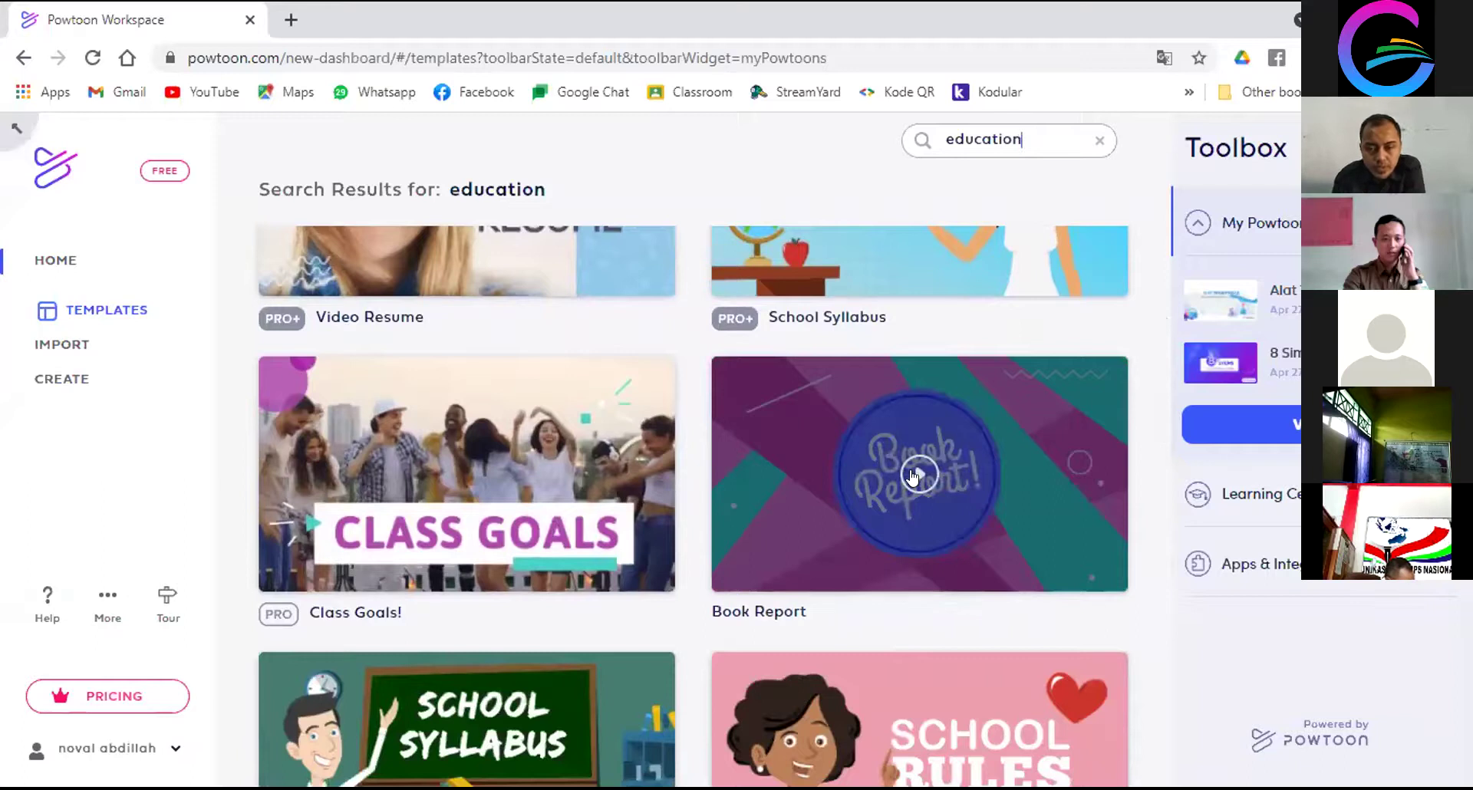
left_click(918, 475)
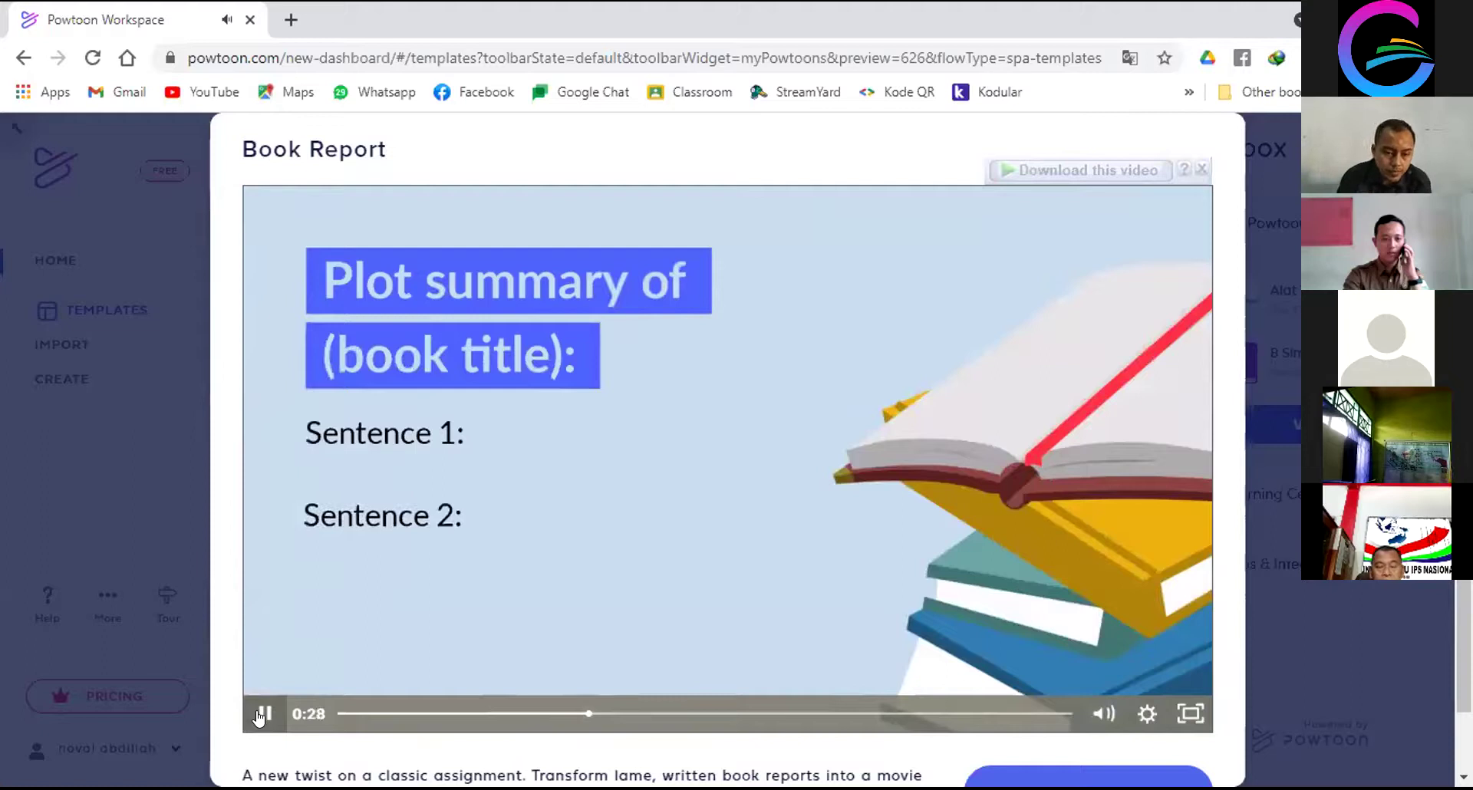
Pause the Book Report preview, review its scenes from near the beginning, and close the preview
left_click(261, 714)
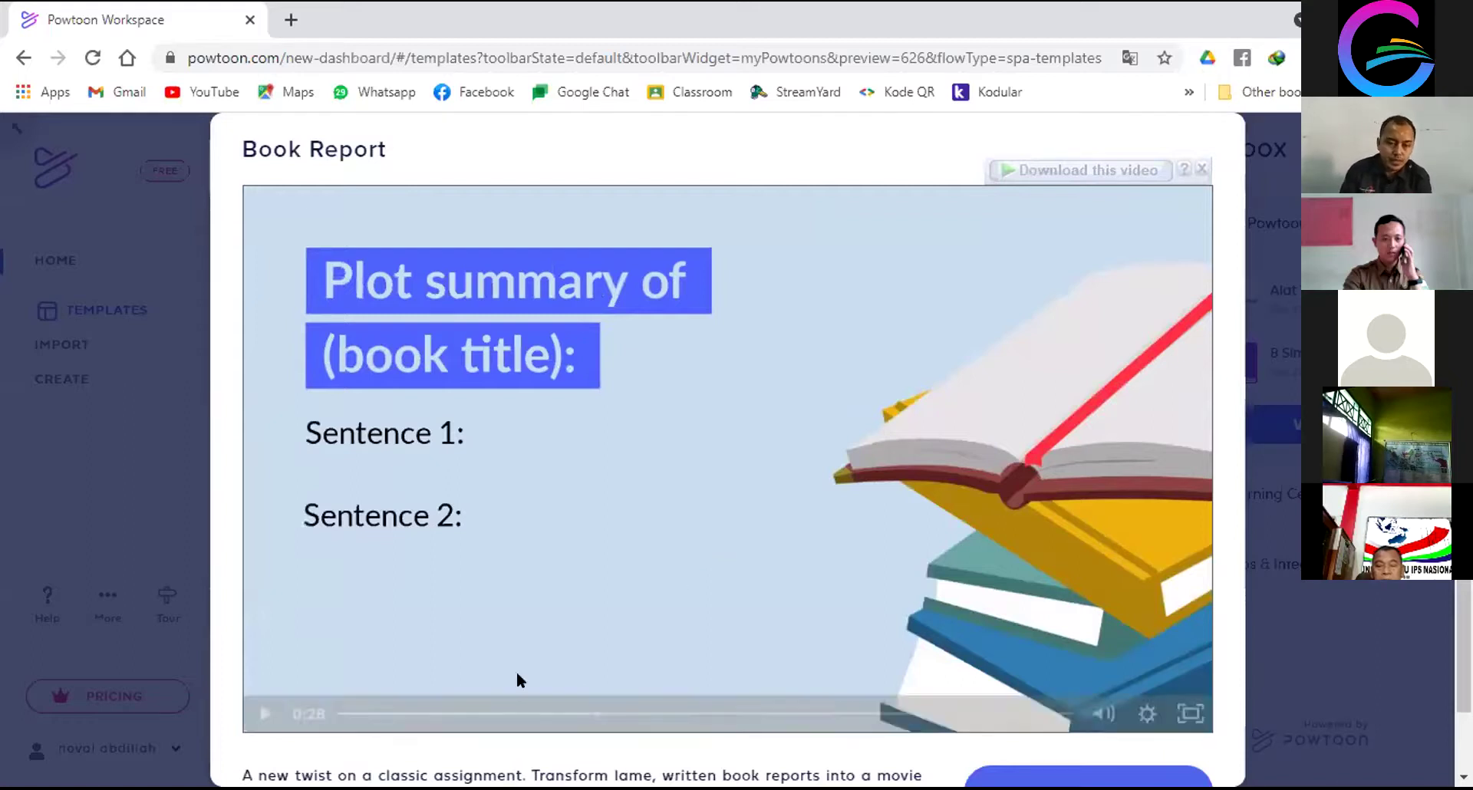
left_click(469, 715)
left_click(329, 714)
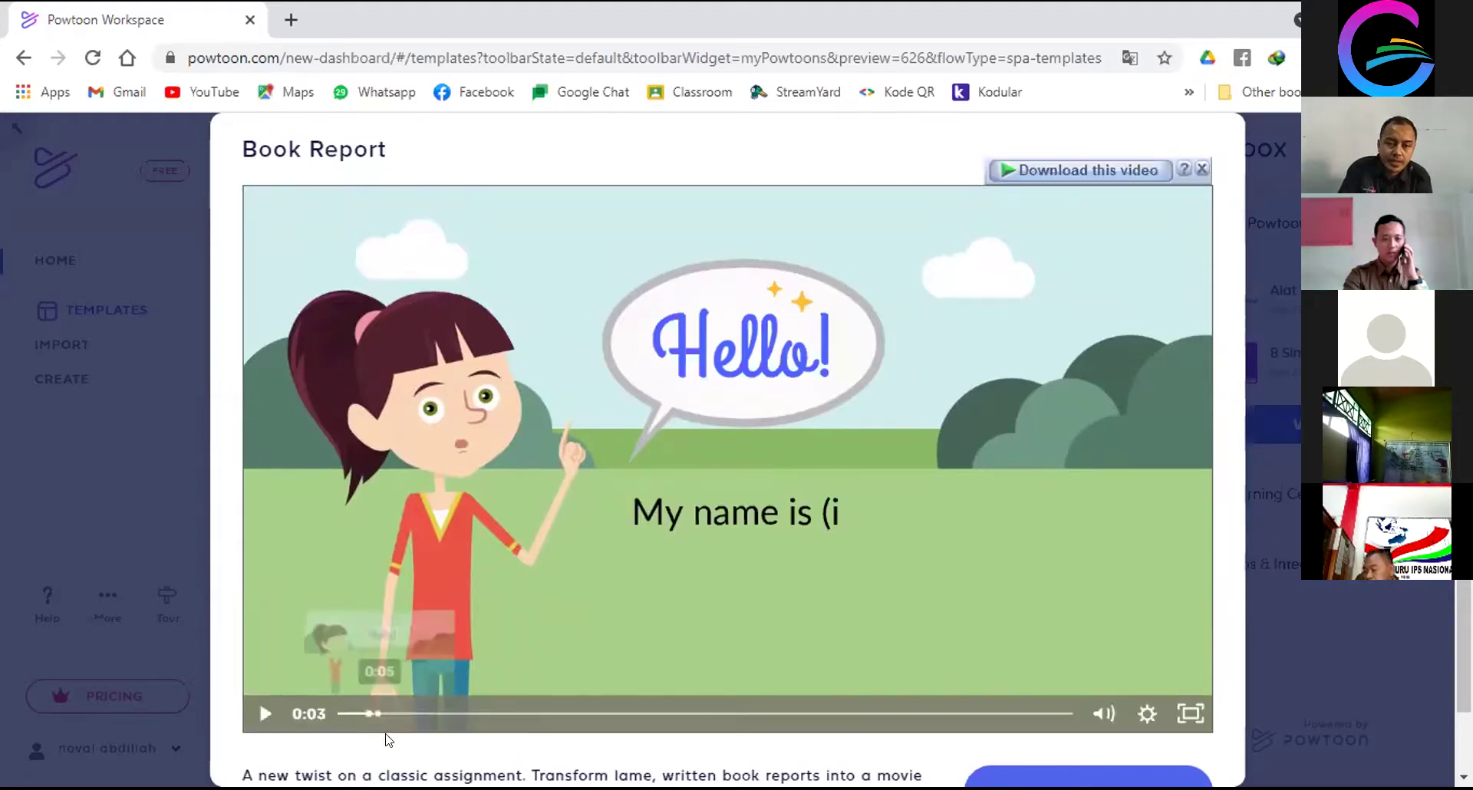
left_click_drag(369, 720, 466, 717)
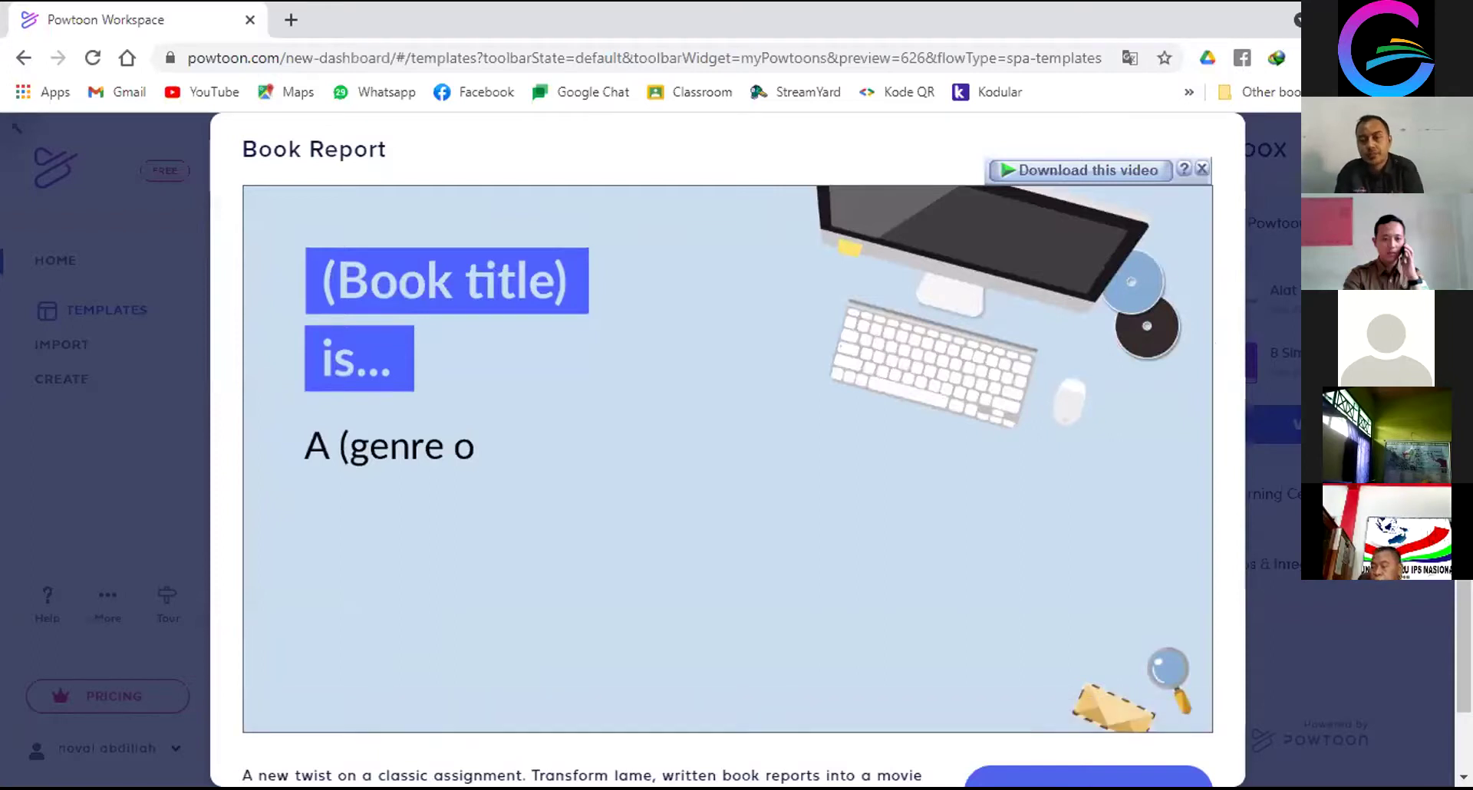
key("Escape")
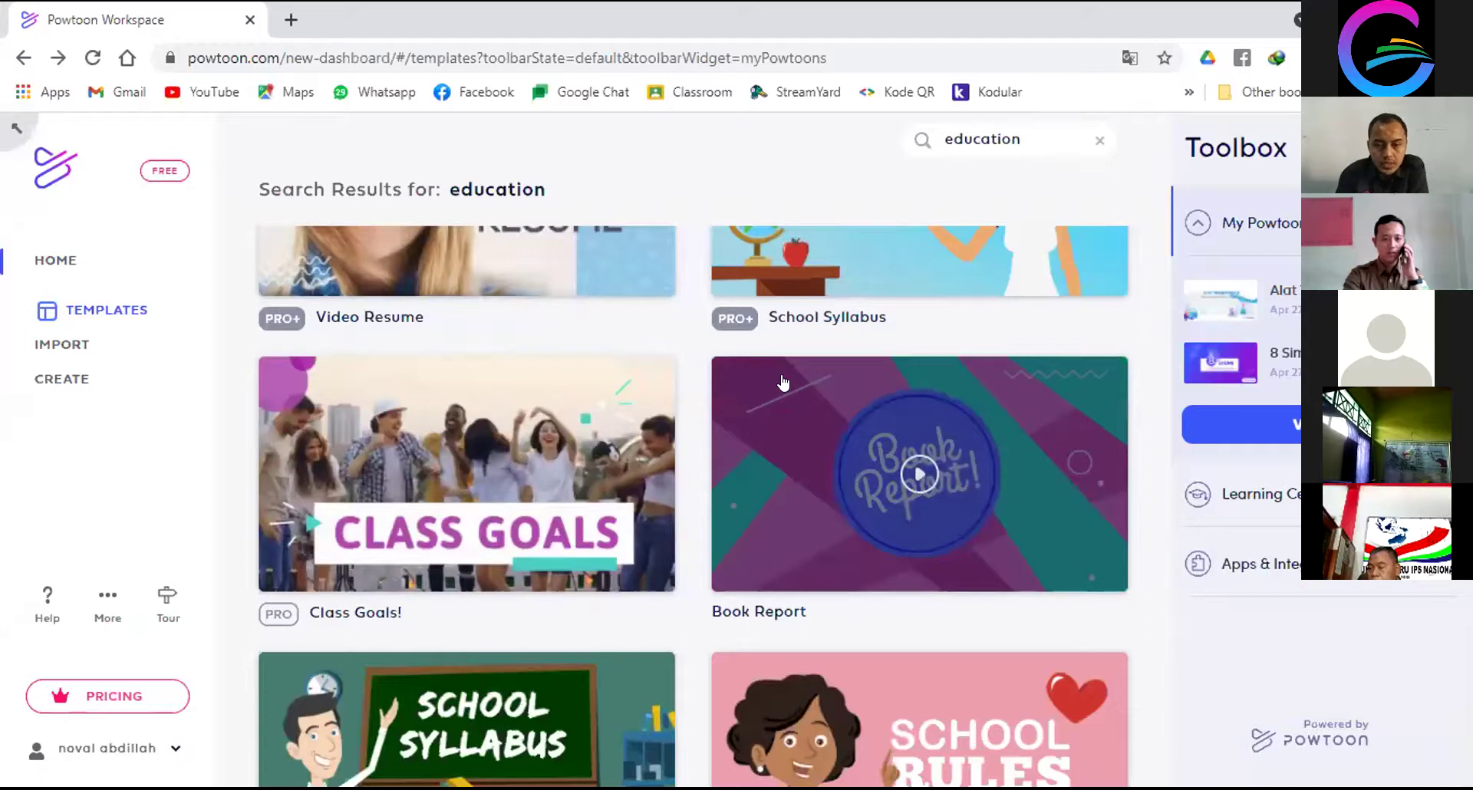
Look through the remaining education templates and open the preview of the Student Resume template
scroll(782, 381, "down", 4)
scroll(791, 388, "down", 1)
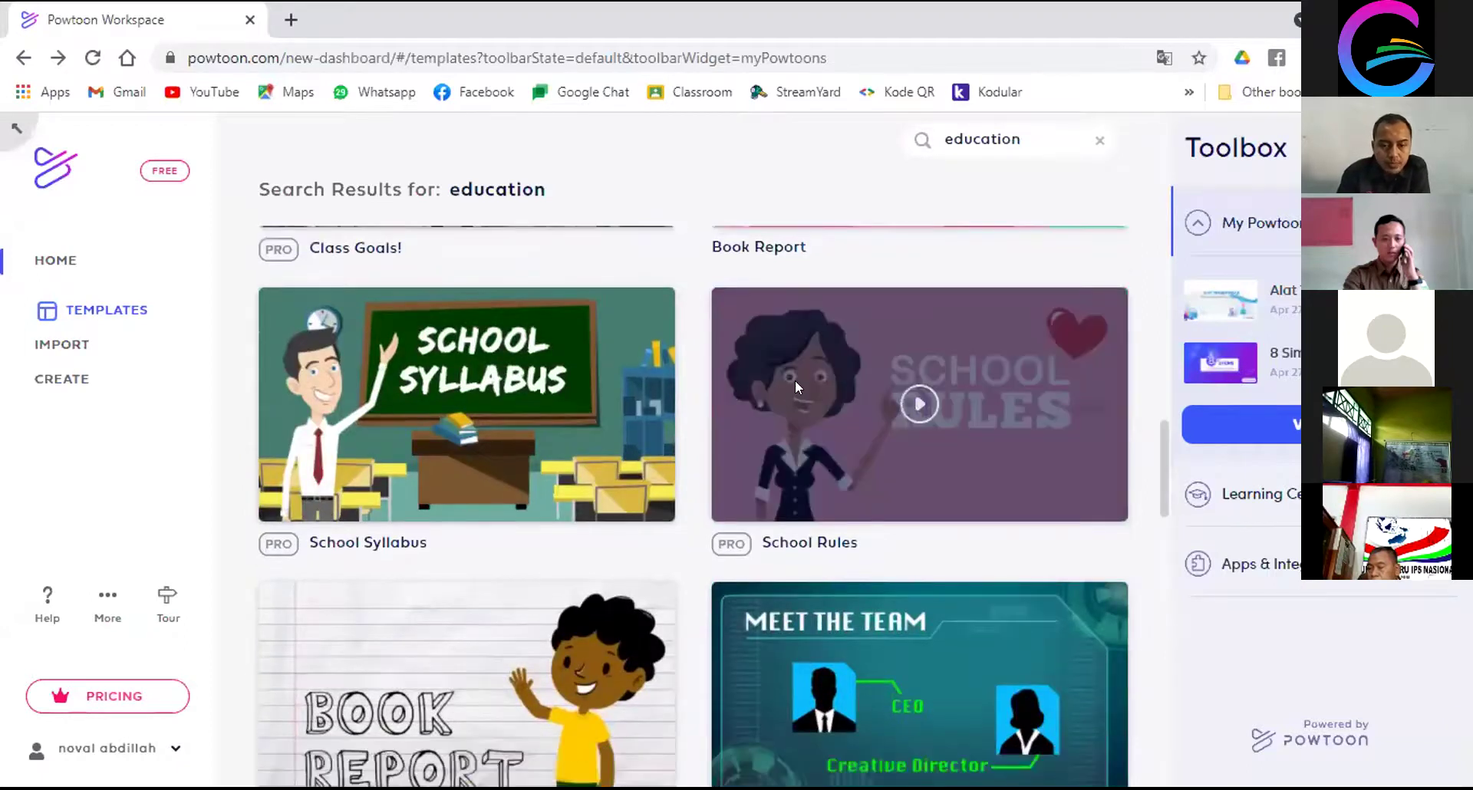
scroll(796, 386, "down", 2)
scroll(795, 385, "down", 3)
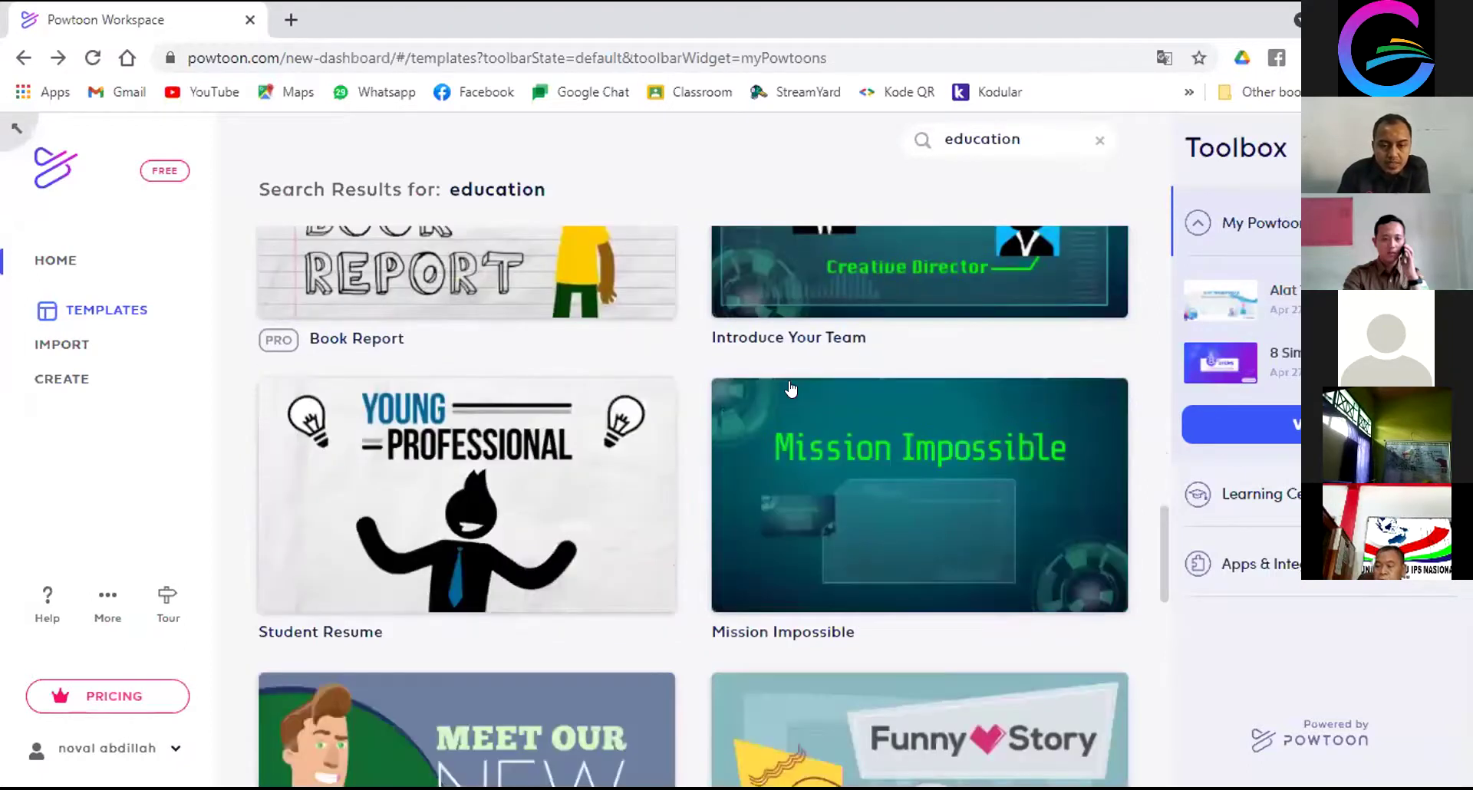
scroll(792, 387, "down", 1)
scroll(791, 389, "down", 2)
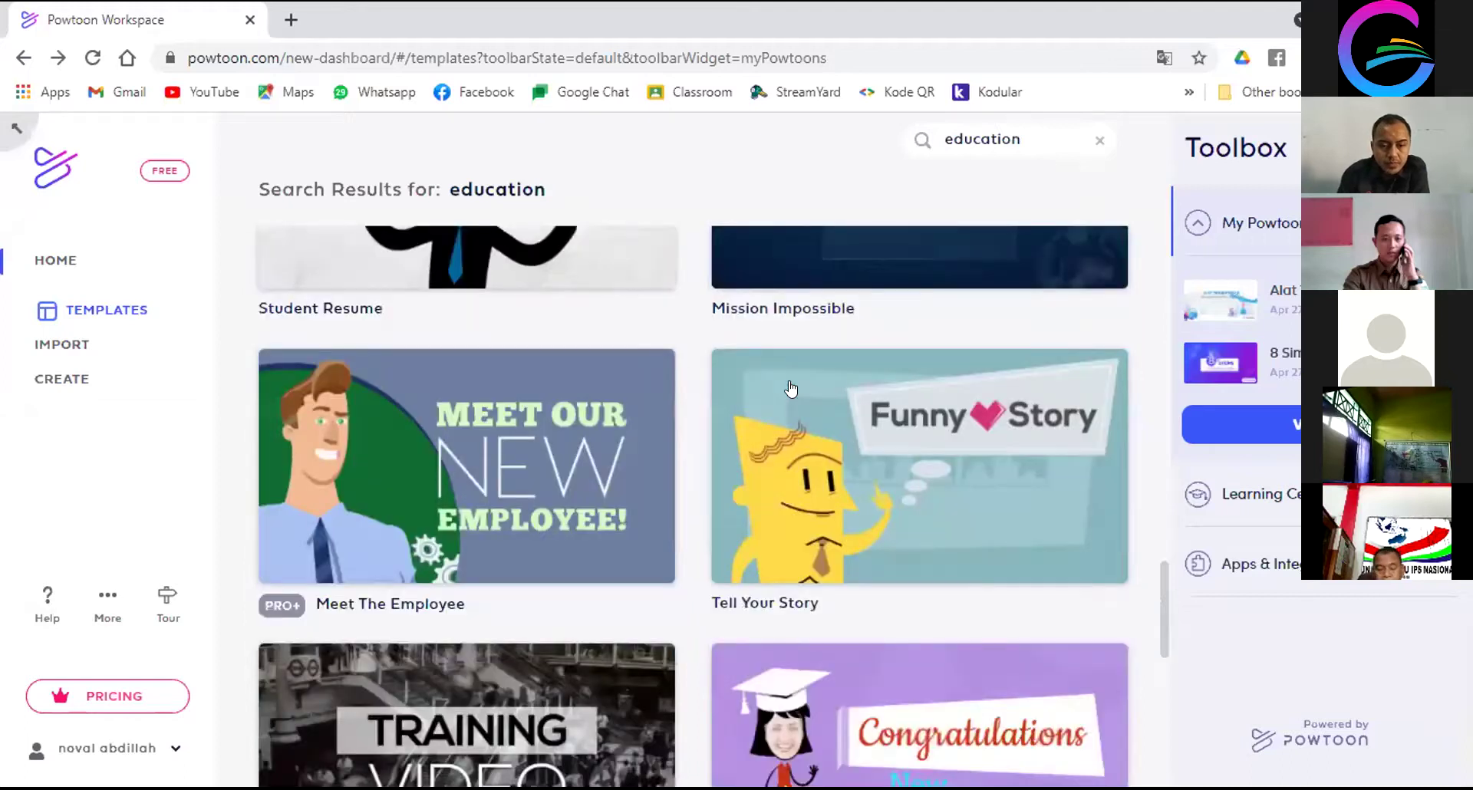
scroll(791, 389, "down", 1)
scroll(791, 389, "down", 3)
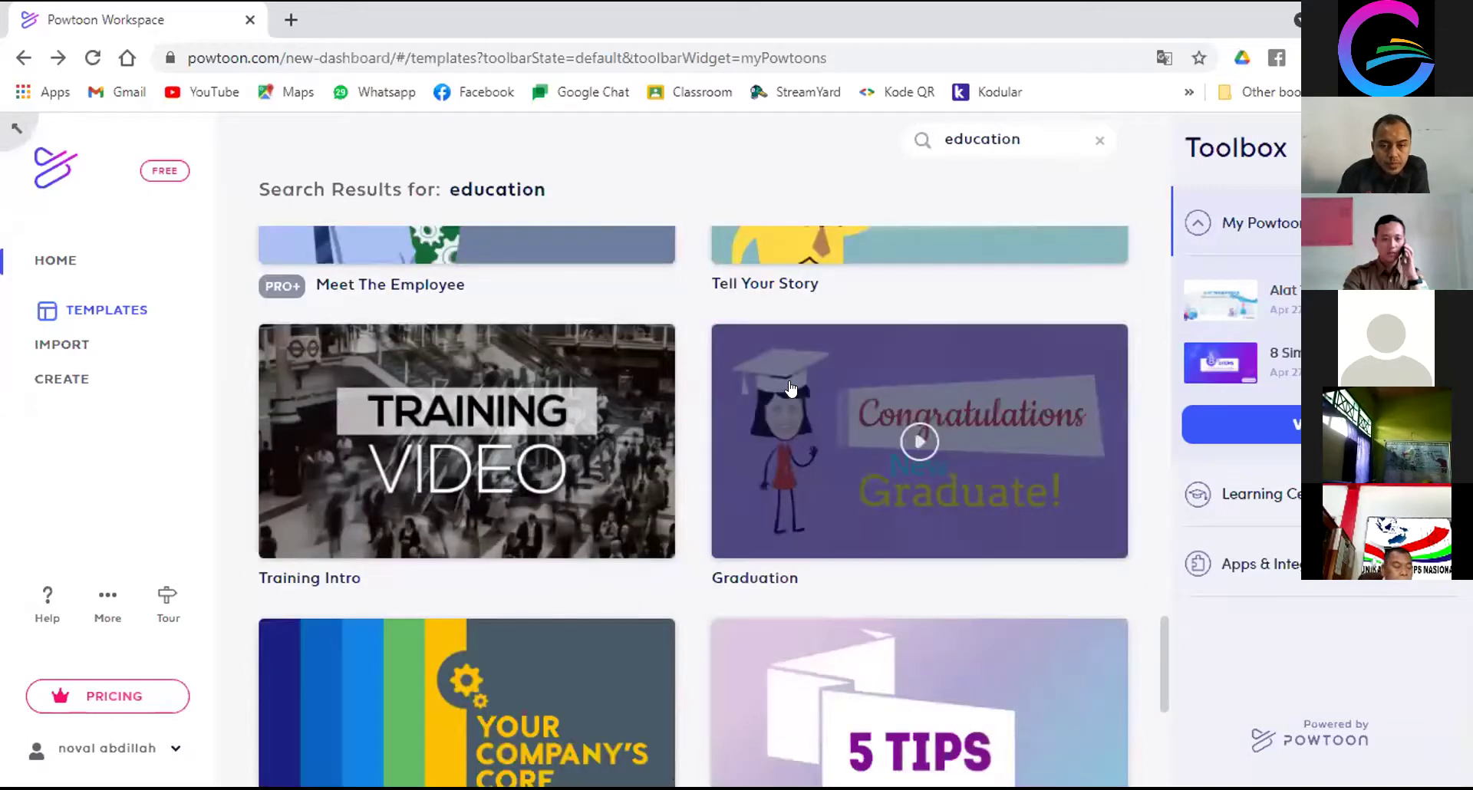
scroll(791, 389, "up", 6)
scroll(790, 388, "down", 6)
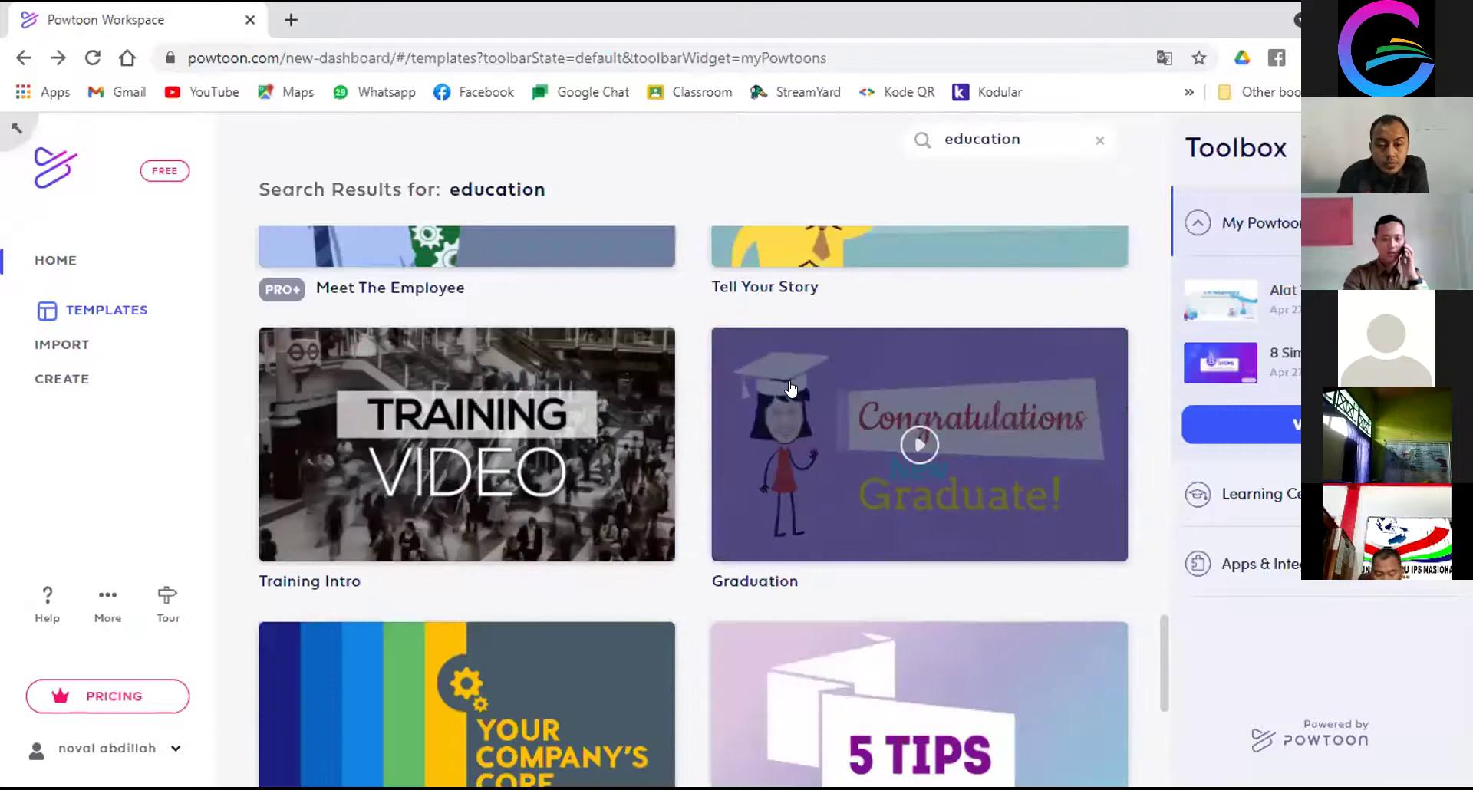
scroll(791, 389, "down", 5)
scroll(791, 388, "up", 10)
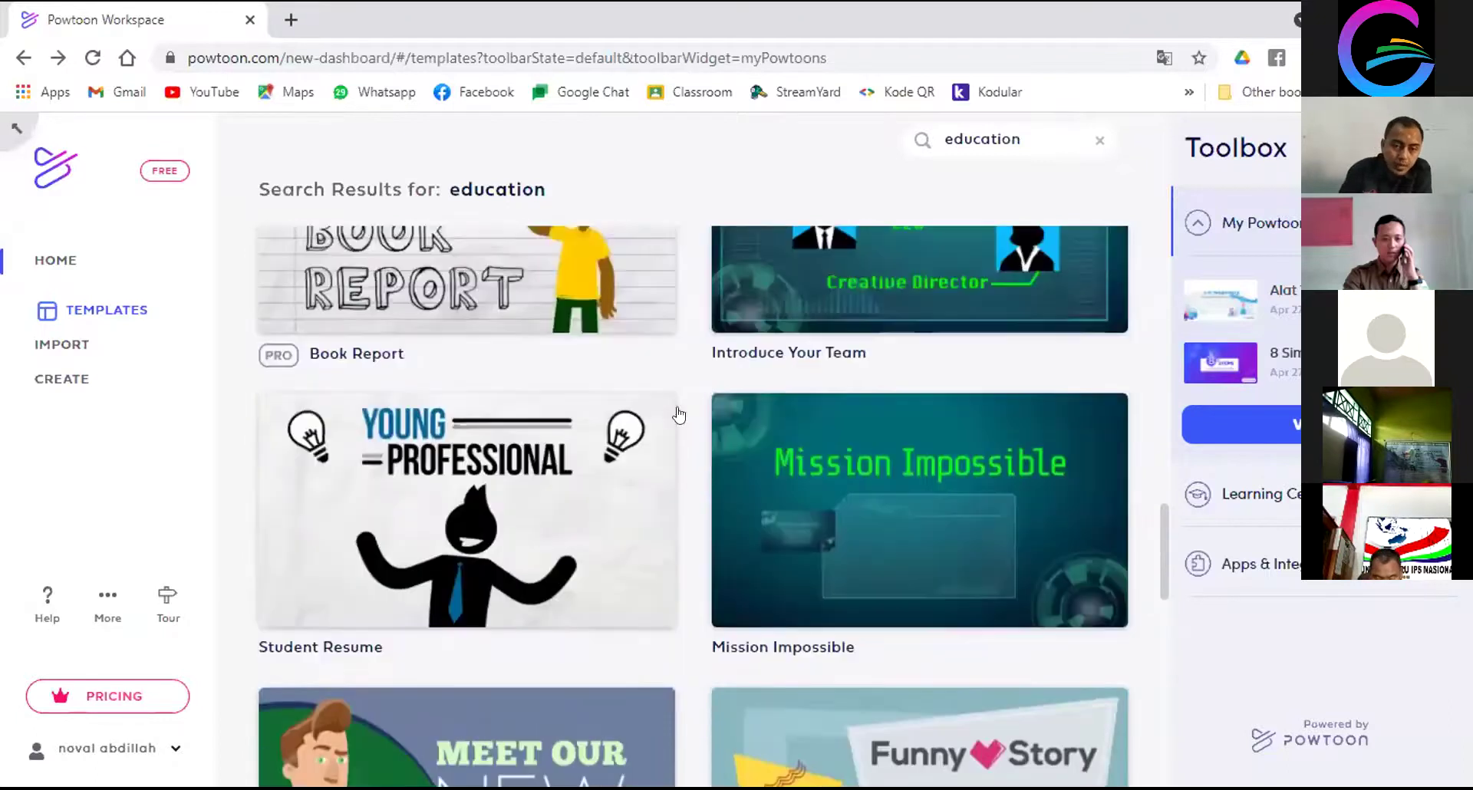
left_click(464, 510)
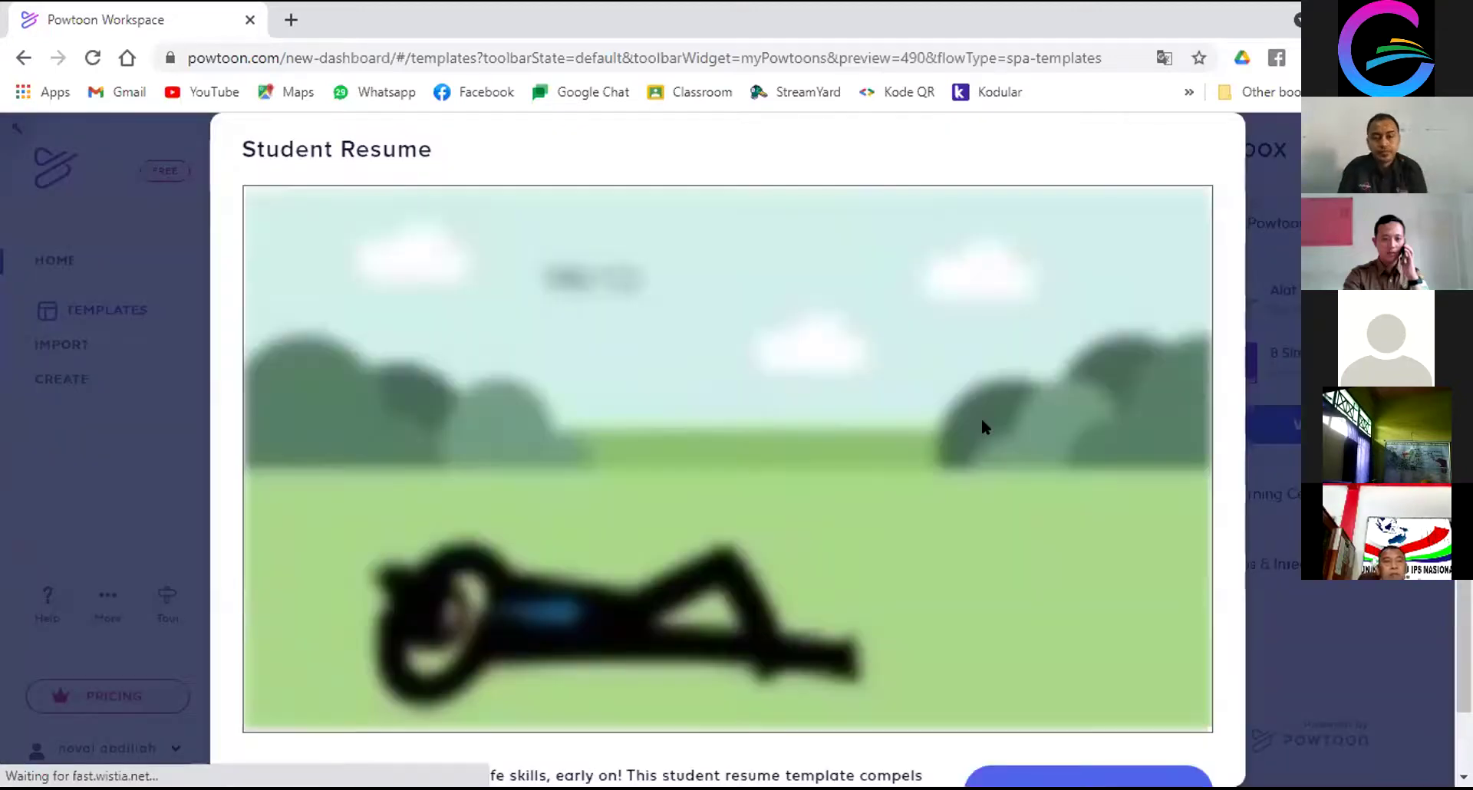
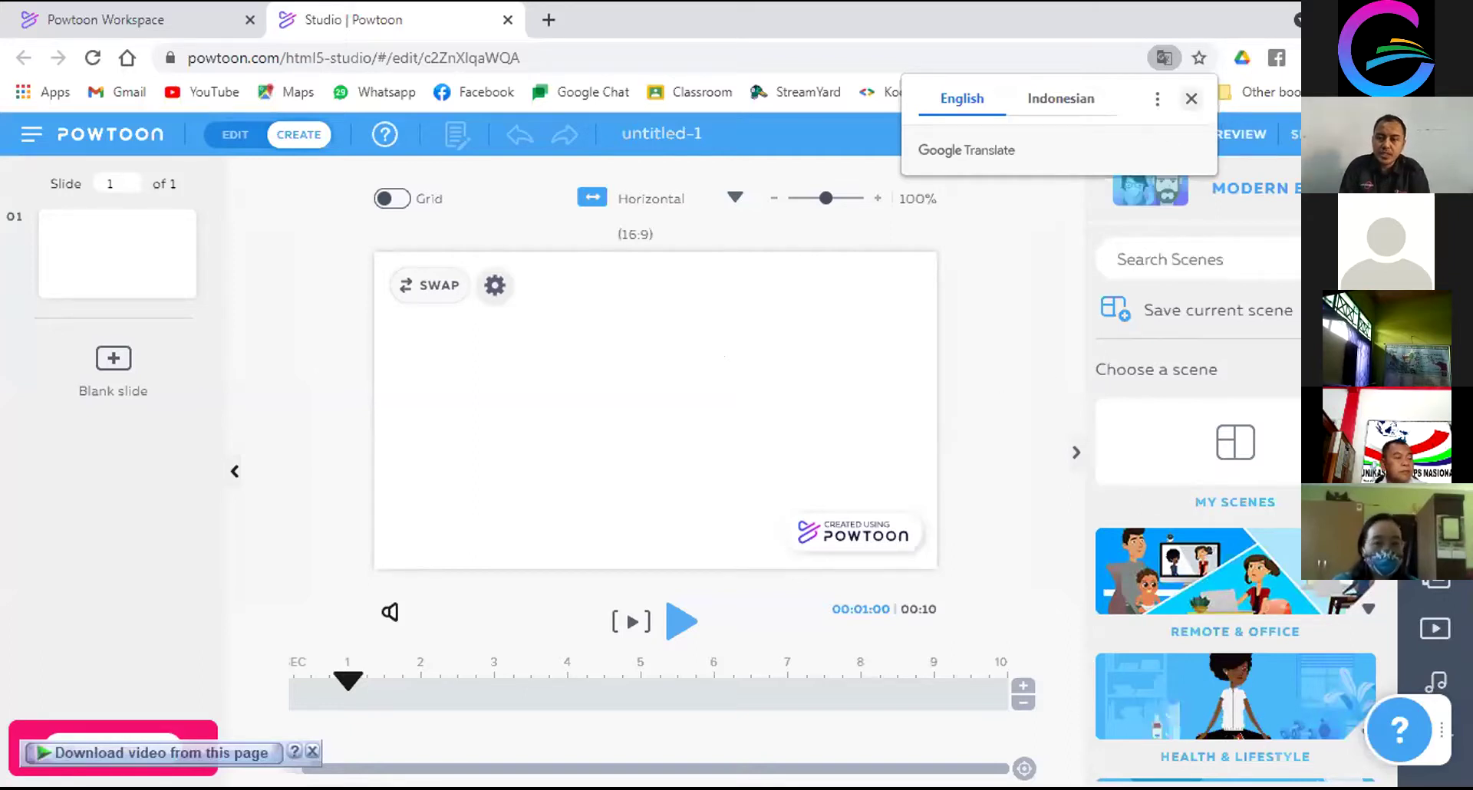
Dismiss the translation prompt, look through the background categories and open the Locations backgrounds
left_click(1192, 98)
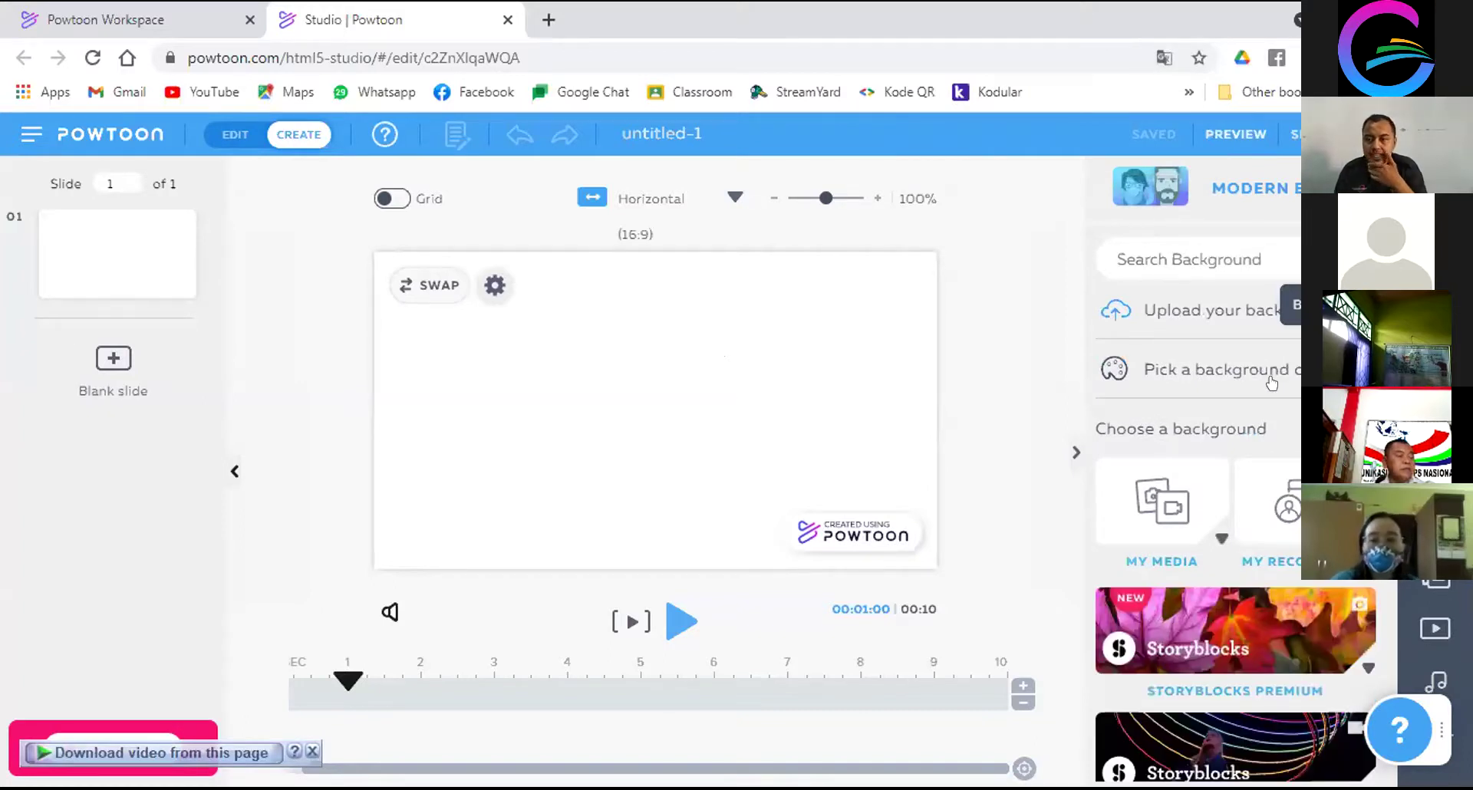
scroll(1270, 388, "down", 3)
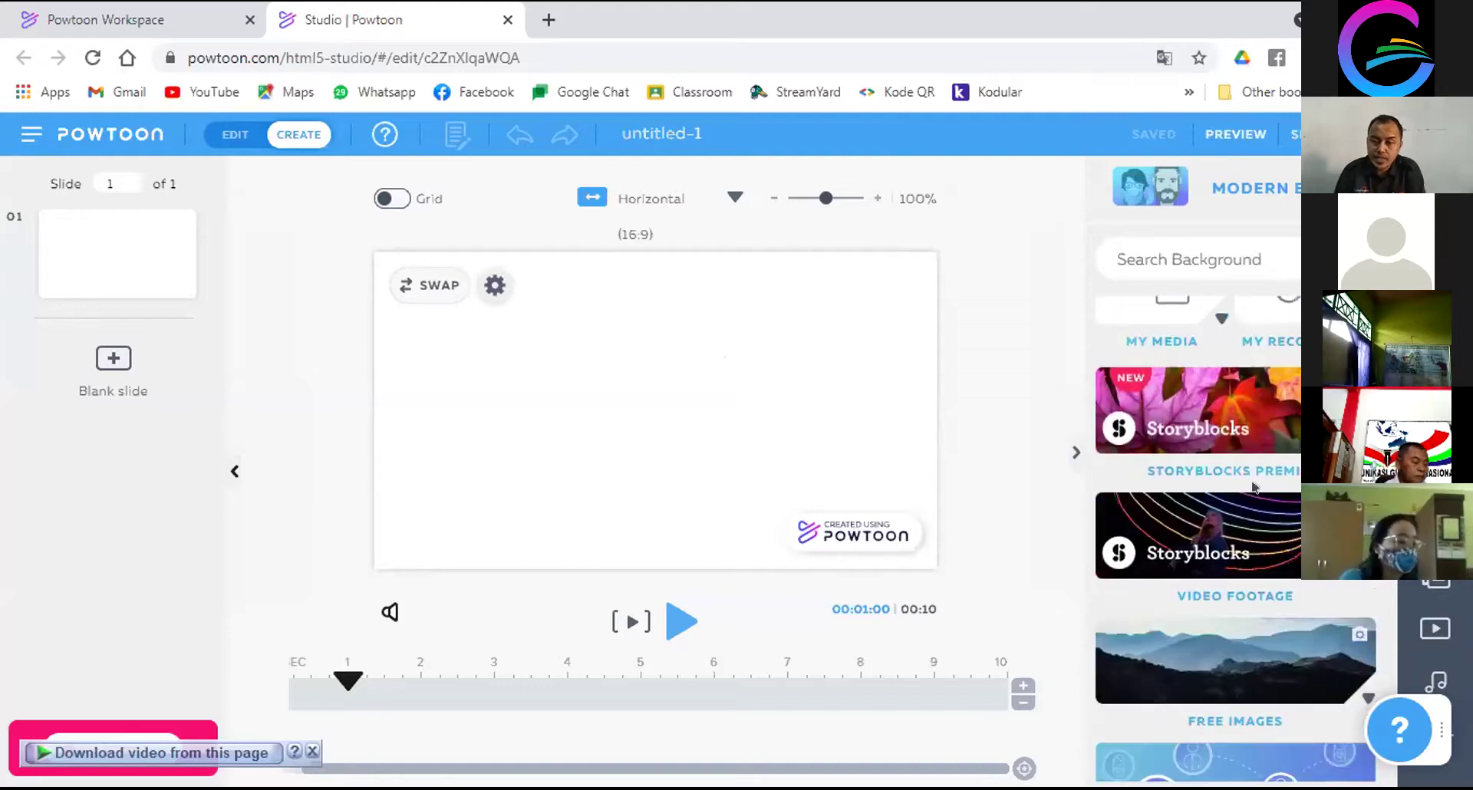
scroll(1255, 487, "down", 1)
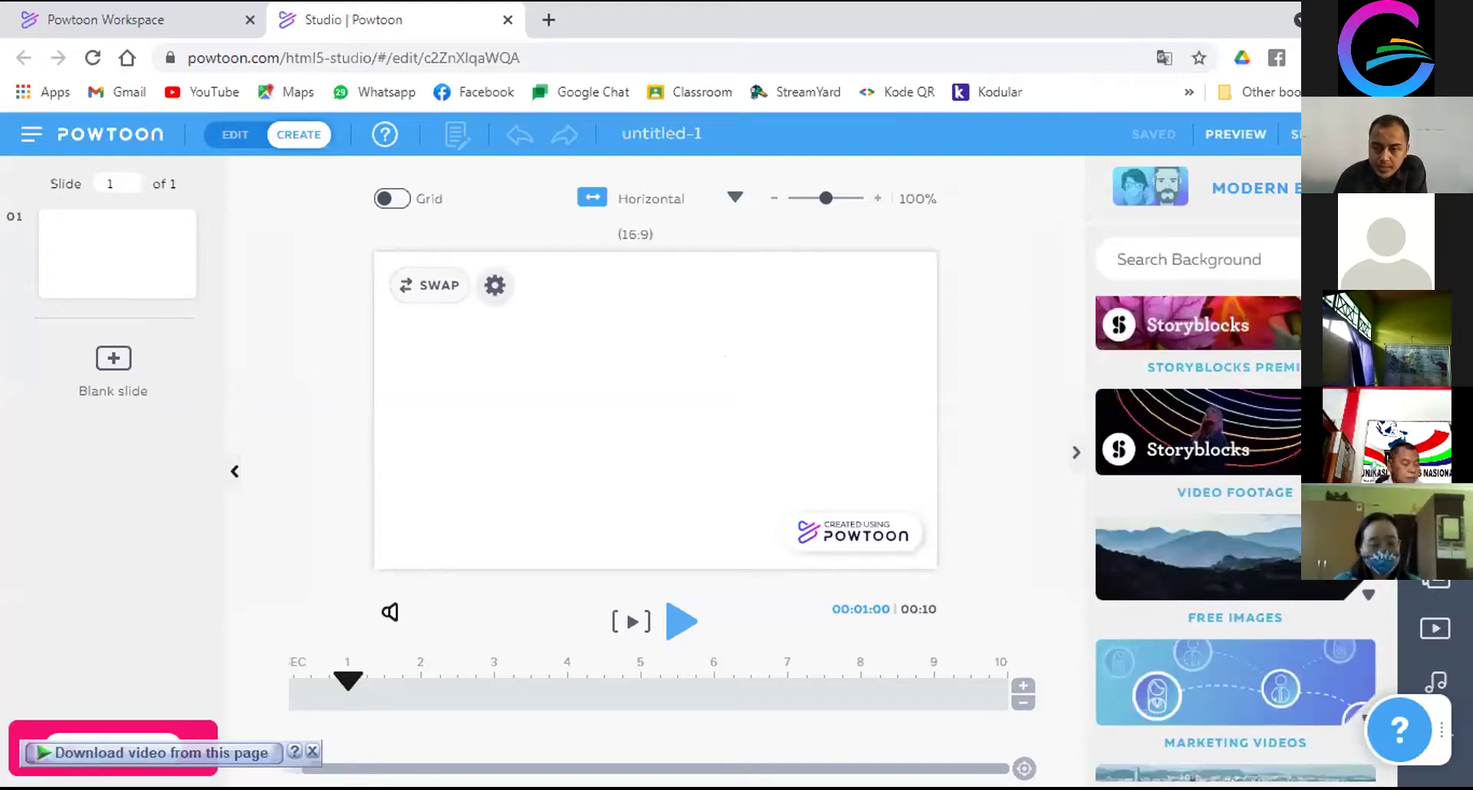
scroll(1235, 460, "up", 2)
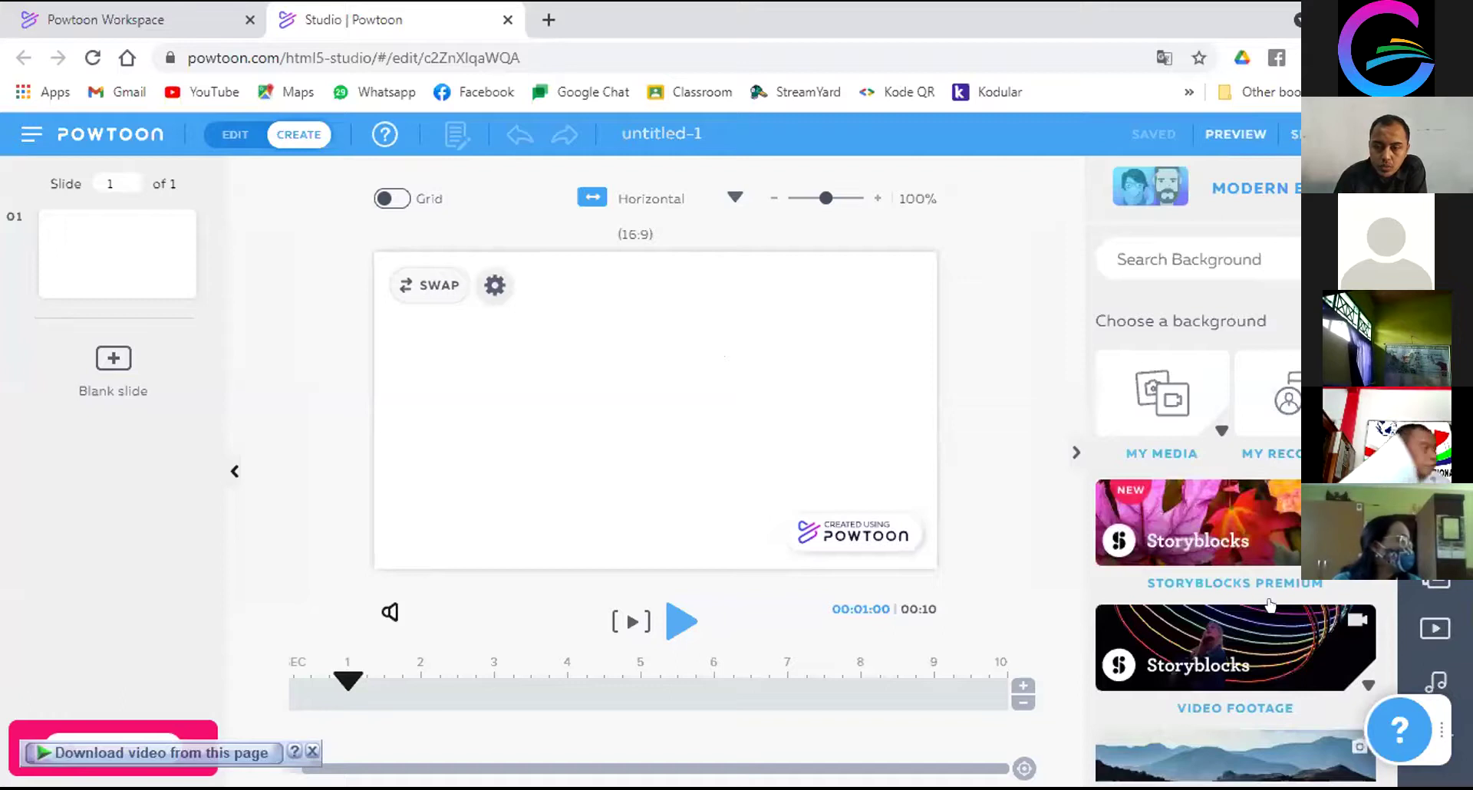
scroll(1256, 555, "down", 1)
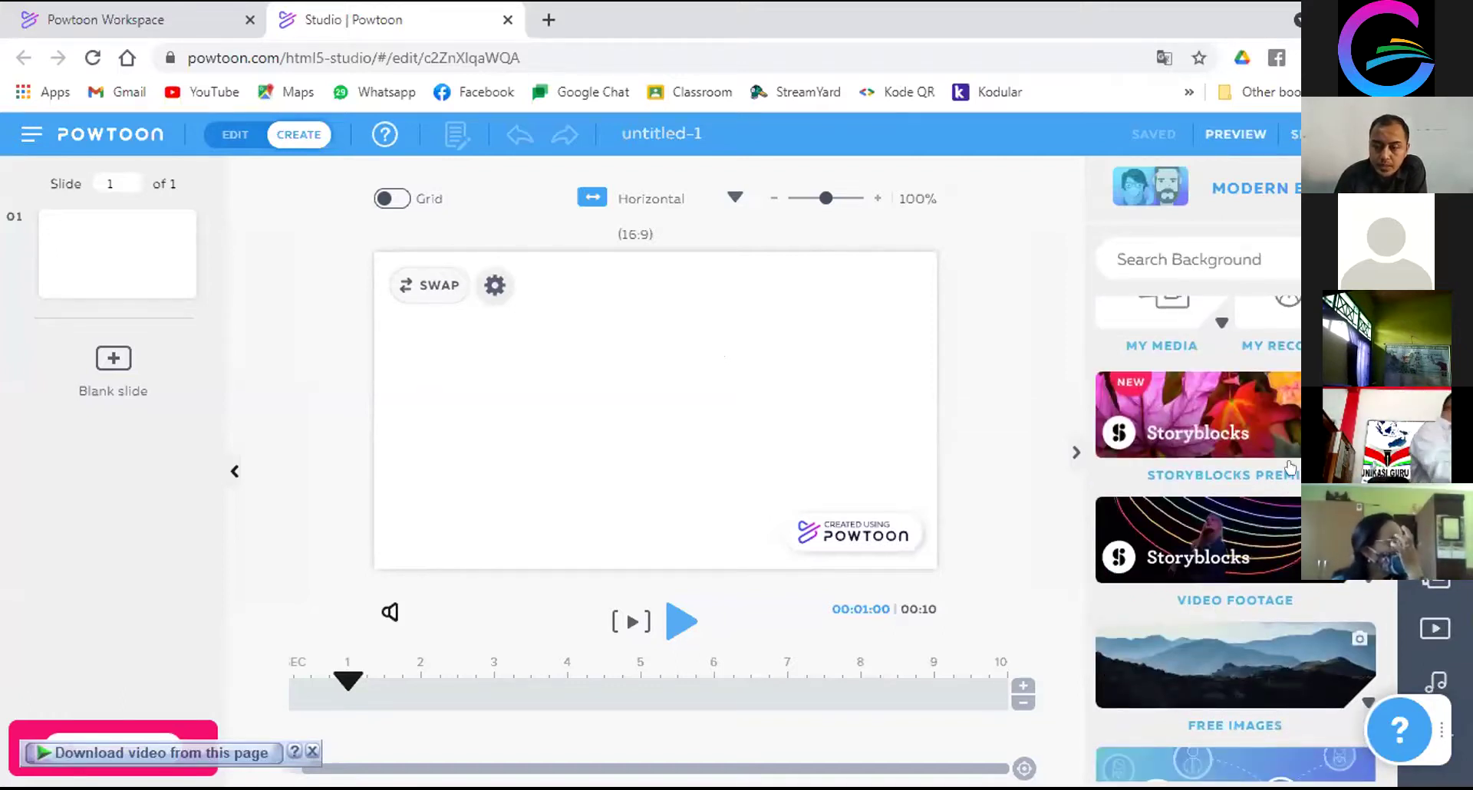
scroll(1238, 546, "down", 1)
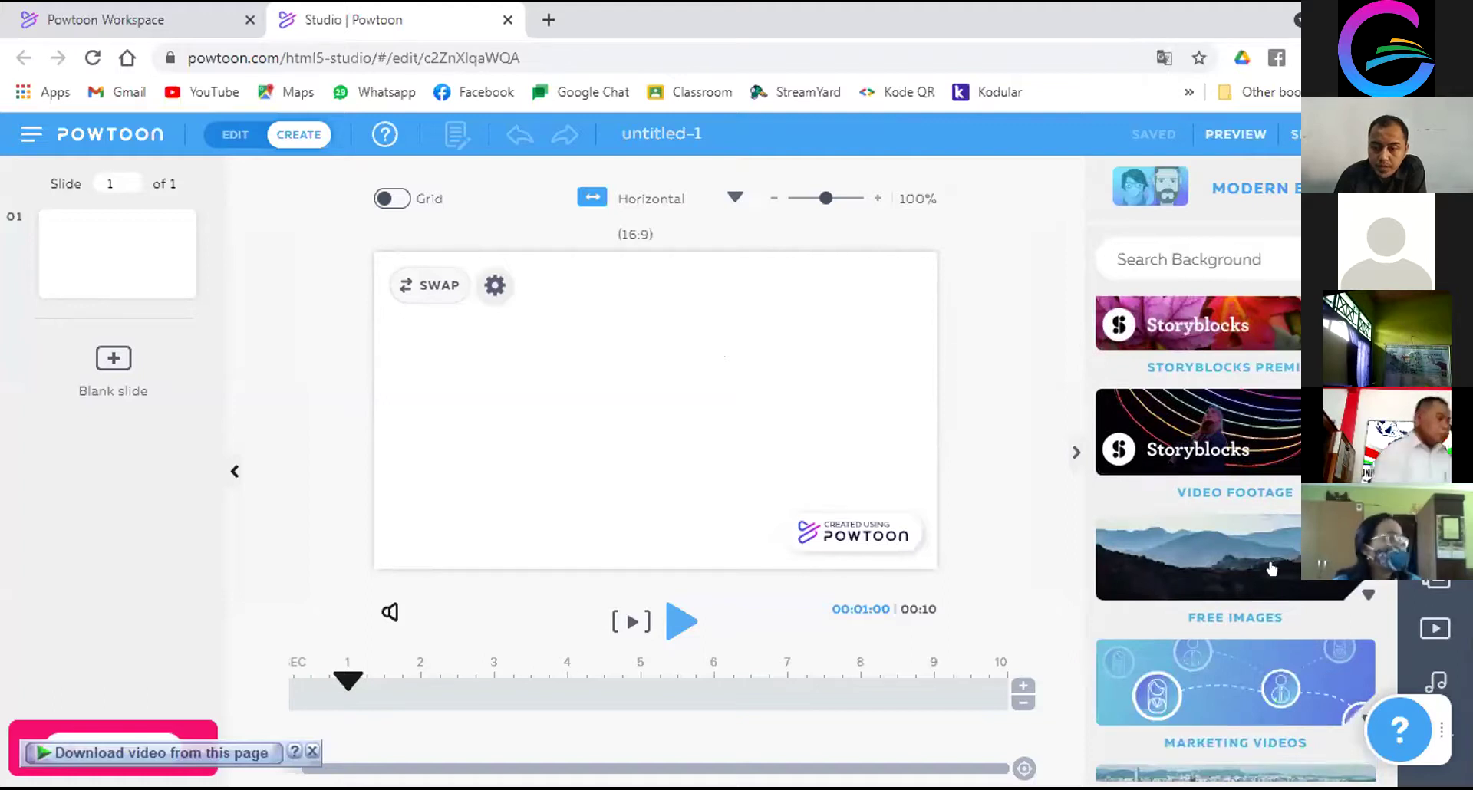
scroll(1280, 565, "down", 2)
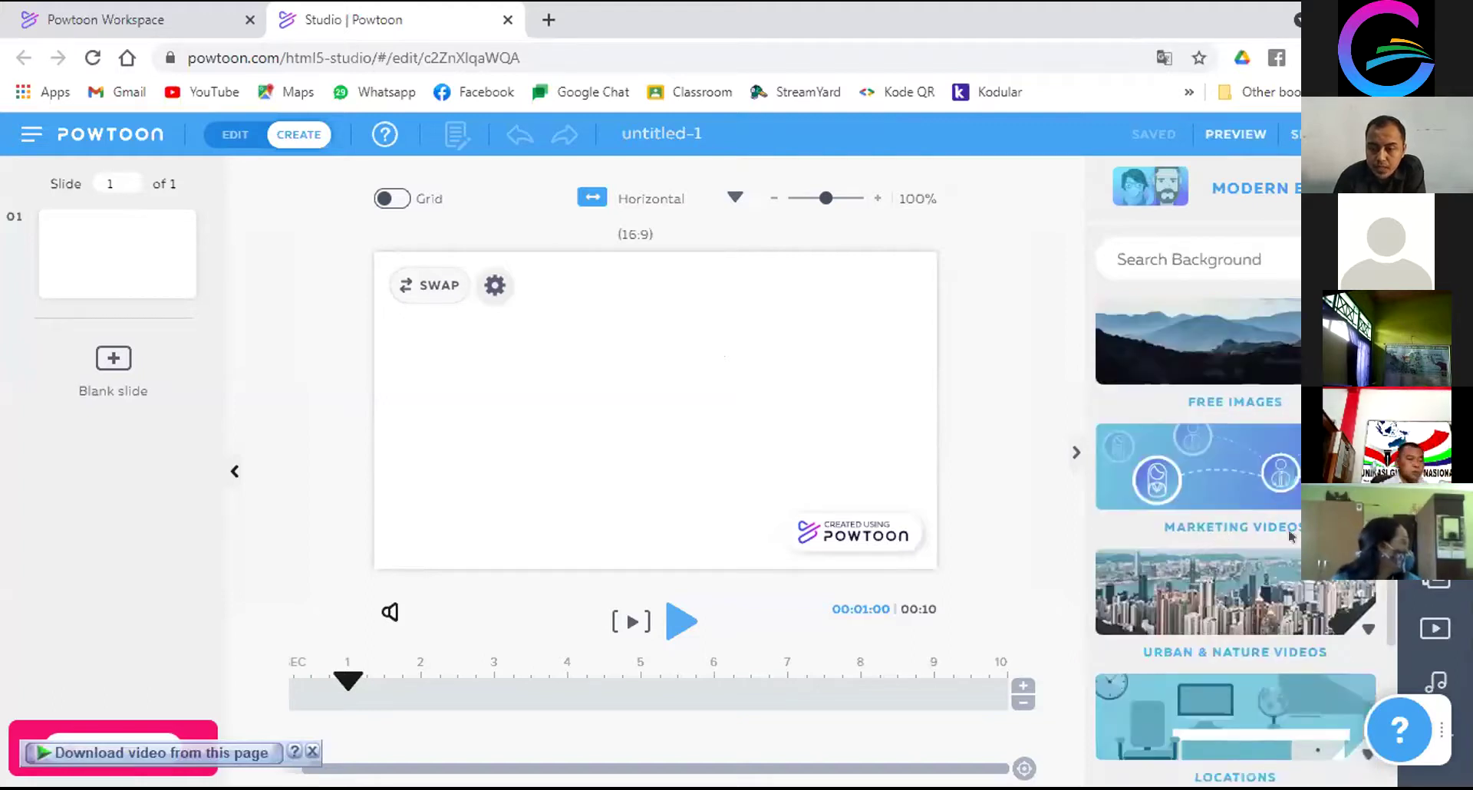
scroll(1294, 536, "down", 1)
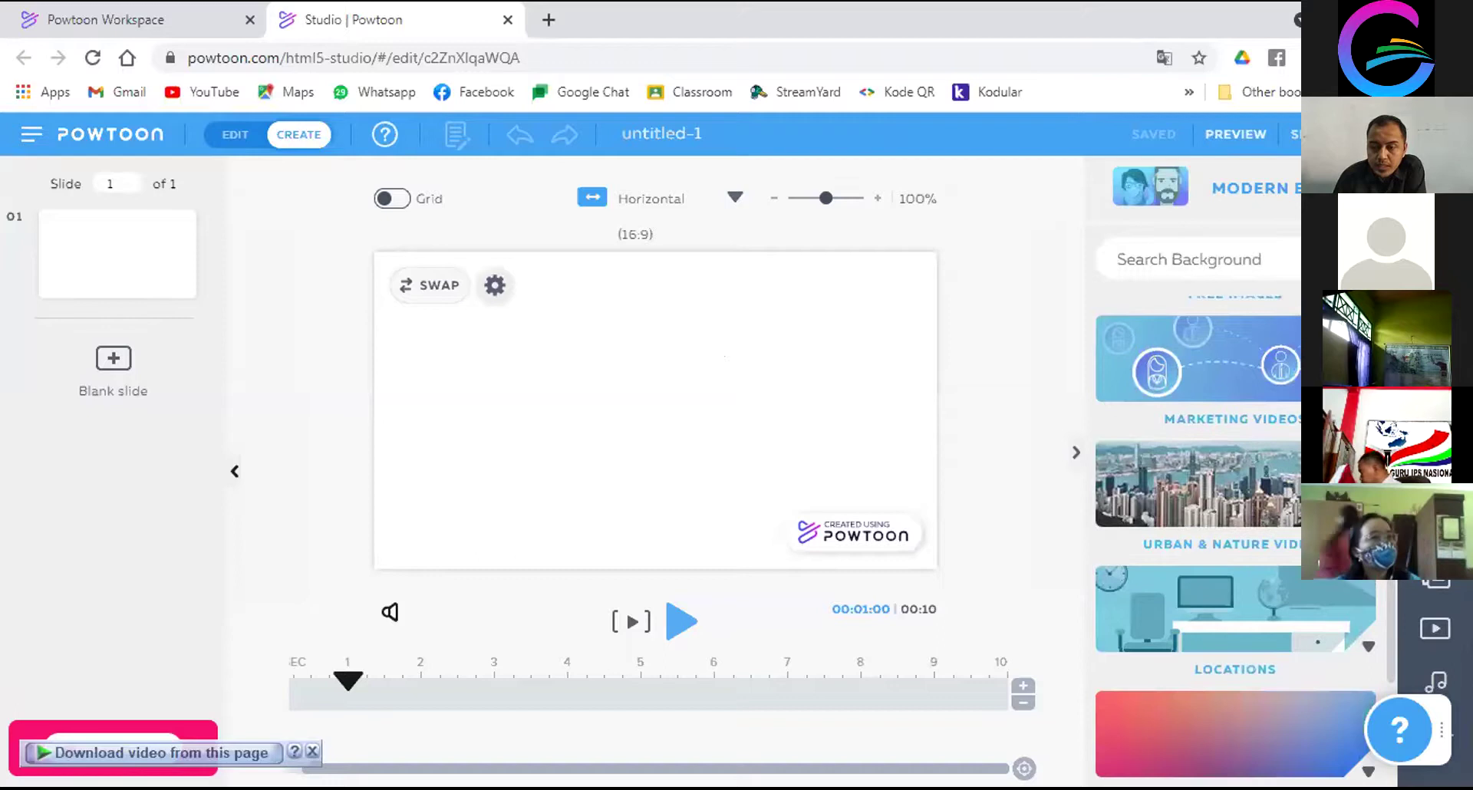
scroll(1294, 536, "down", 1)
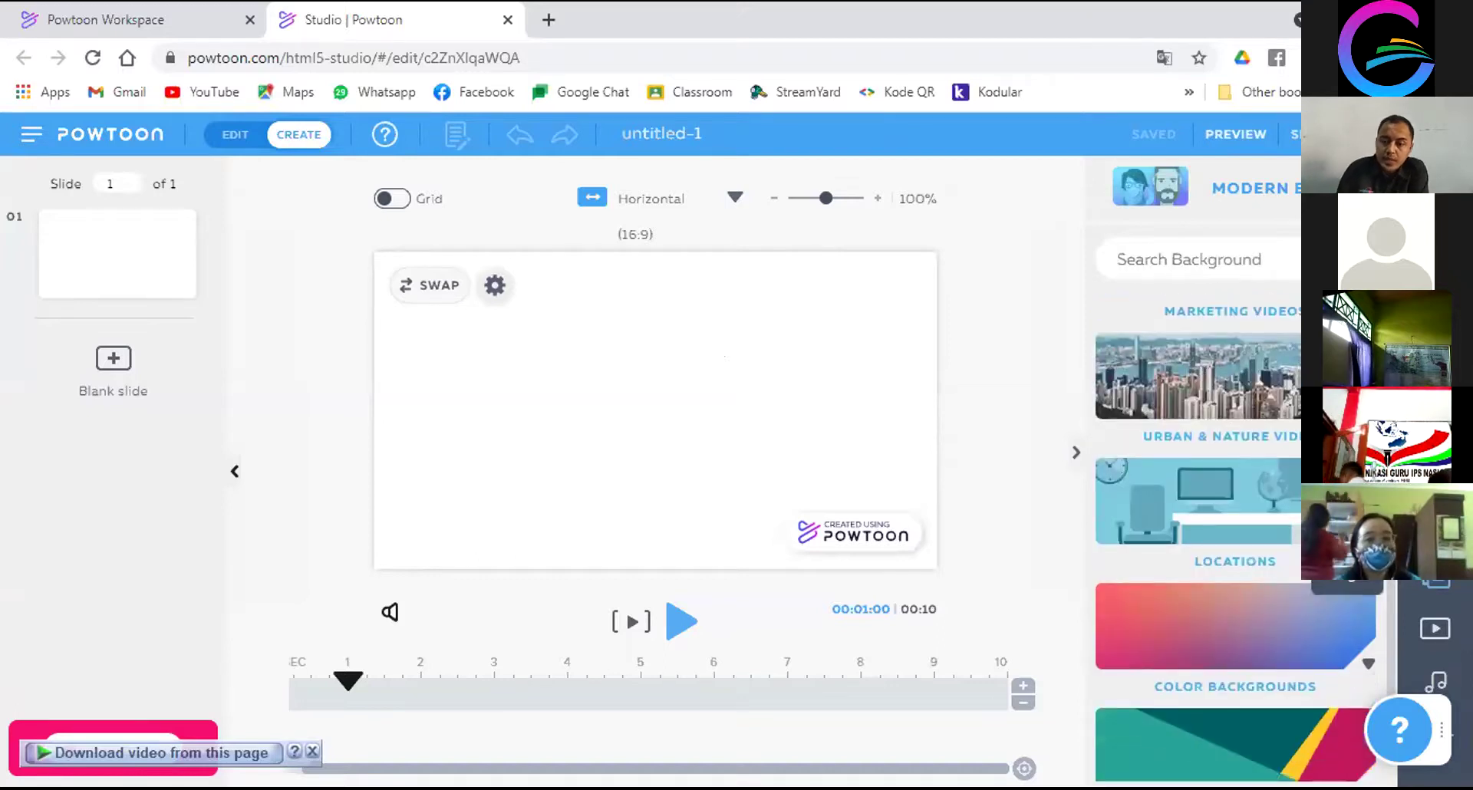
scroll(1235, 537, "down", 2)
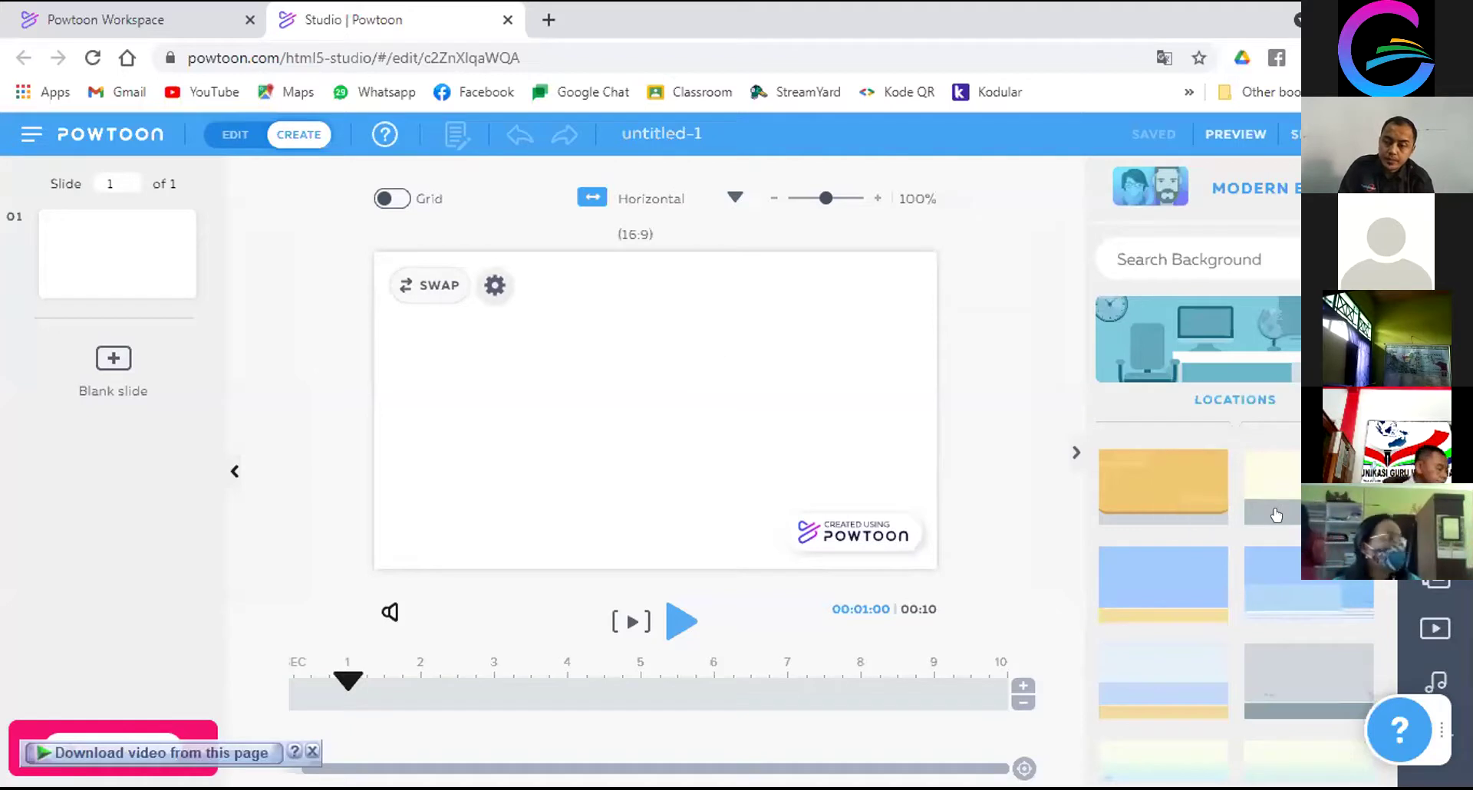
Apply the Locations background showing a green field with bushes and clouds to slide 1
scroll(1266, 530, "down", 1)
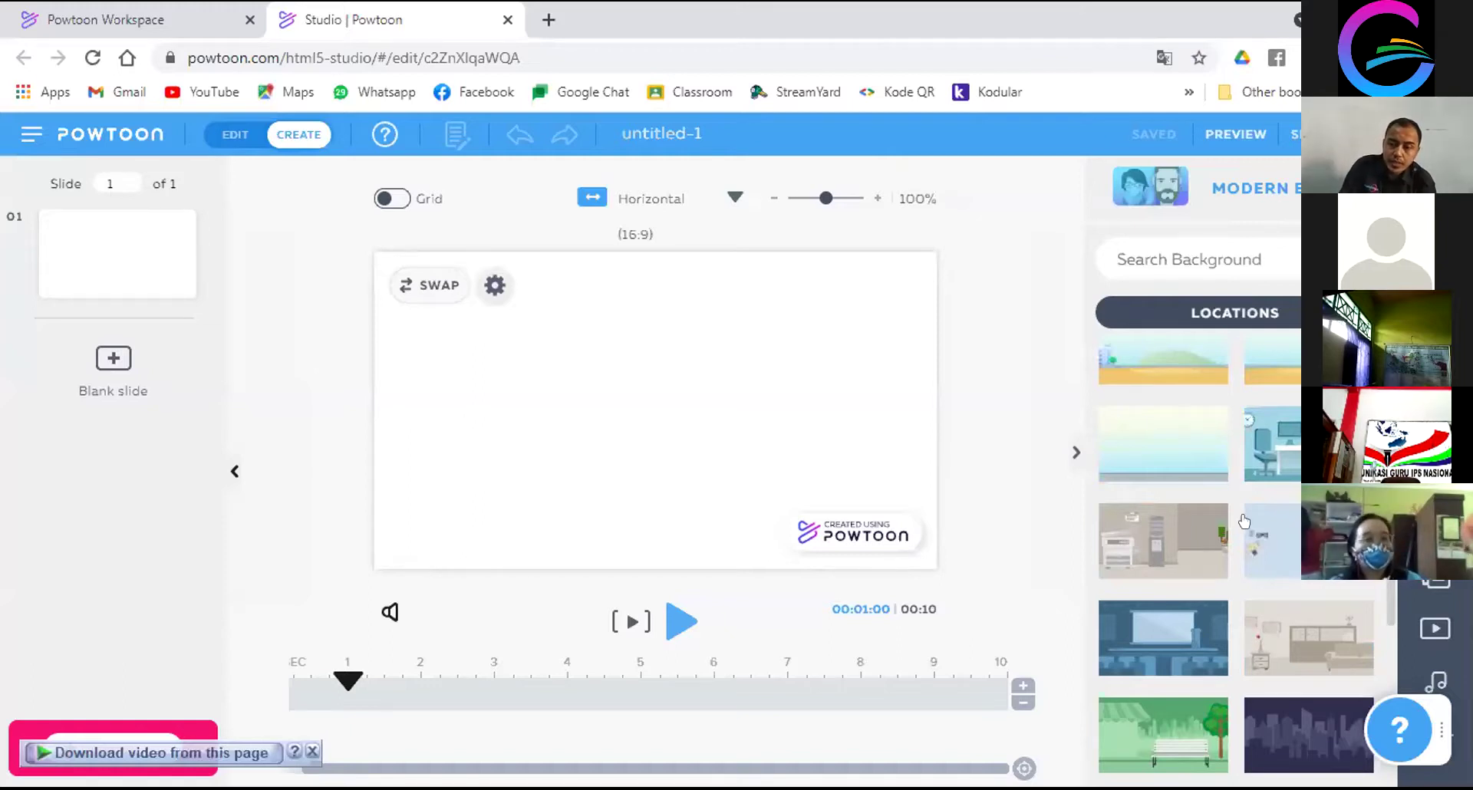
scroll(1243, 529, "down", 1)
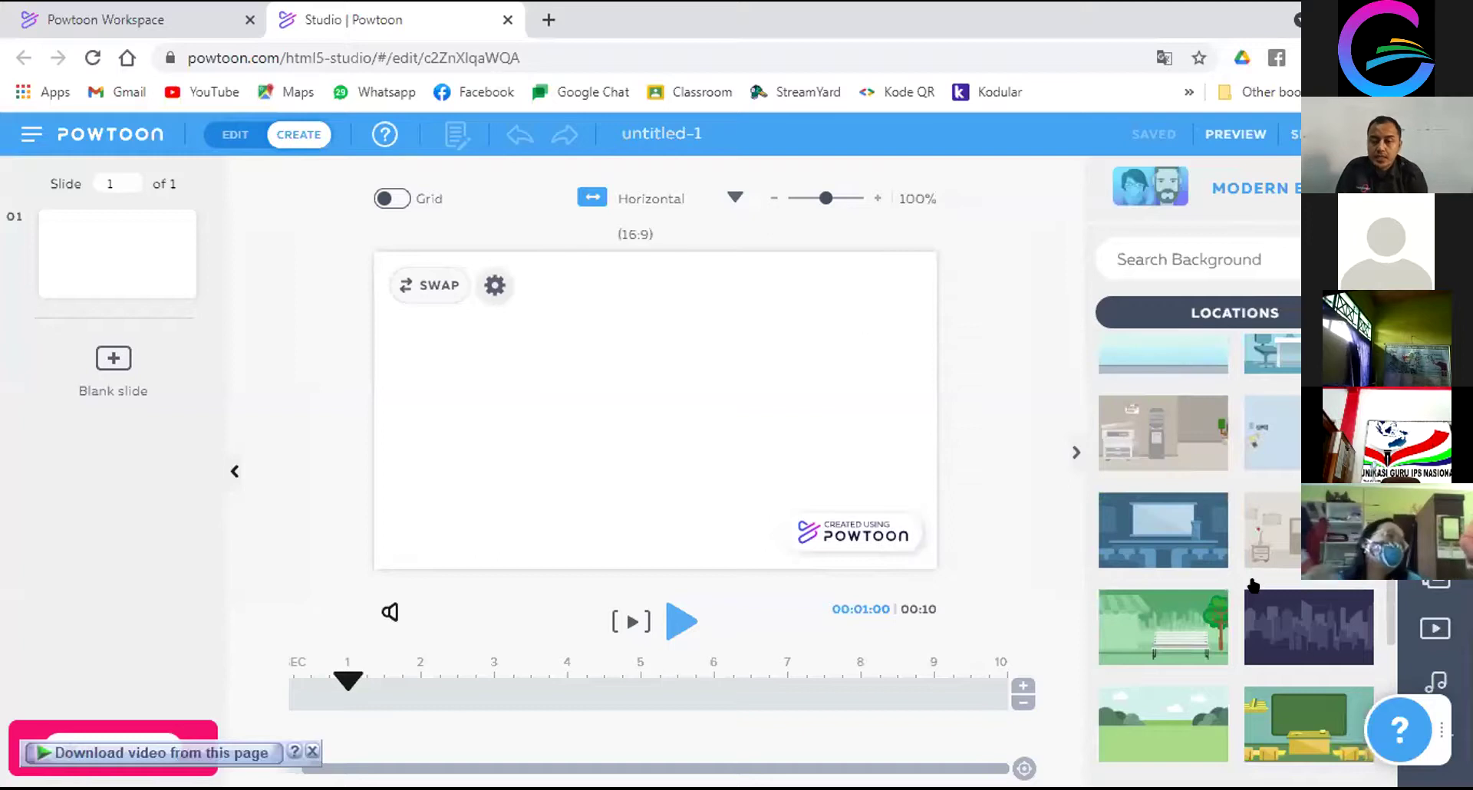
mouse_move(1269, 605)
scroll(1153, 617, "down", 1)
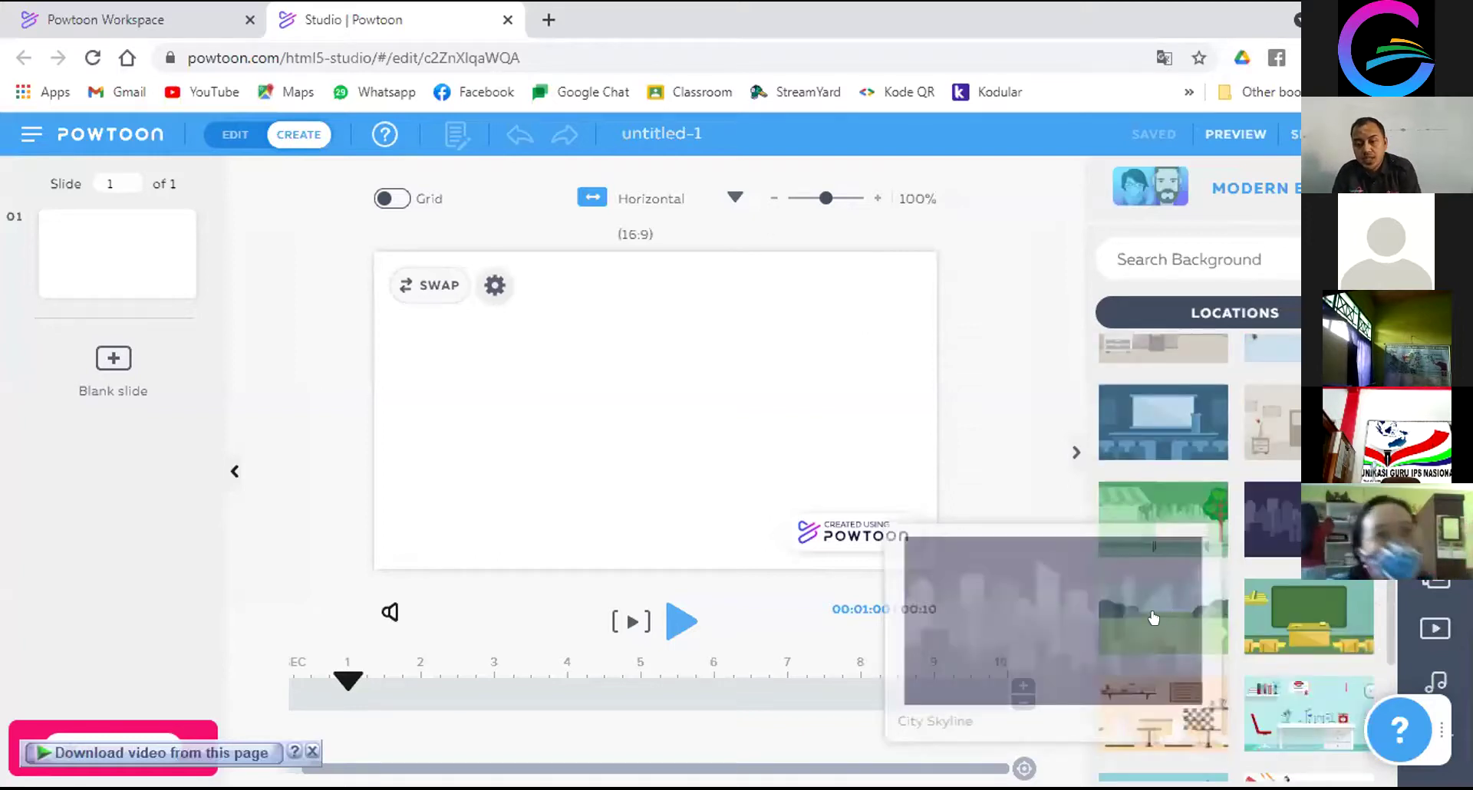
left_click(1152, 618)
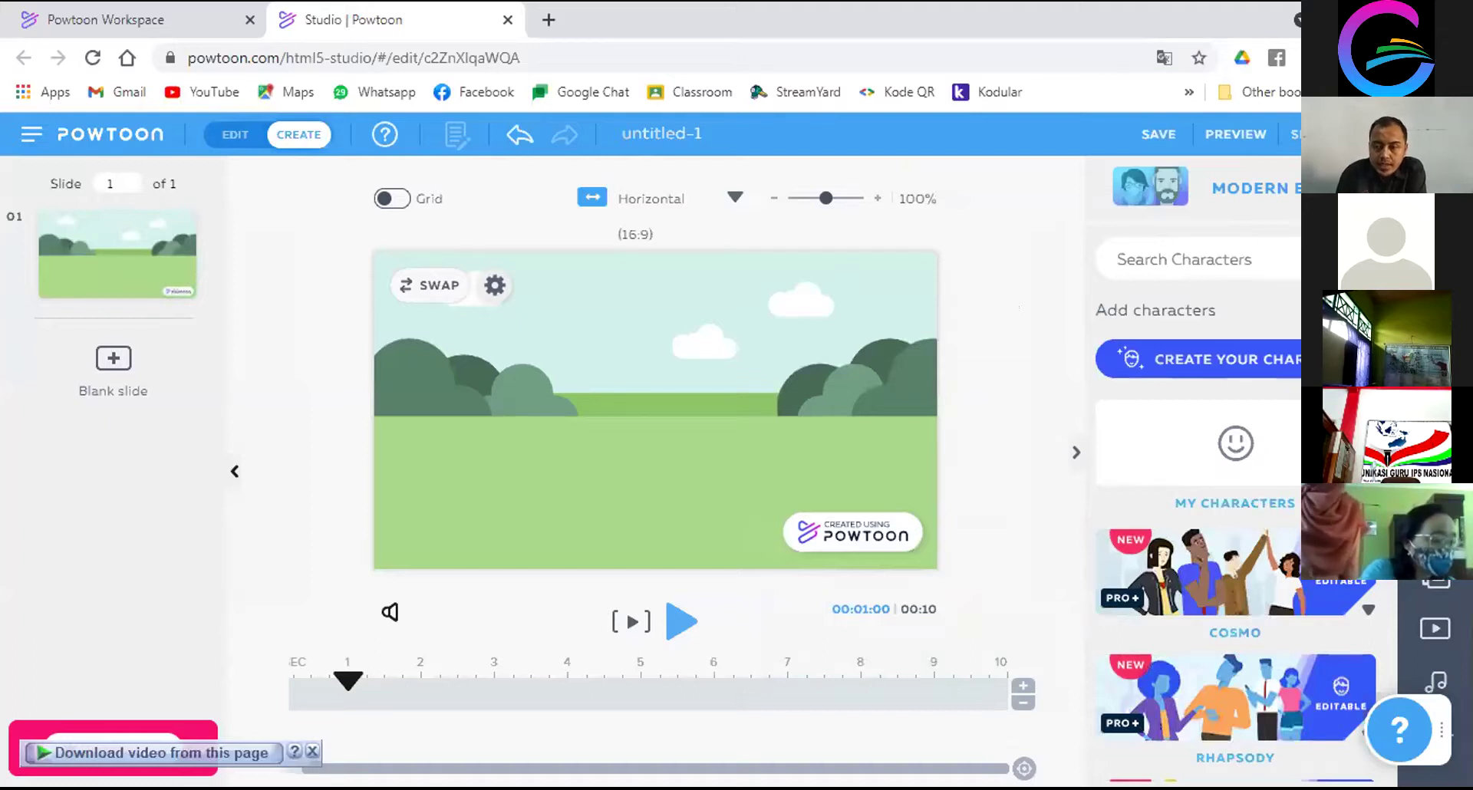
Look through the character collections and open The Office - Free collection
scroll(1234, 537, "down", 2)
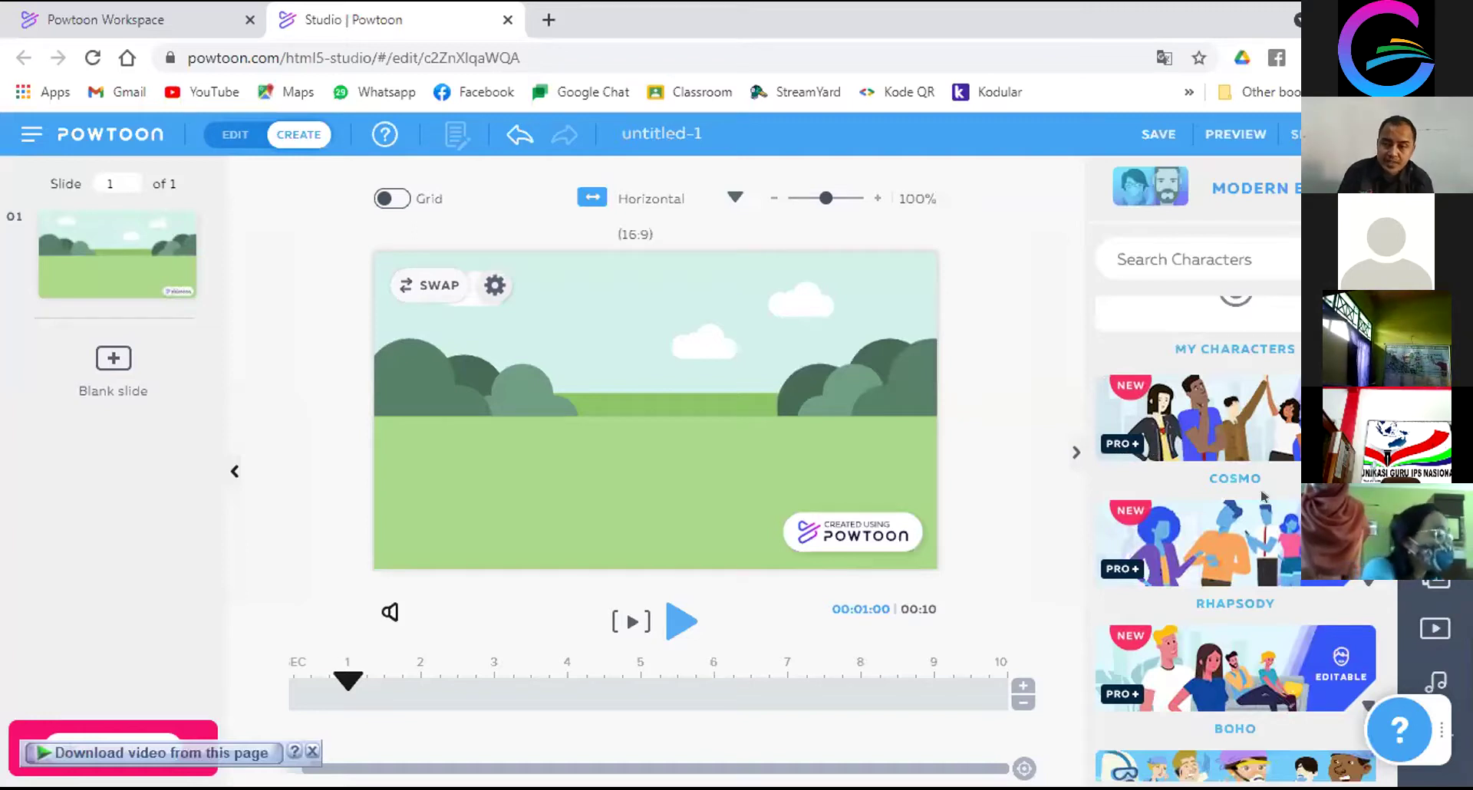
scroll(1196, 461, "down", 4)
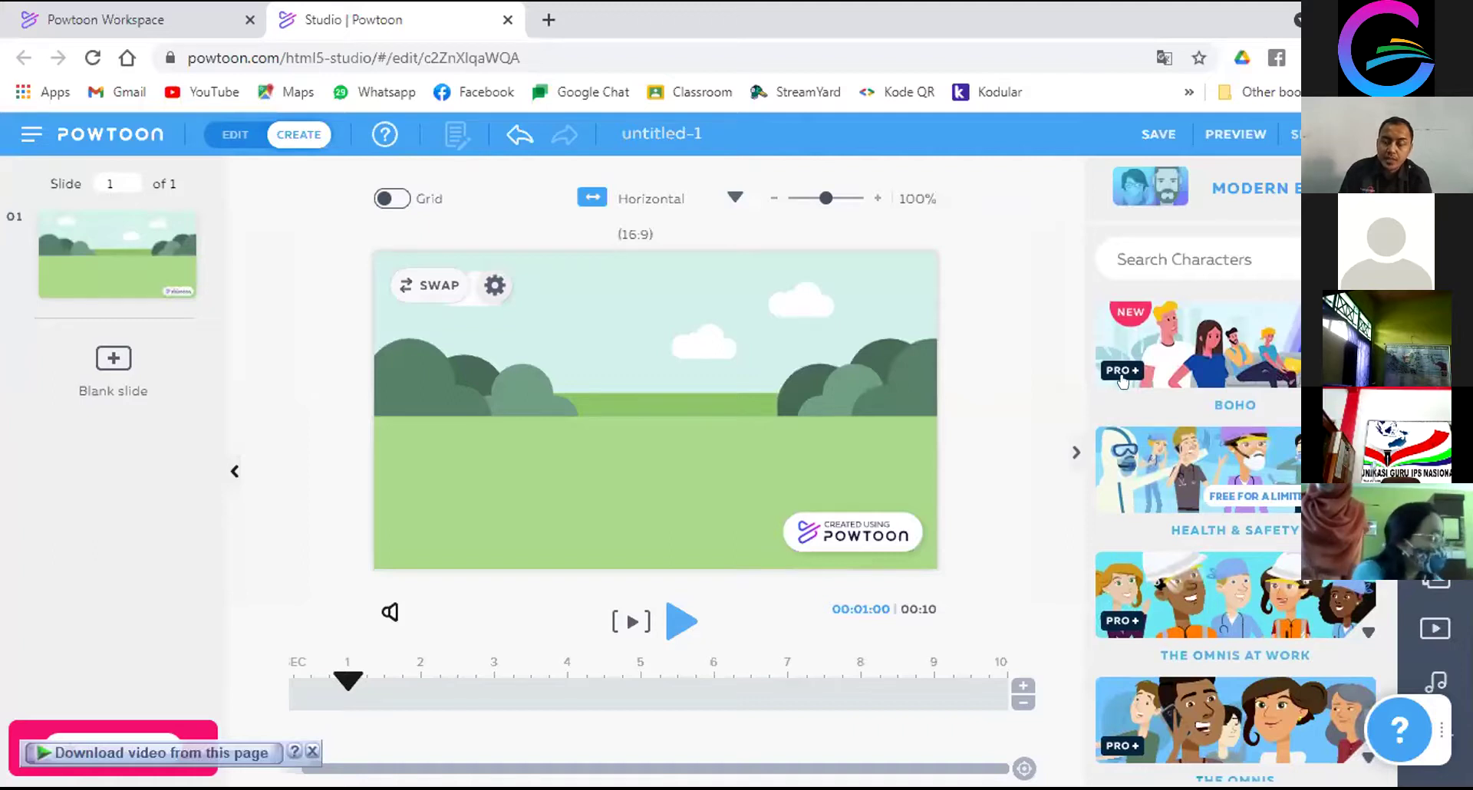
scroll(1143, 451, "down", 3)
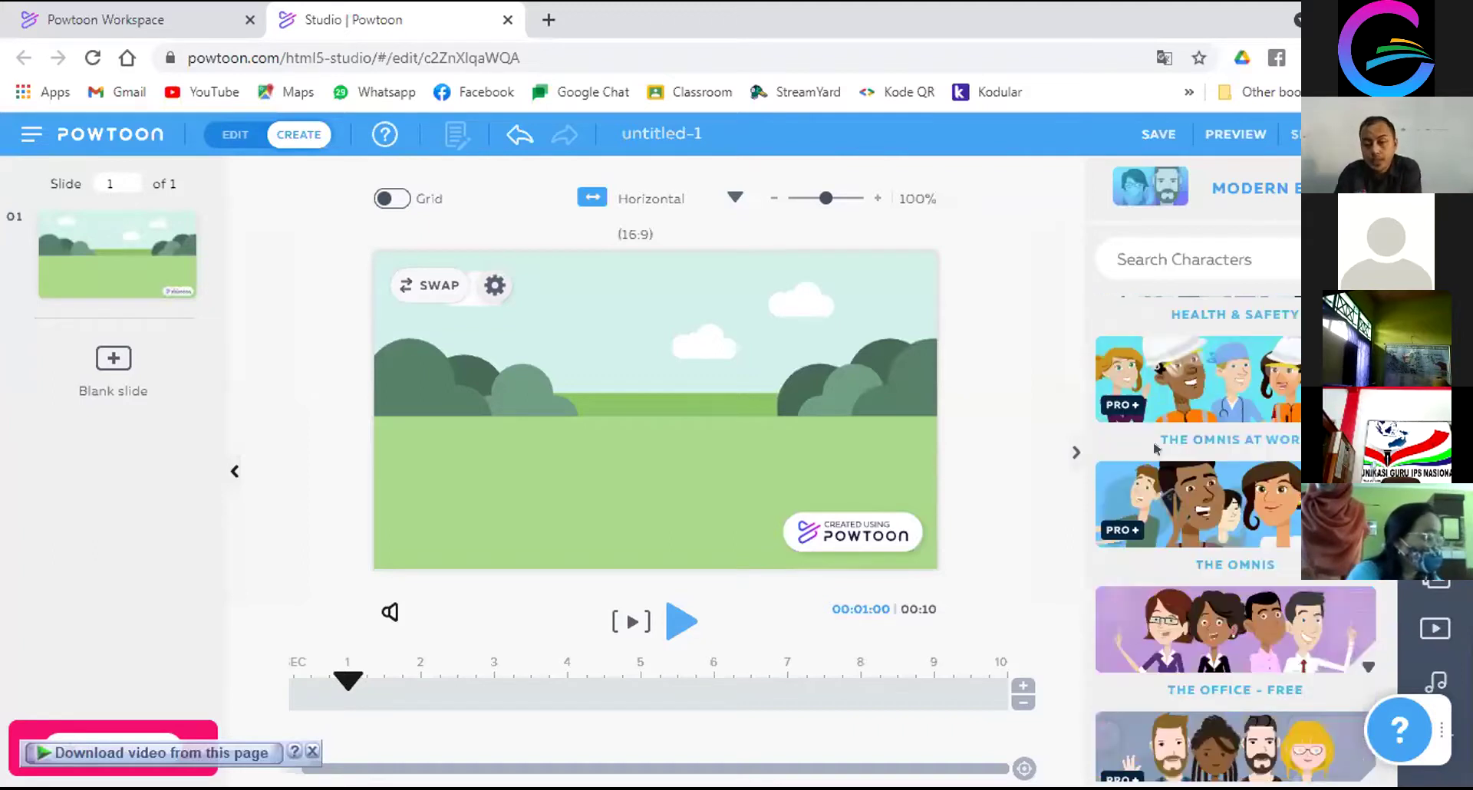
scroll(1158, 418, "down", 4)
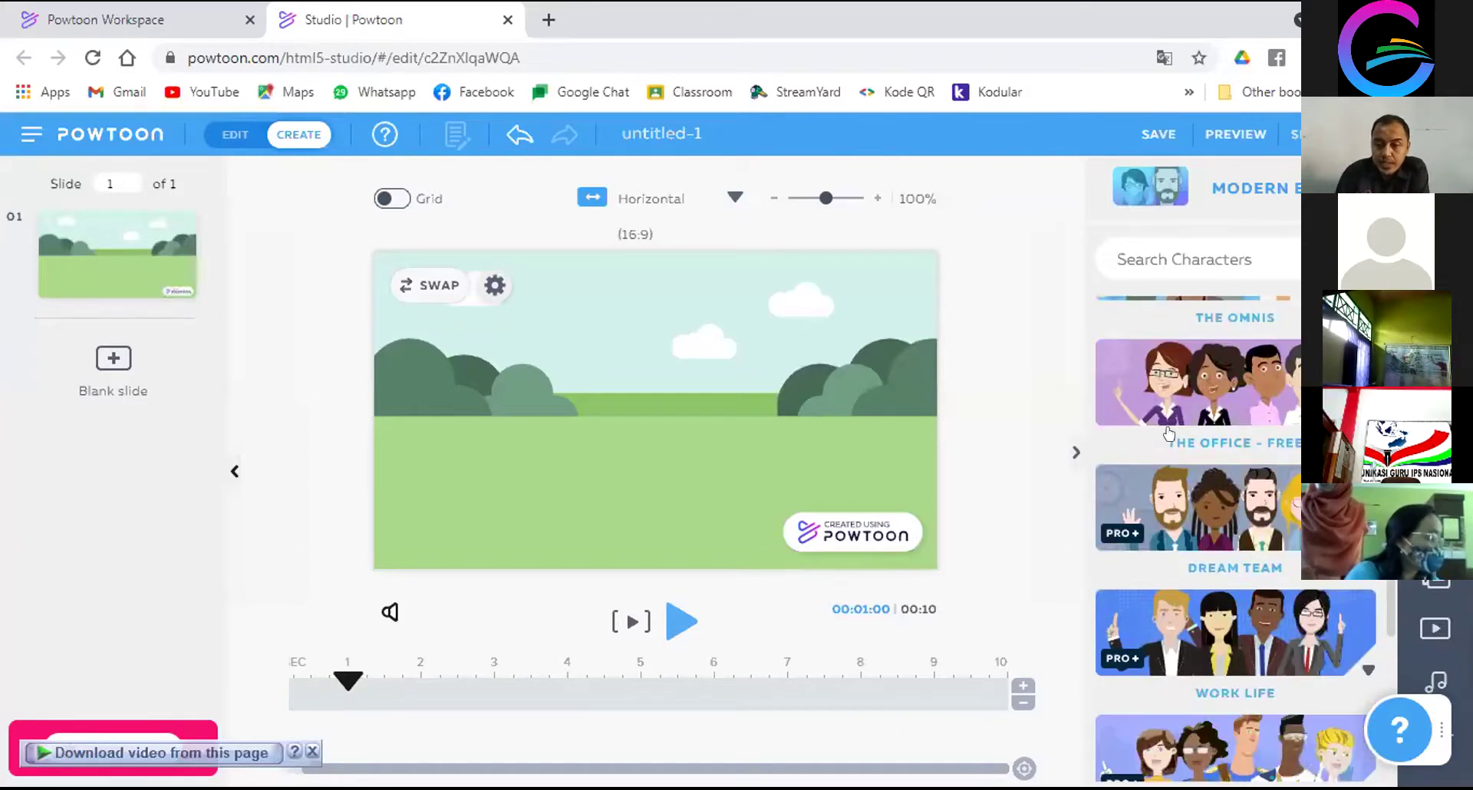
scroll(1207, 537, "up", 2)
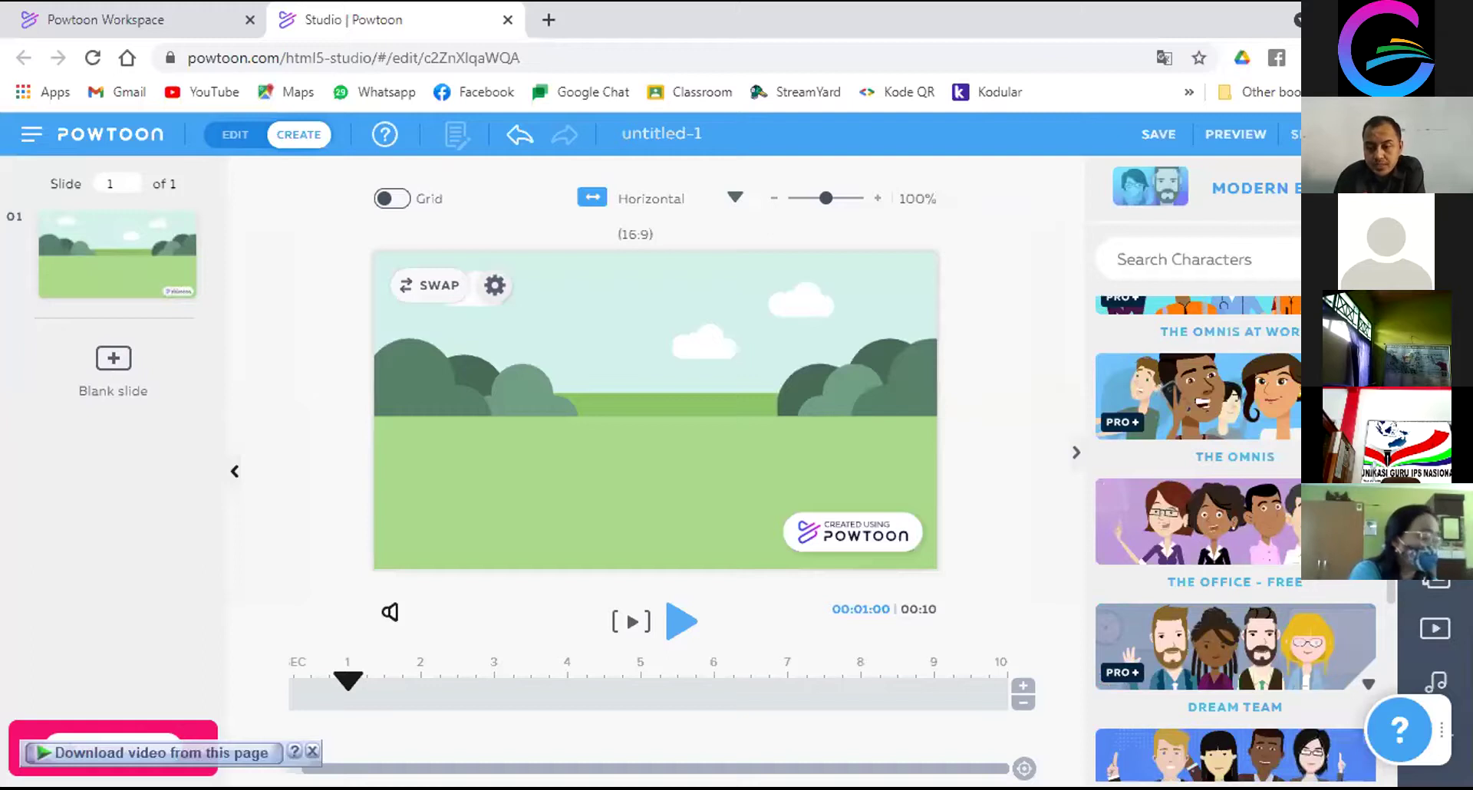
scroll(1235, 498, "down", 2)
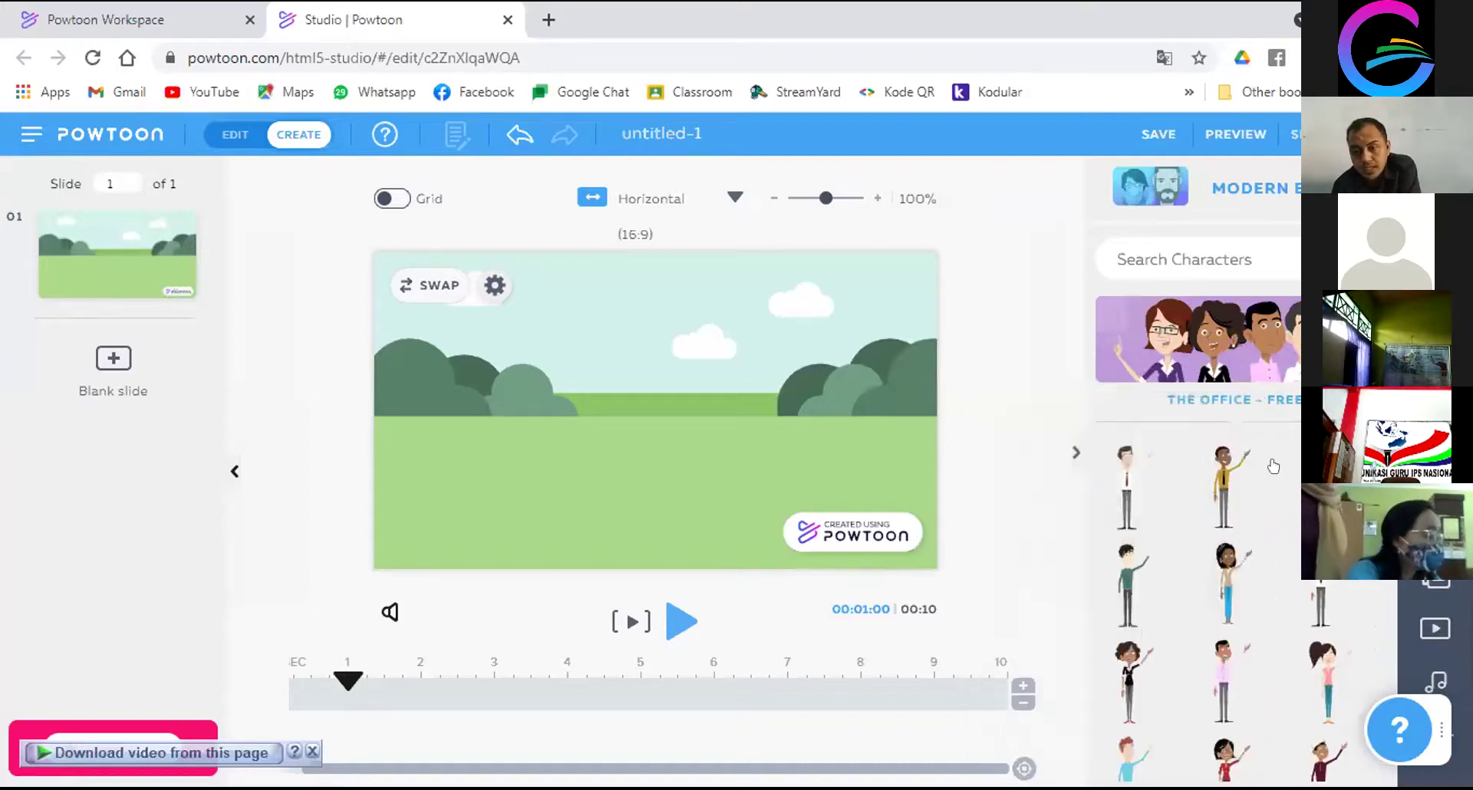
Add the black-haired man in the green sweater in the Hello pose, enlarged and placed on the slide's left side
mouse_move(1260, 495)
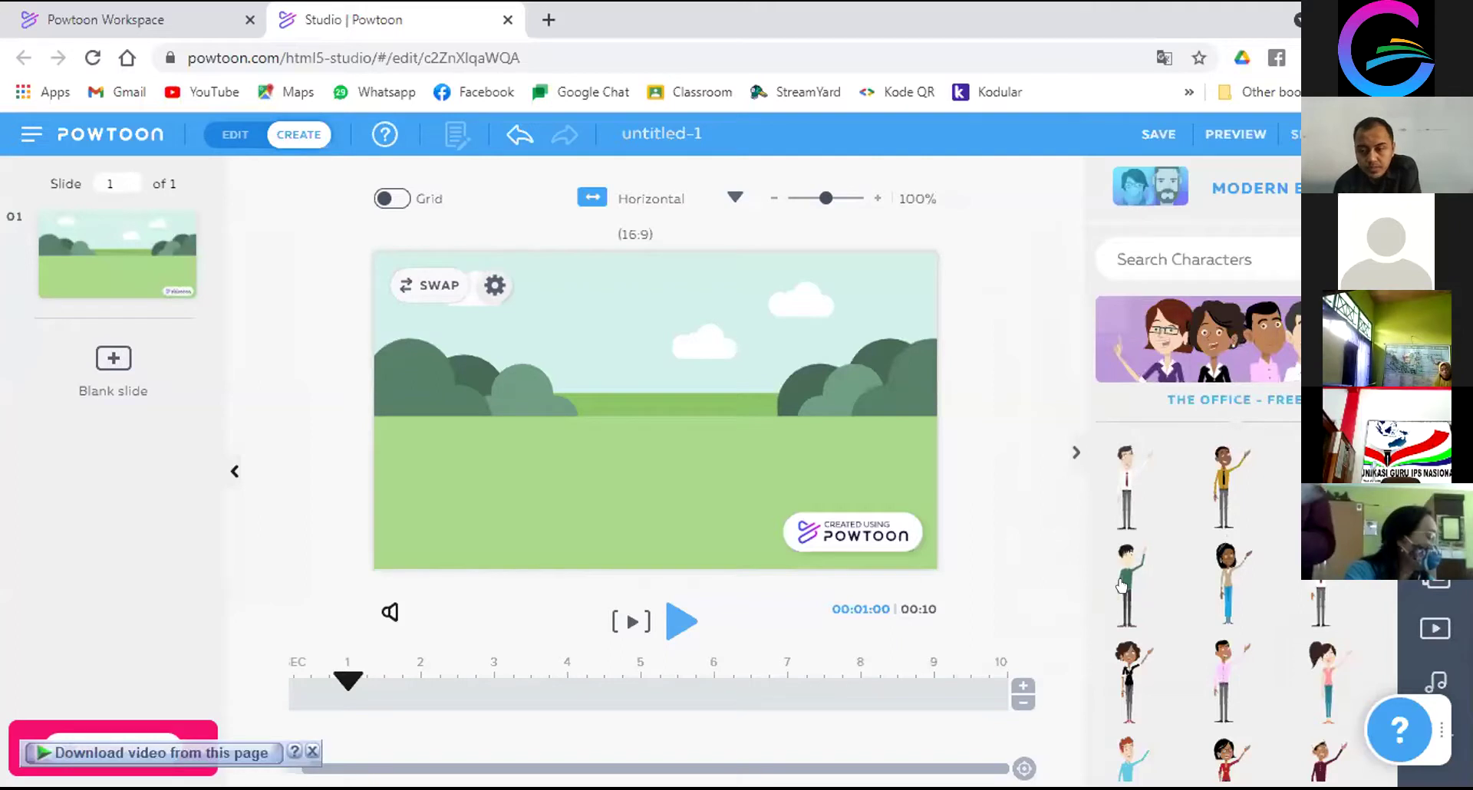
mouse_move(1118, 586)
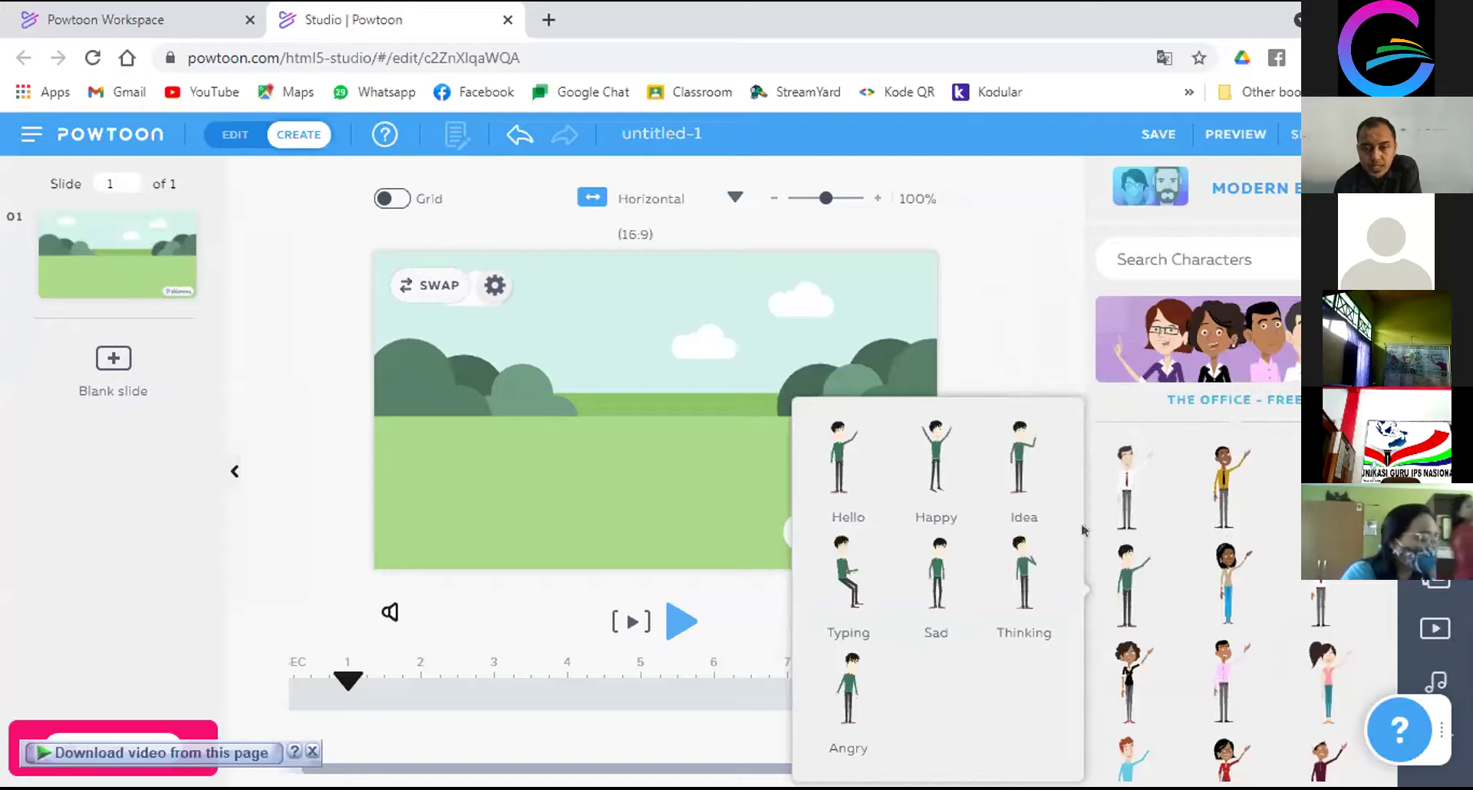
left_click(829, 464)
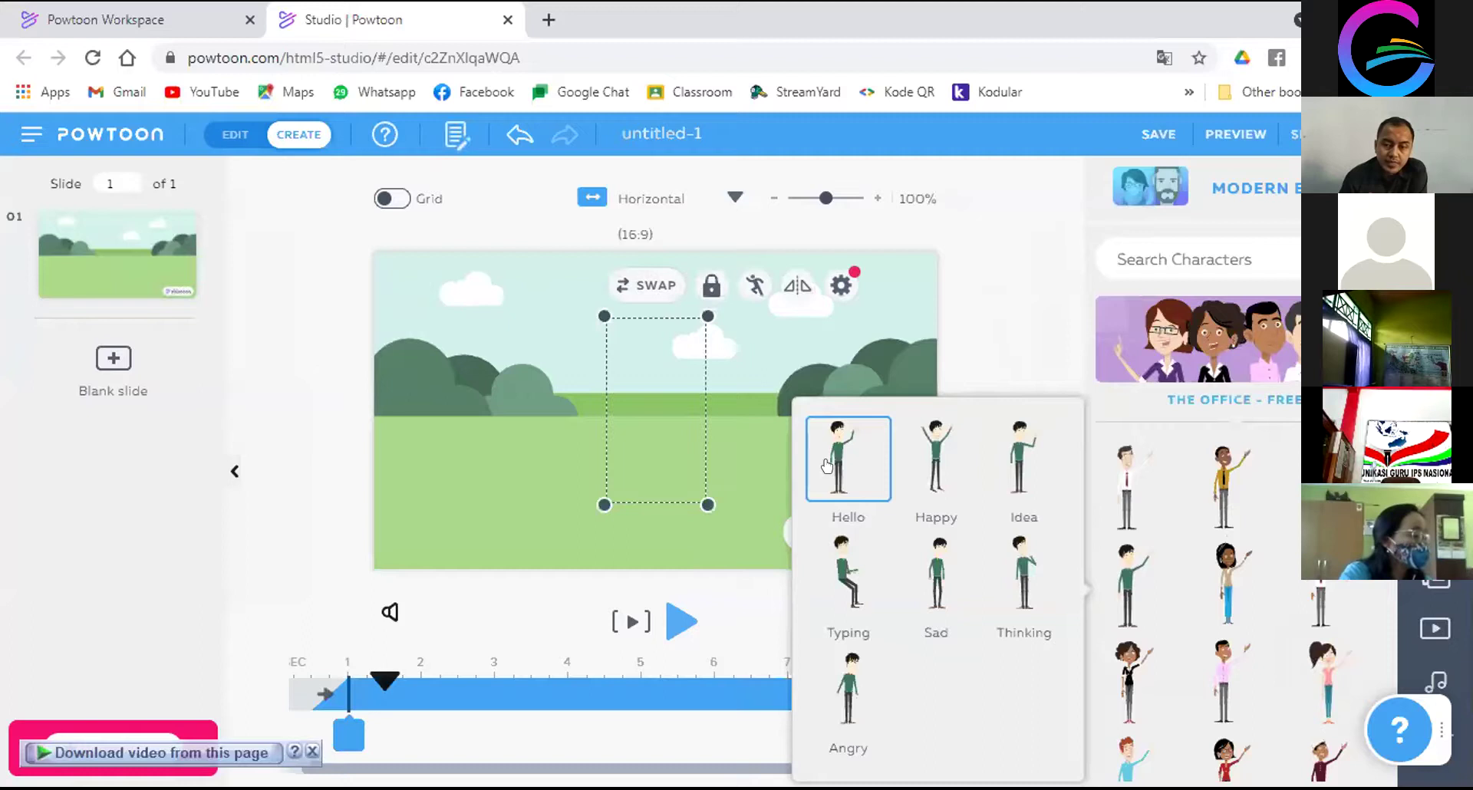
left_click_drag(625, 420, 432, 519)
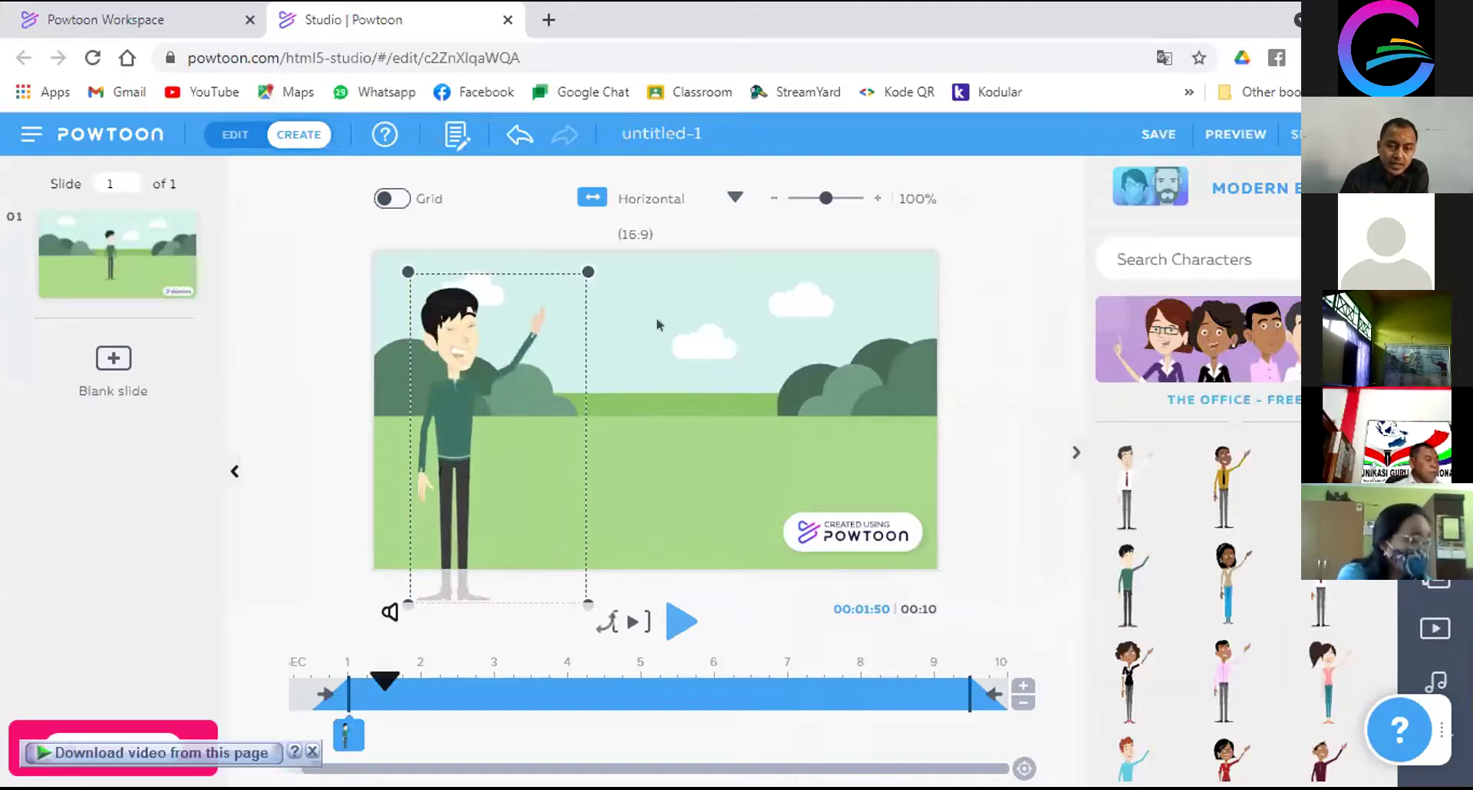
left_click(436, 433)
left_click_drag(435, 433, 451, 467)
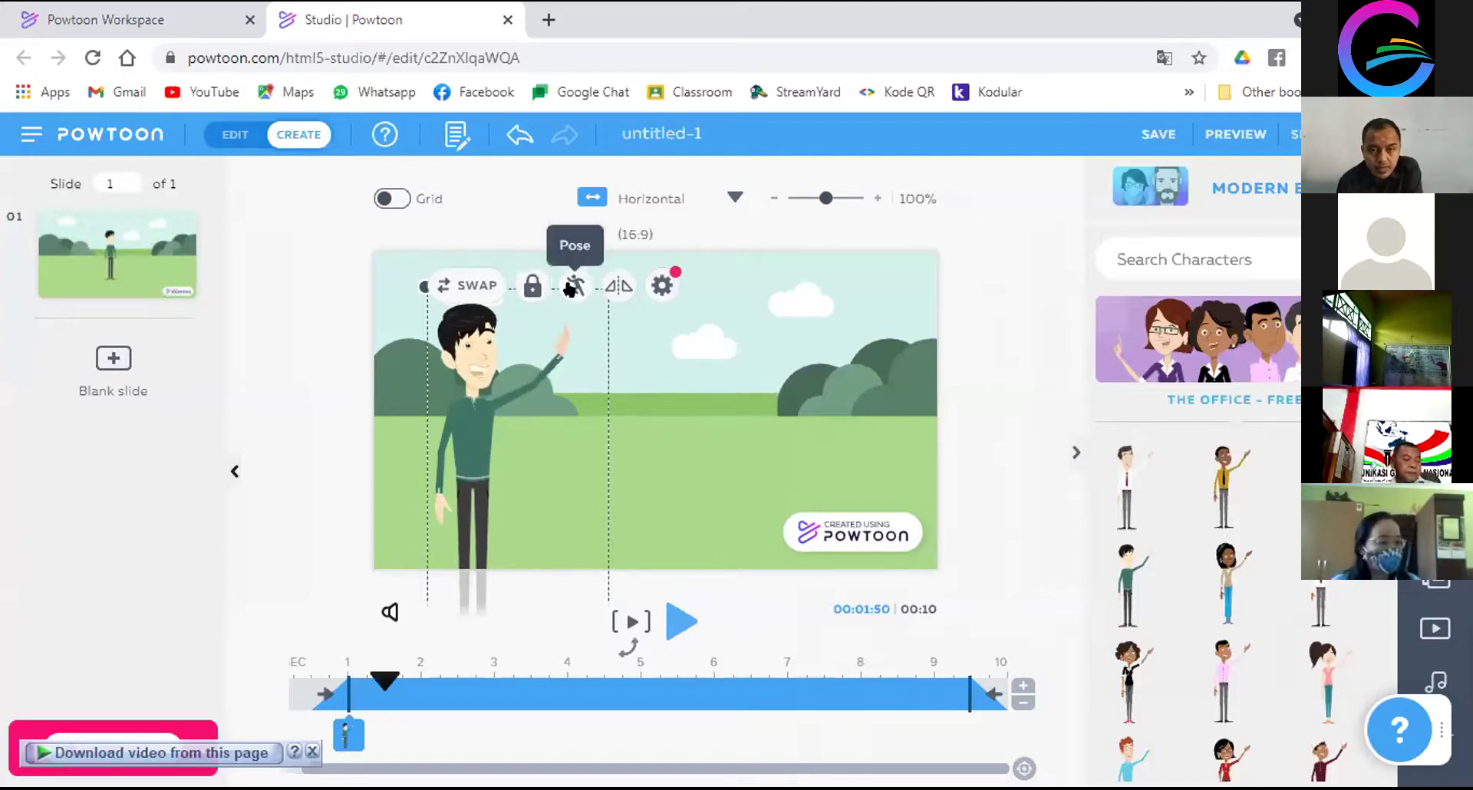
View the man's available poses, close them without choosing another, and shift him slightly to the right on the slide
left_click(573, 286)
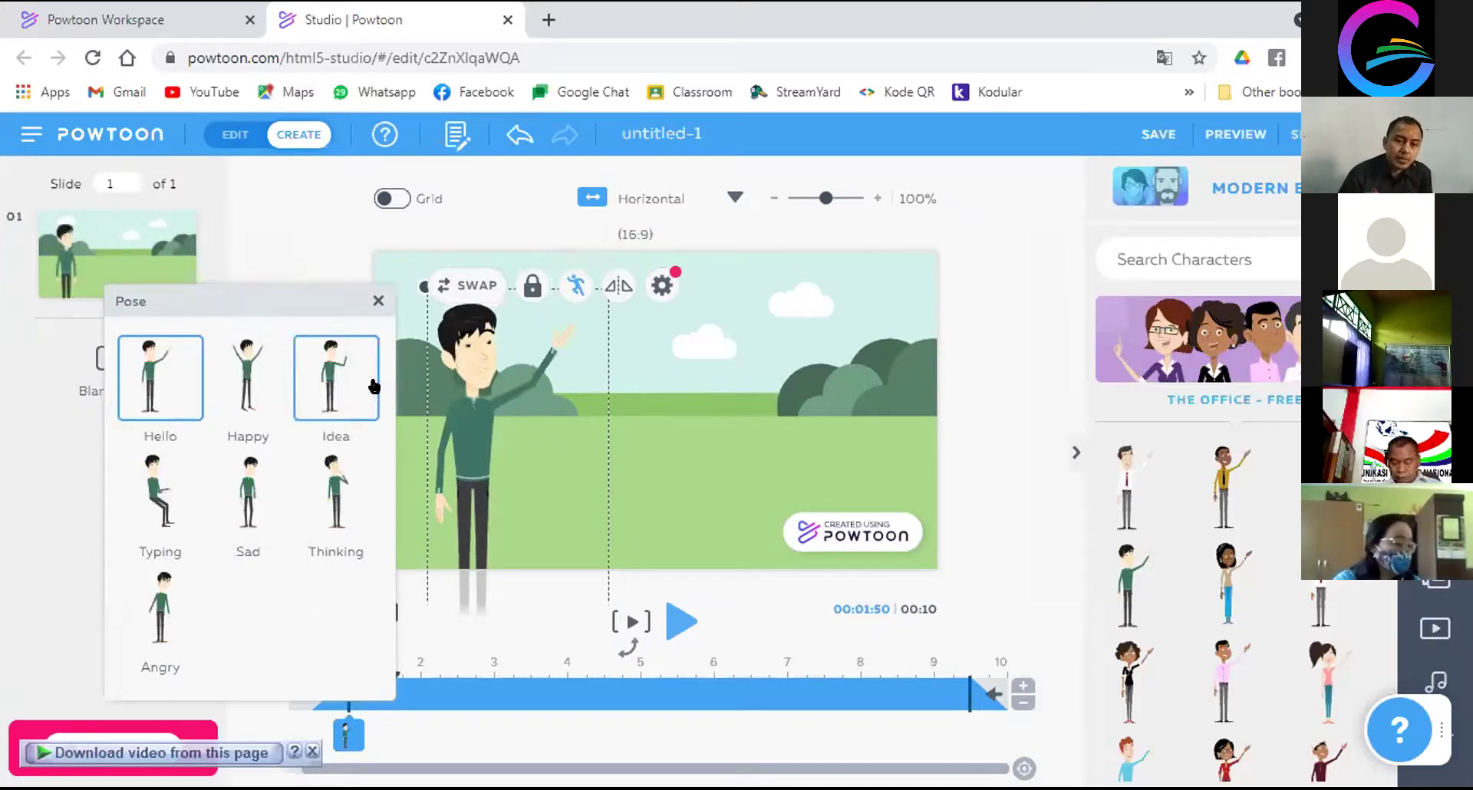
left_click(669, 415)
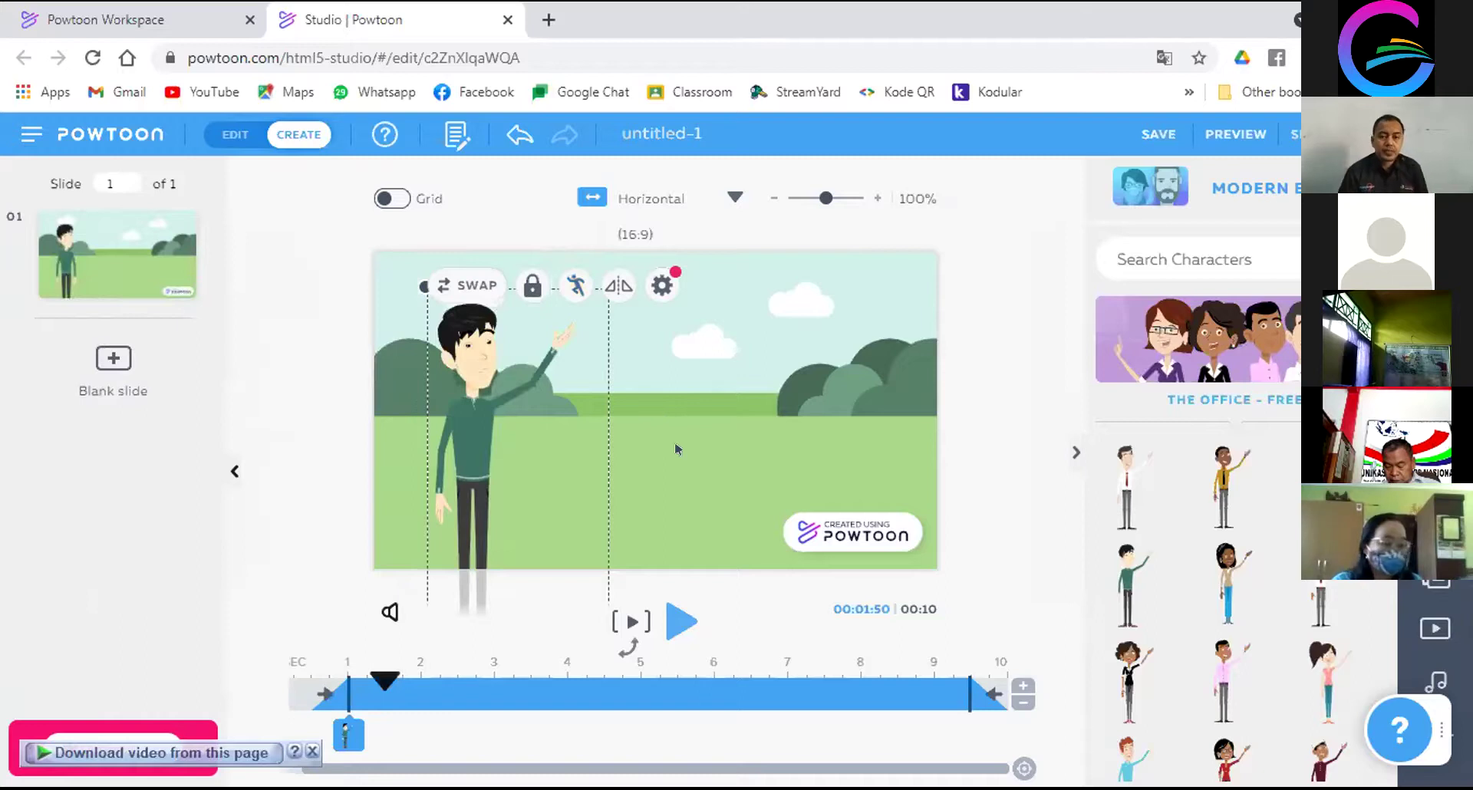
left_click(678, 448)
left_click_drag(461, 455, 484, 455)
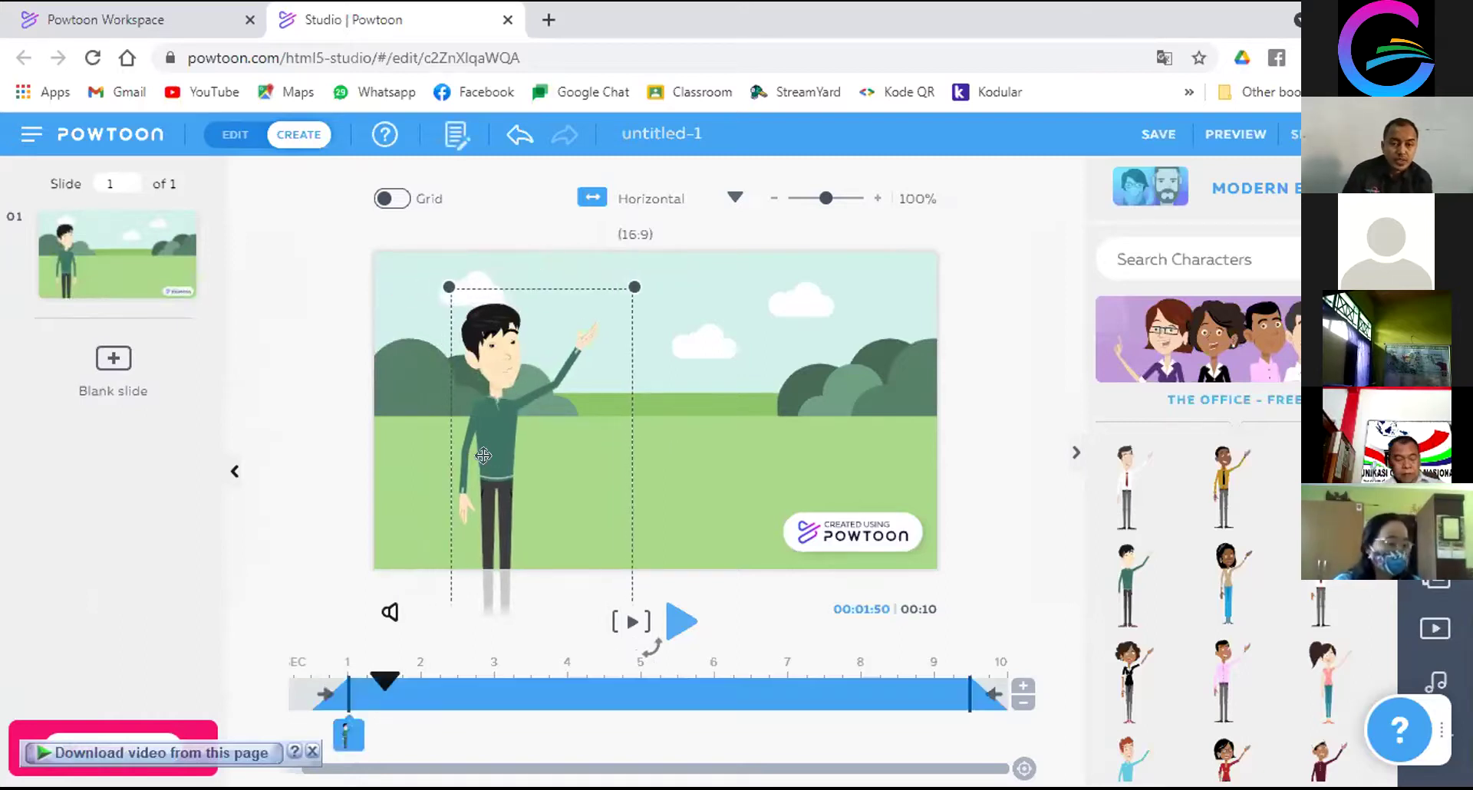
left_click(684, 462)
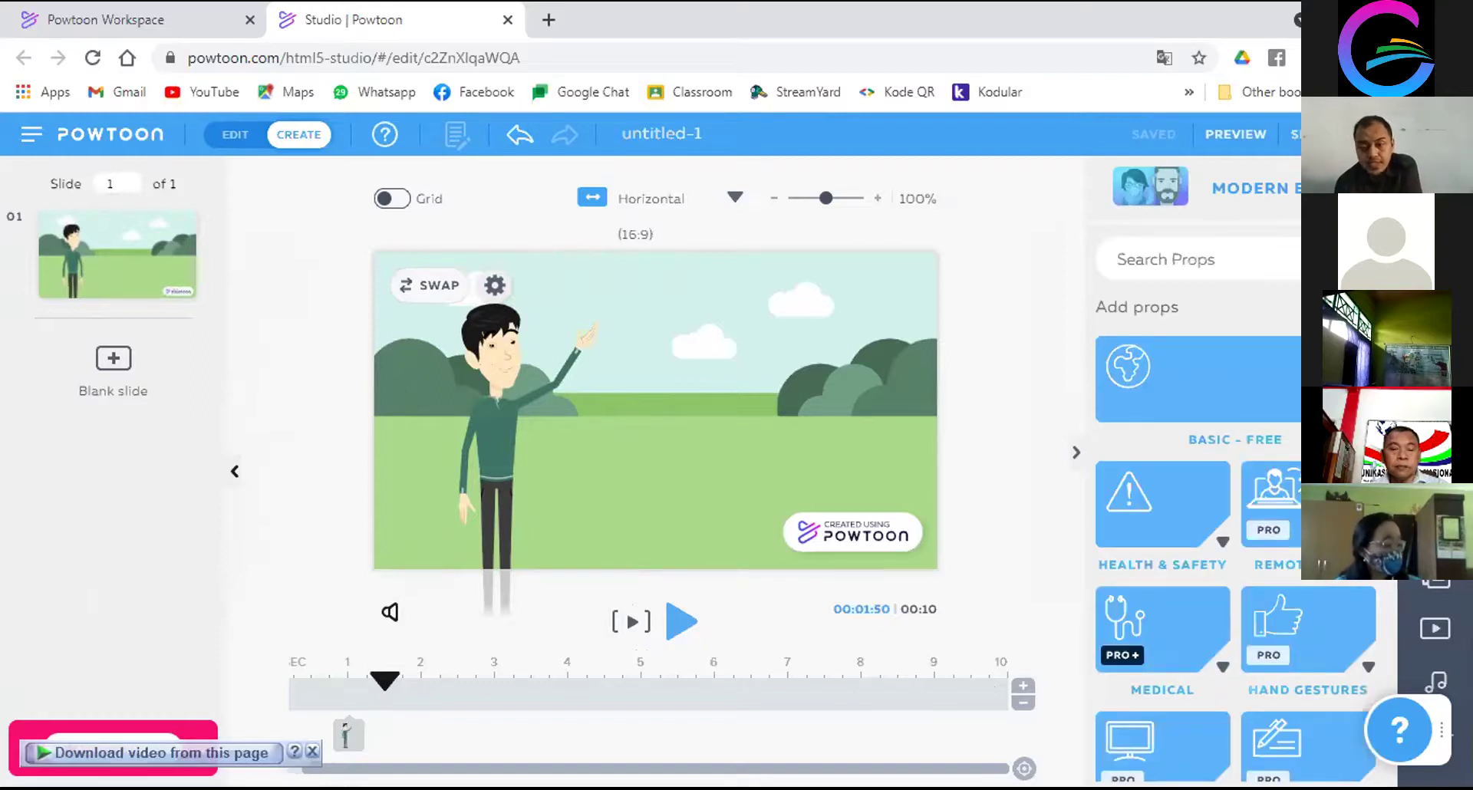
Look through the prop categories, move the floating help button out of the way, and open the Emoji - Free props
scroll(1220, 431, "down", 3)
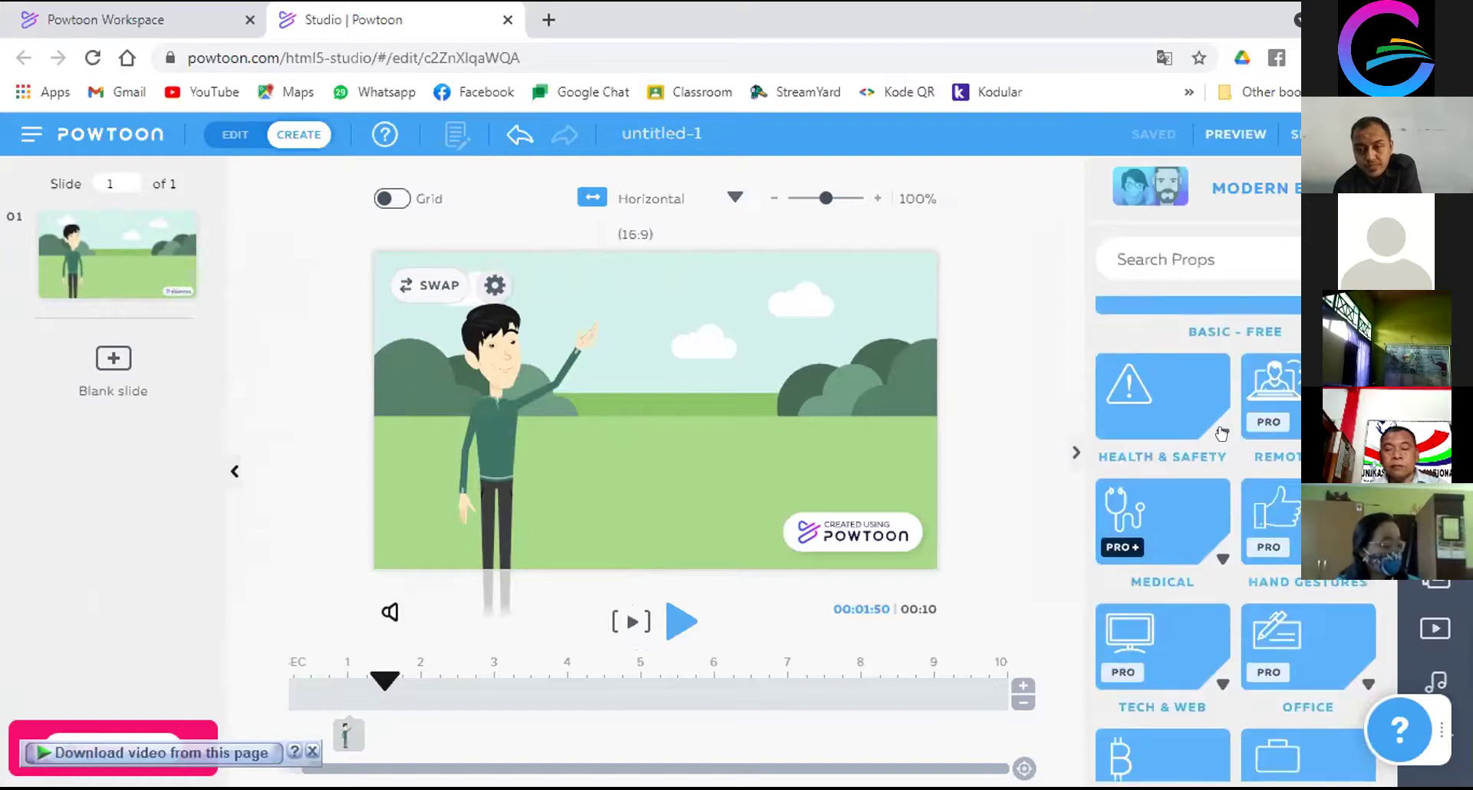
scroll(1221, 433, "down", 3)
scroll(1221, 433, "down", 4)
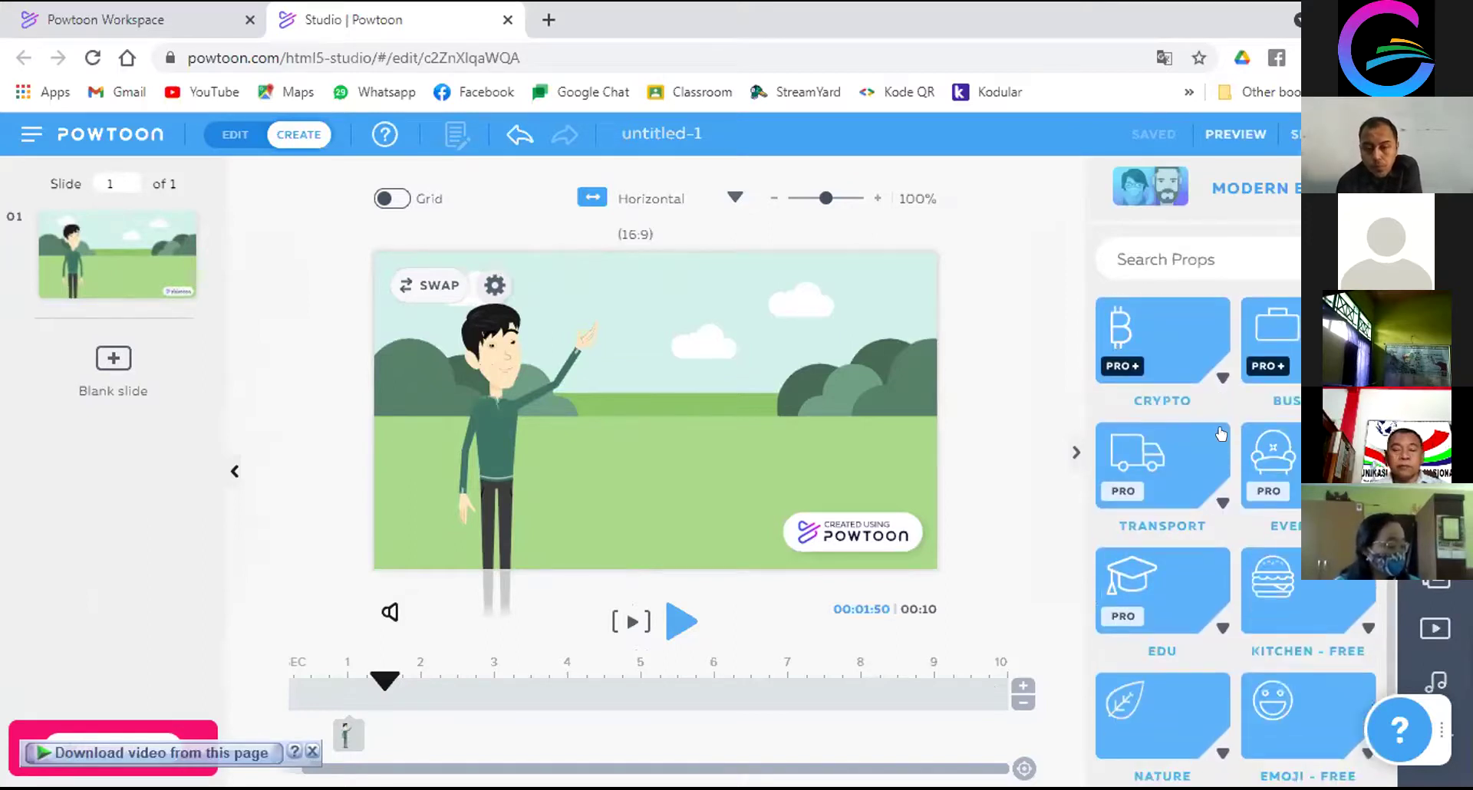
scroll(1221, 433, "down", 2)
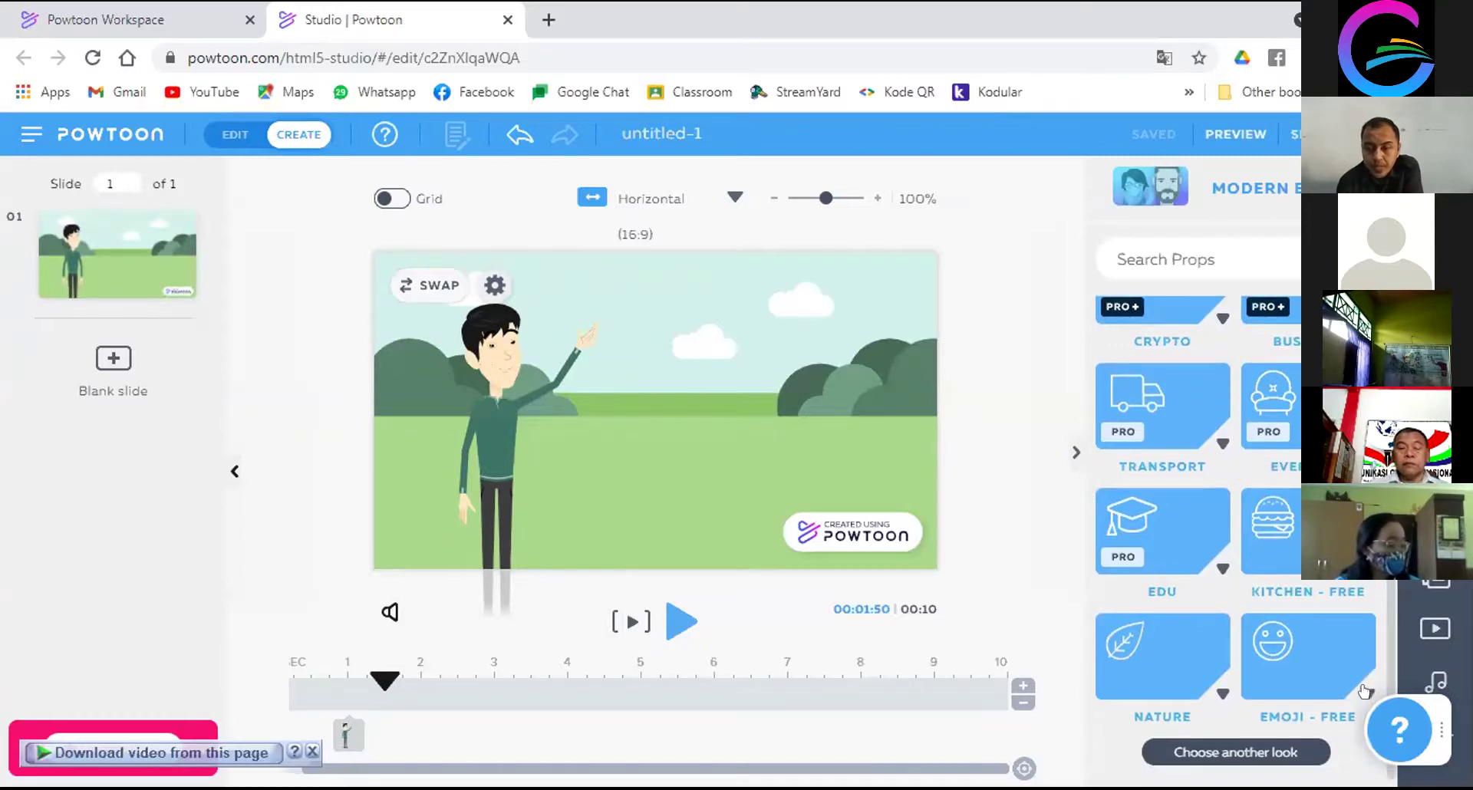
left_click_drag(1425, 724, 14, 744)
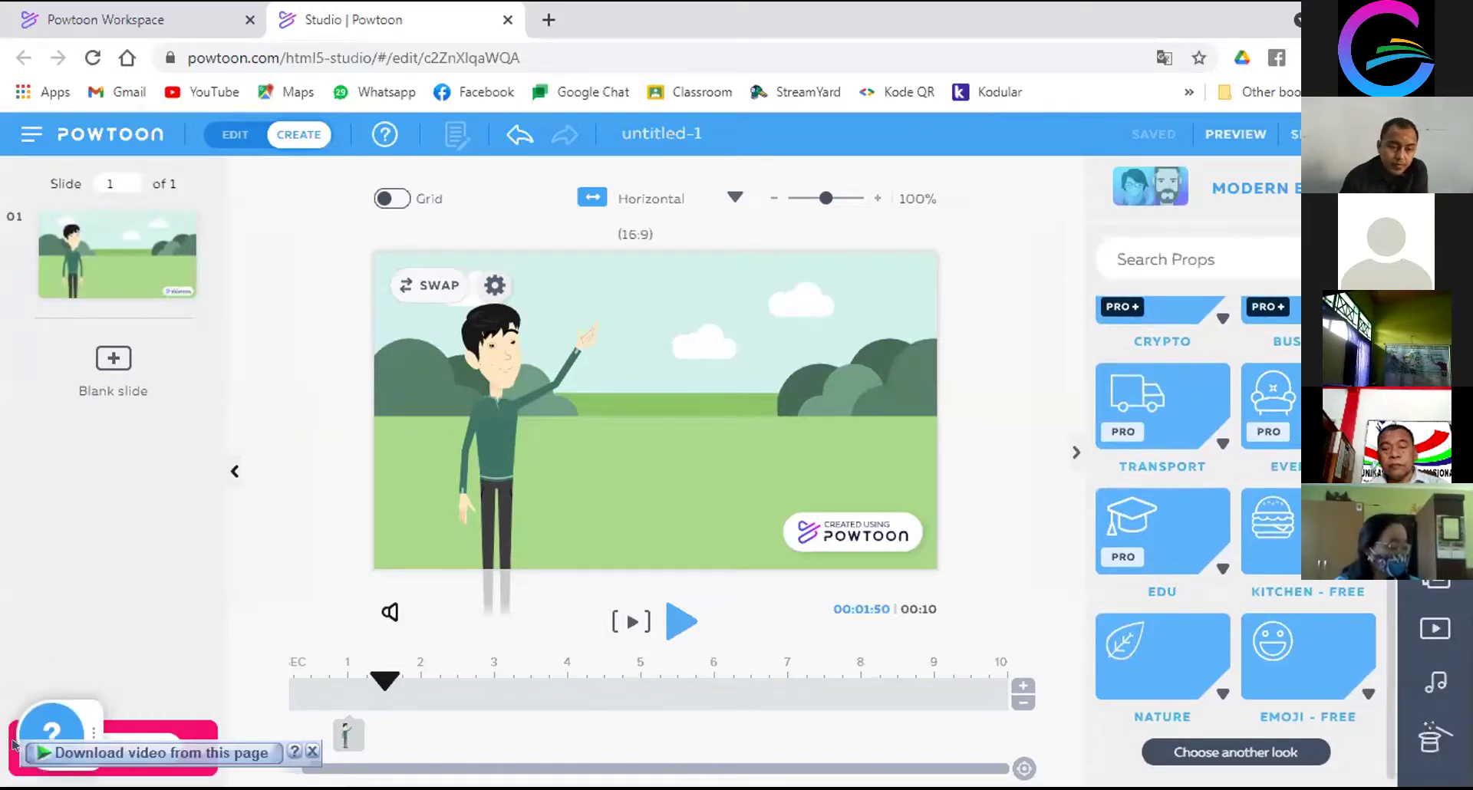
left_click(1364, 693)
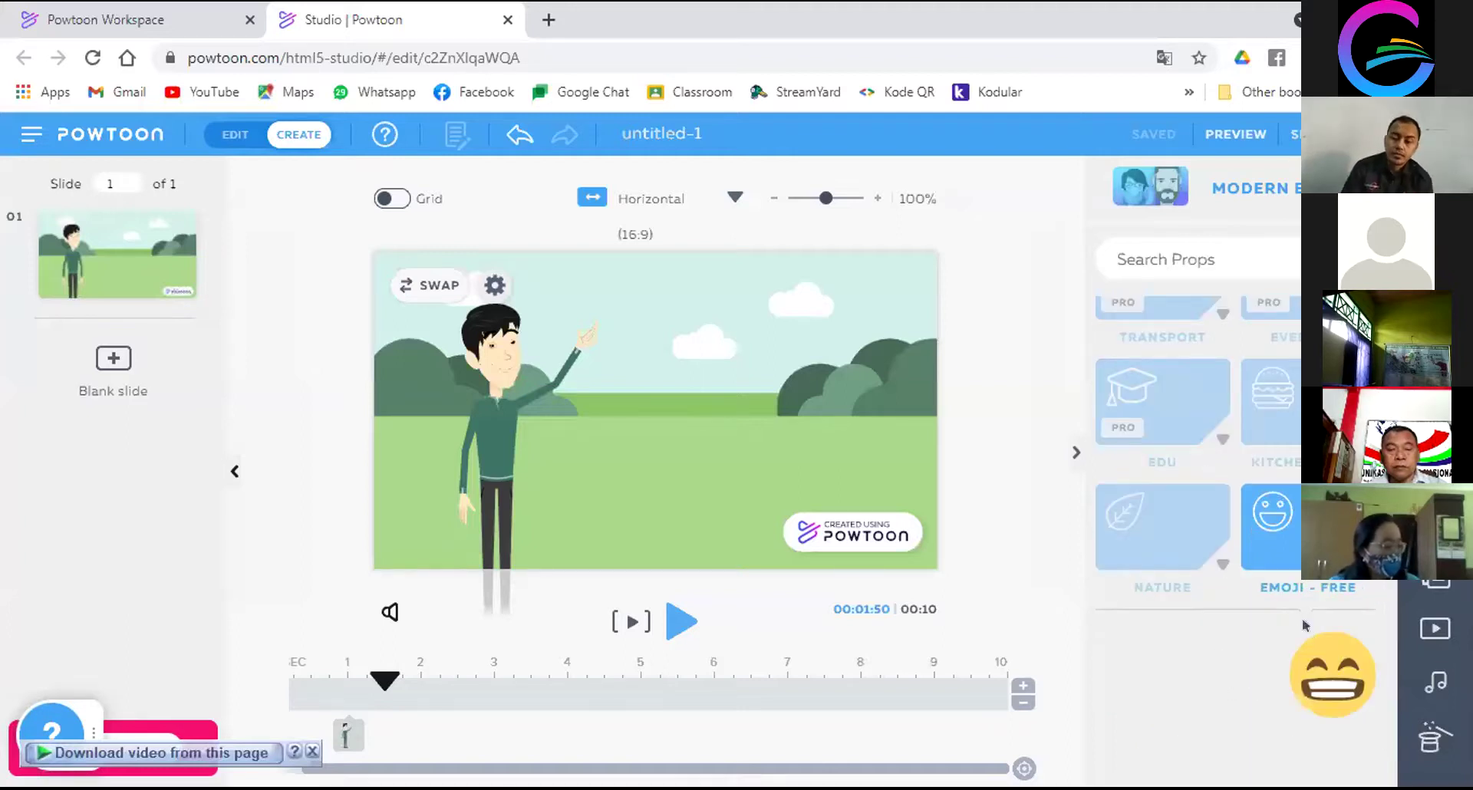
Open the Nature props and look through the fire, tree and bush graphics
scroll(1172, 654, "down", 2)
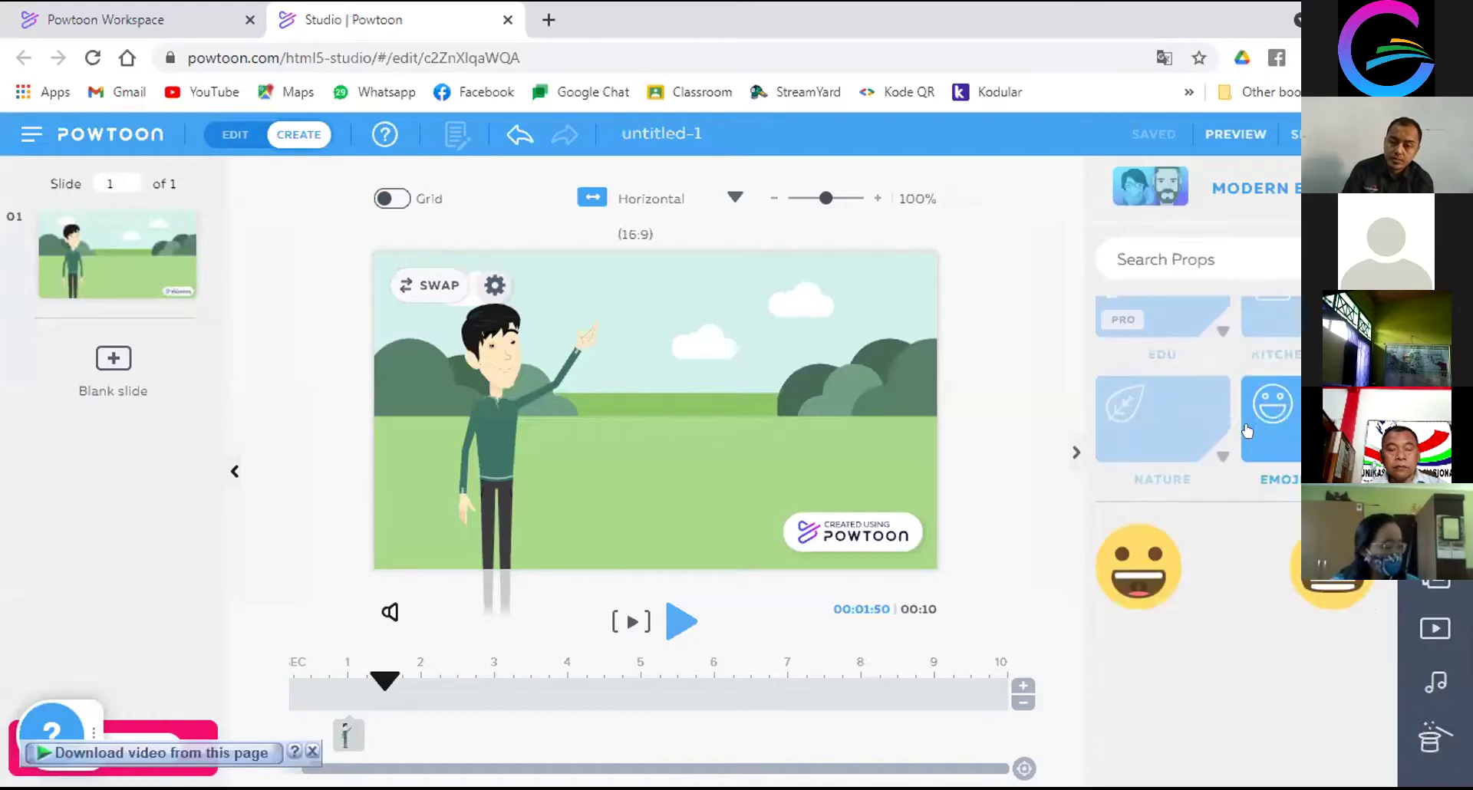
left_click(1219, 453)
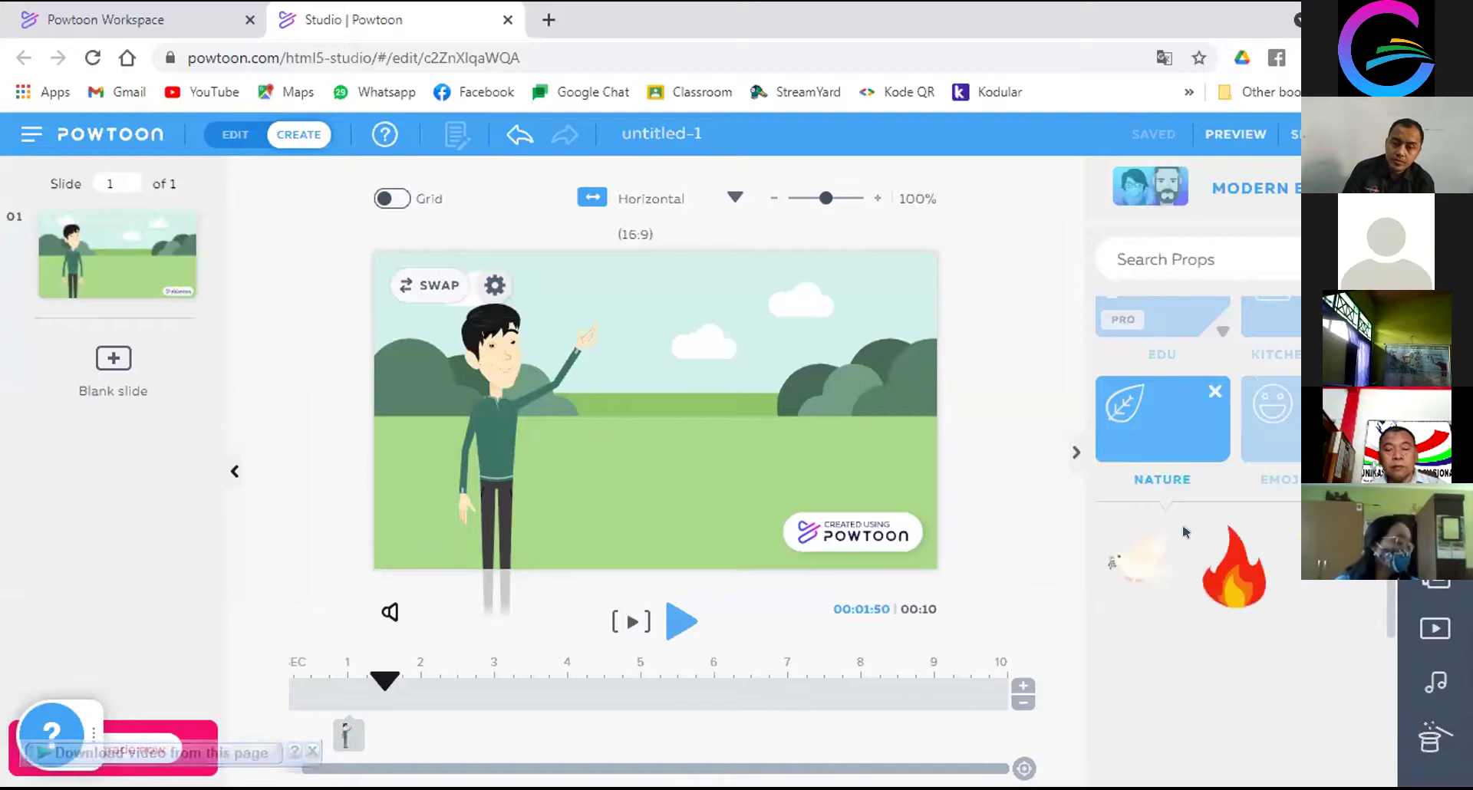
scroll(1188, 546, "down", 5)
scroll(1190, 549, "up", 7)
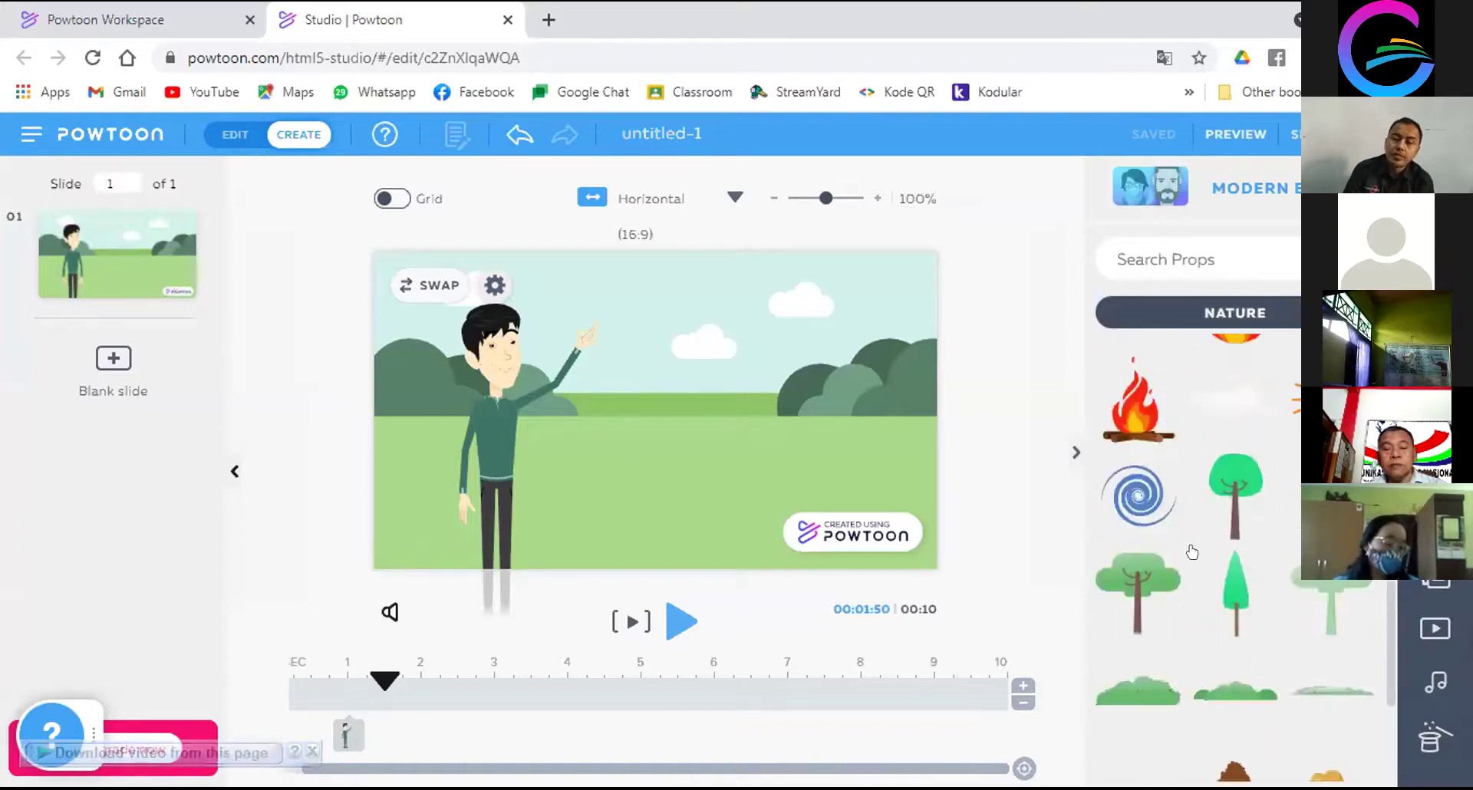
left_click(1190, 549)
scroll(1221, 549, "down", 5)
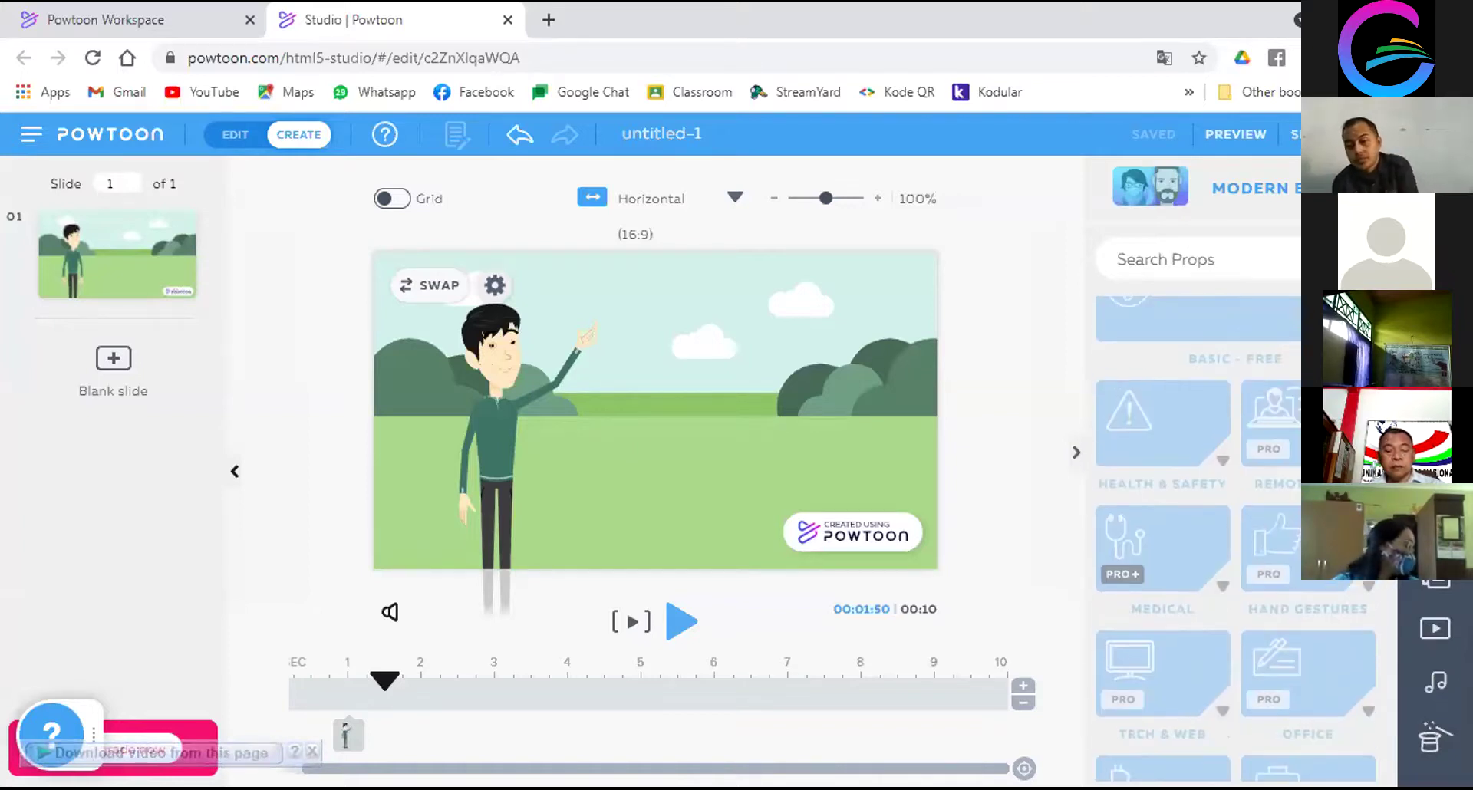
Switch to the shapes library, look through its categories, and browse the Basic Shapes collection
left_click(1434, 475)
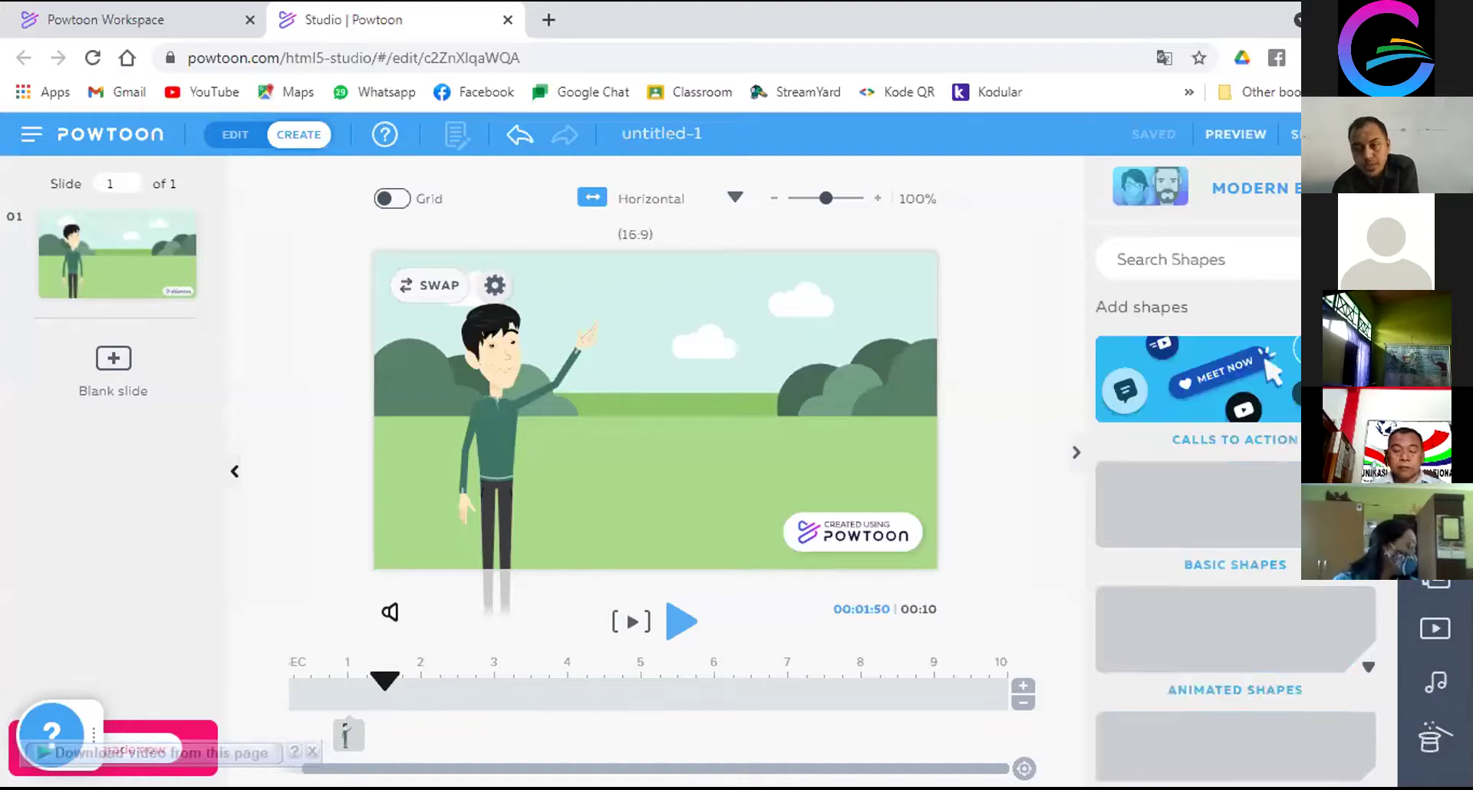
scroll(1246, 500, "down", 5)
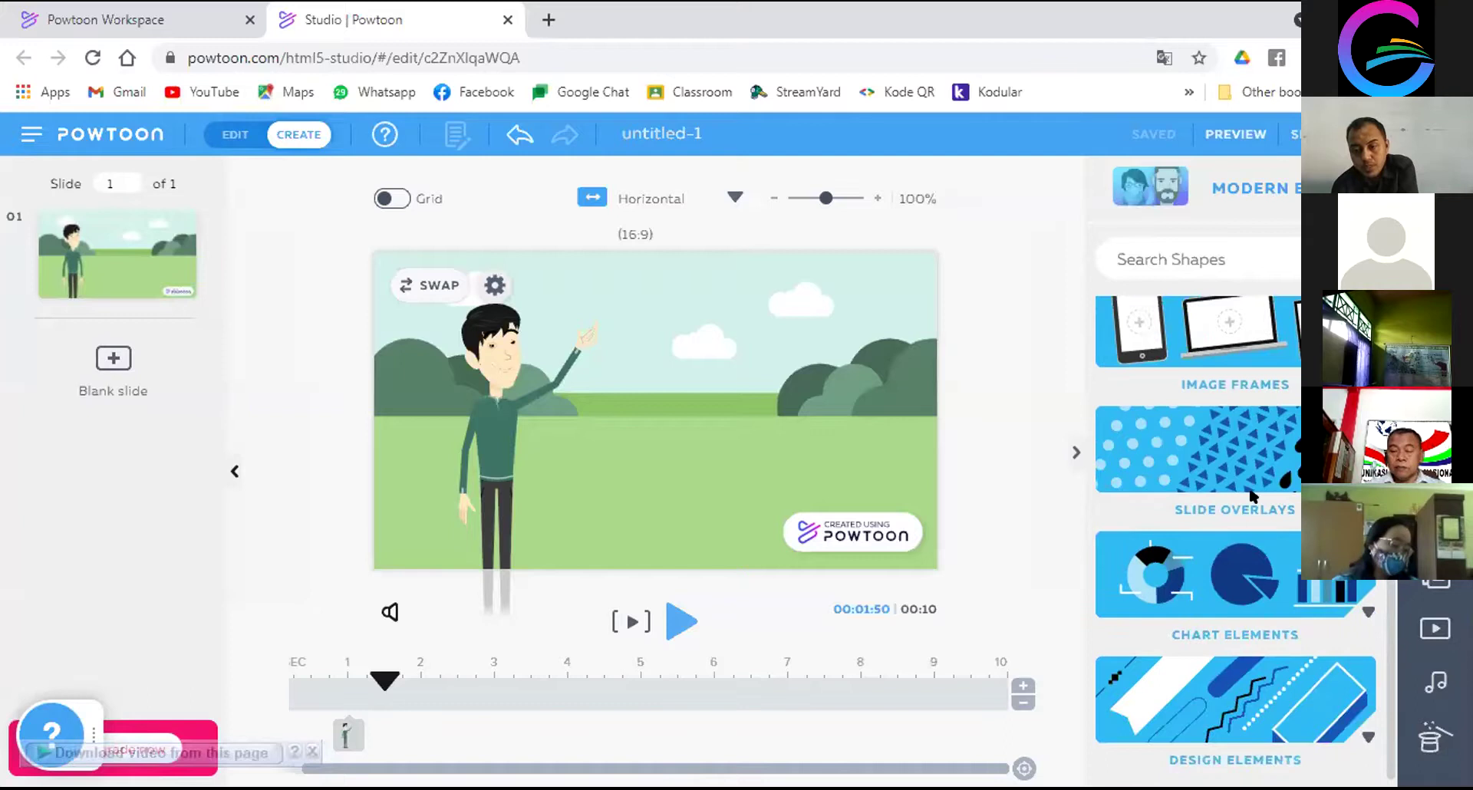
scroll(1252, 496, "up", 5)
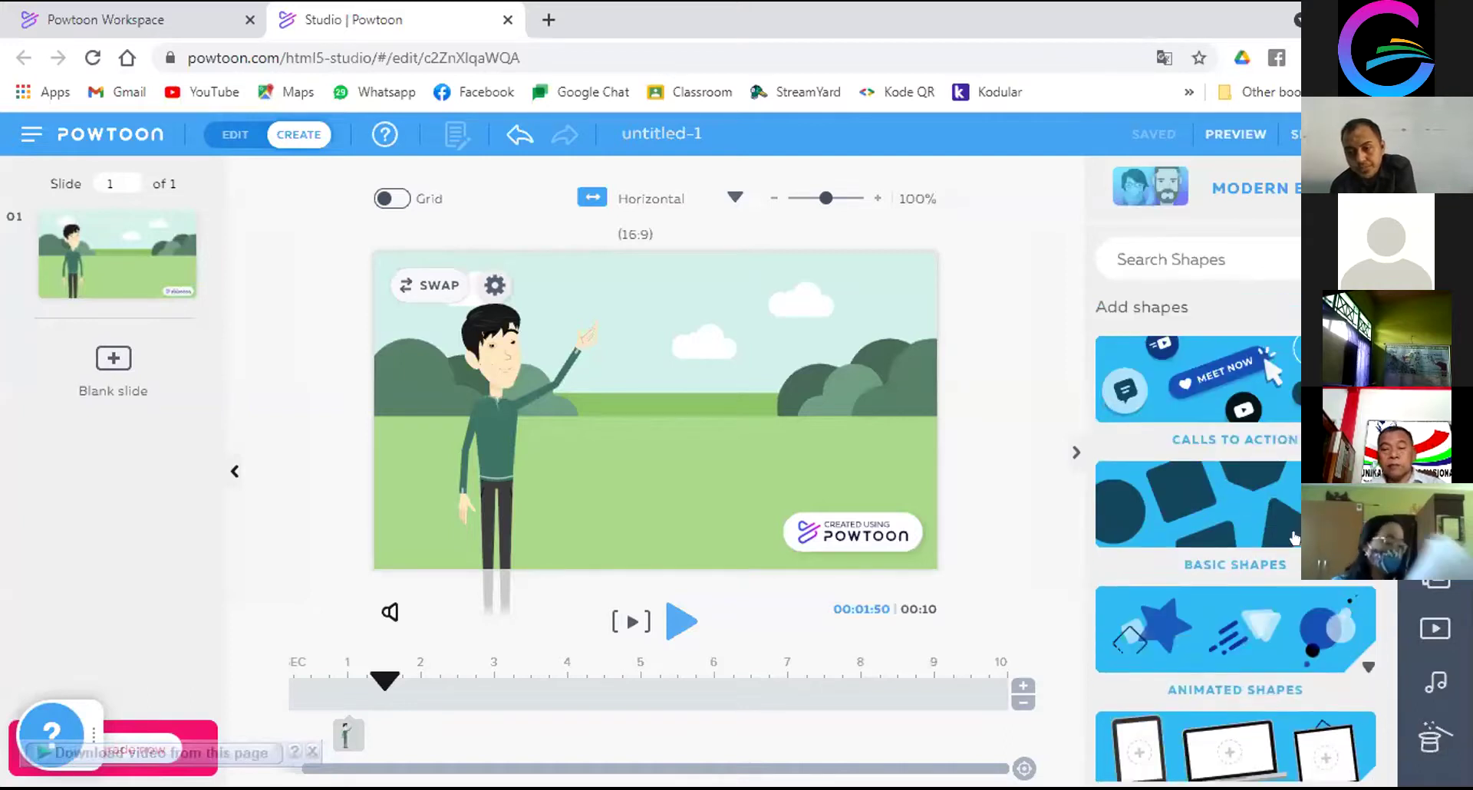
scroll(1294, 538, "down", 2)
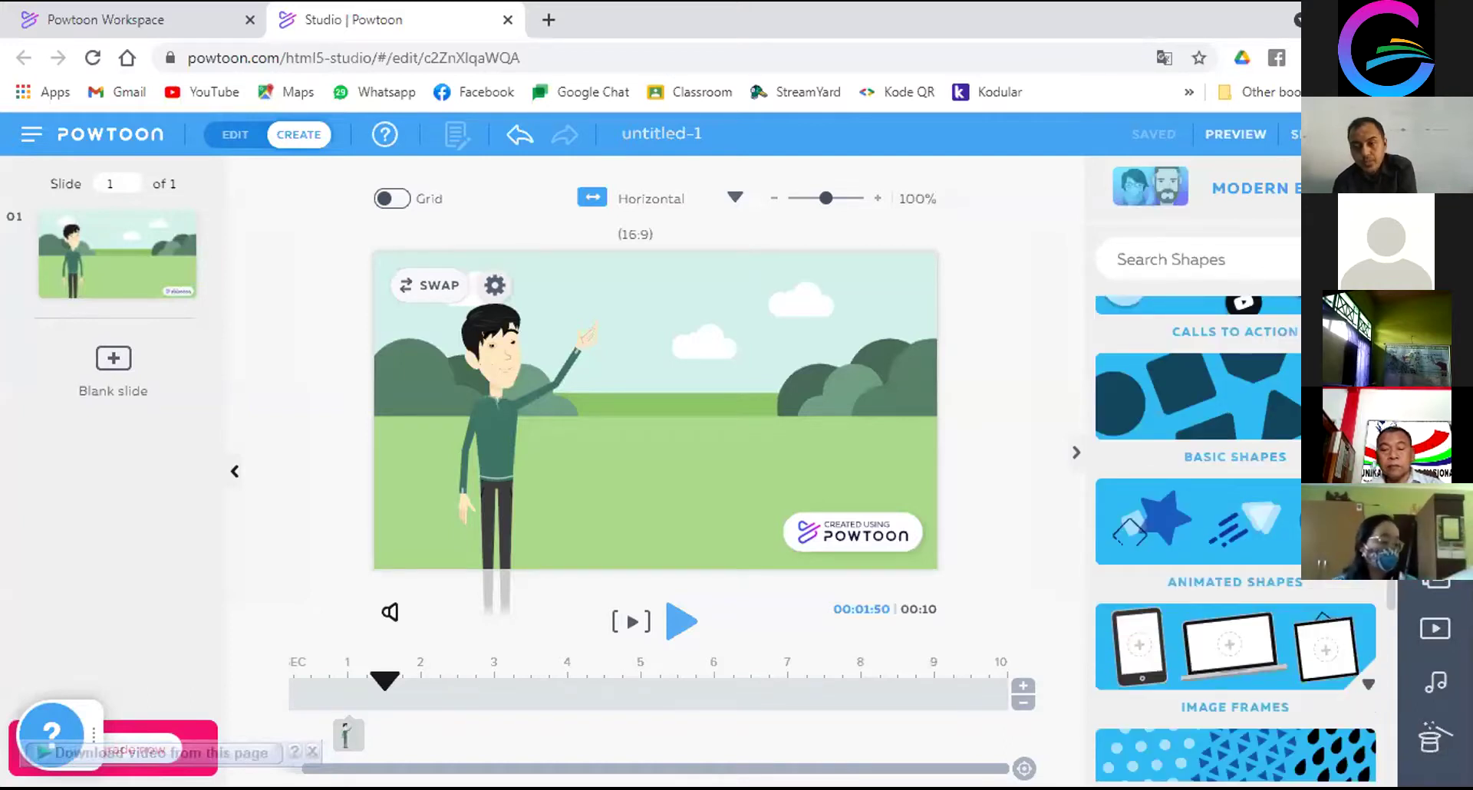
scroll(1235, 498, "down", 2)
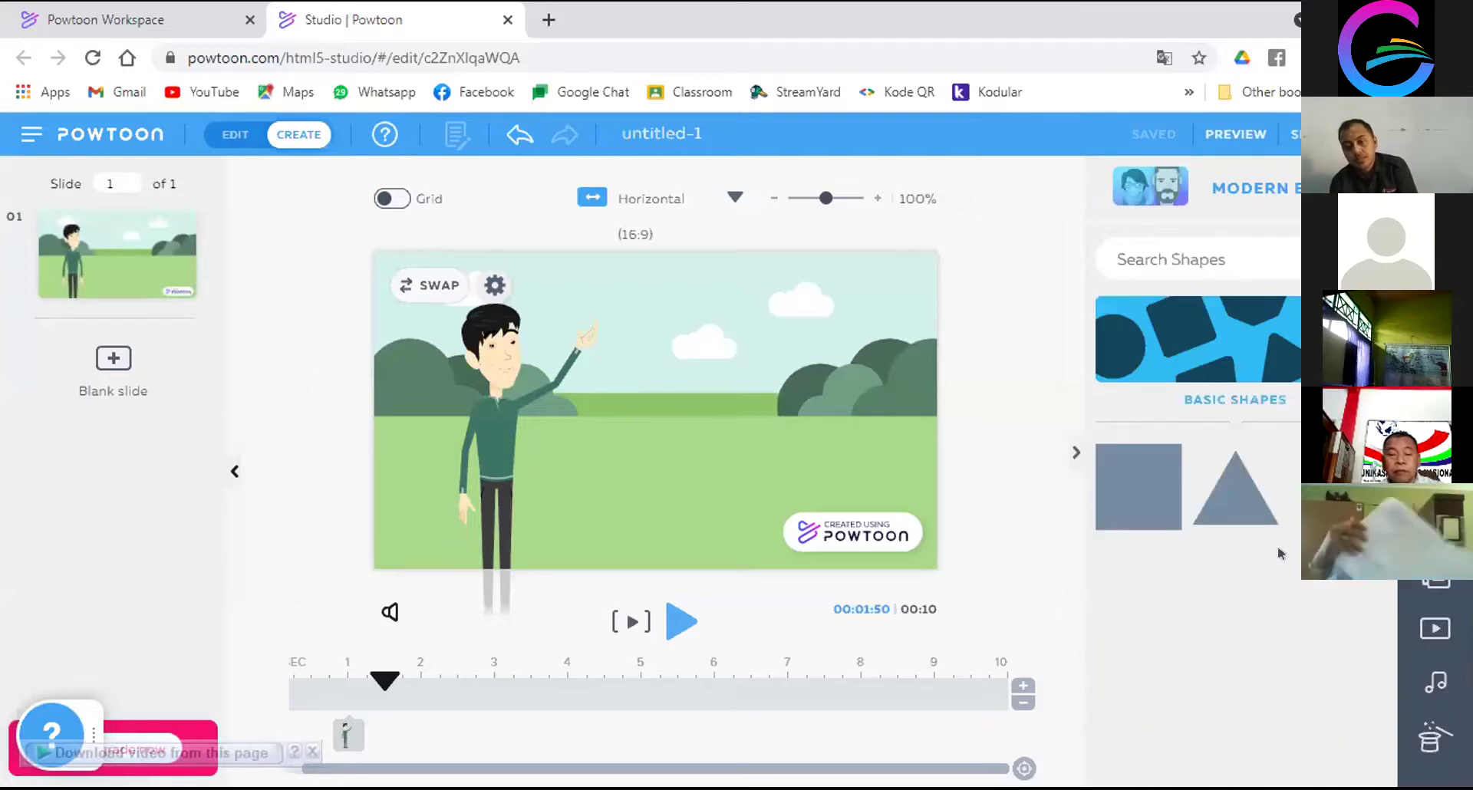
scroll(1277, 545, "down", 2)
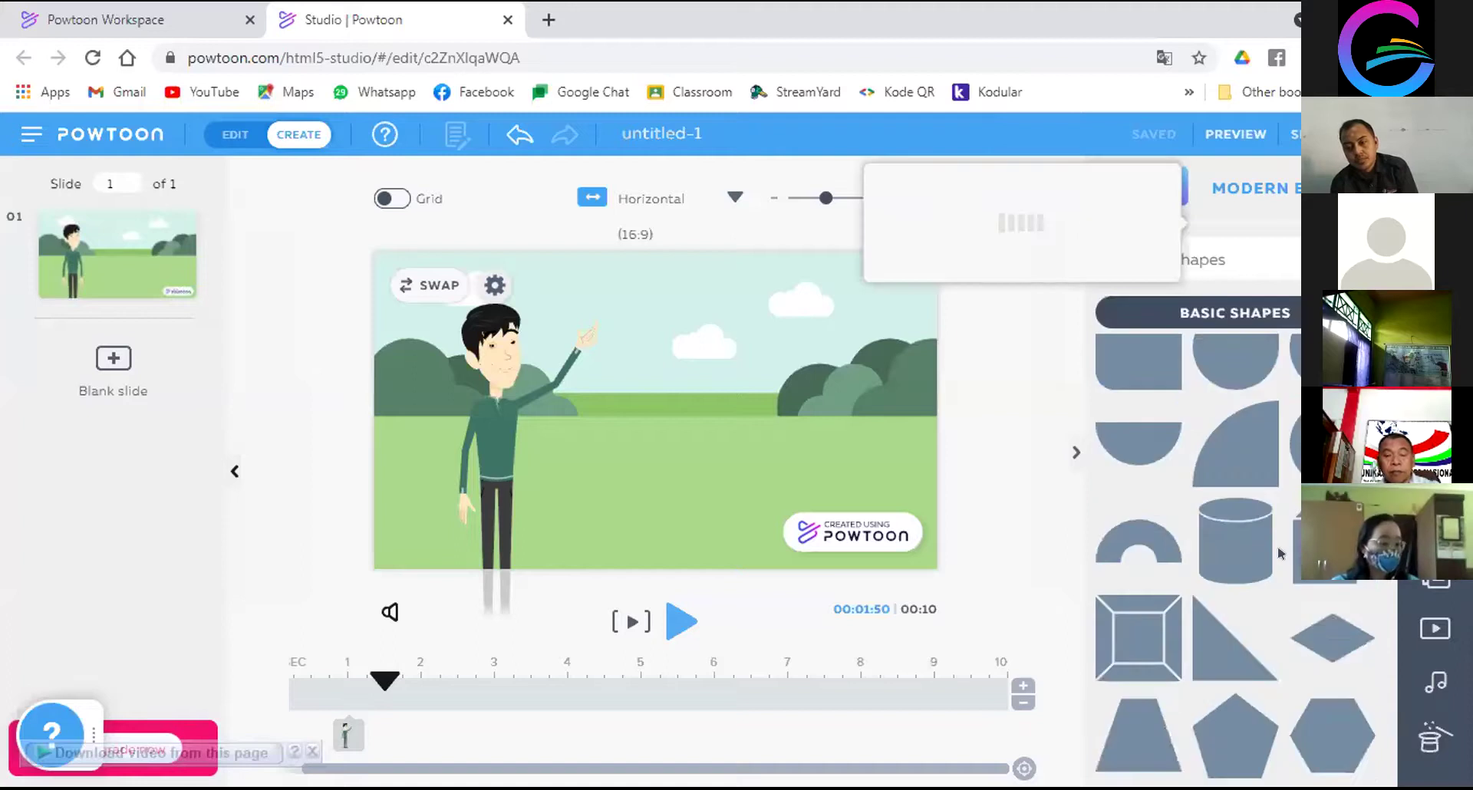
scroll(1277, 545, "down", 4)
scroll(1216, 273, "up", 6)
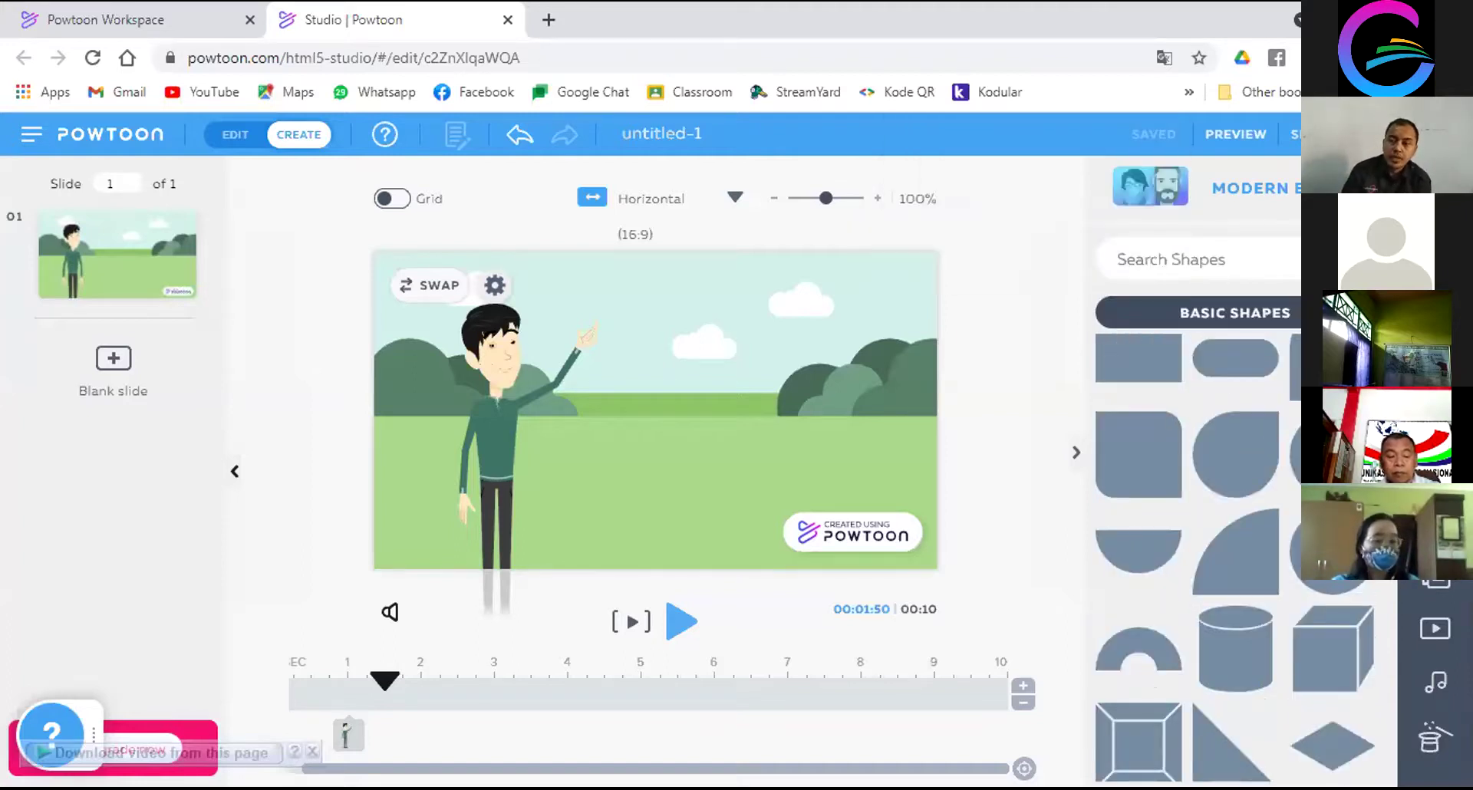
Search the shapes for "bubble", choose the suggestion "round speech bubble", and look through the matching shapes
left_click(1206, 247)
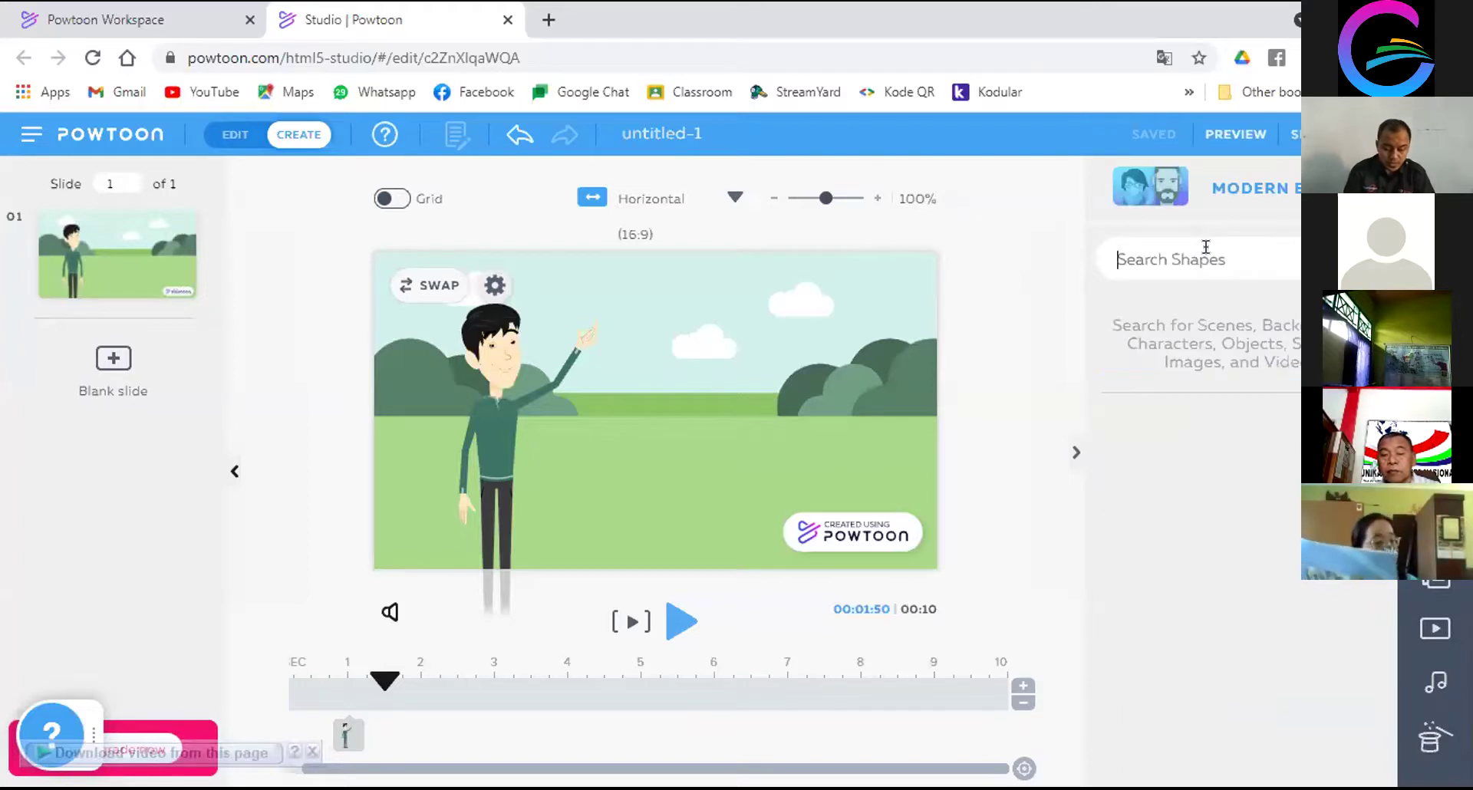
type("bubble")
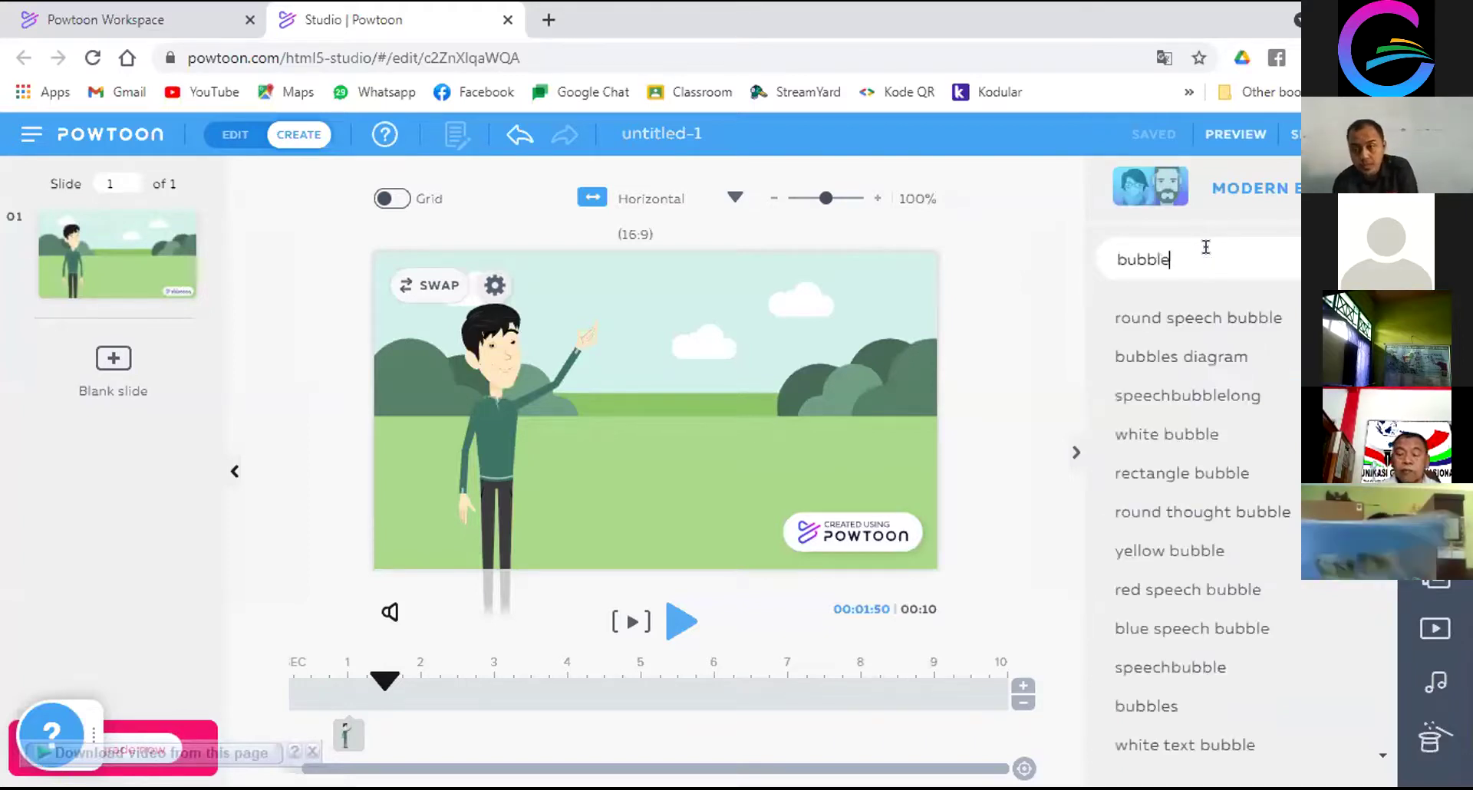
left_click(1233, 320)
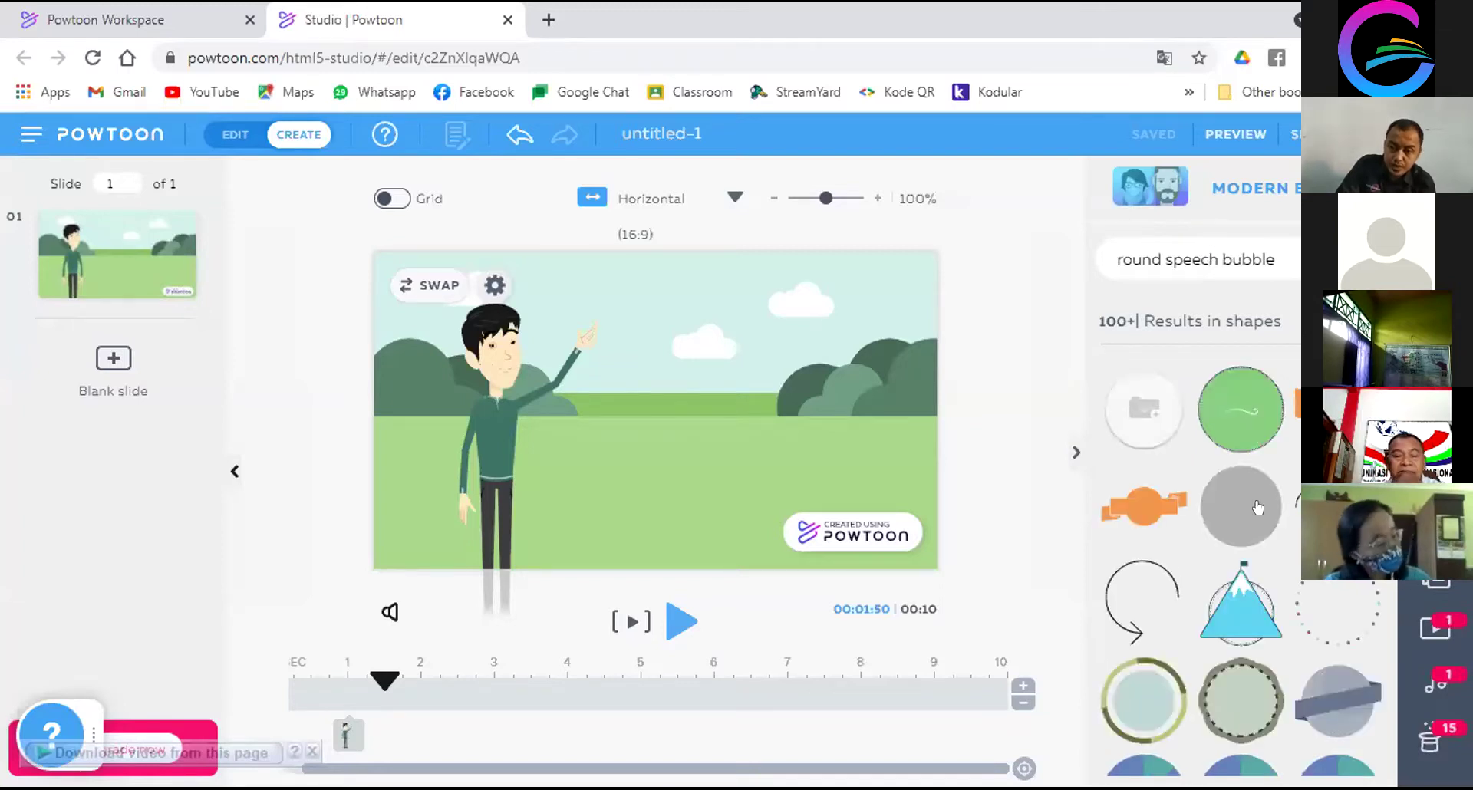
scroll(1258, 557, "down", 5)
scroll(1258, 602, "down", 5)
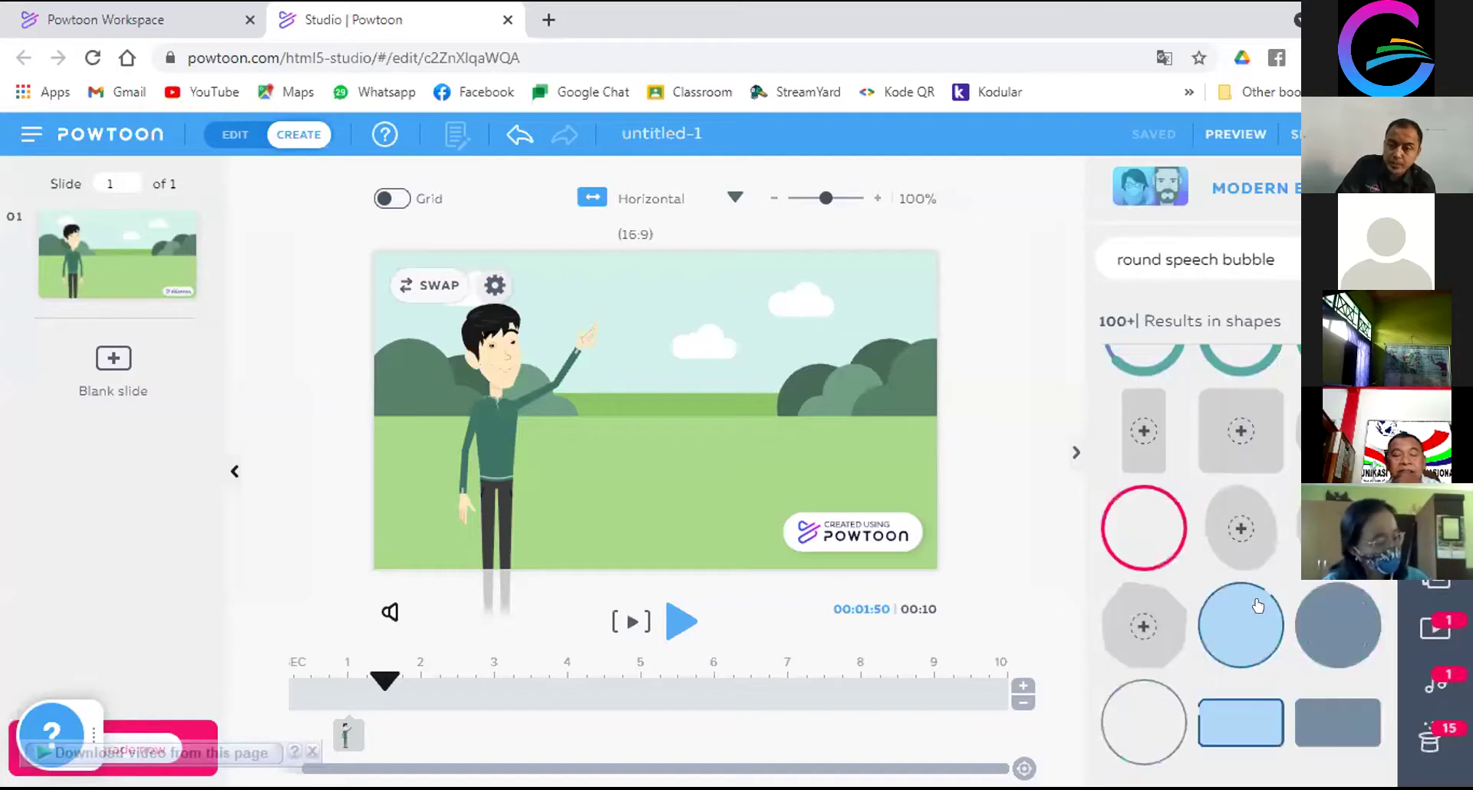
scroll(1244, 640, "down", 5)
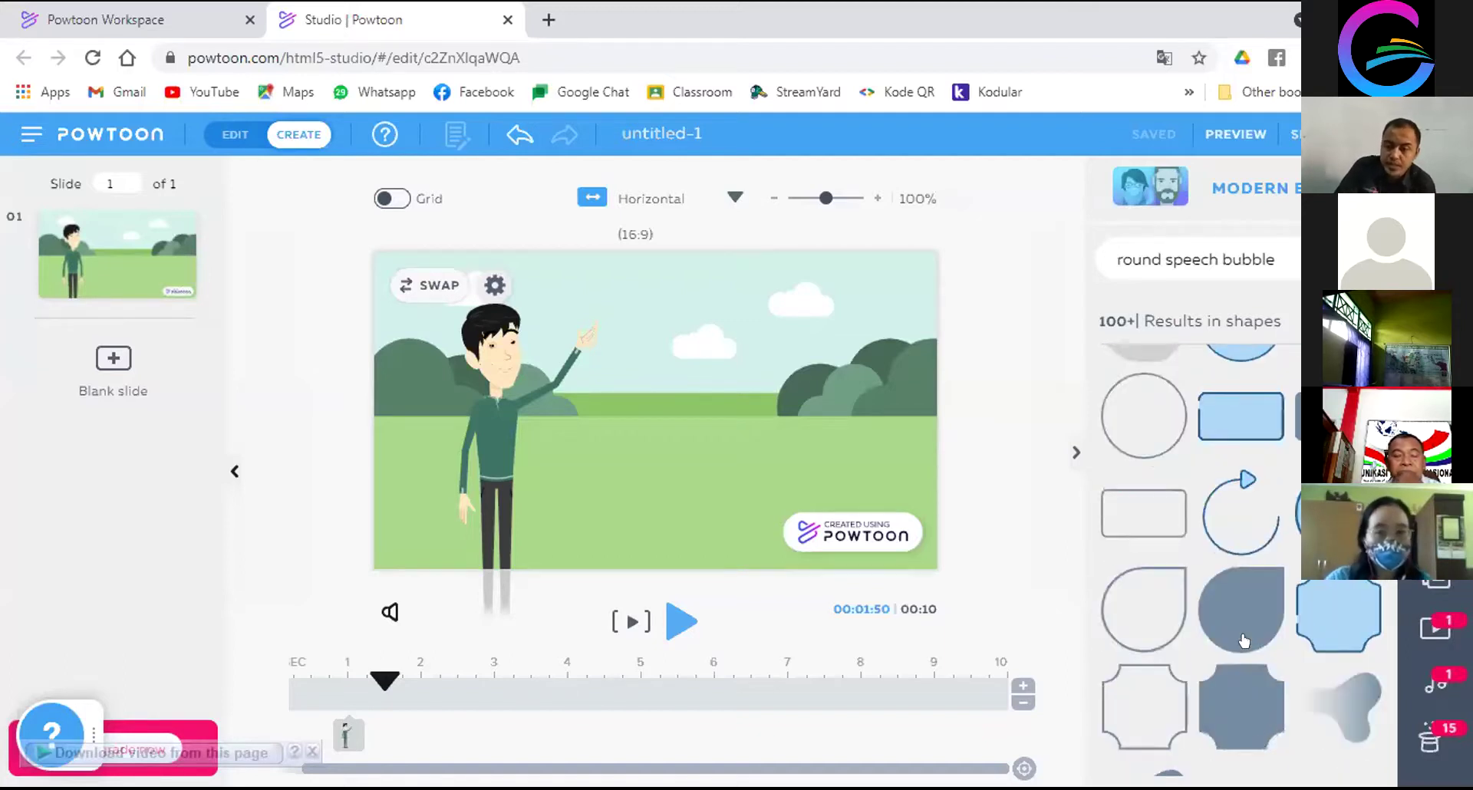
scroll(1258, 567, "up", 15)
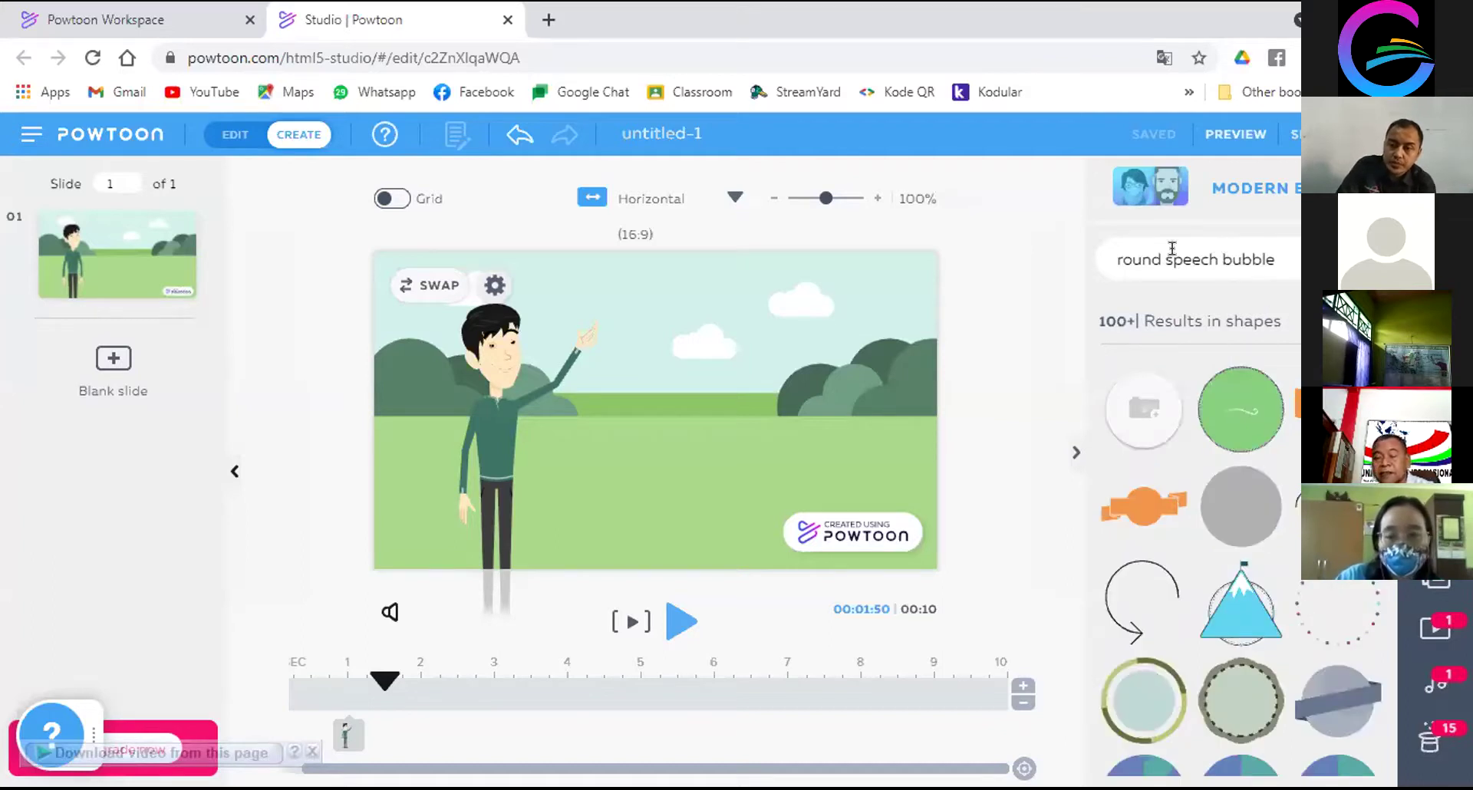
Shorten the shape search to "bubble", choose the suggestion "white bubble", and look through the matching shapes
key("ctrl+shift+Right")
key("ctrl+shift+Right")
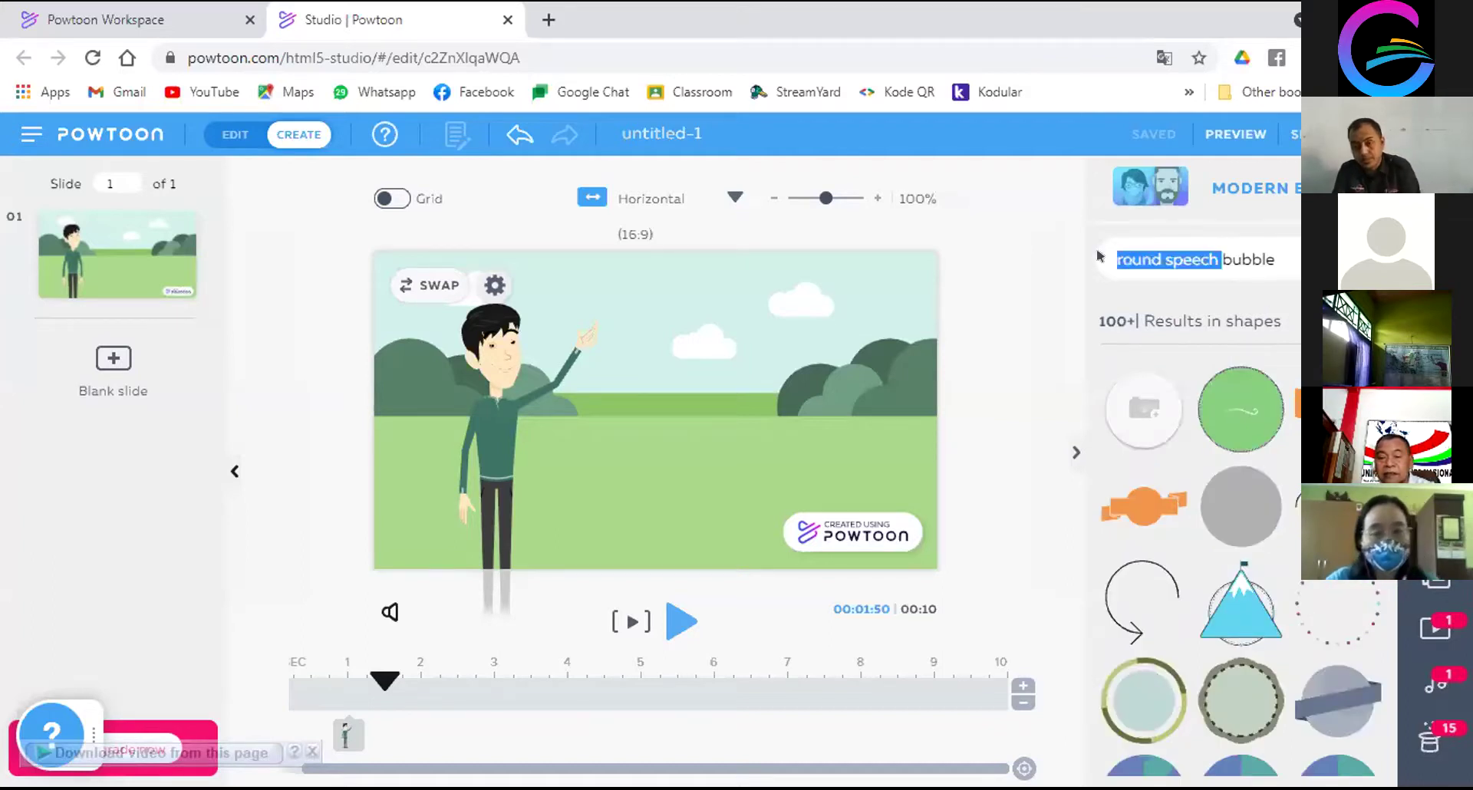
key("BackSpace")
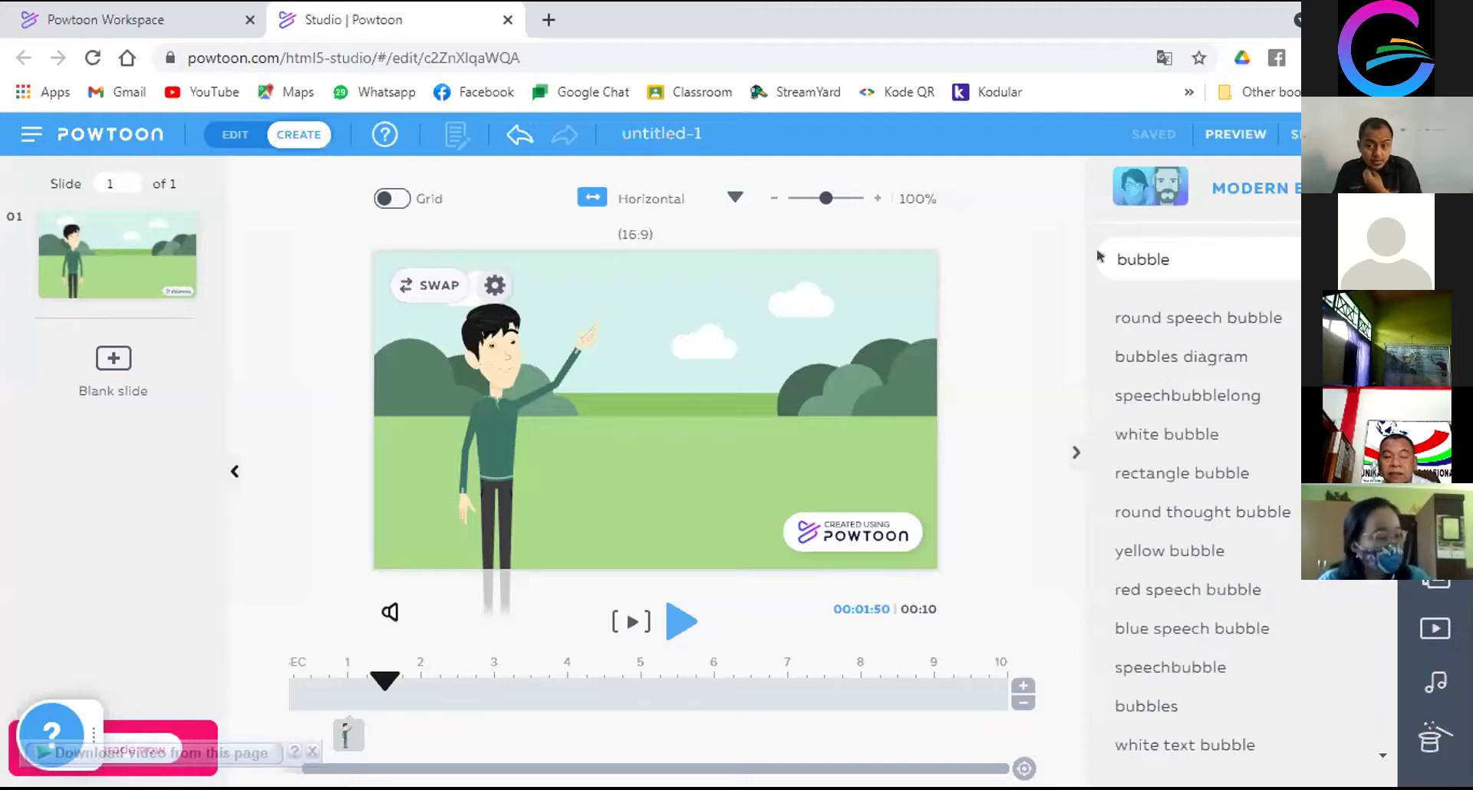
left_click(1258, 434)
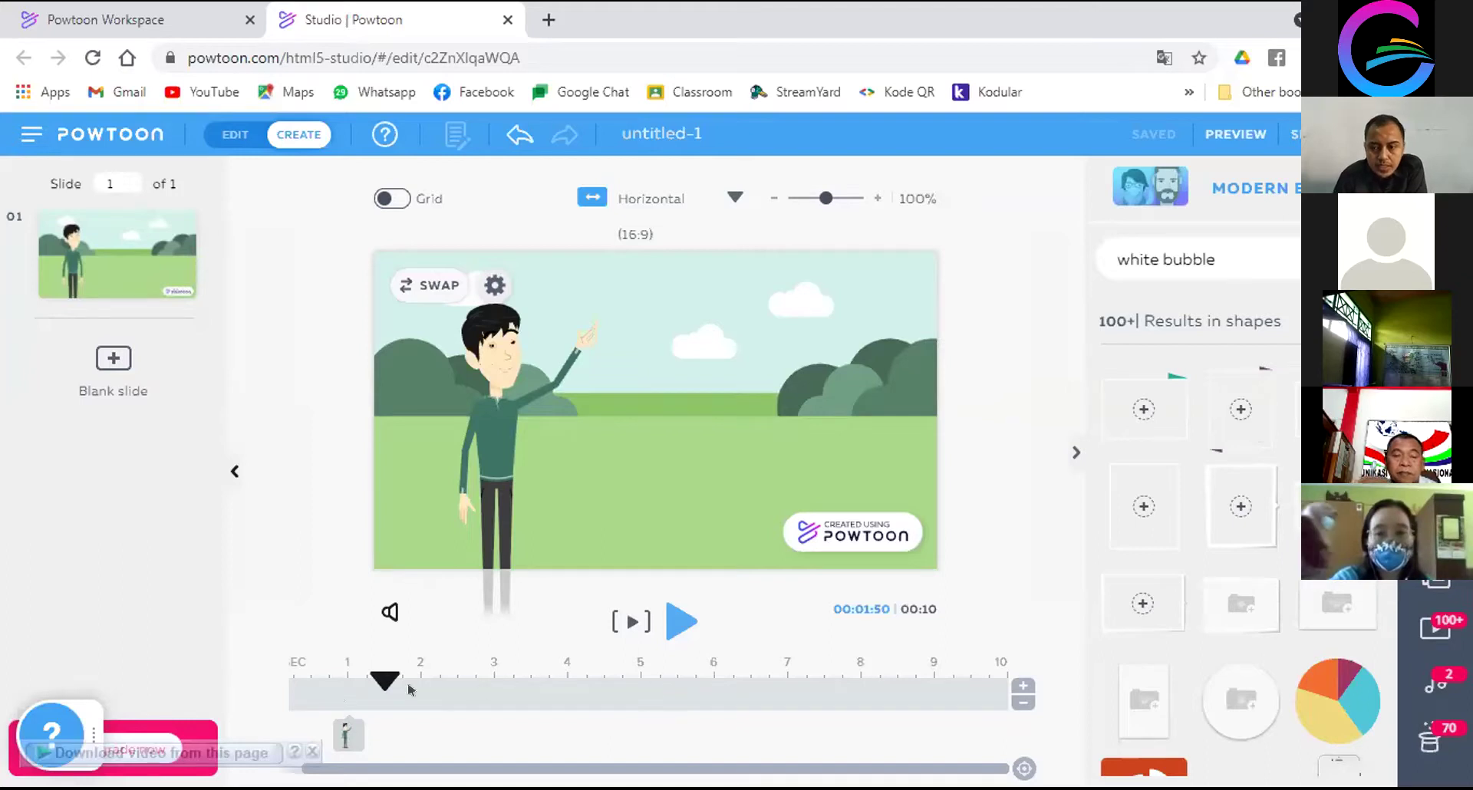
scroll(1246, 524, "down", 5)
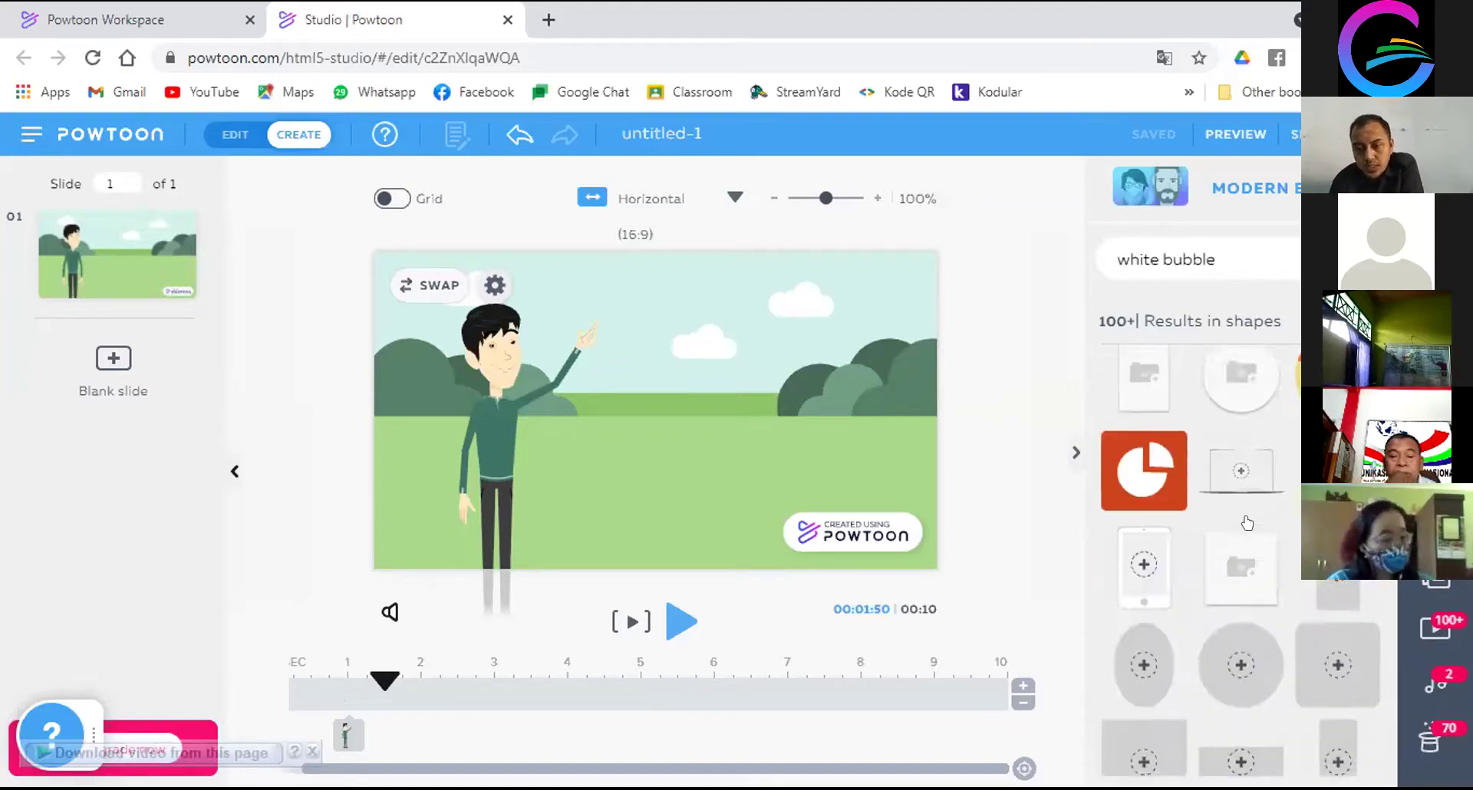
scroll(1246, 588, "down", 5)
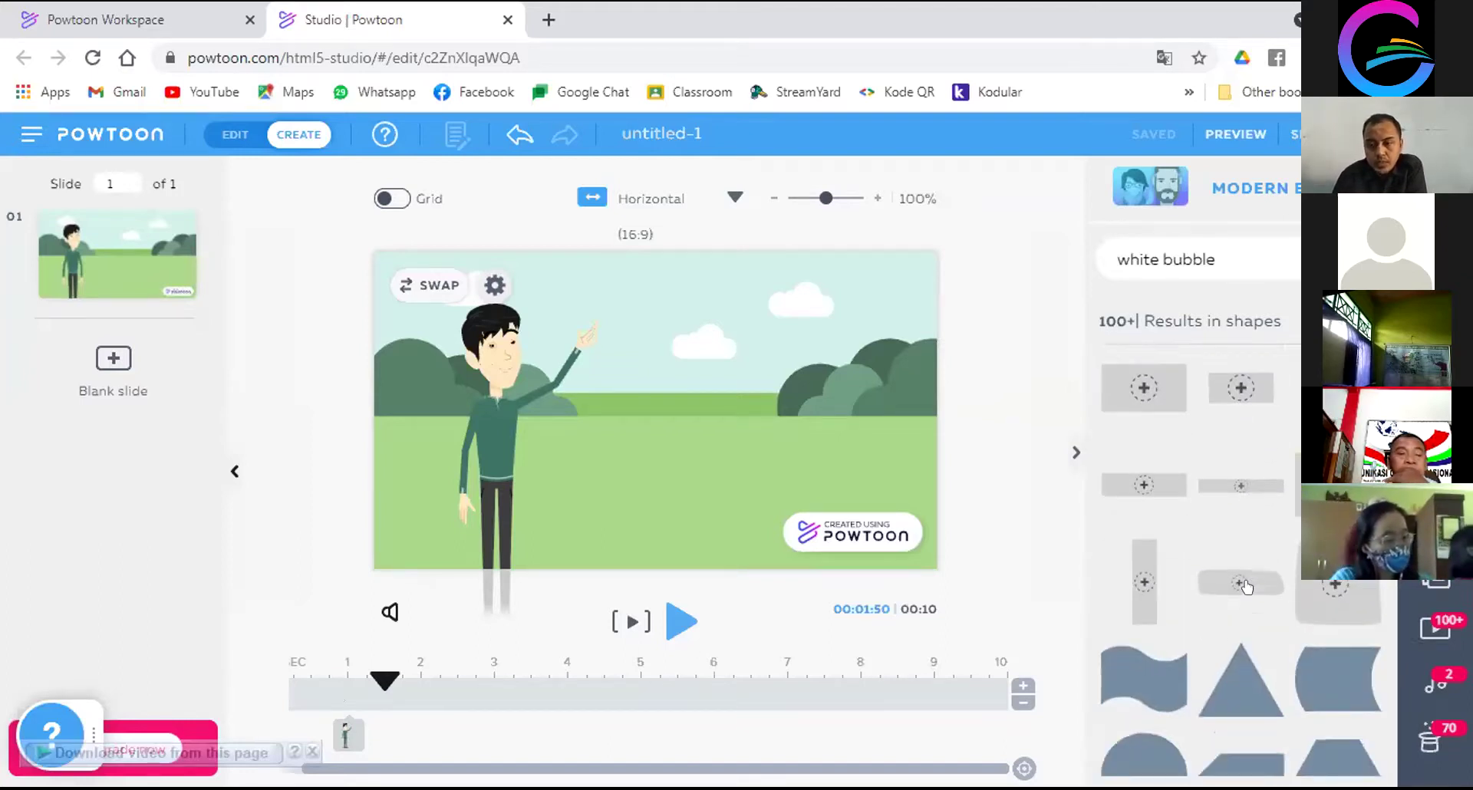
scroll(1246, 587, "down", 8)
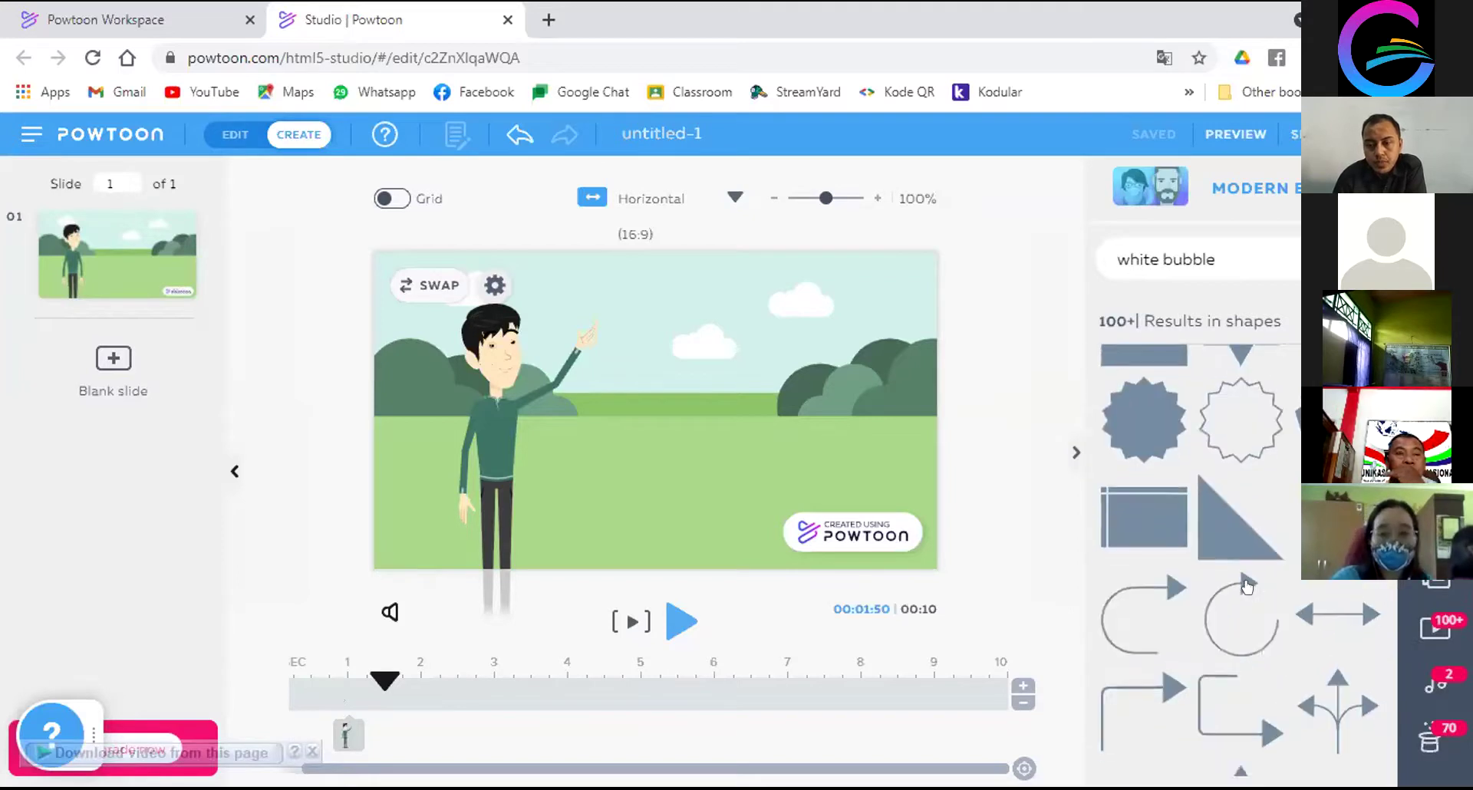
scroll(1247, 587, "down", 6)
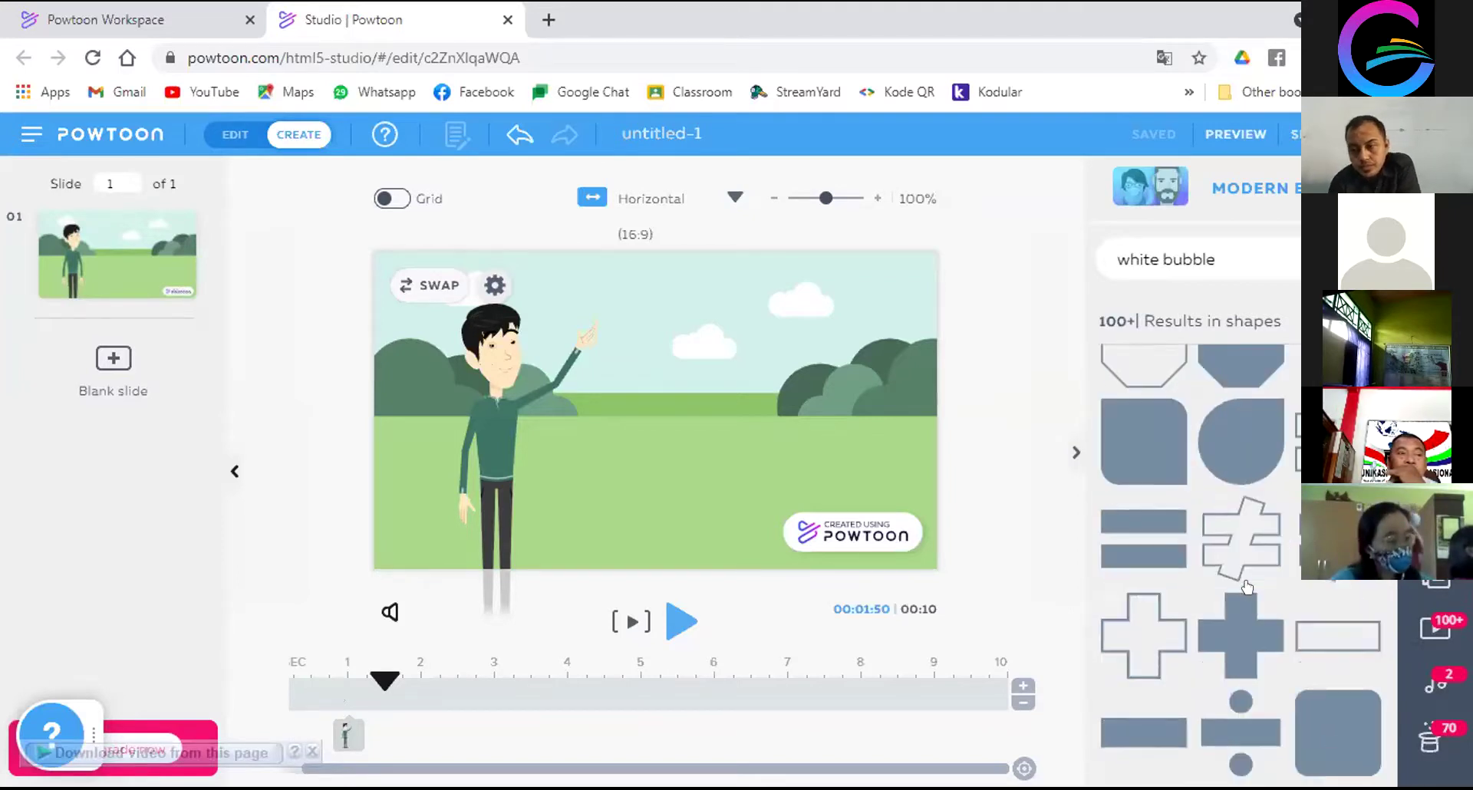
scroll(1247, 587, "up", 6)
scroll(1247, 587, "up", 5)
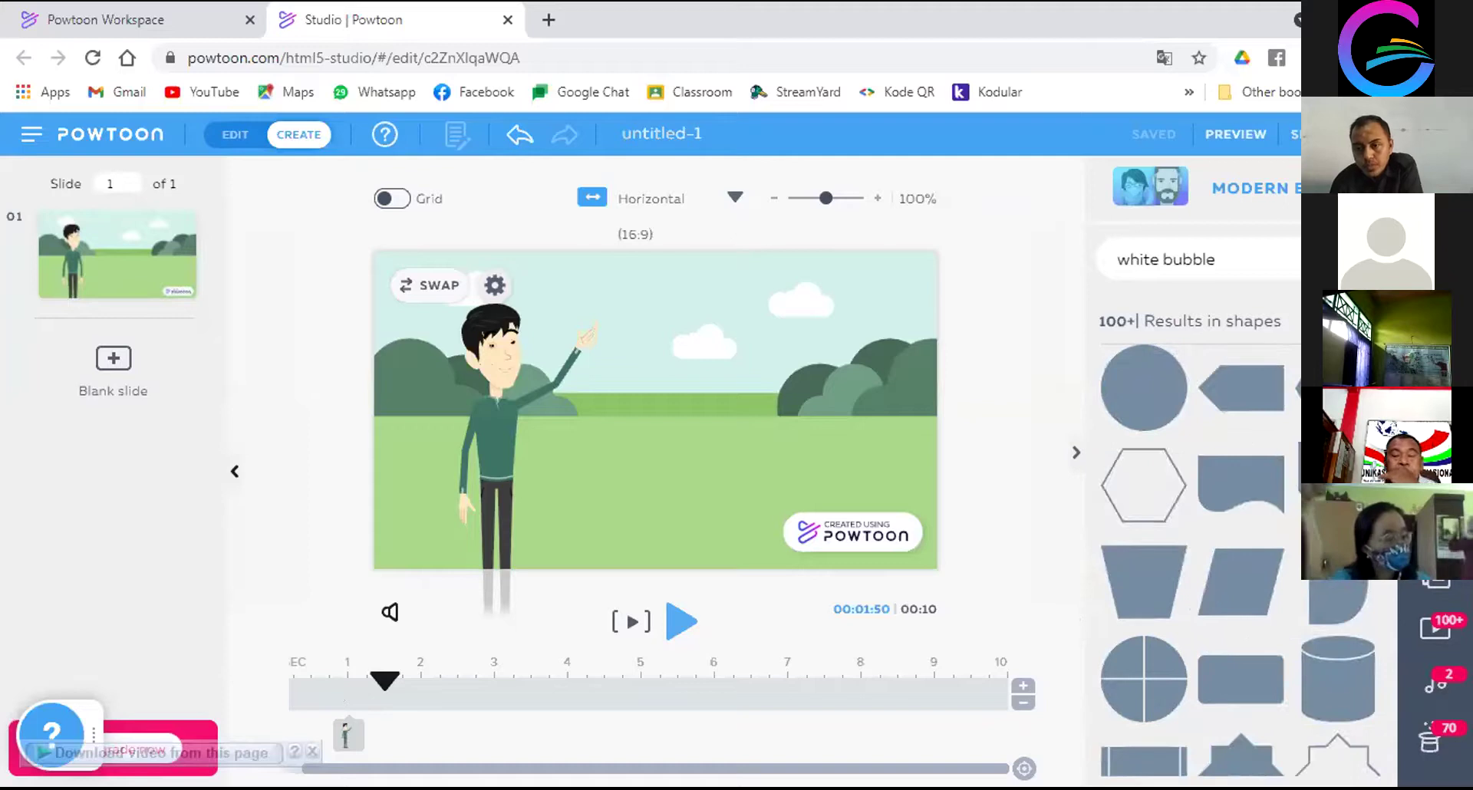
Clear the shape search and look through the shape categories again
left_click(1366, 259)
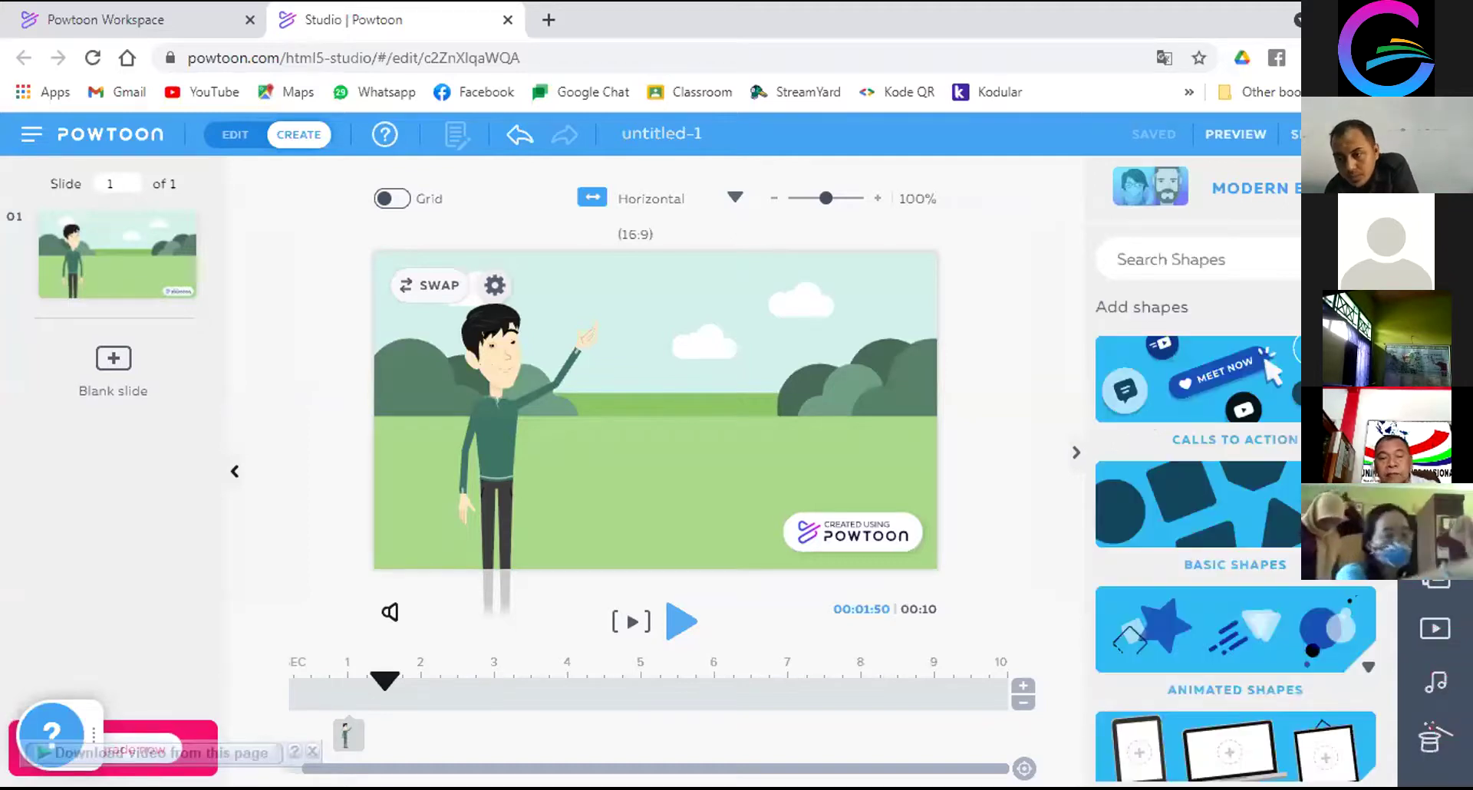
scroll(1288, 550, "down", 2)
scroll(1288, 551, "down", 5)
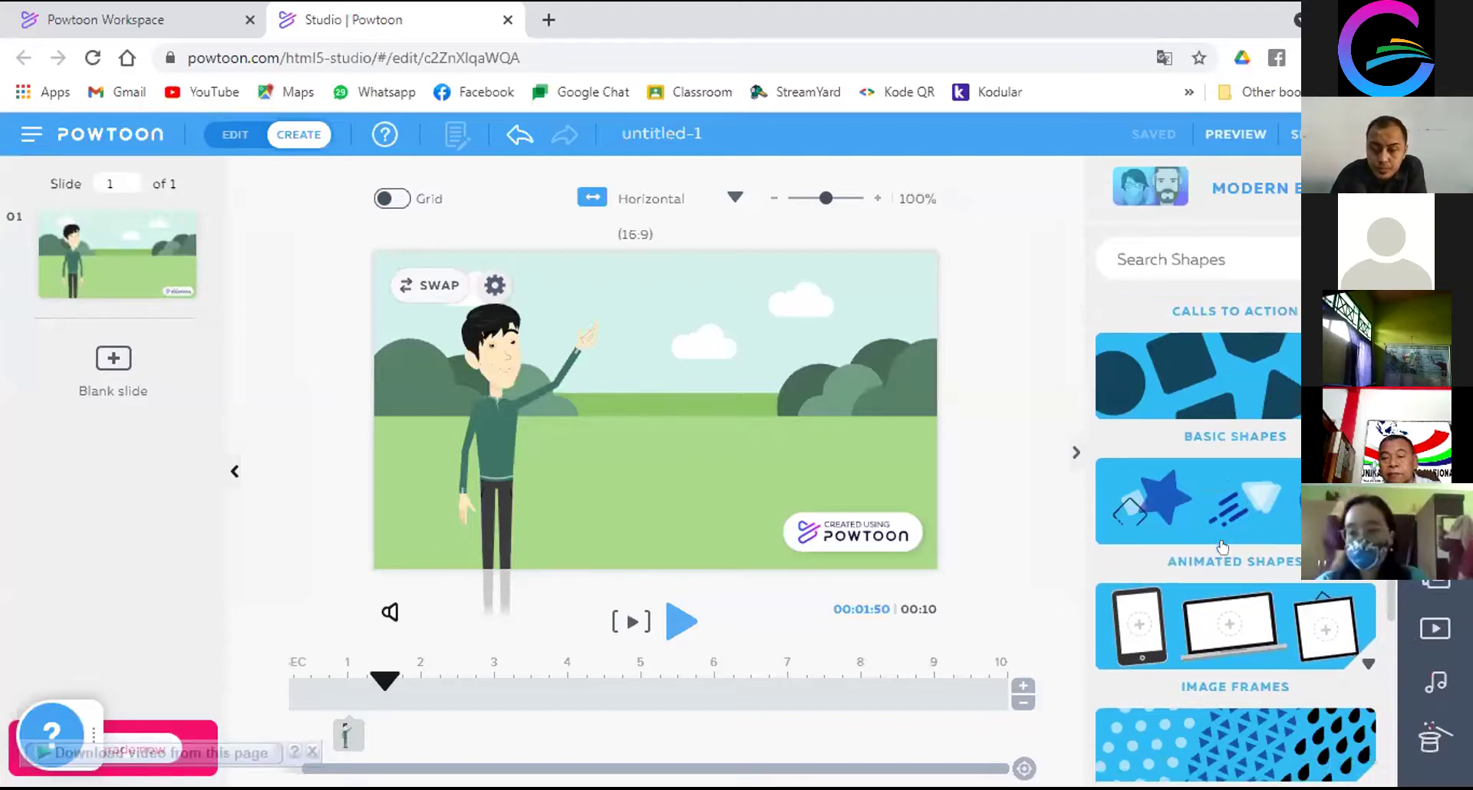
Set the man's enter effect to Slide Up, close the effects, and scrub the timeline around the 1-second mark to check his entrance
left_click_drag(399, 675, 366, 704)
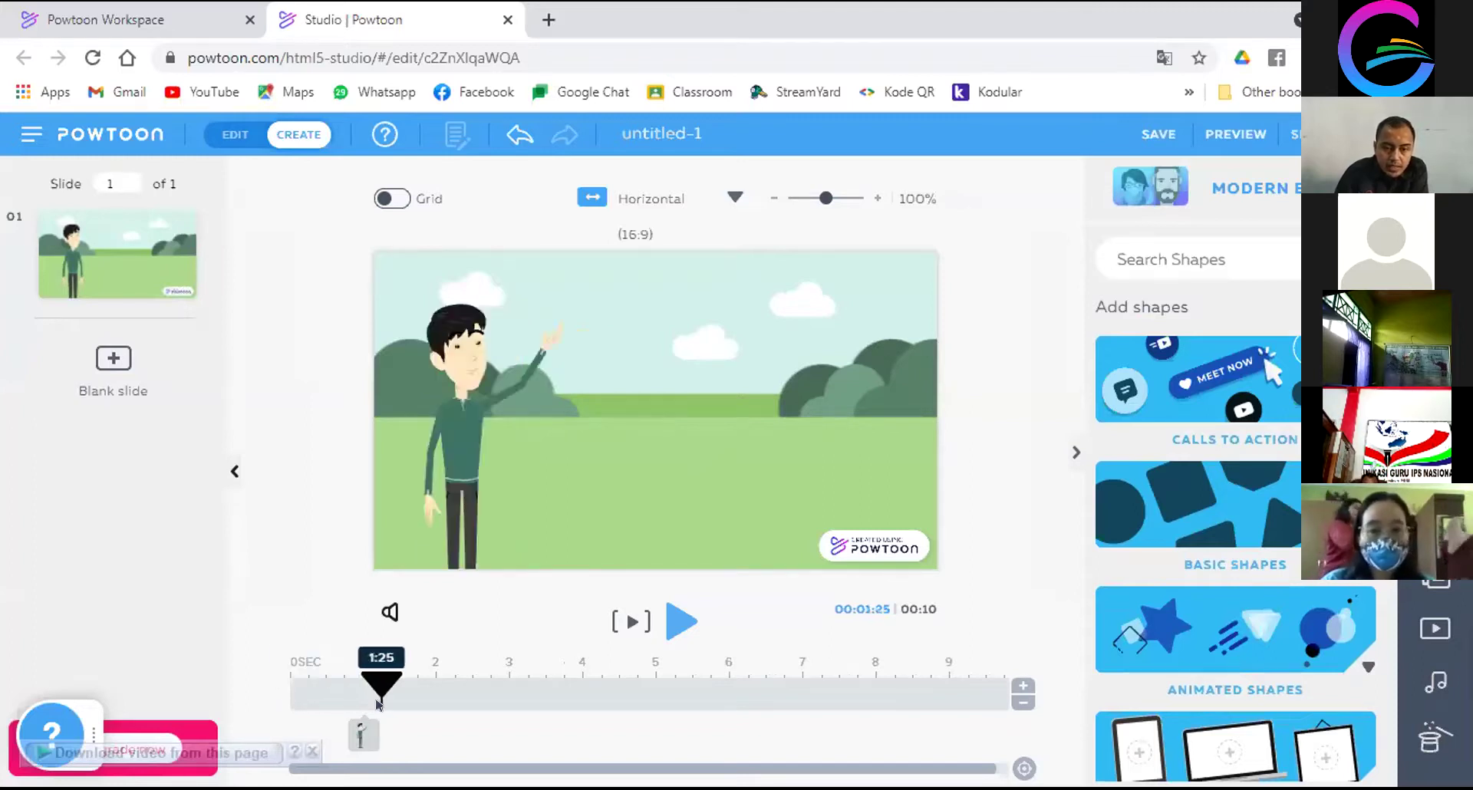
left_click(360, 736)
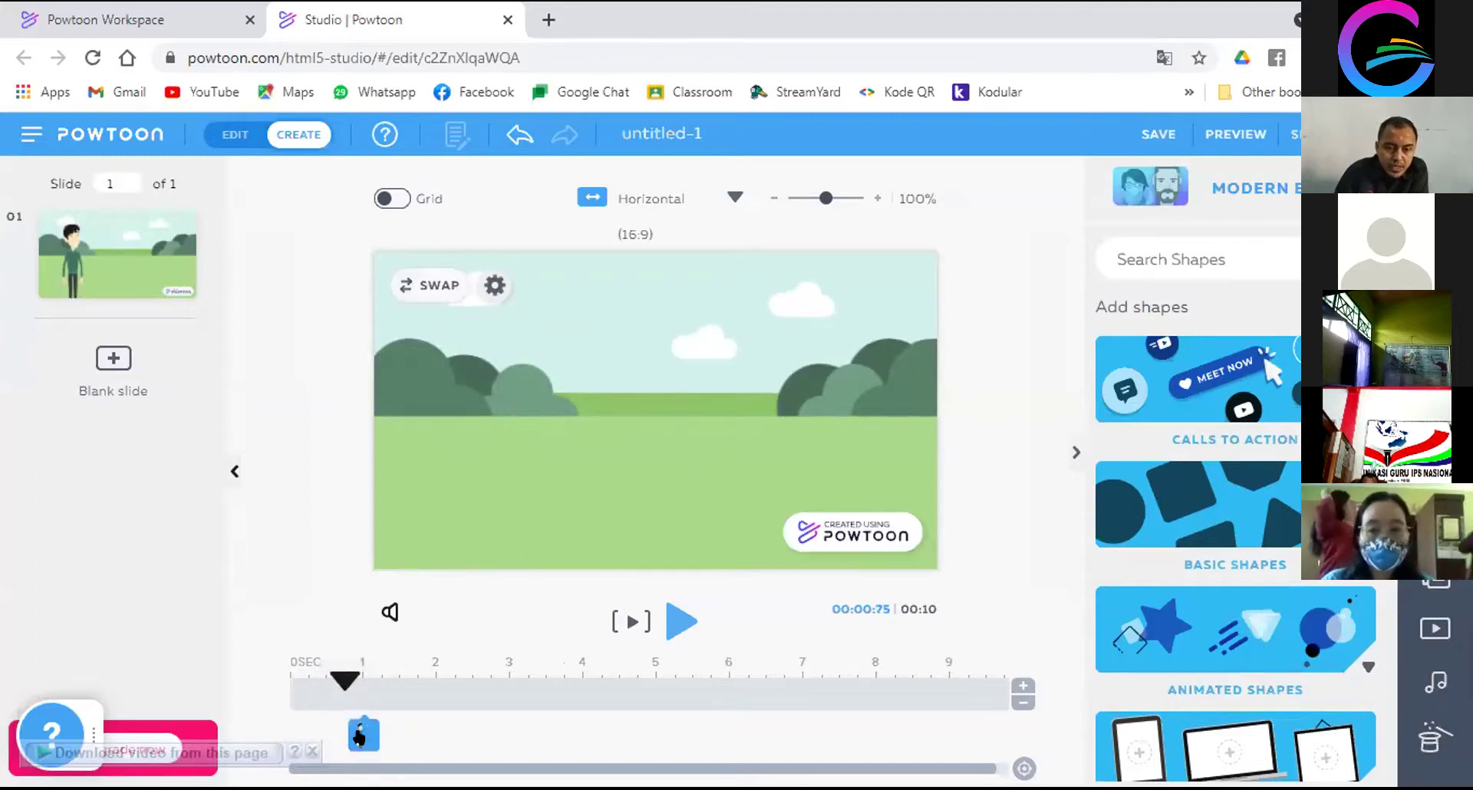
left_click(359, 736)
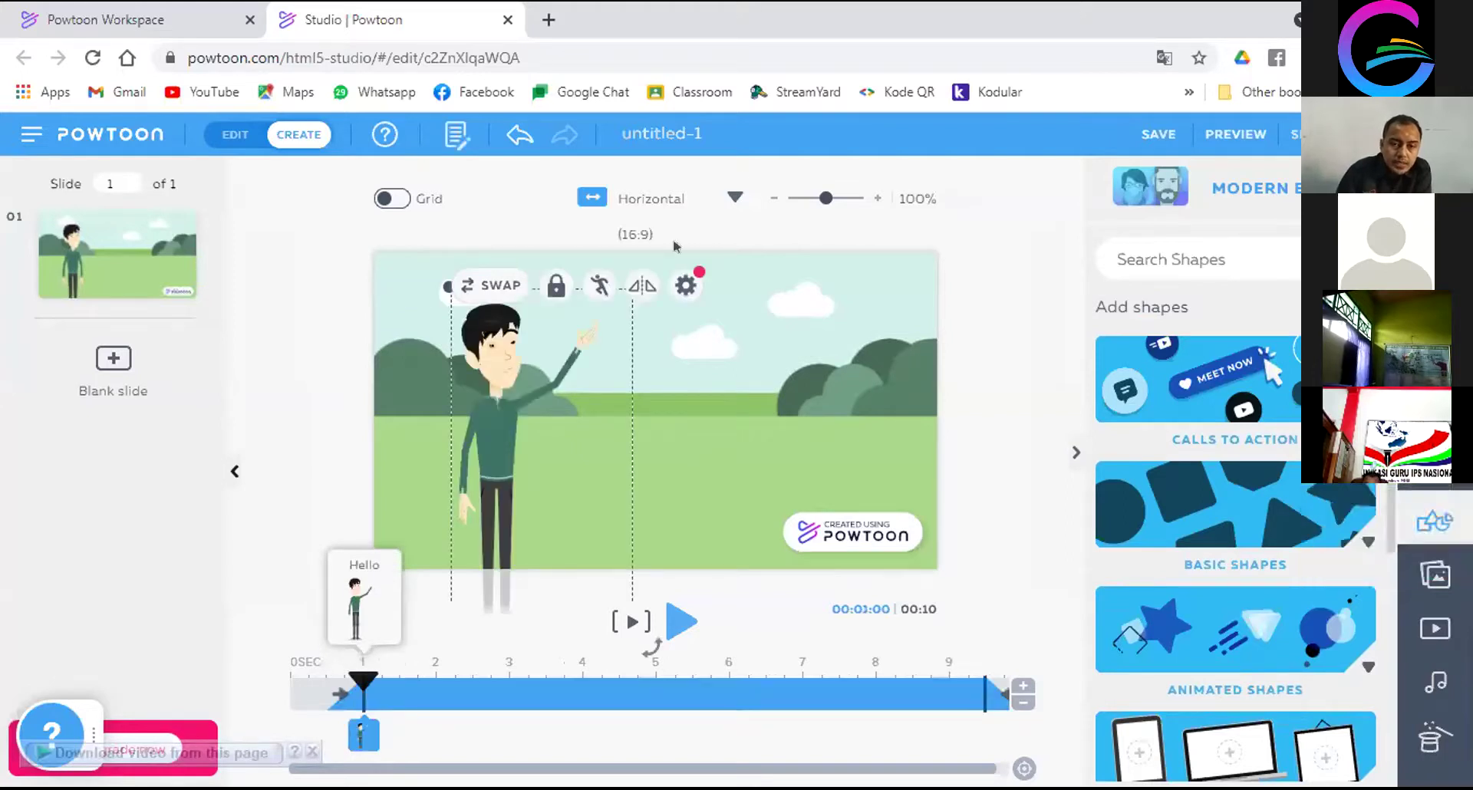
left_click(679, 289)
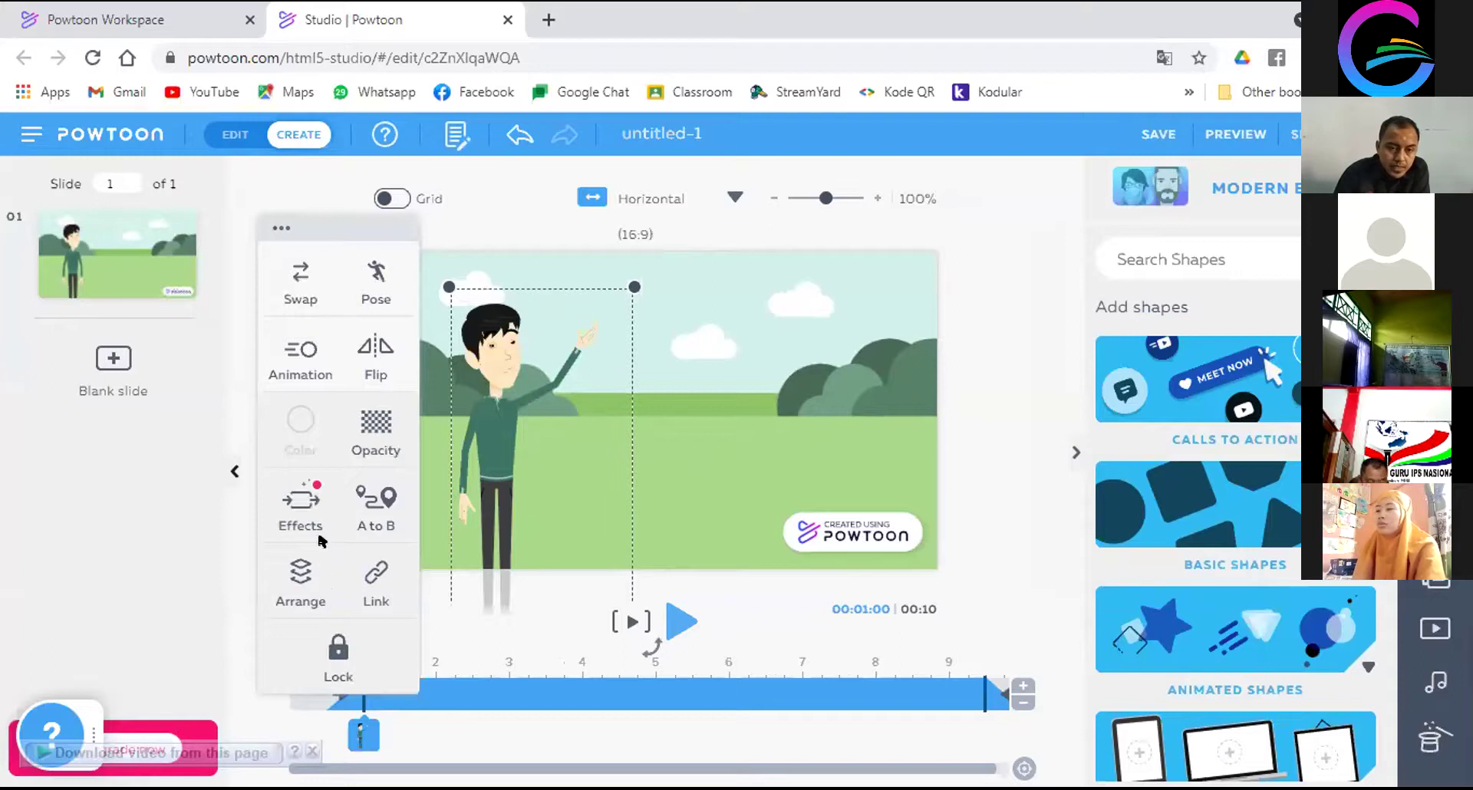
left_click(298, 519)
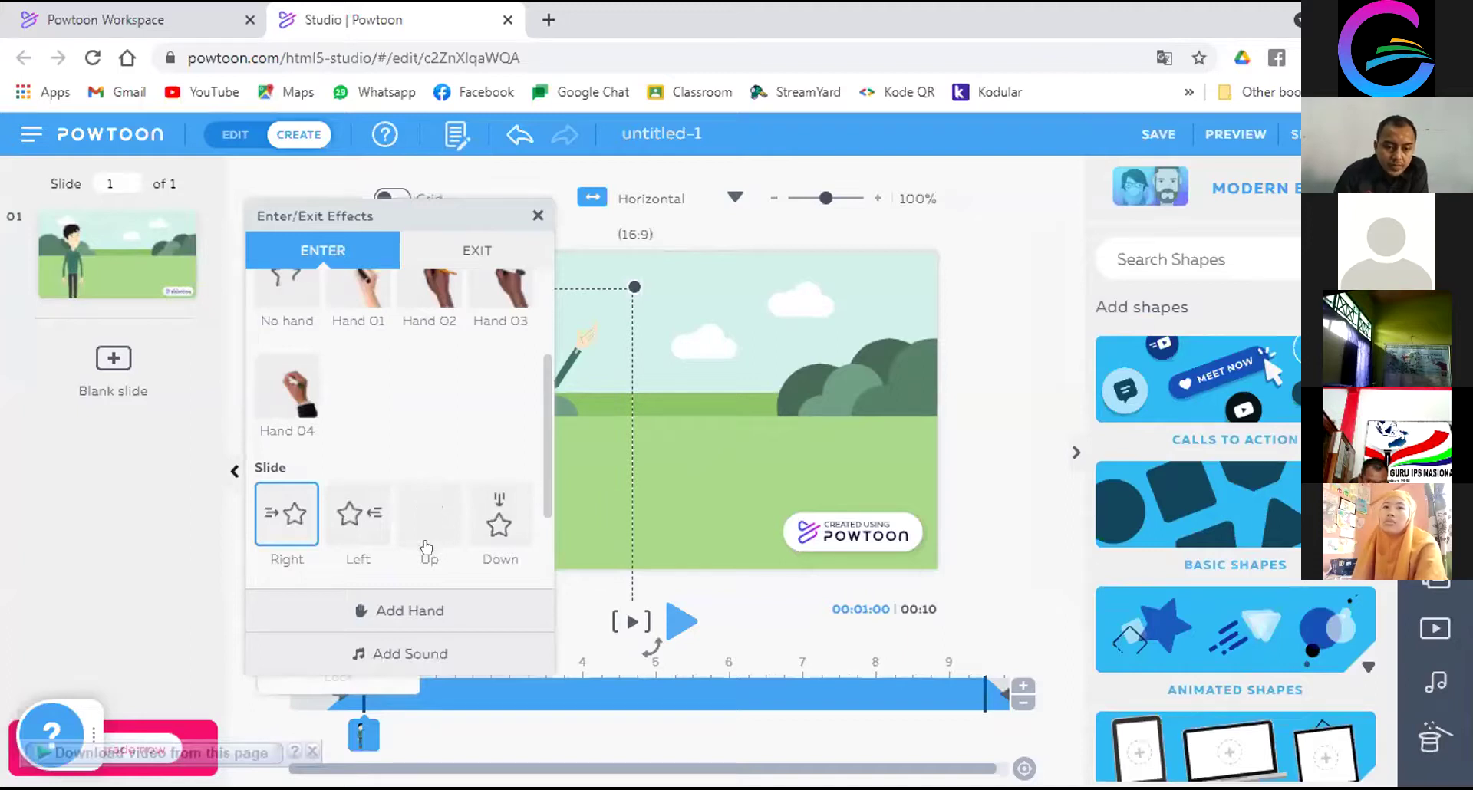
left_click(427, 517)
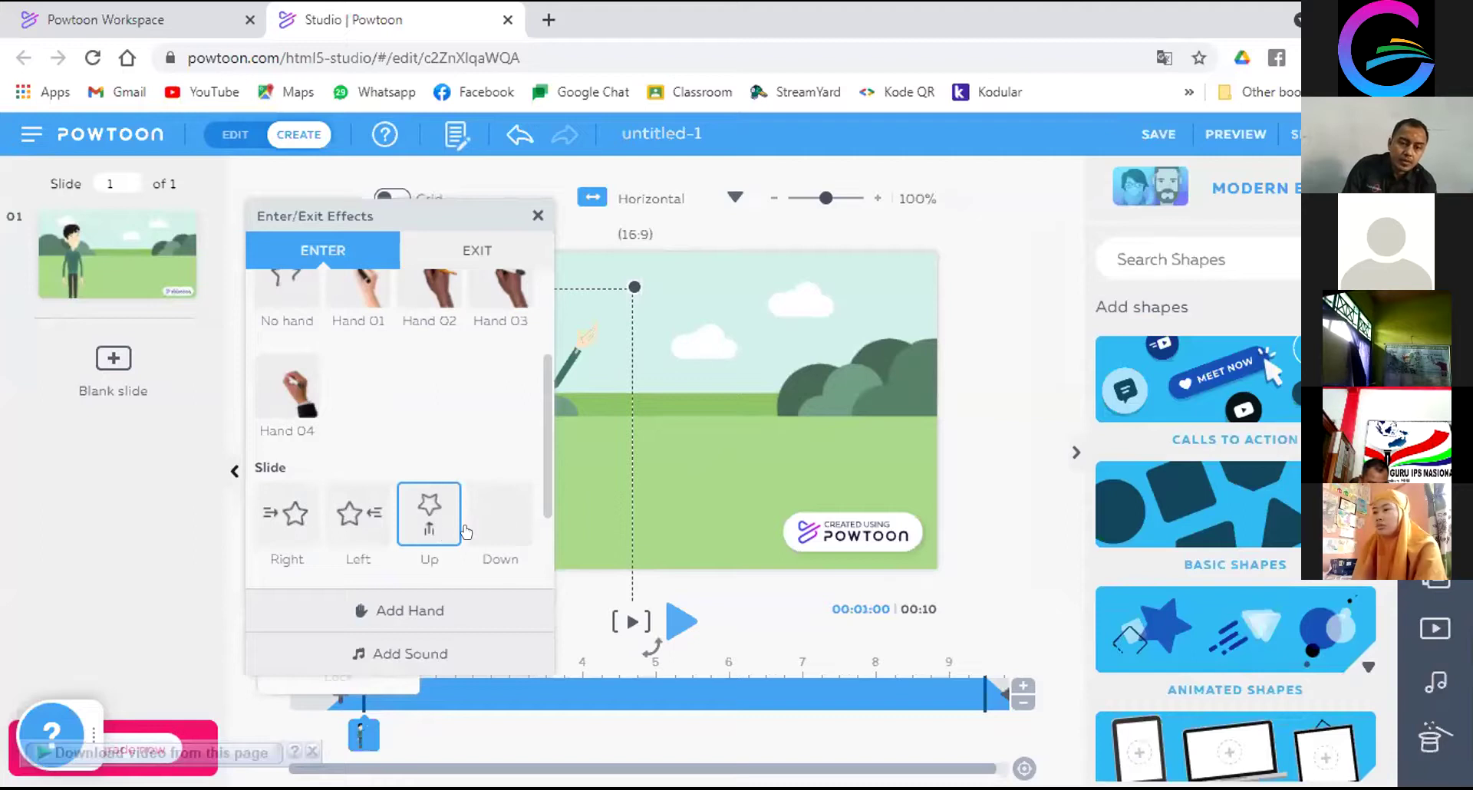
left_click(965, 334)
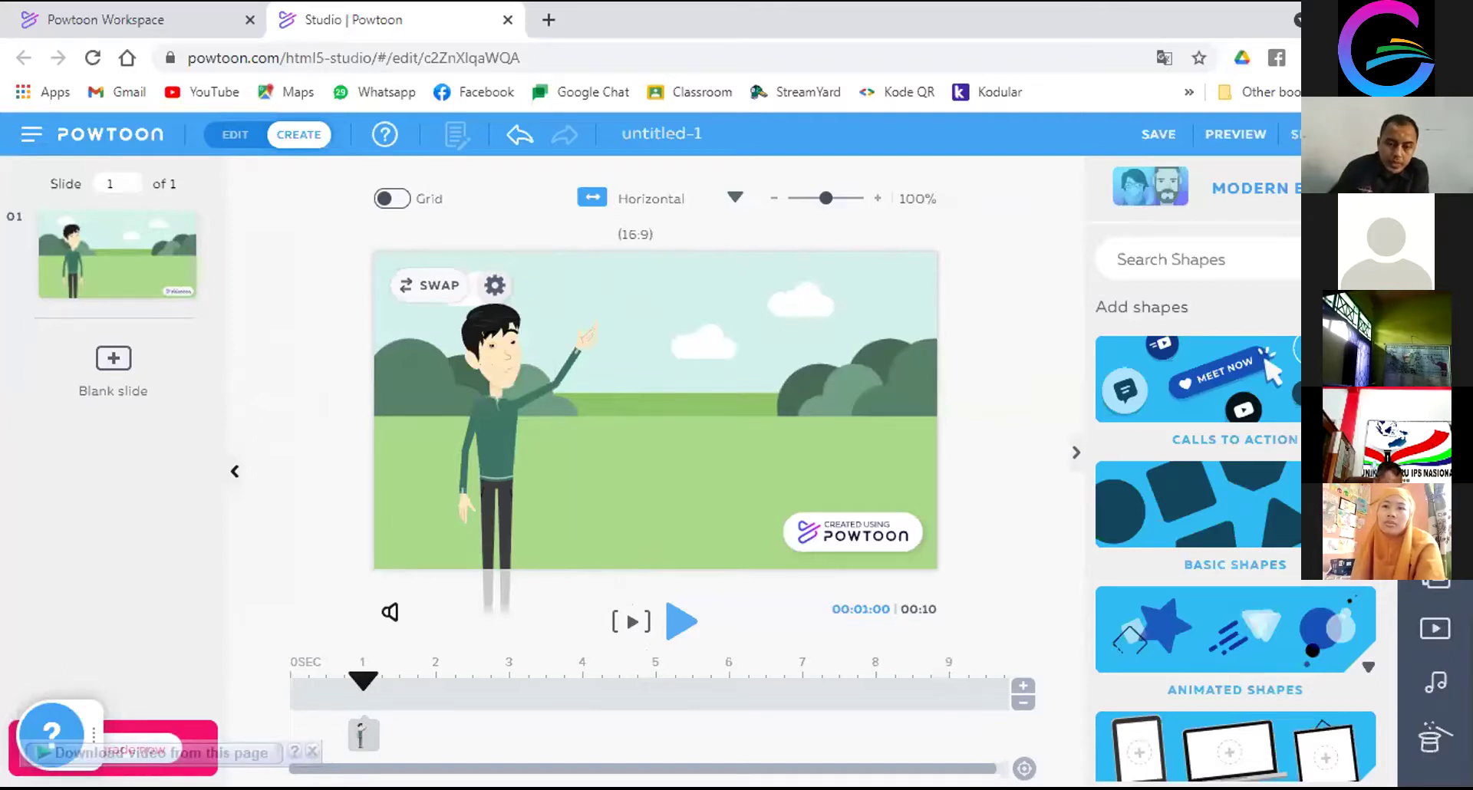
mouse_move(349, 685)
left_mouse_down()
mouse_move(278, 678)
mouse_move(342, 679)
left_mouse_up()
left_click_drag(347, 679, 357, 676)
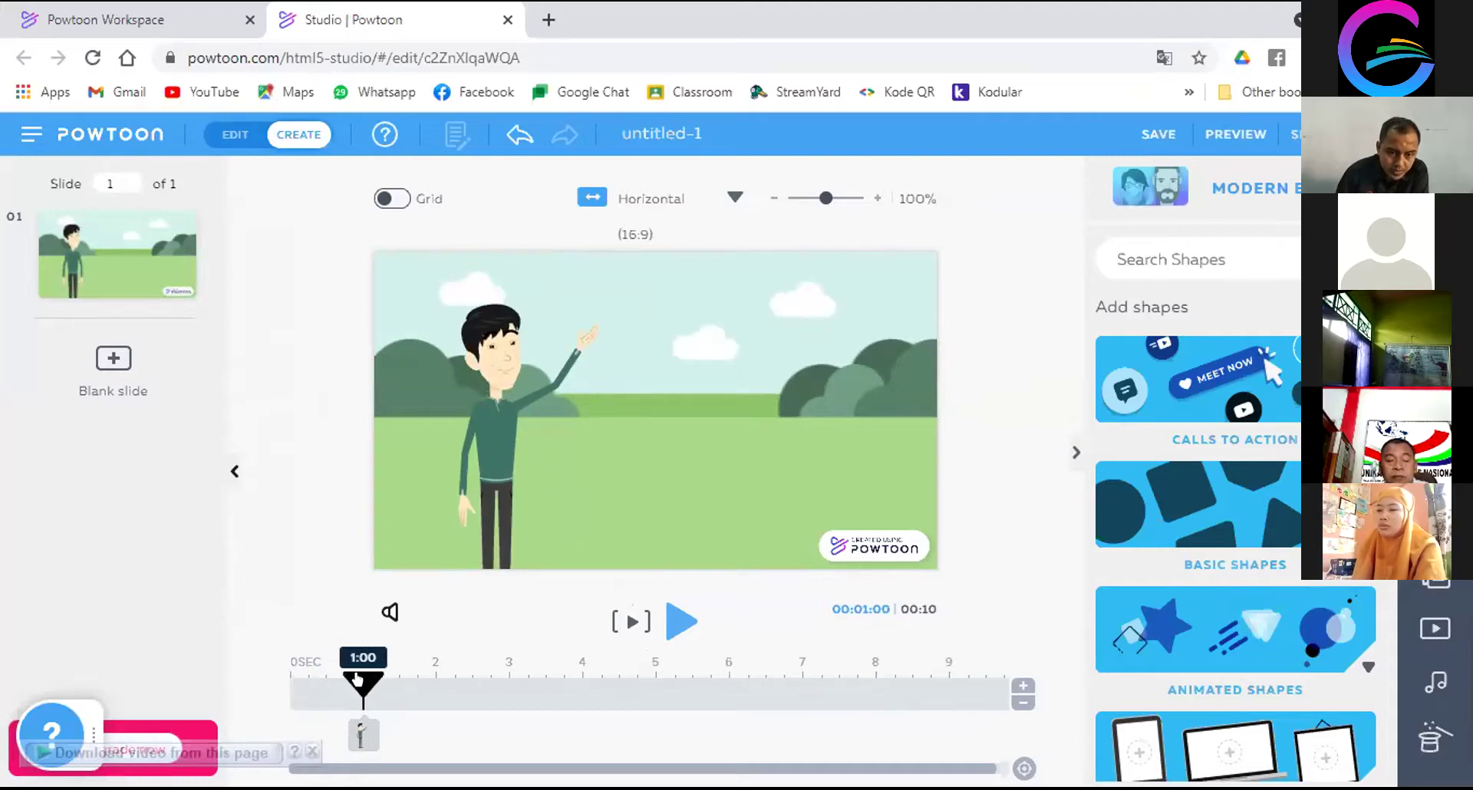
Add a voiceover to the project by recording about 12 seconds of narration with the microphone
left_click(1433, 680)
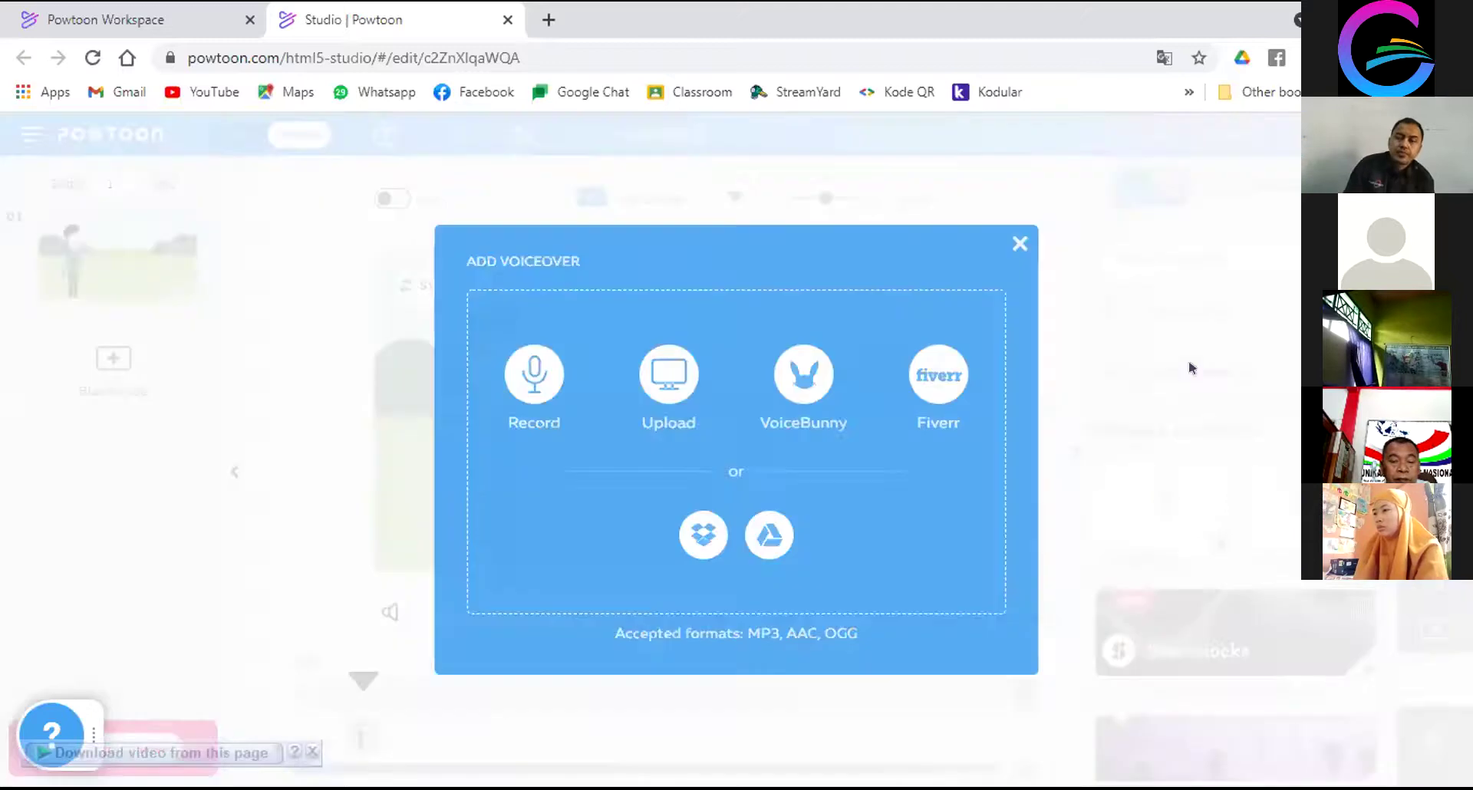
left_click(1190, 365)
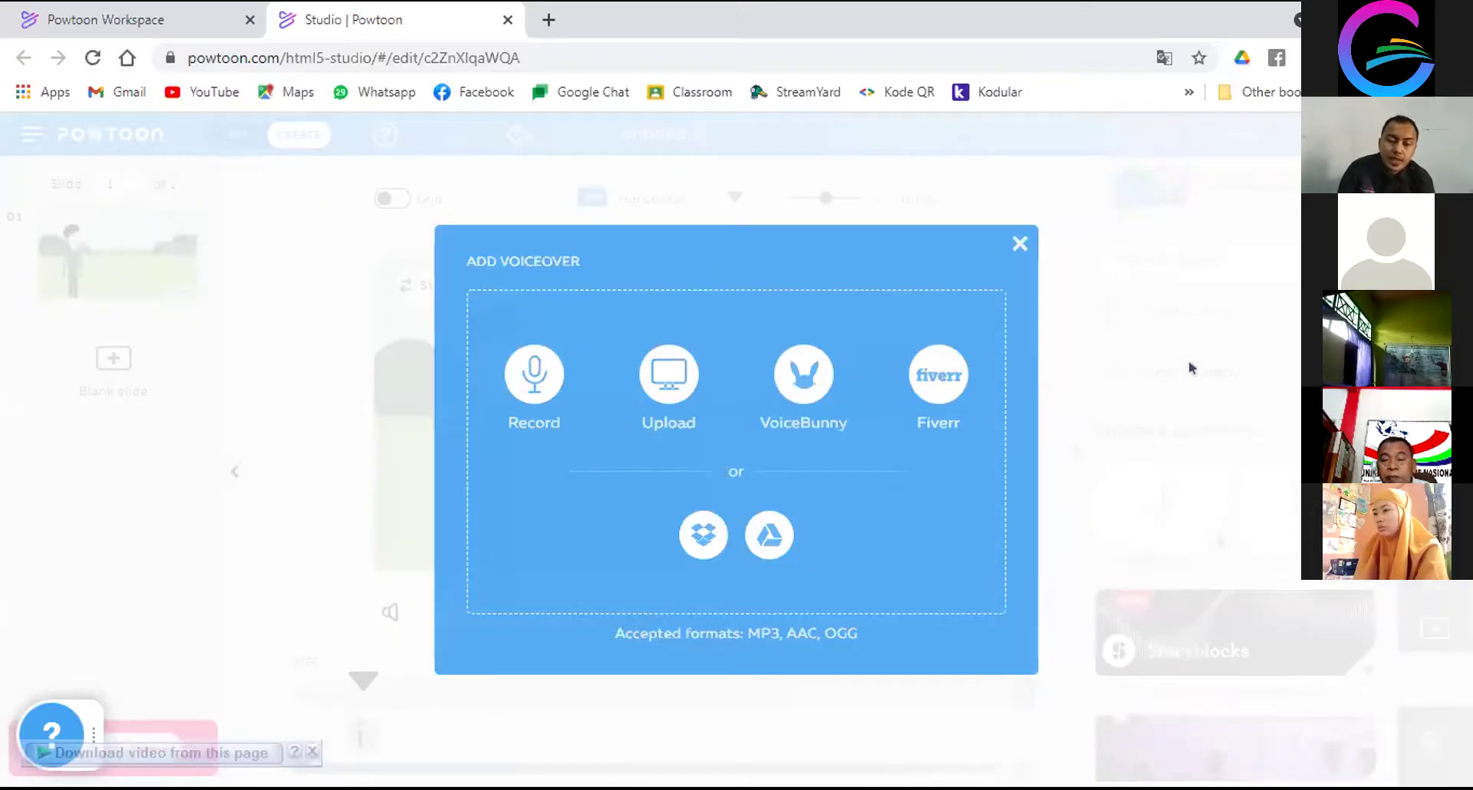
left_click(535, 375)
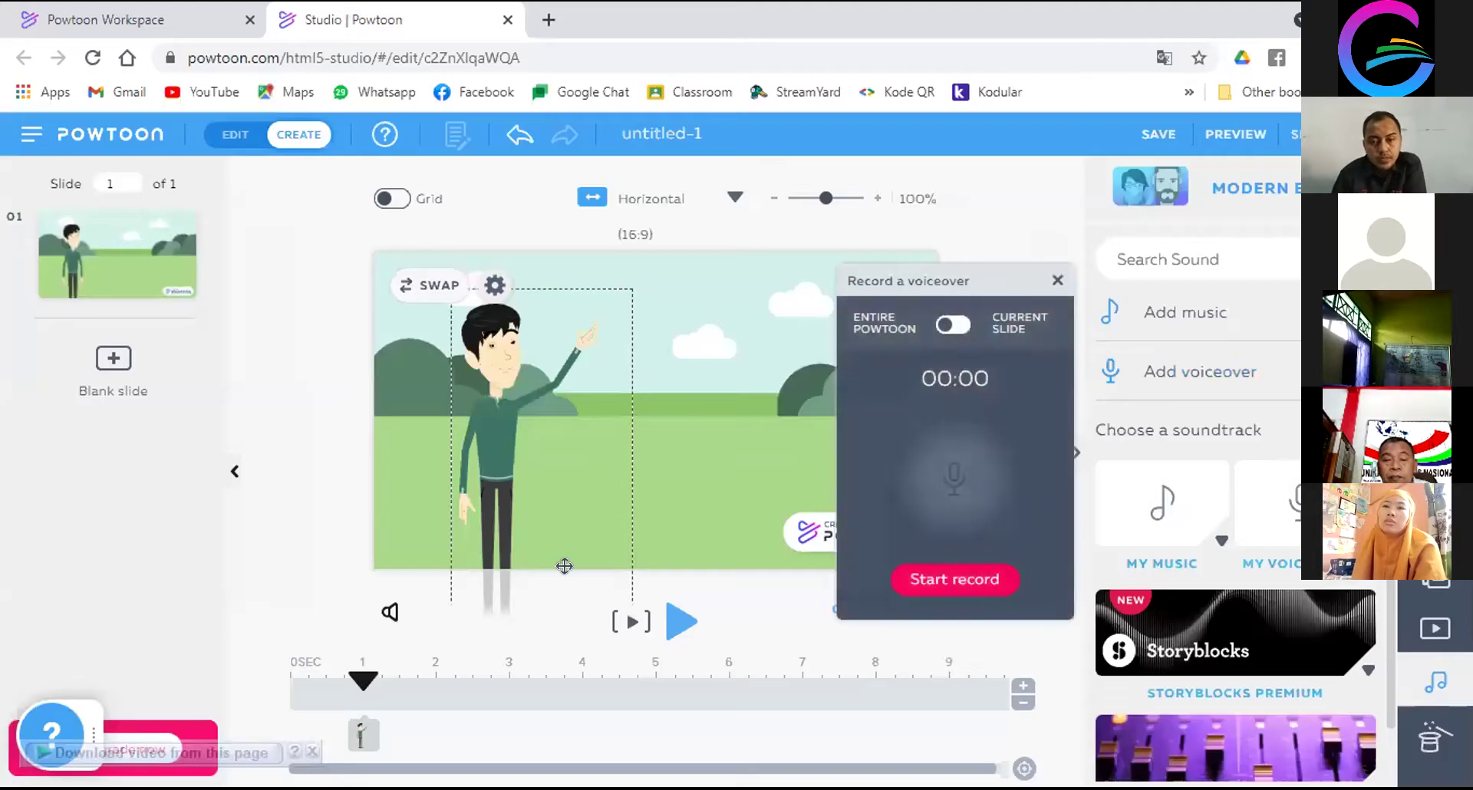
left_click_drag(974, 270, 940, 246)
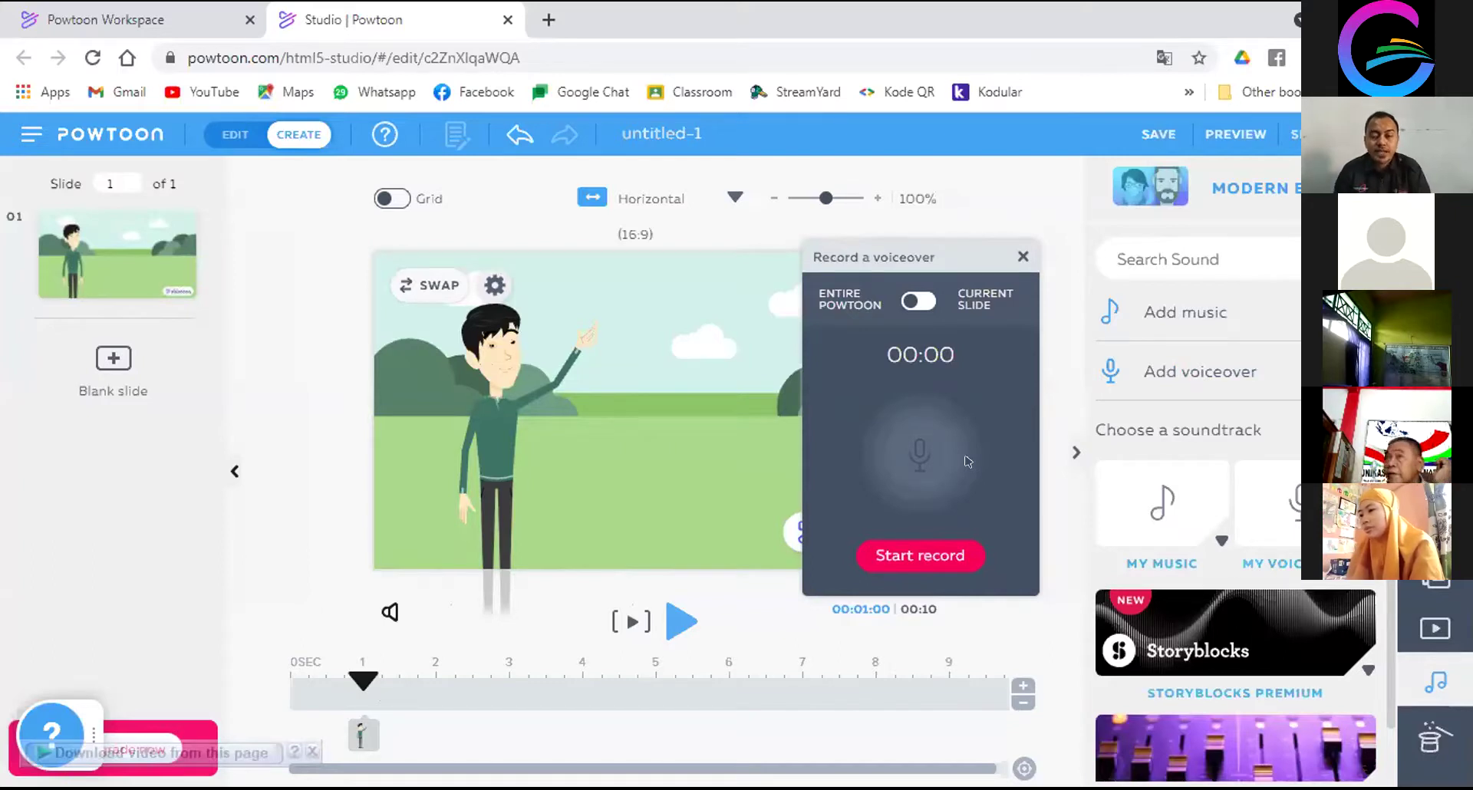
left_click(949, 557)
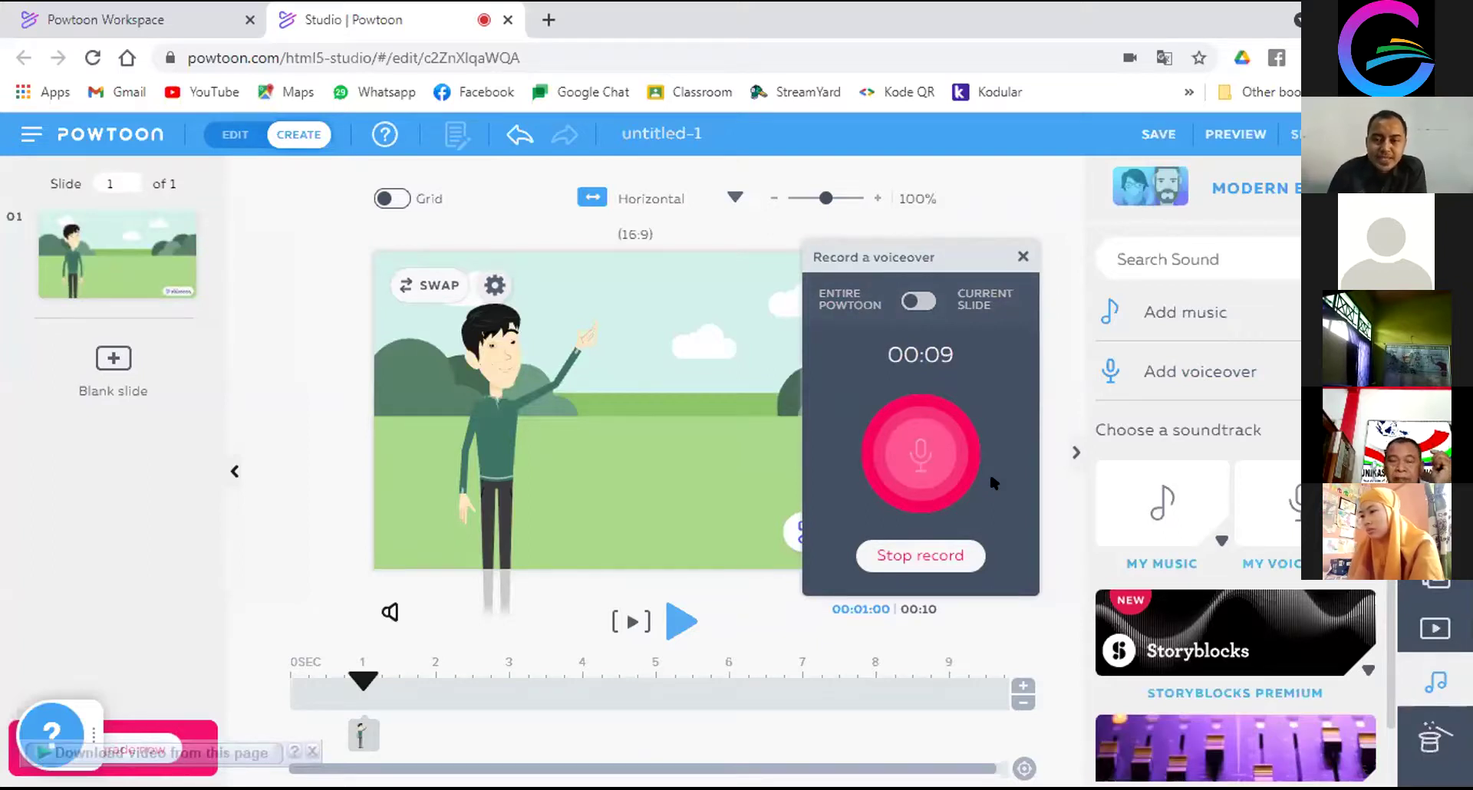
left_click(951, 556)
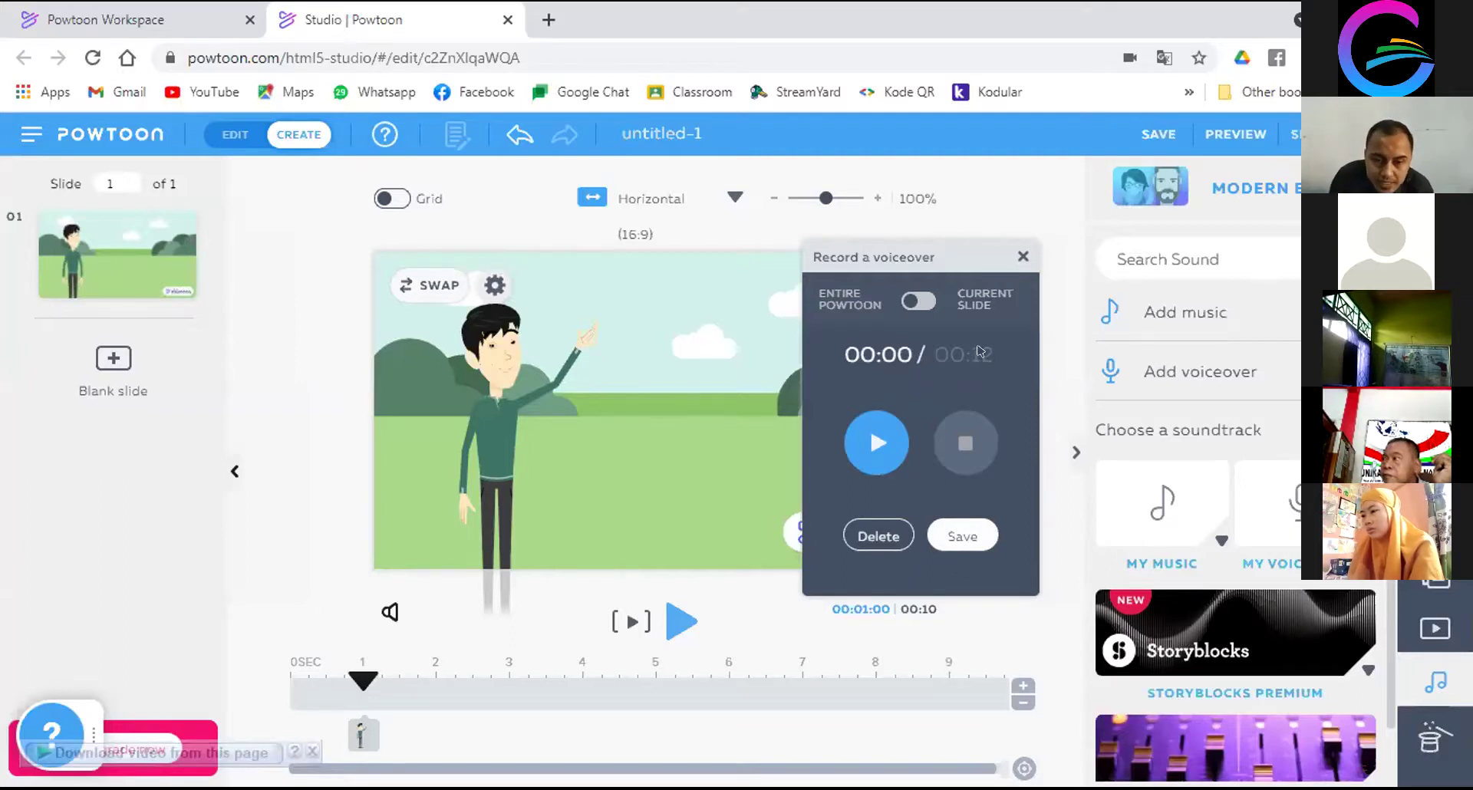
Extend the slide's duration to 13 seconds
left_click(1020, 685)
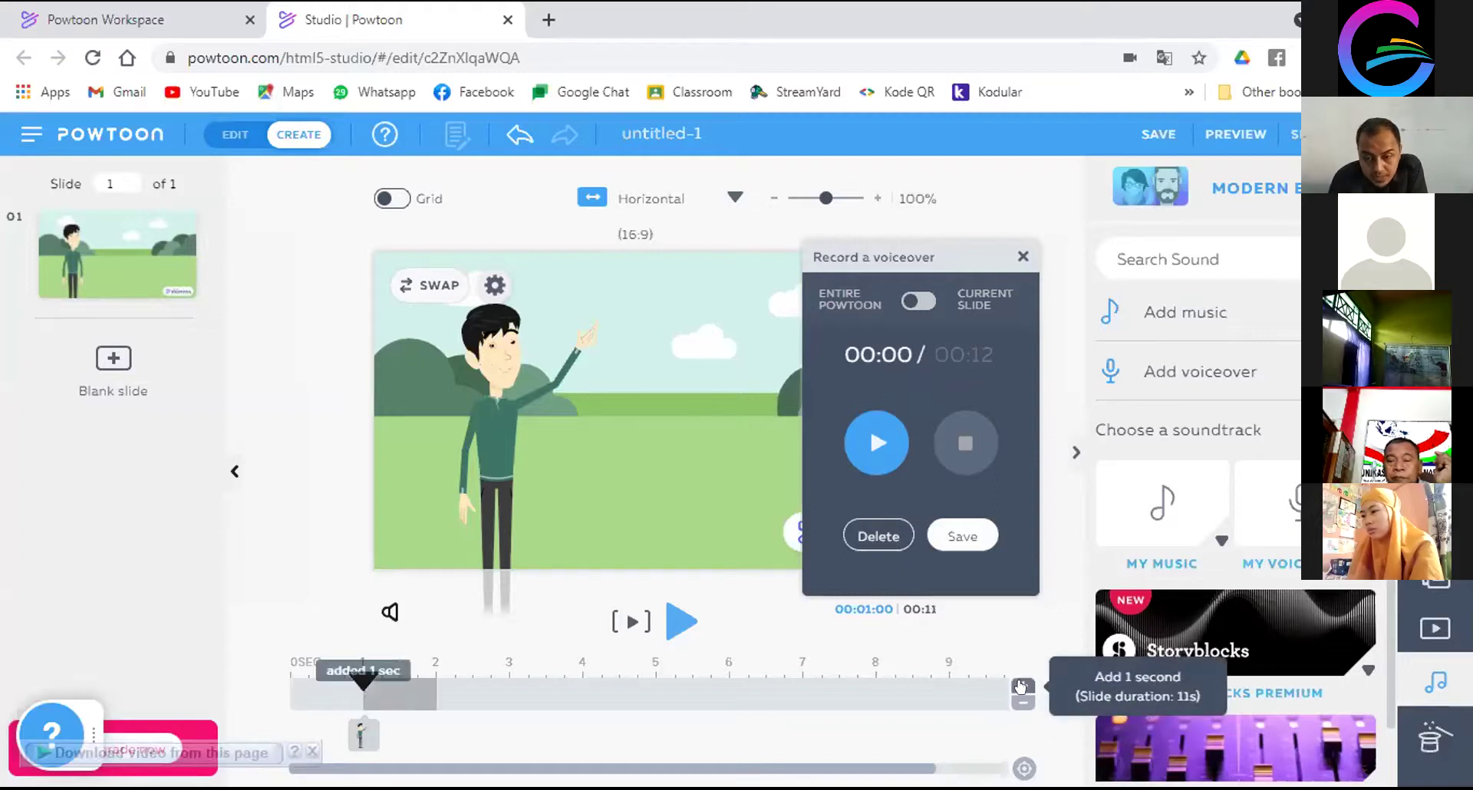
left_click(1020, 685)
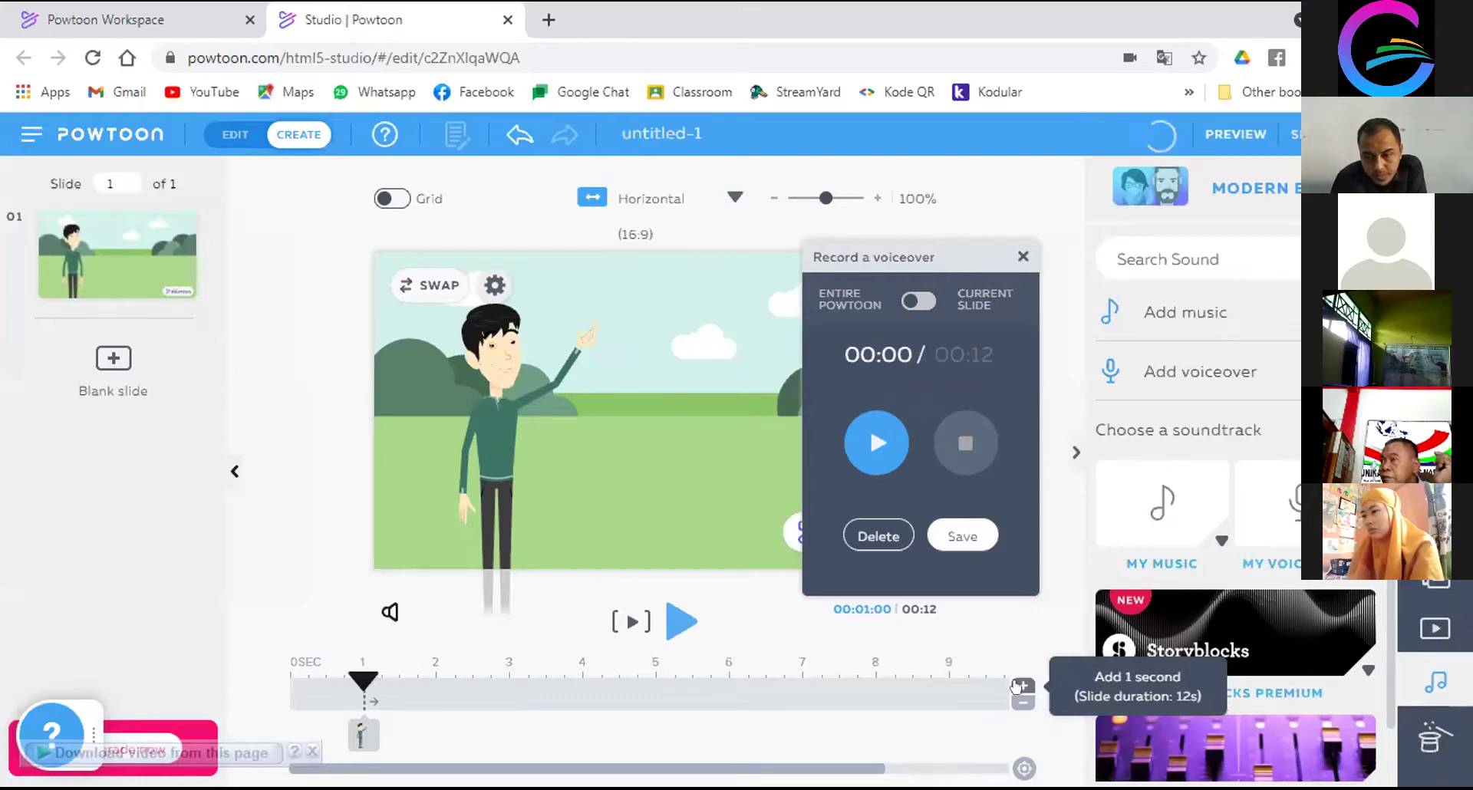
left_click(1022, 684)
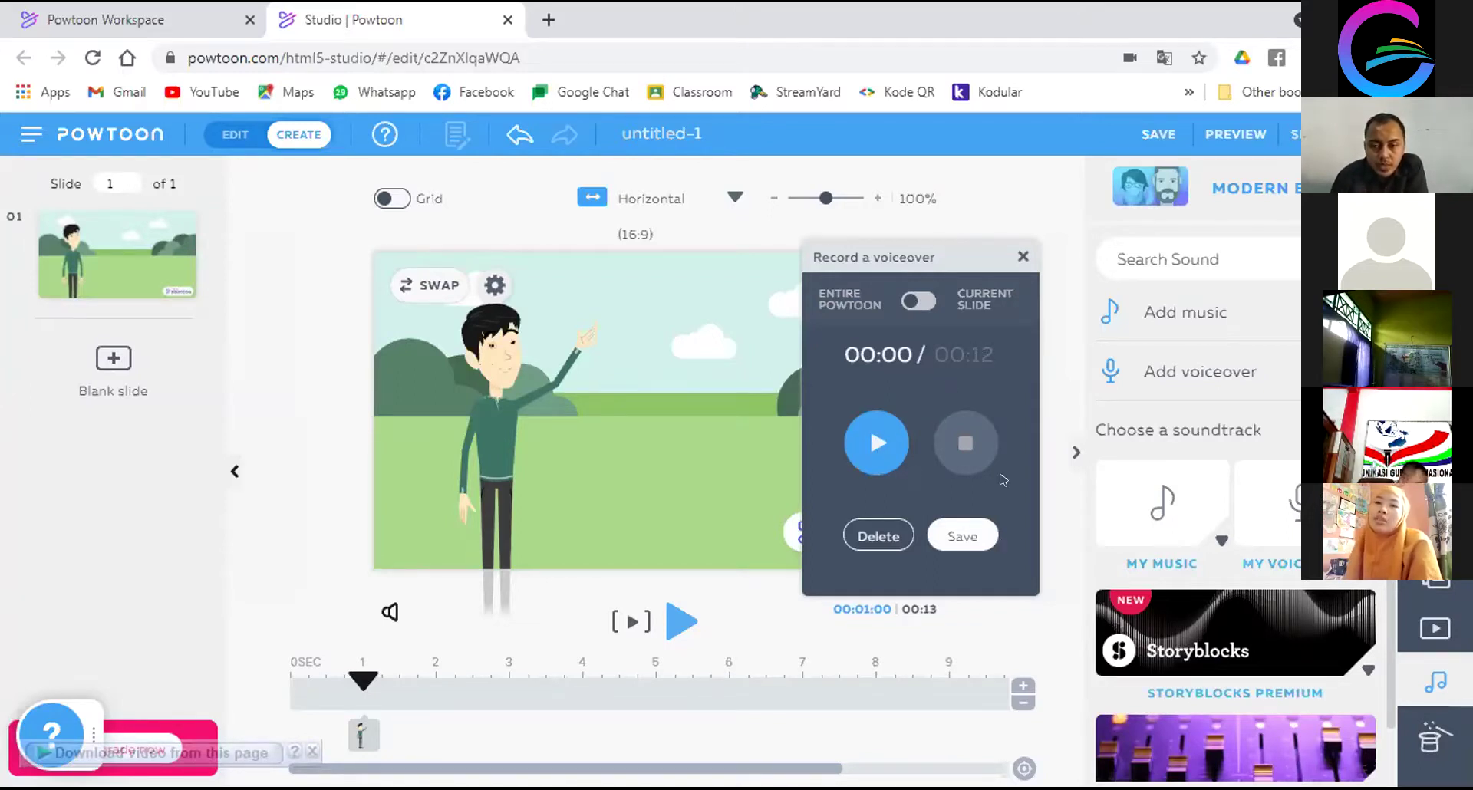
Apply the recorded voiceover to the current slide only, save it as "Slide 1", play it briefly, and close the sound controls
left_click(917, 301)
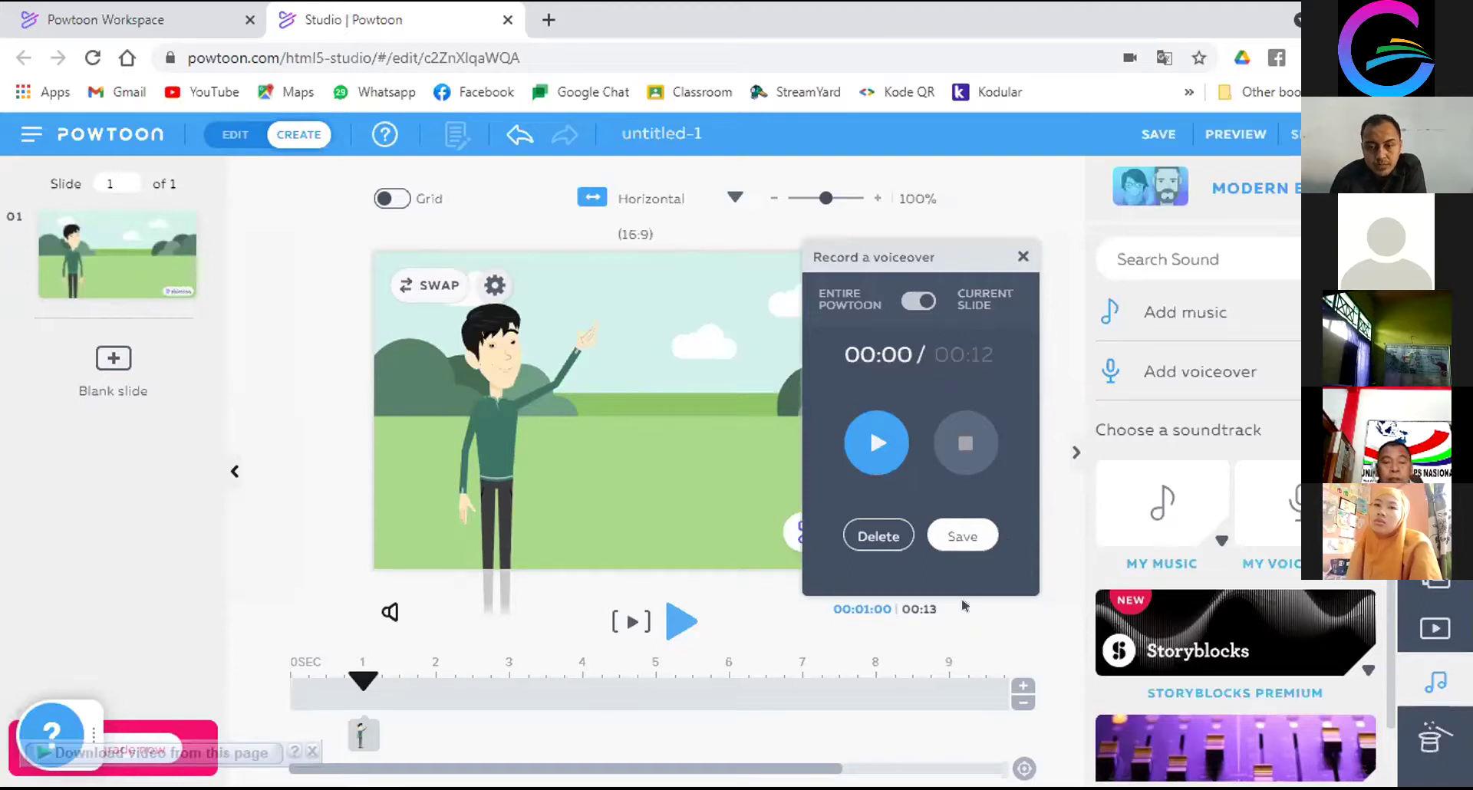
left_click(962, 536)
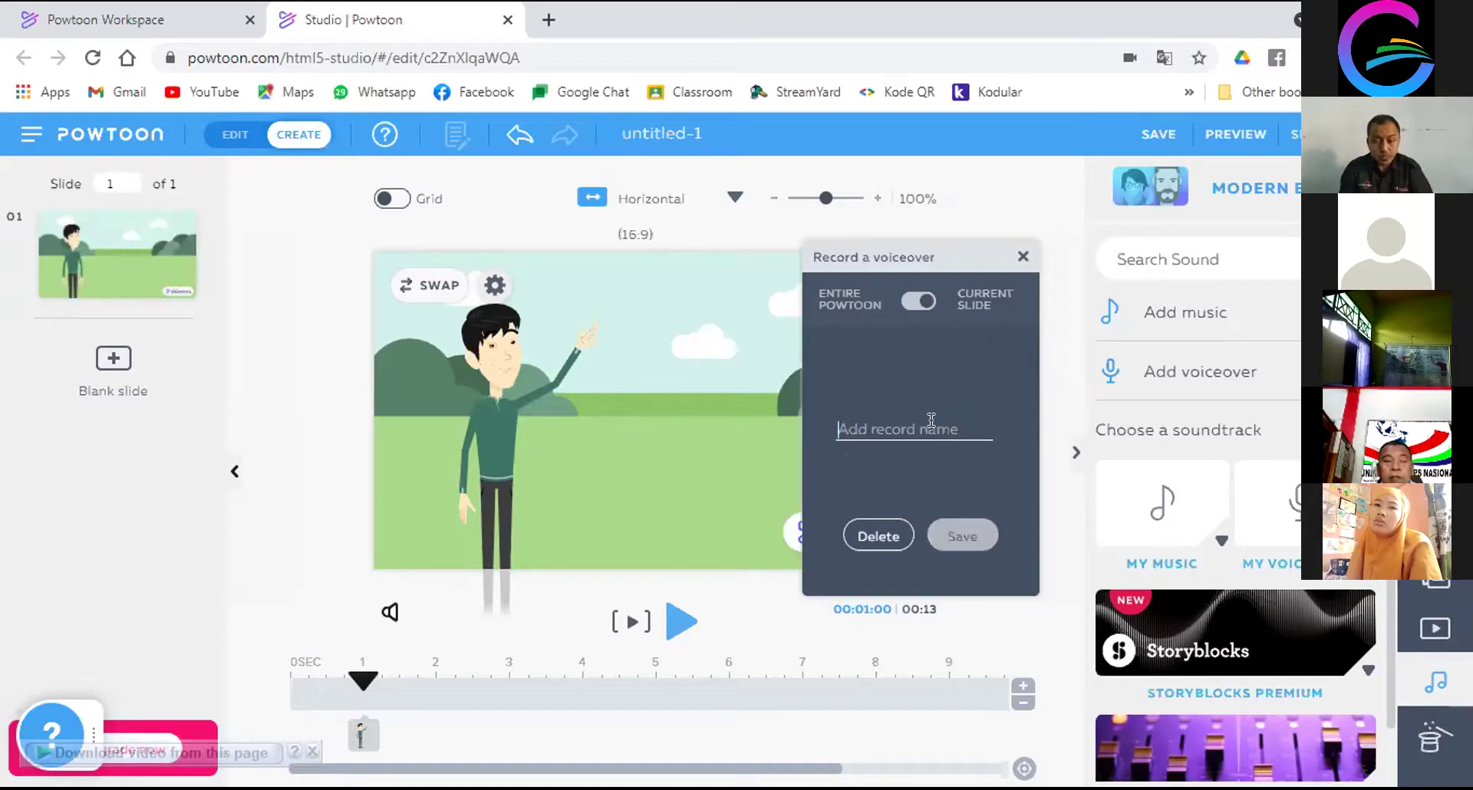
type("Slide 1")
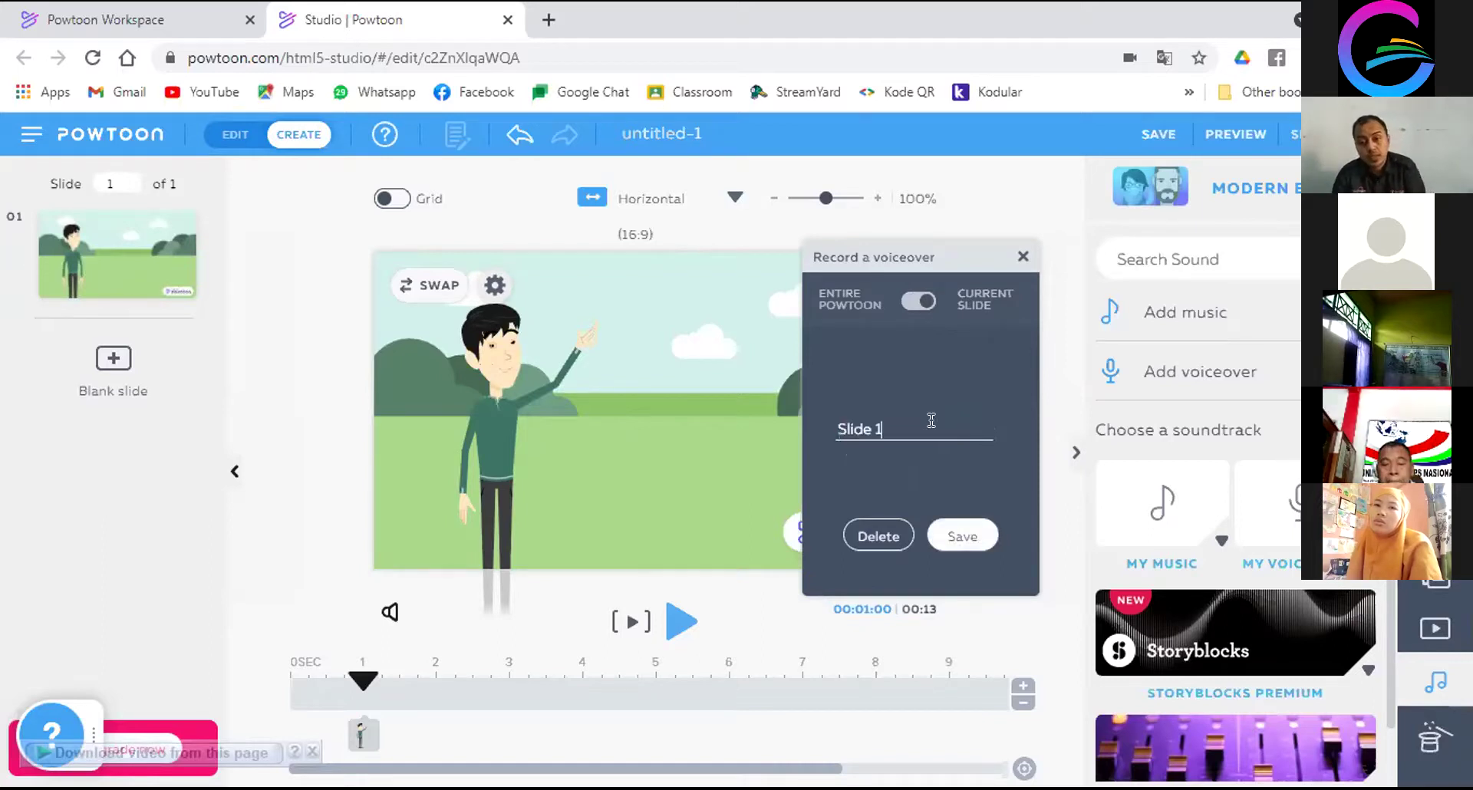
left_click(963, 540)
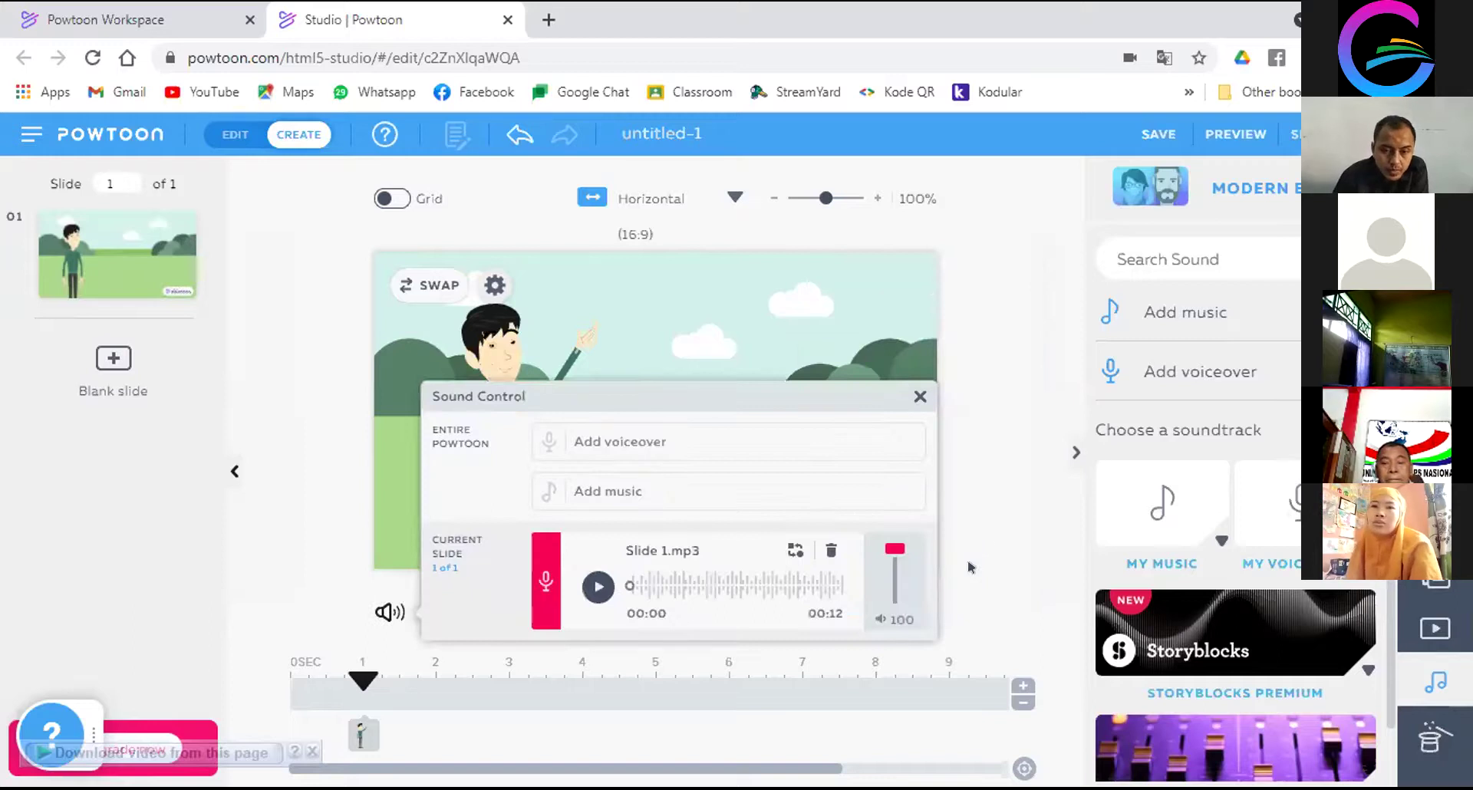
left_click(599, 587)
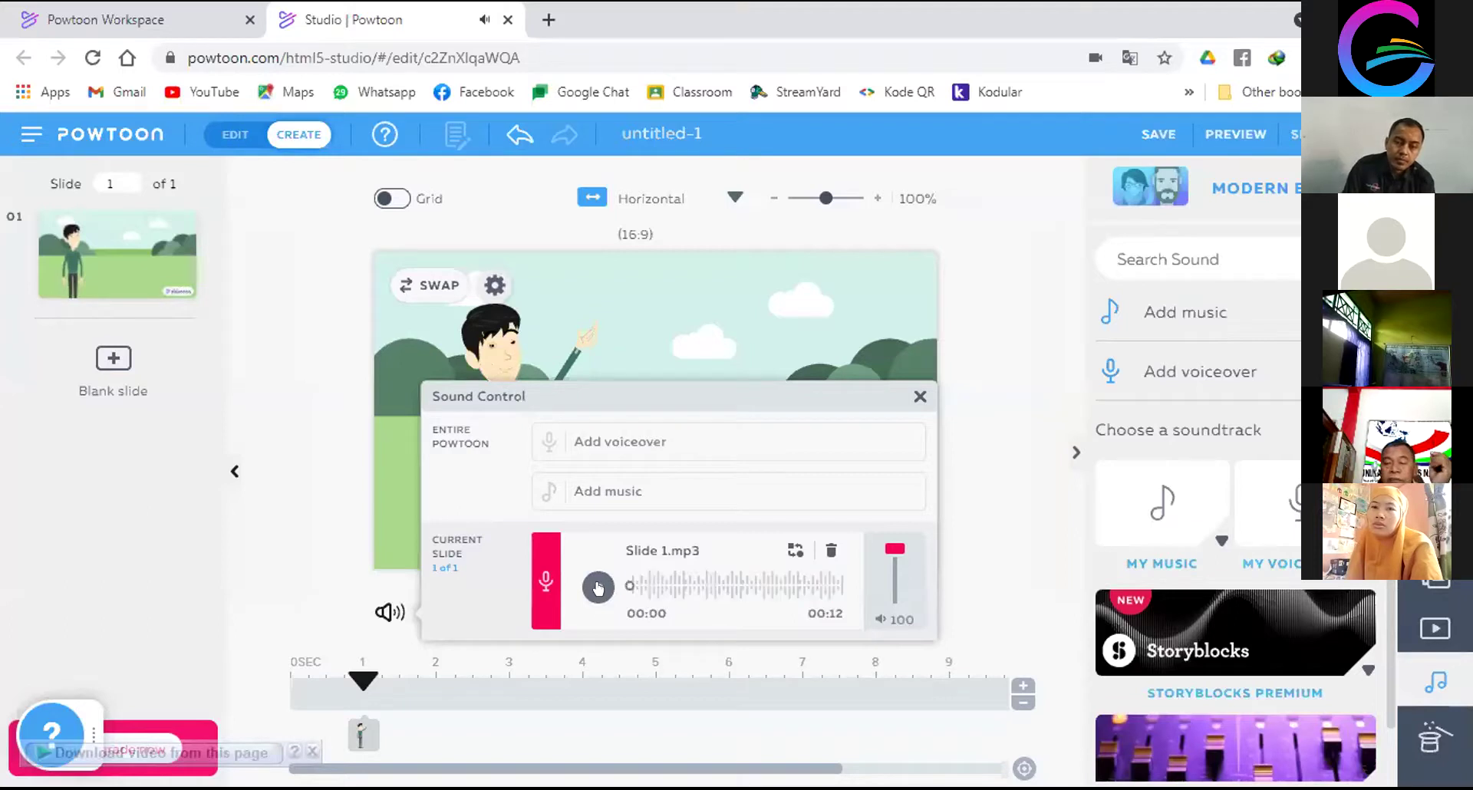
left_click(918, 397)
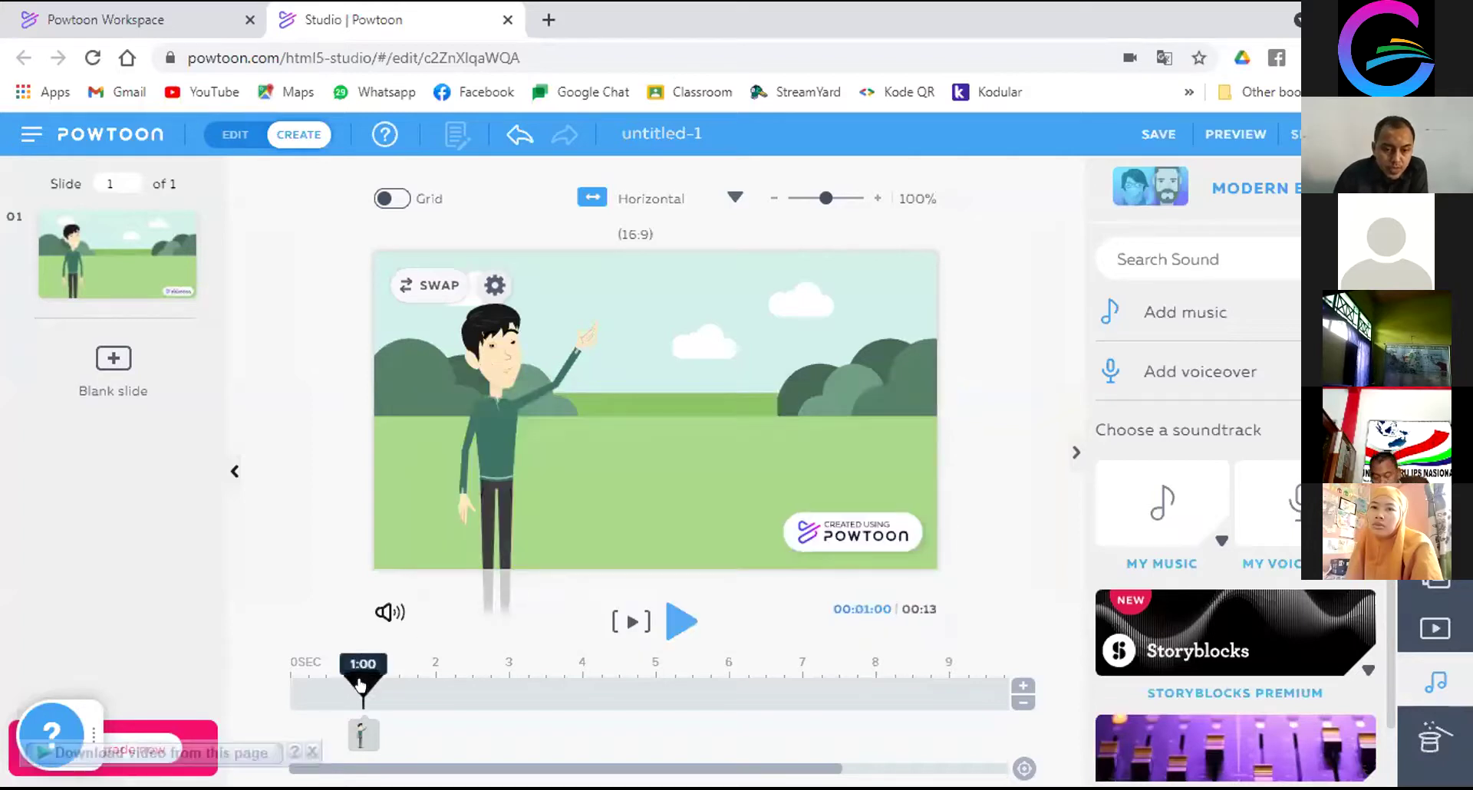
Play the slide from 0:00 with its voiceover to check the timing of the man's entrance against the narration
left_click_drag(307, 669, 275, 674)
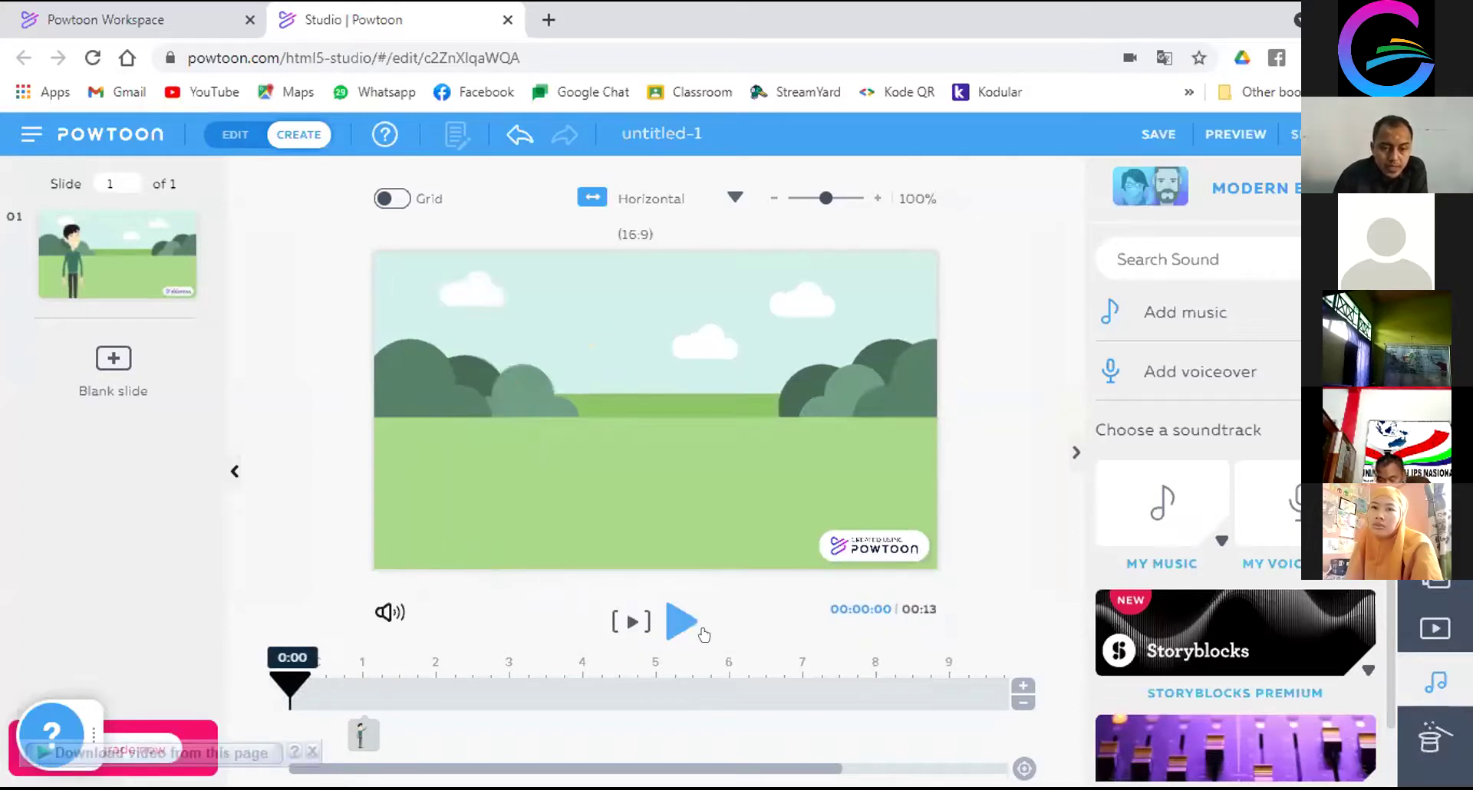
left_click(678, 622)
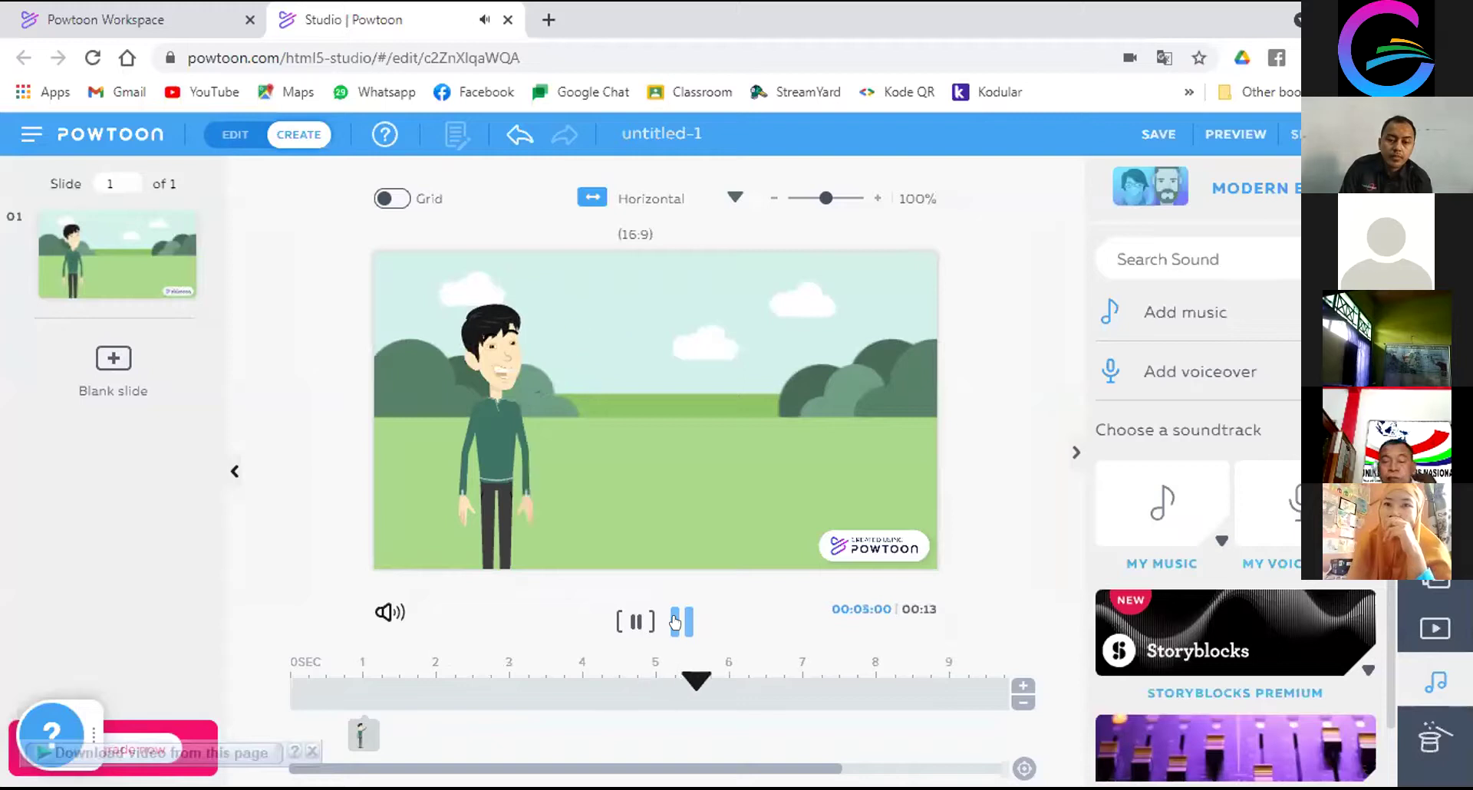
left_click(676, 622)
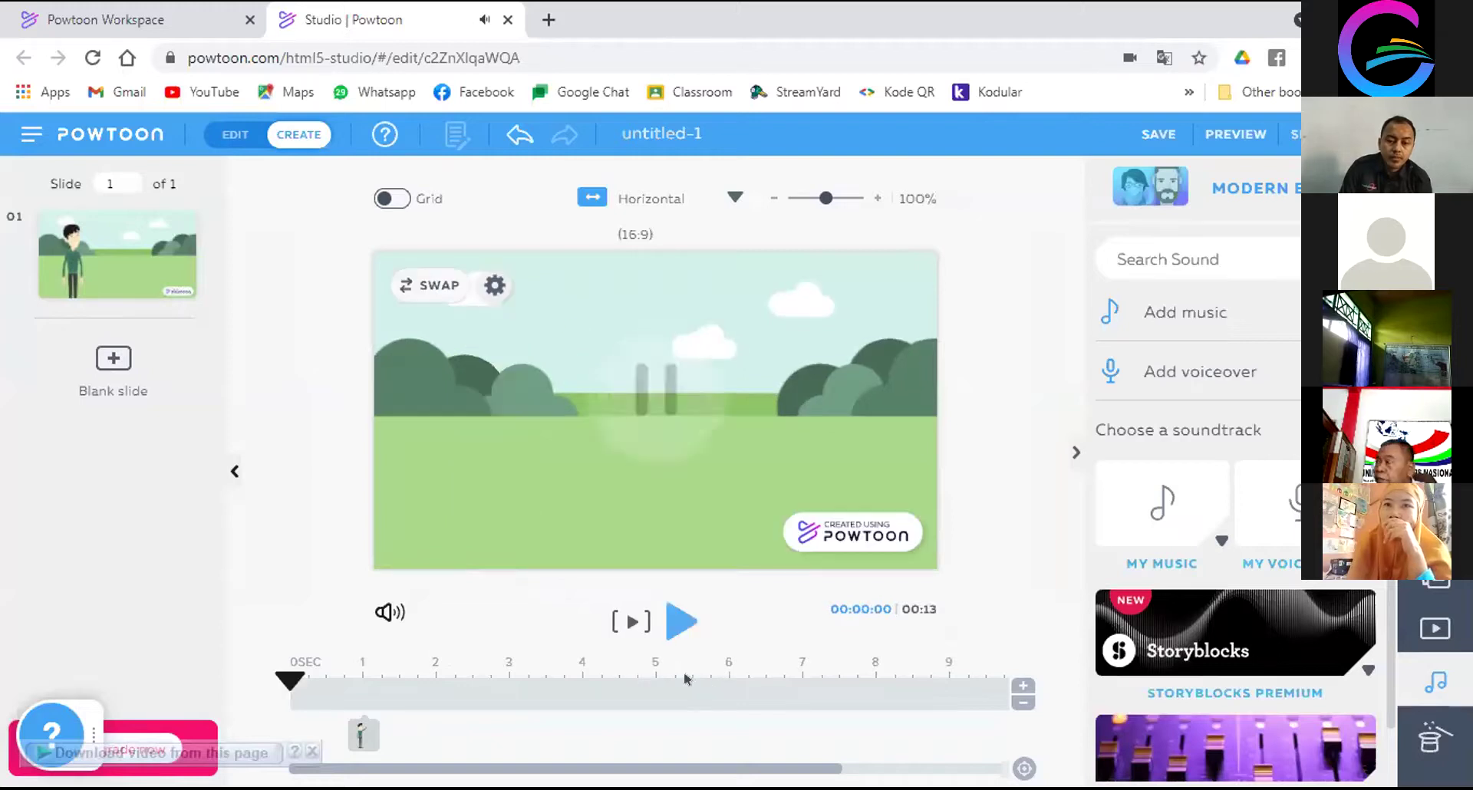
left_click(674, 622)
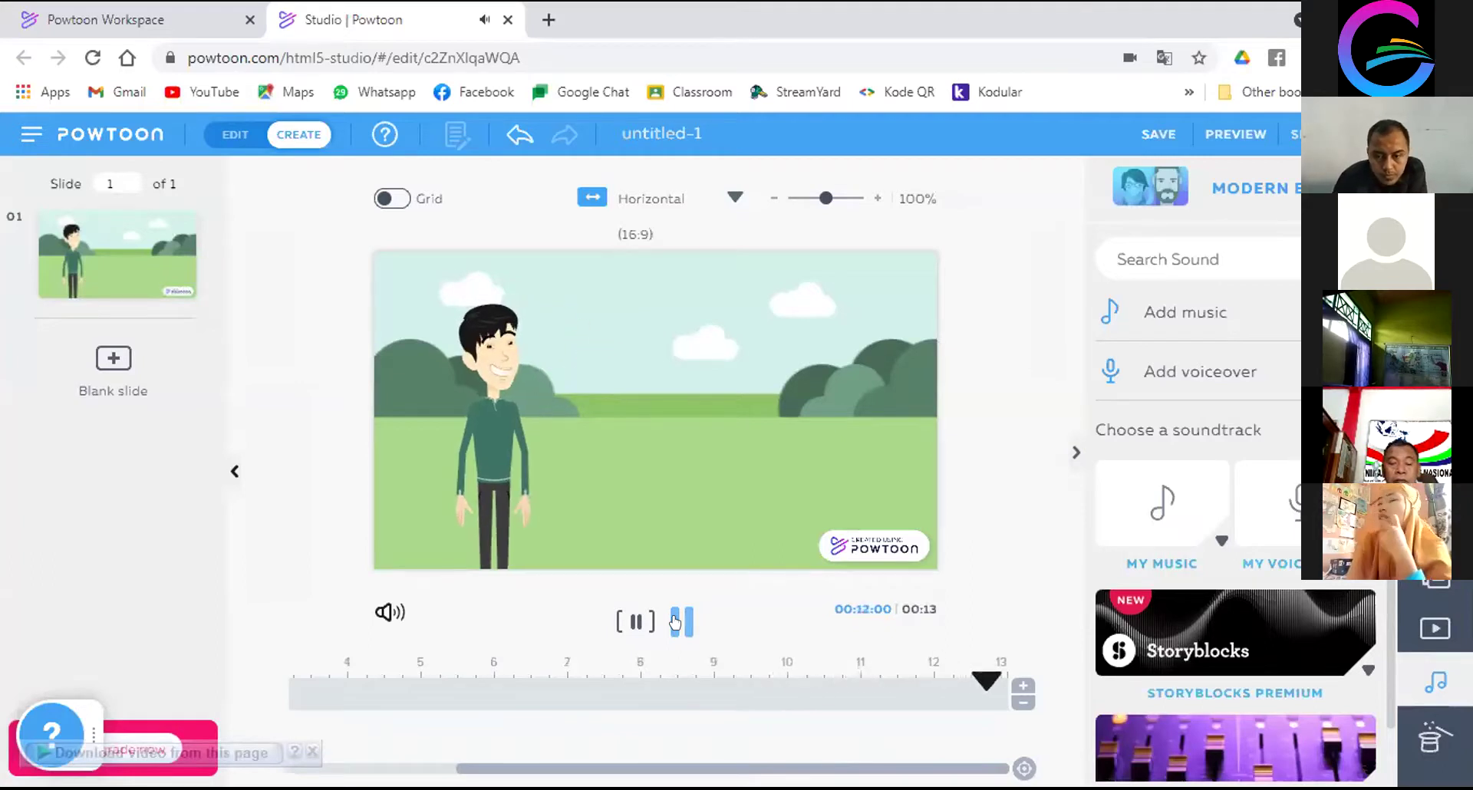
left_click(674, 621)
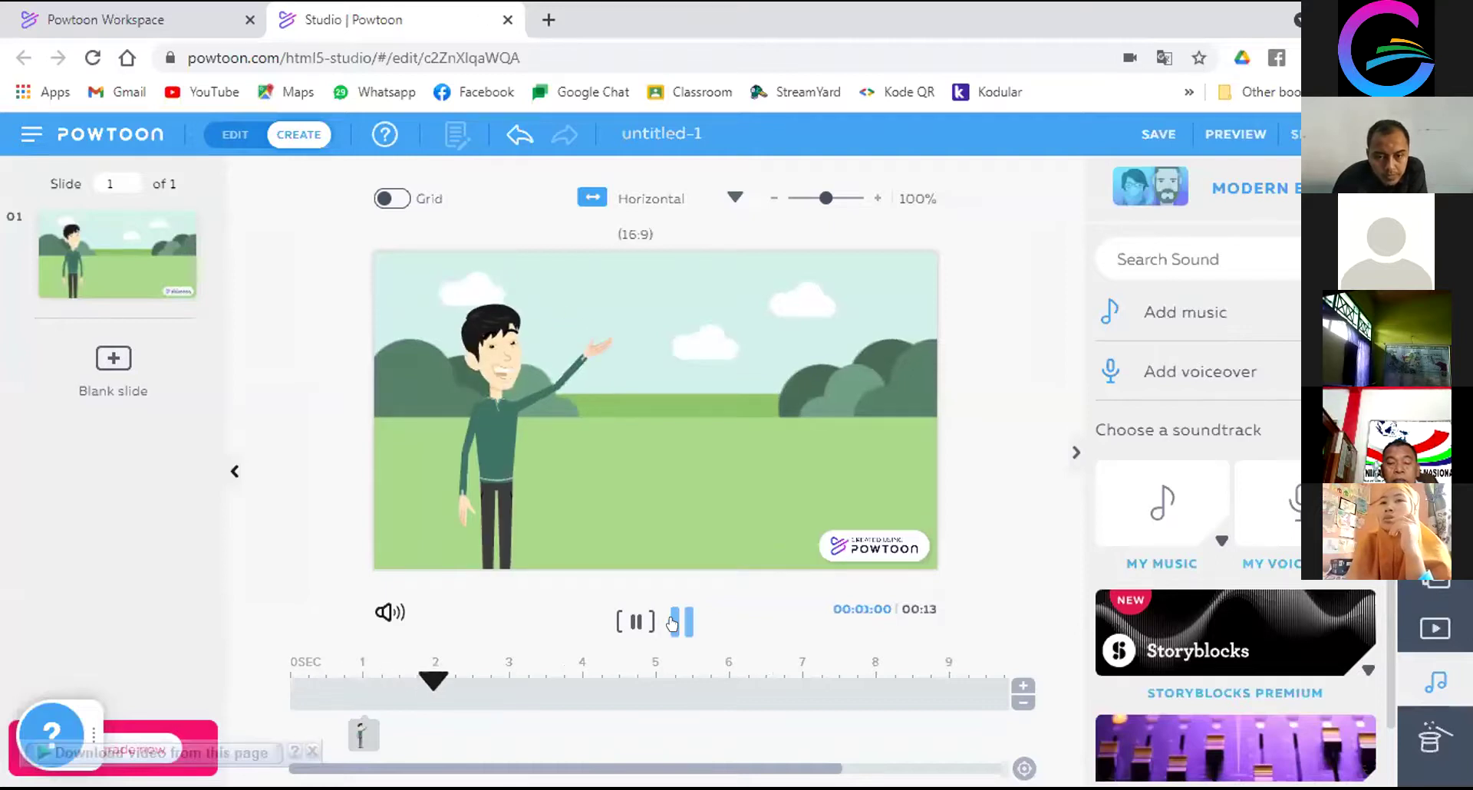
left_click(675, 621)
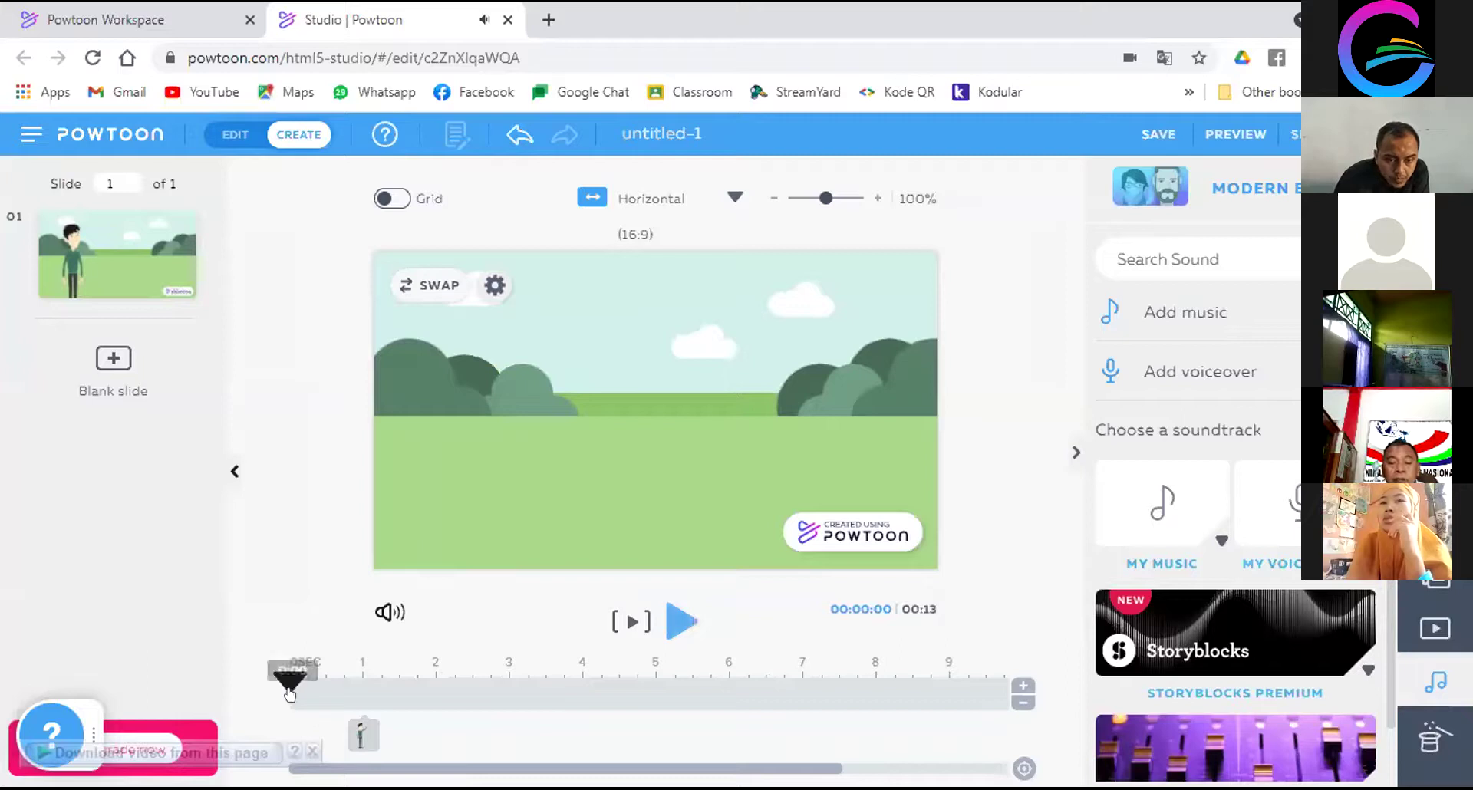
Replay the slide from the 0:50 mark to compare the man's entrance with the start of the narration
left_click_drag(287, 690, 326, 694)
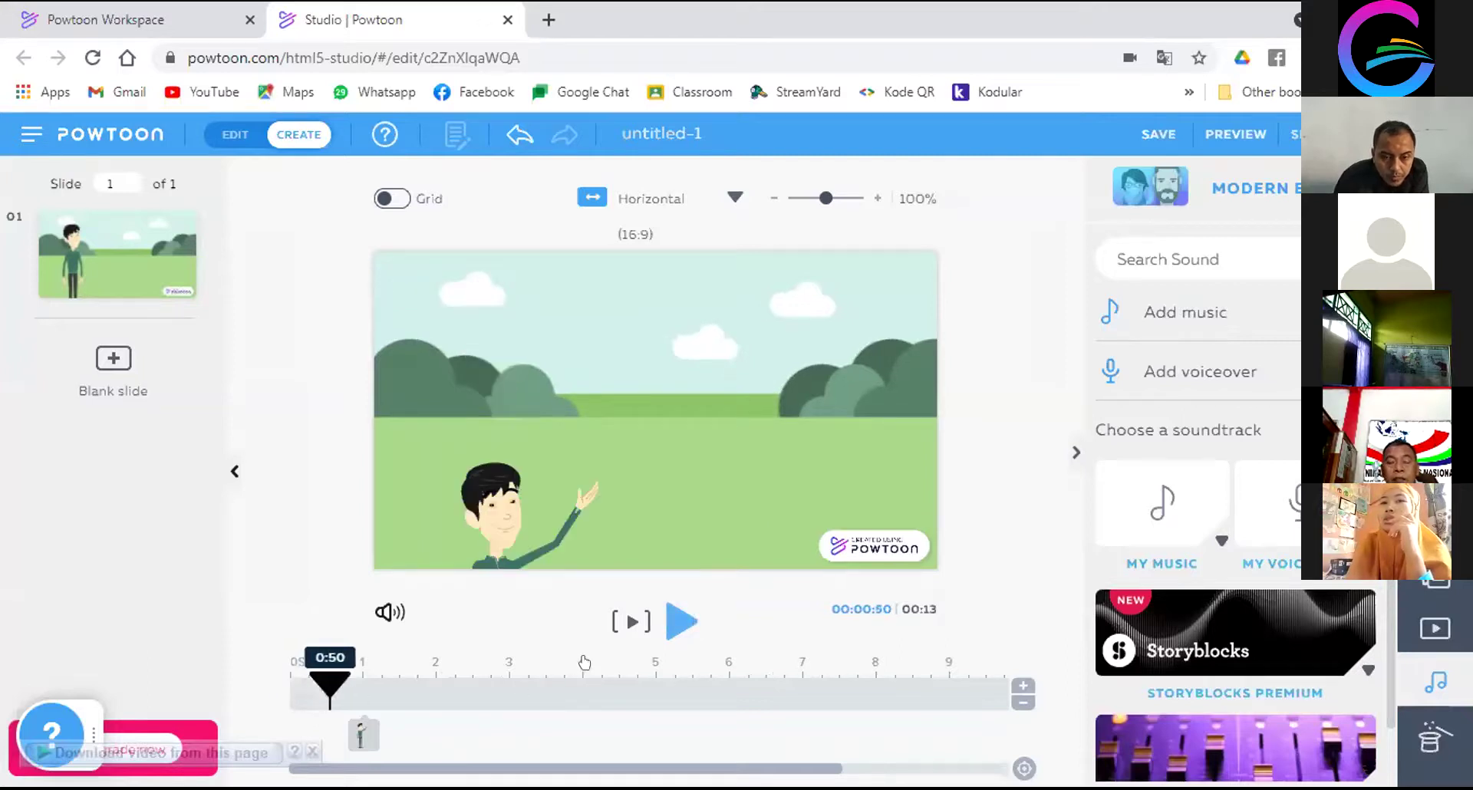
left_click(675, 622)
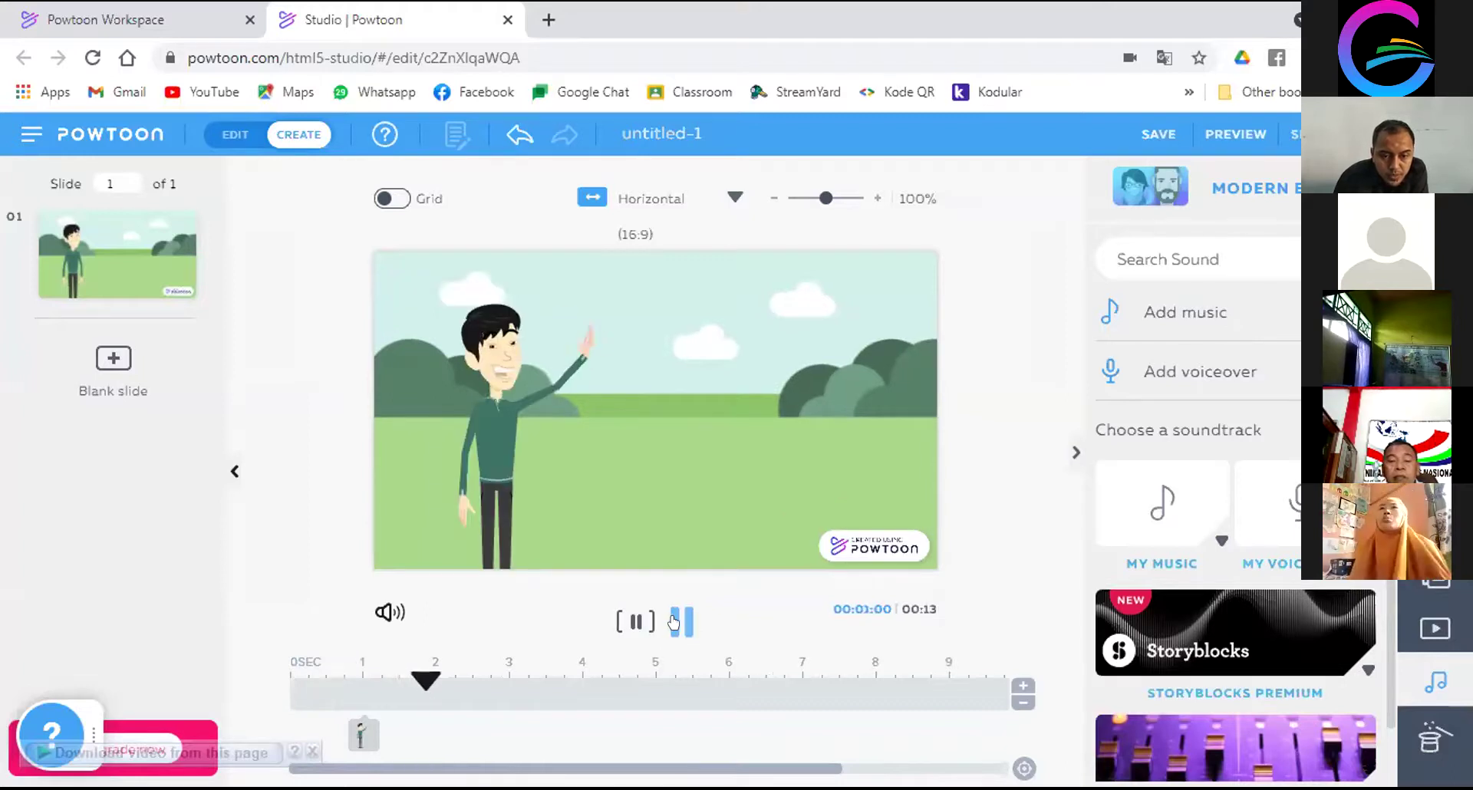
left_click(674, 621)
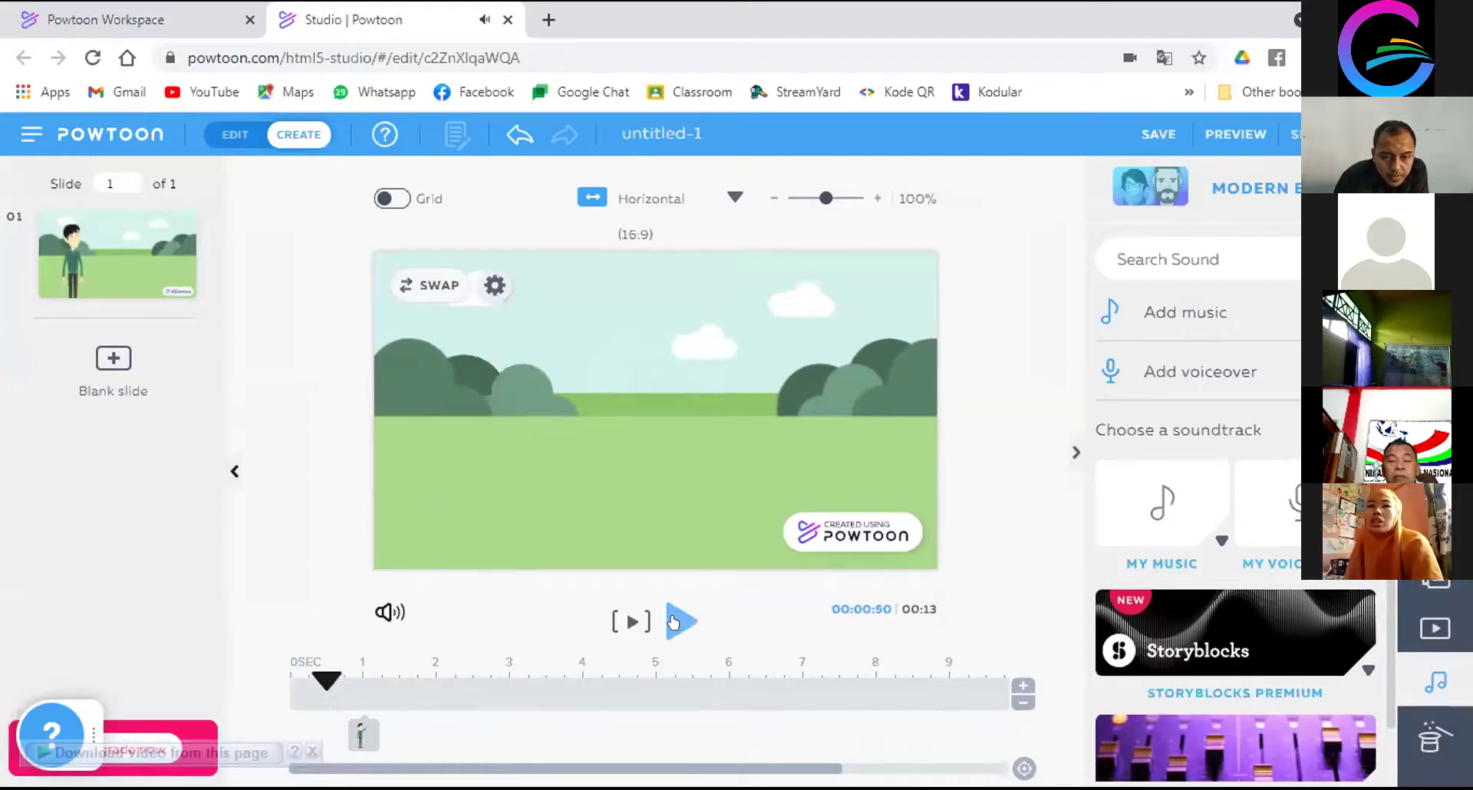
left_click(675, 621)
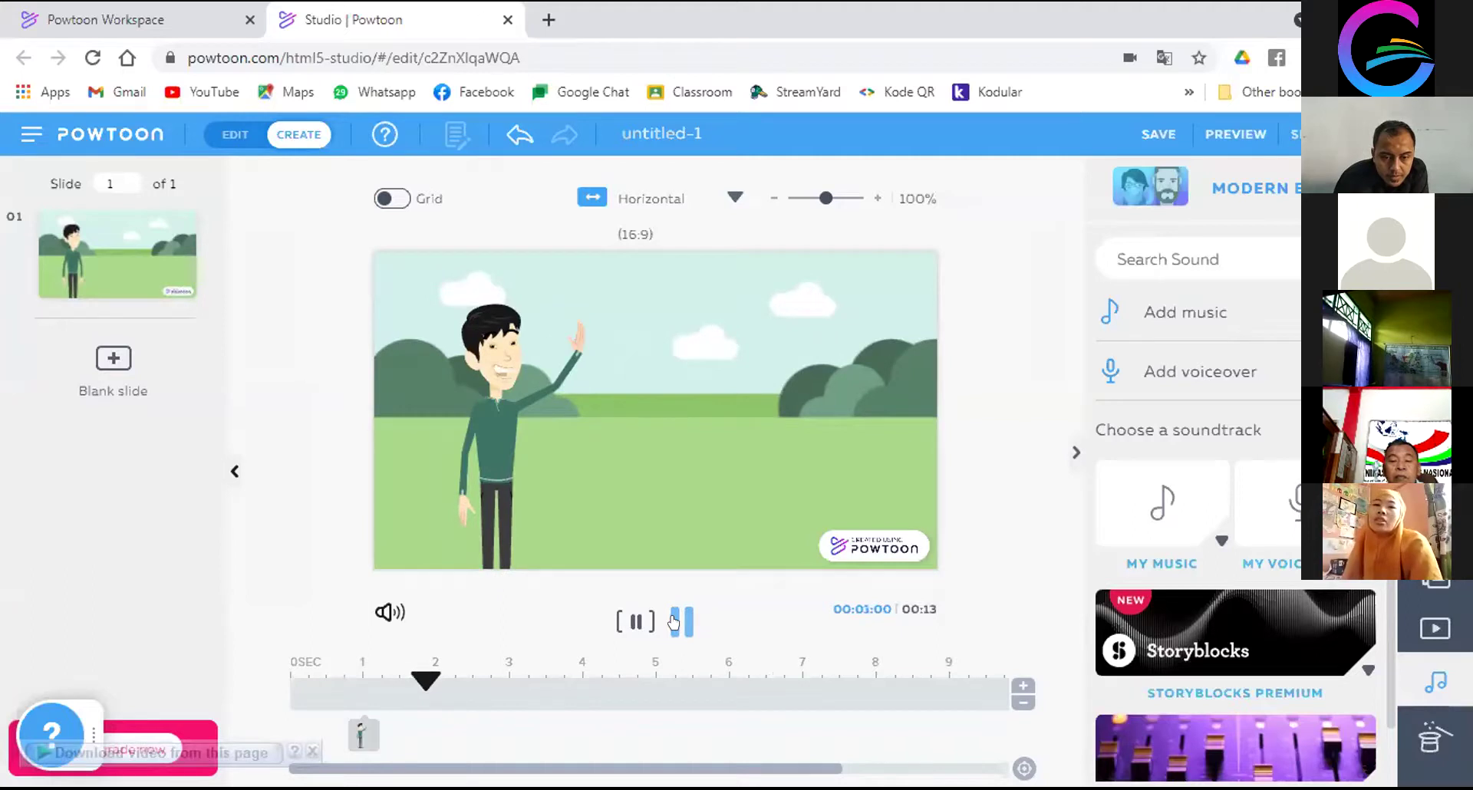
Delay the man's entrance to the 2-second mark on the timeline and deselect him
left_click(362, 733)
left_click_drag(363, 733, 432, 724)
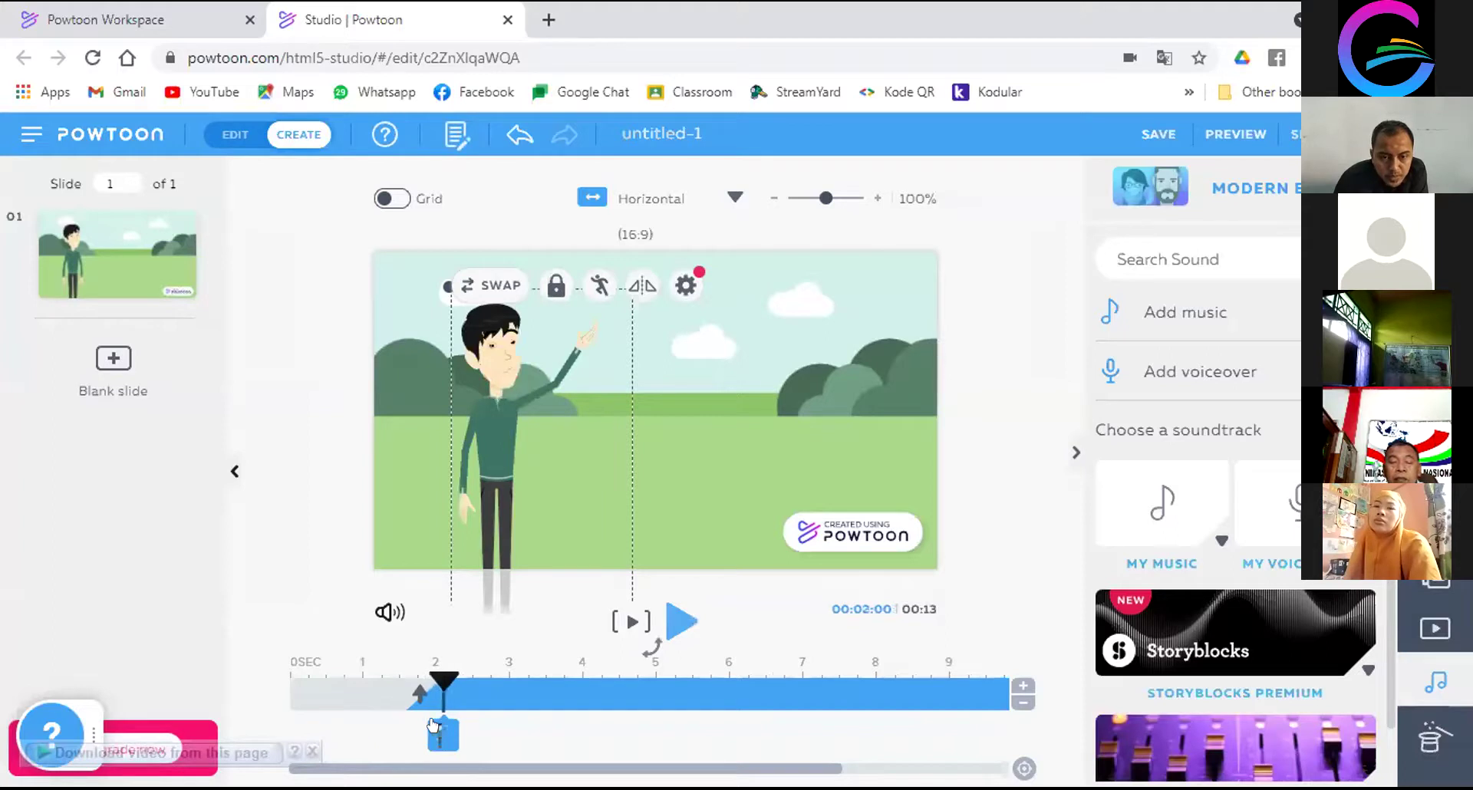
left_click_drag(433, 679, 427, 678)
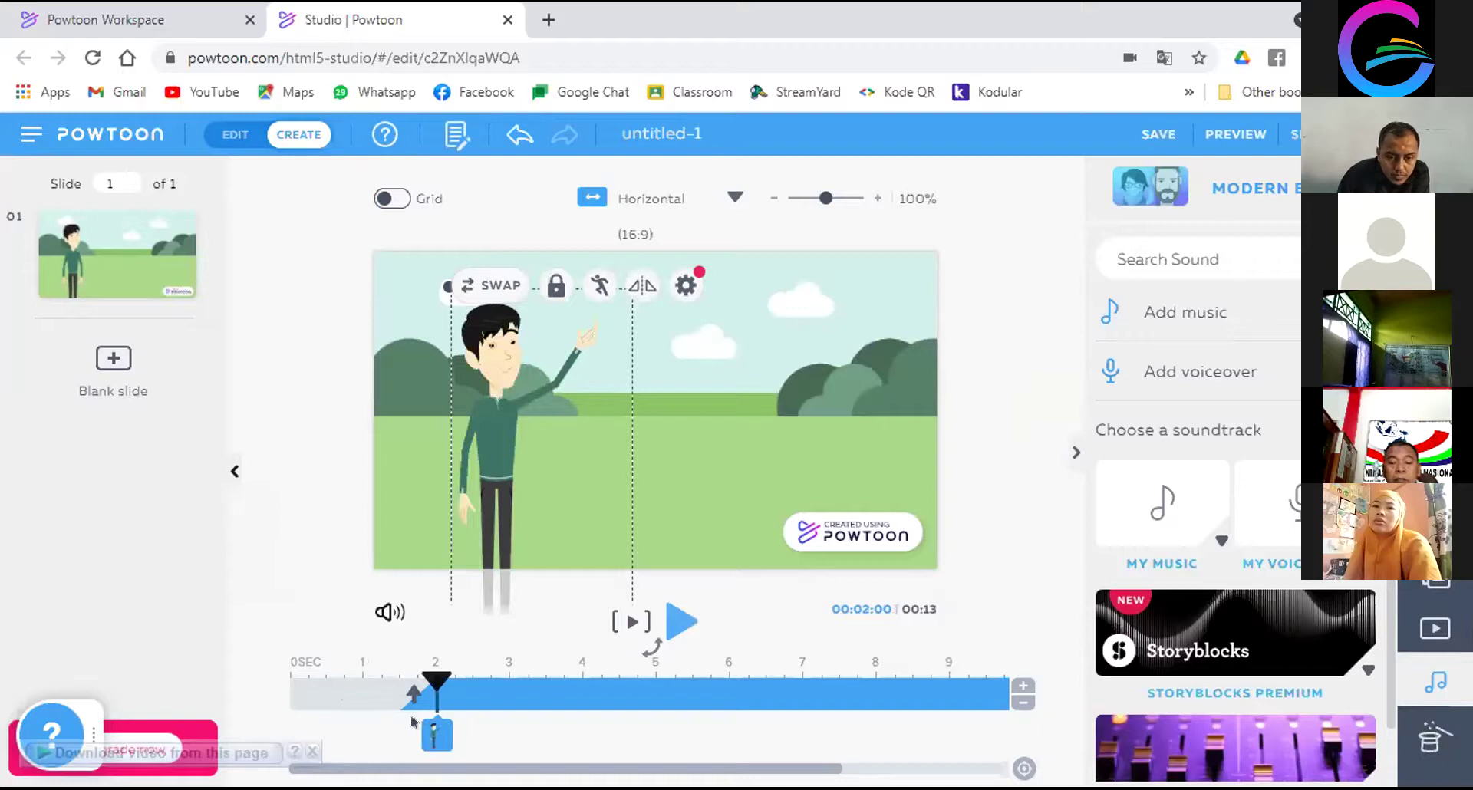
left_click(503, 727)
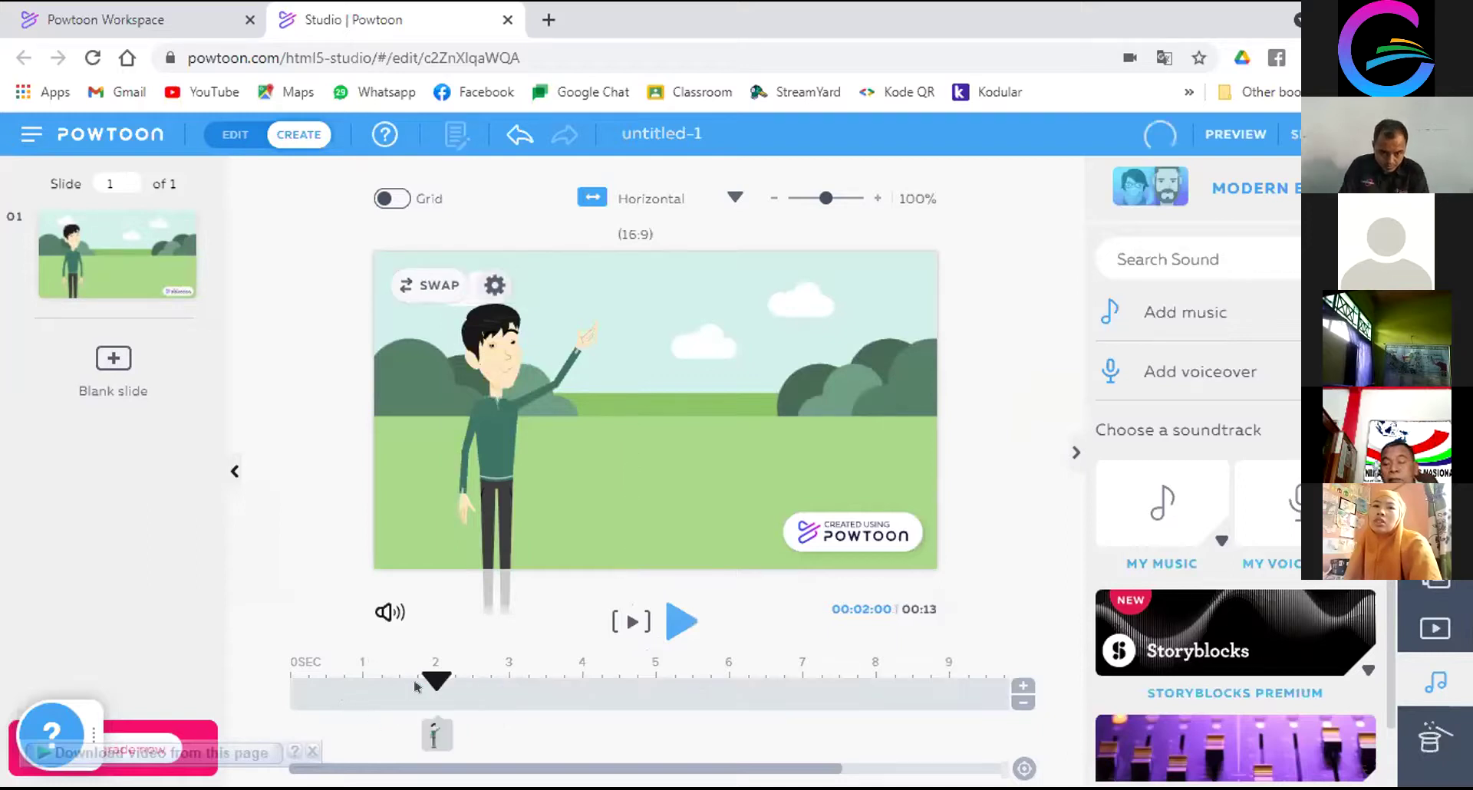
Play the slide from the 1:00 and 0:75 marks to check the man's delayed entrance, and scrub to 2:75
left_click_drag(428, 678, 363, 678)
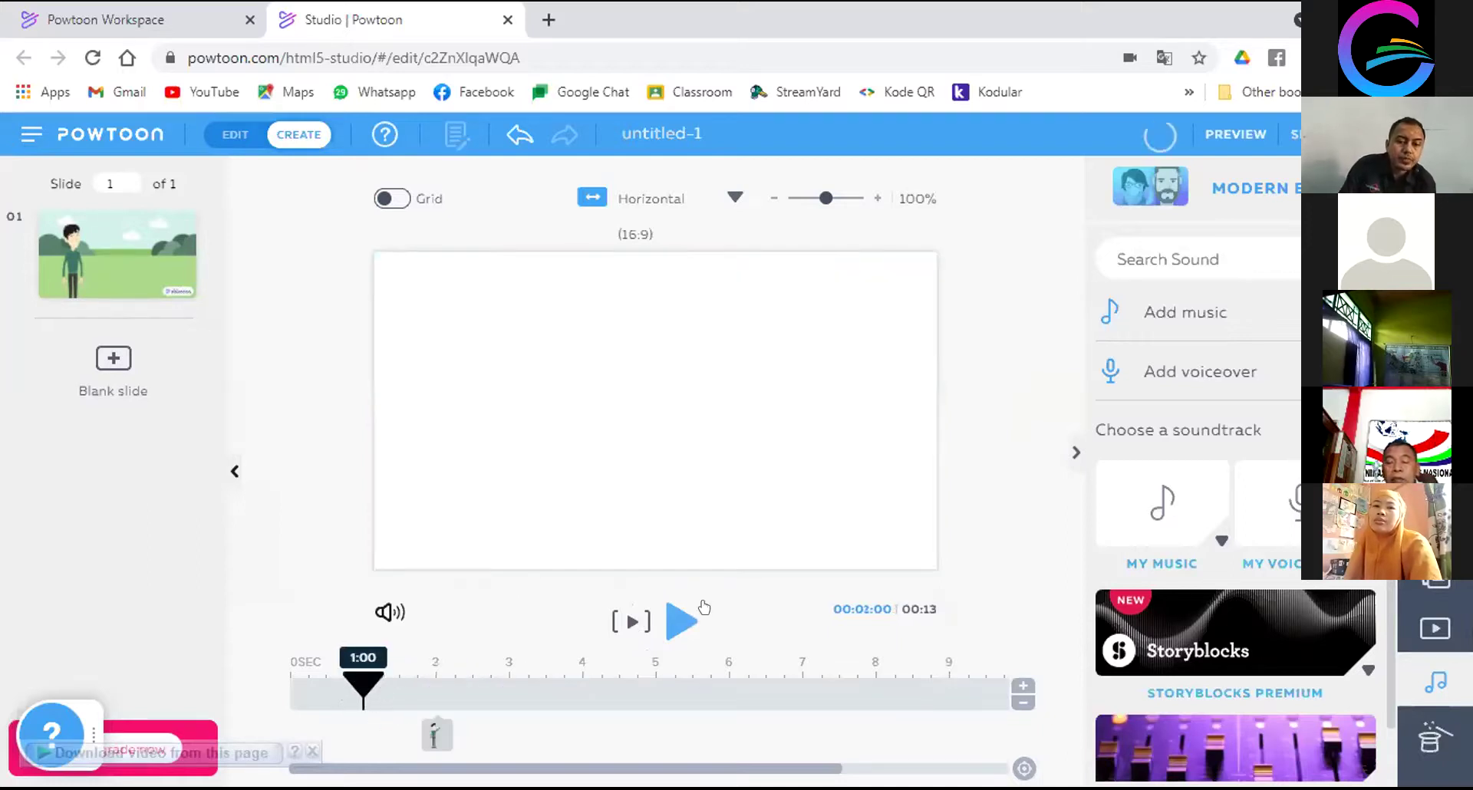
left_click(671, 619)
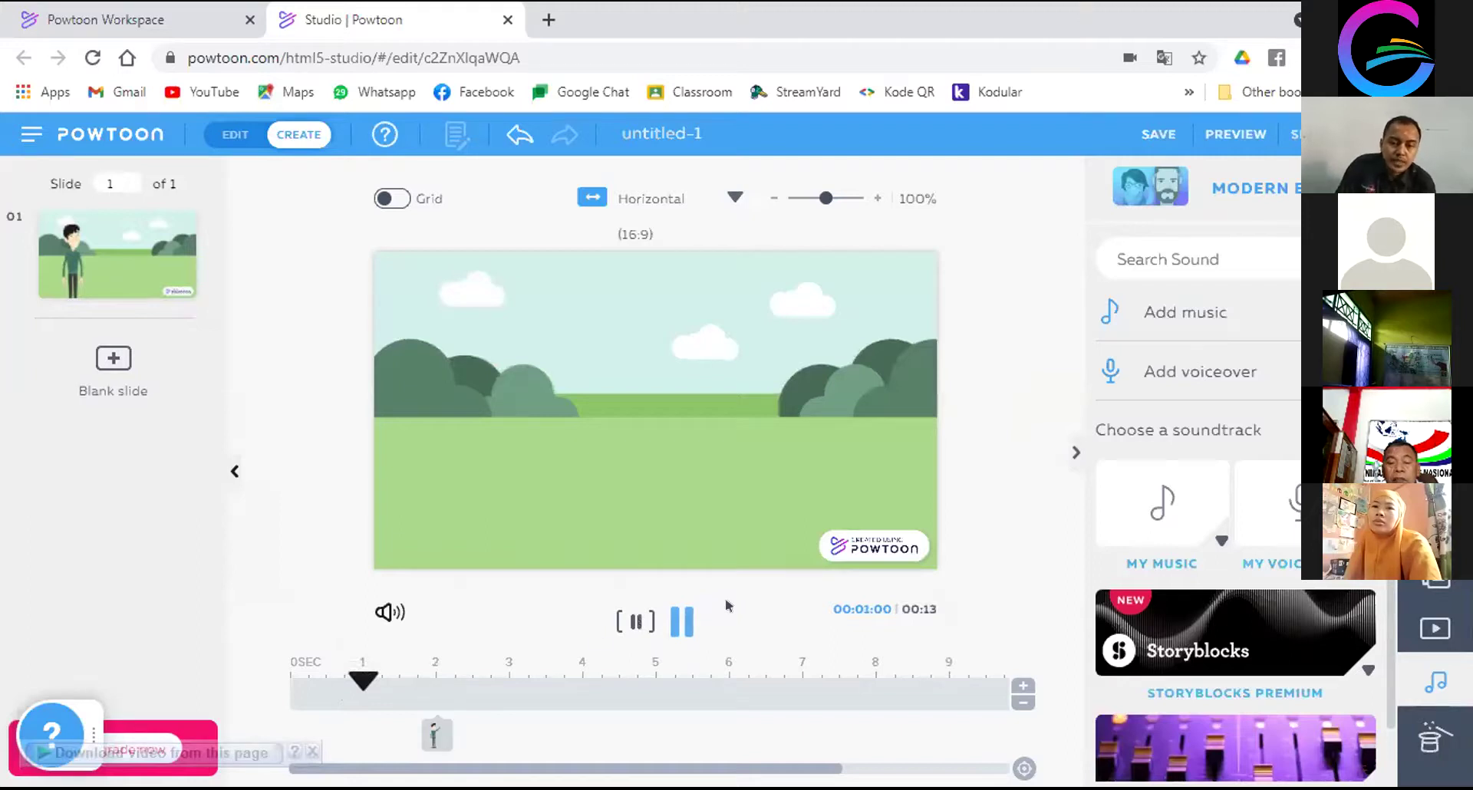
left_click(683, 623)
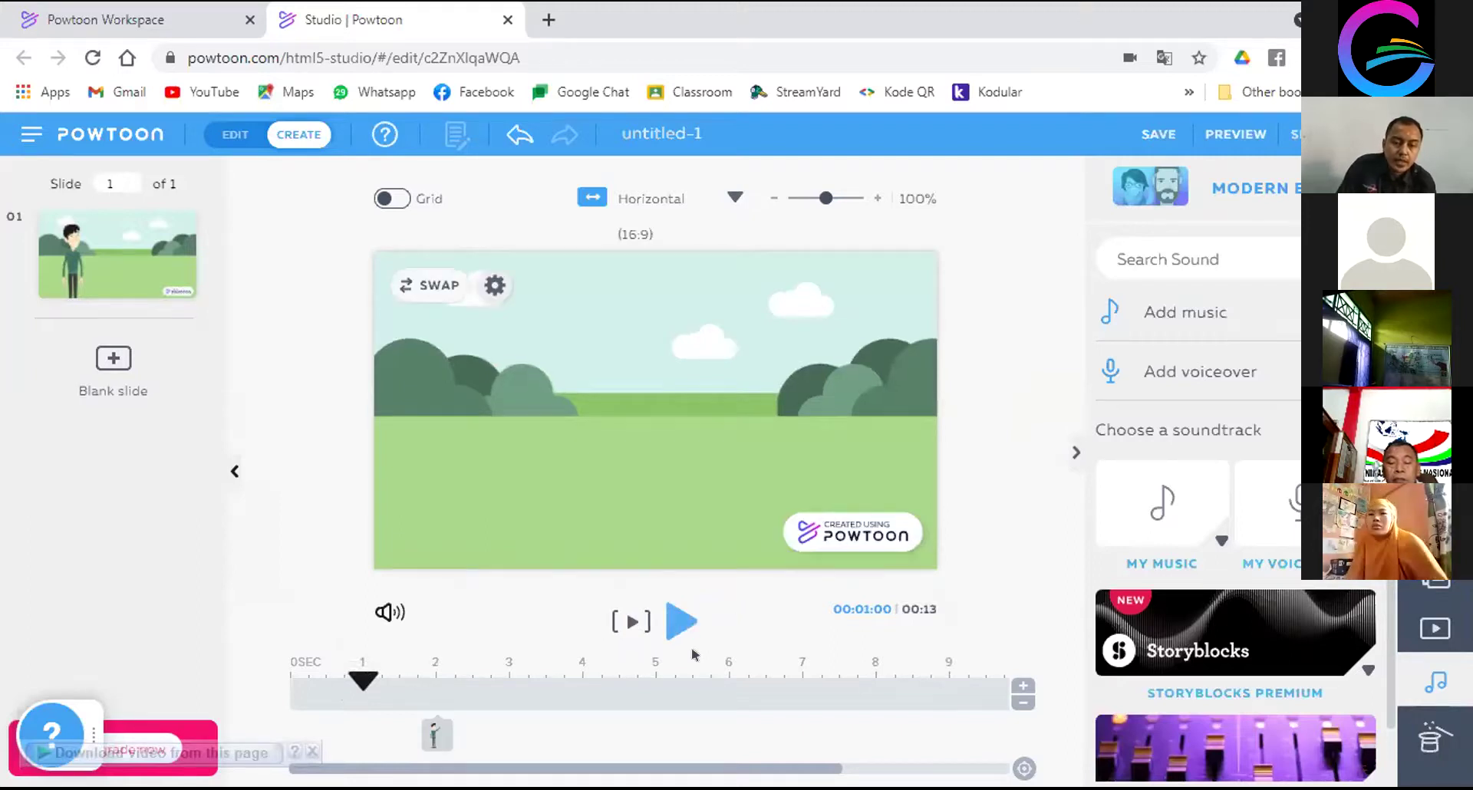
left_click_drag(362, 680, 329, 685)
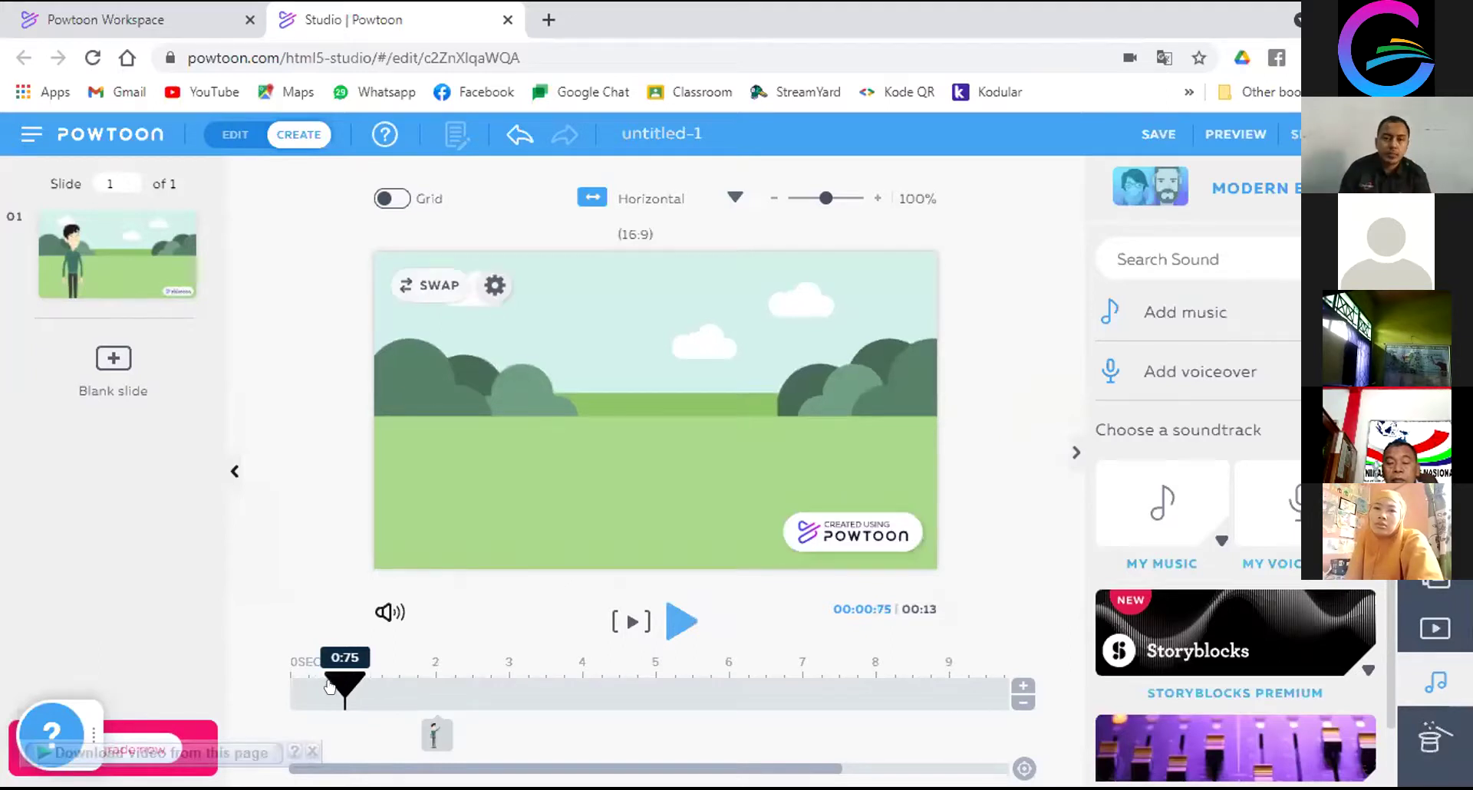
left_click(674, 627)
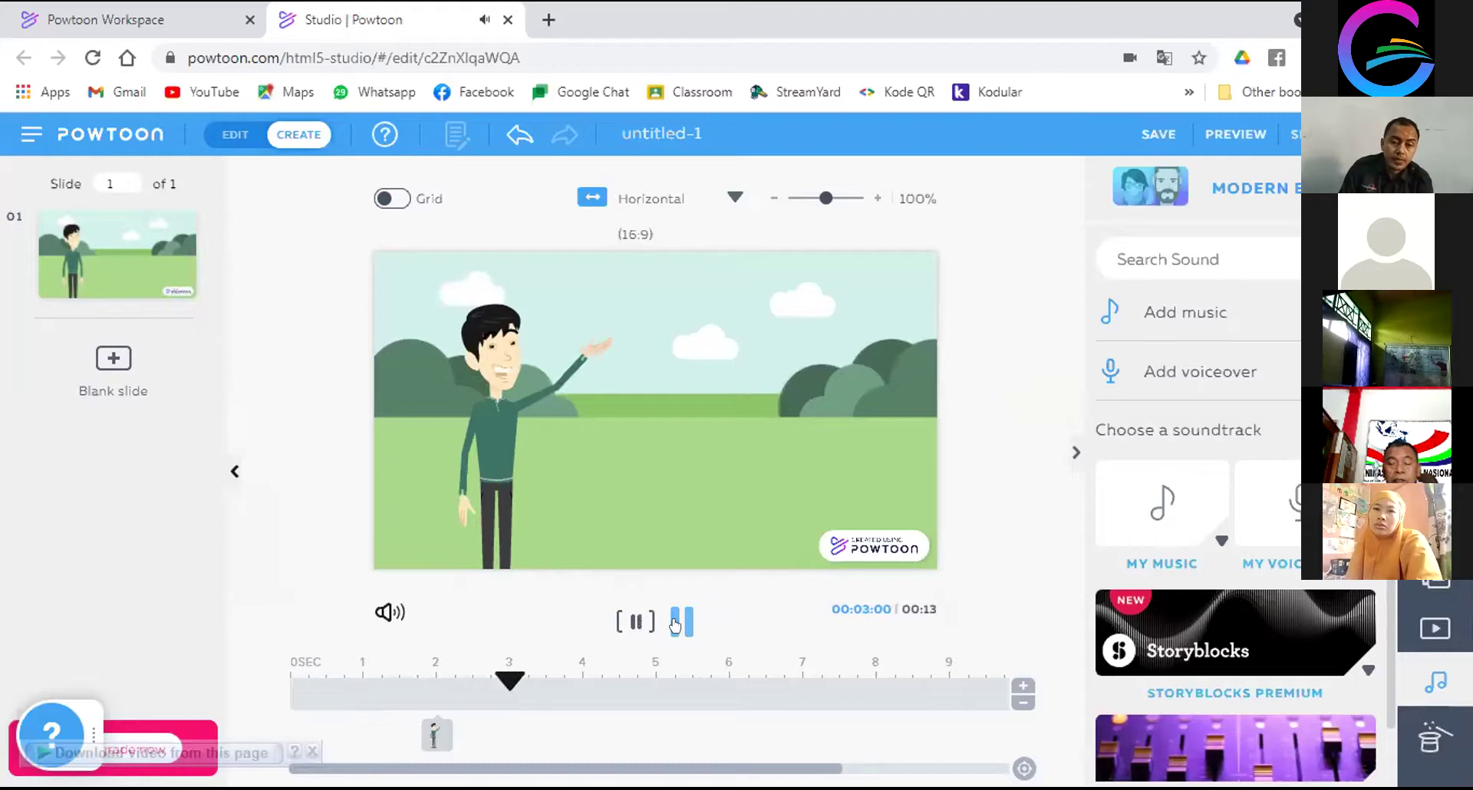
left_click(676, 635)
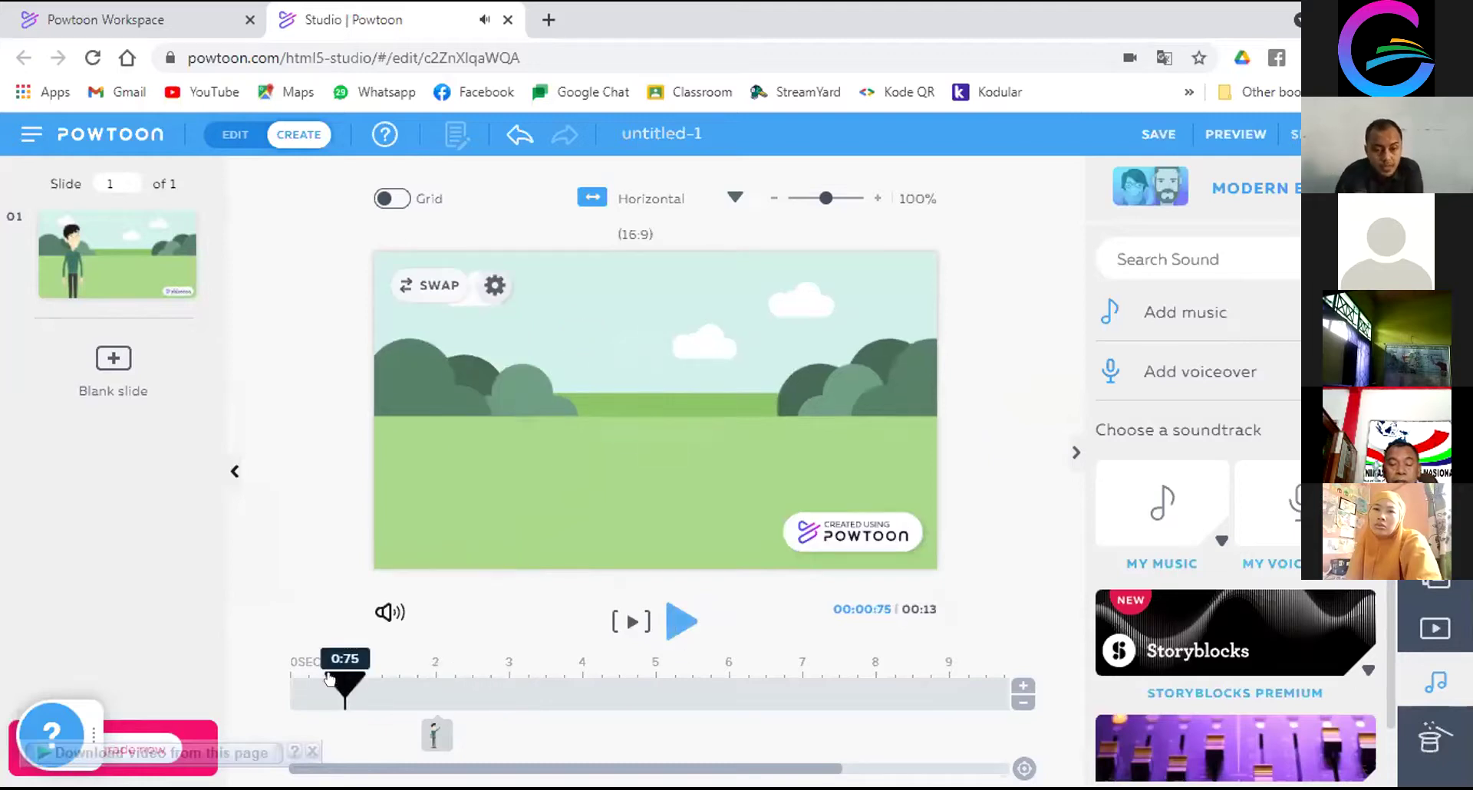
left_click_drag(347, 675, 482, 679)
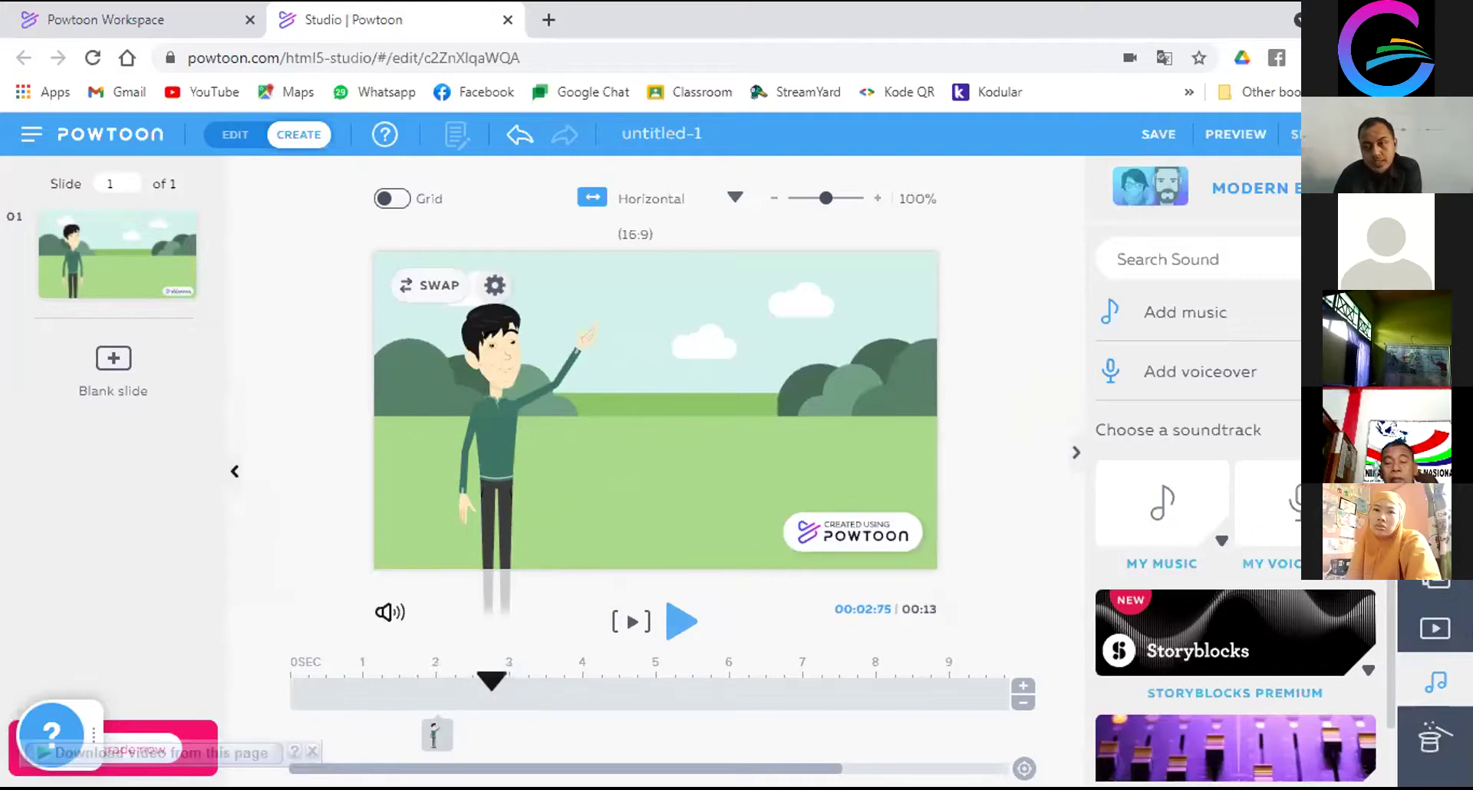
Add a title to the slide and replace its placeholder text with "Haii apa kabar kalian"
left_click(1435, 367)
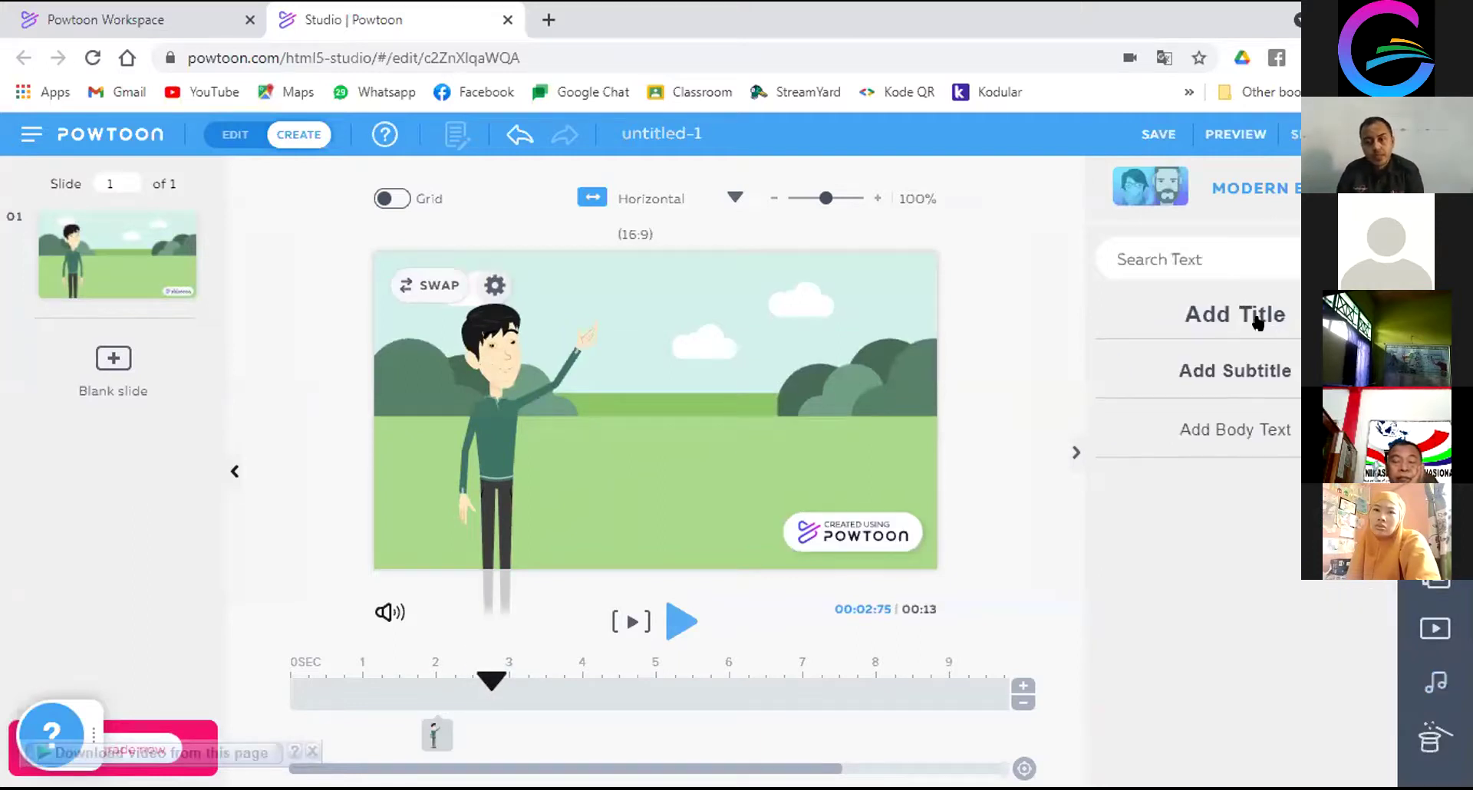
left_click(1271, 322)
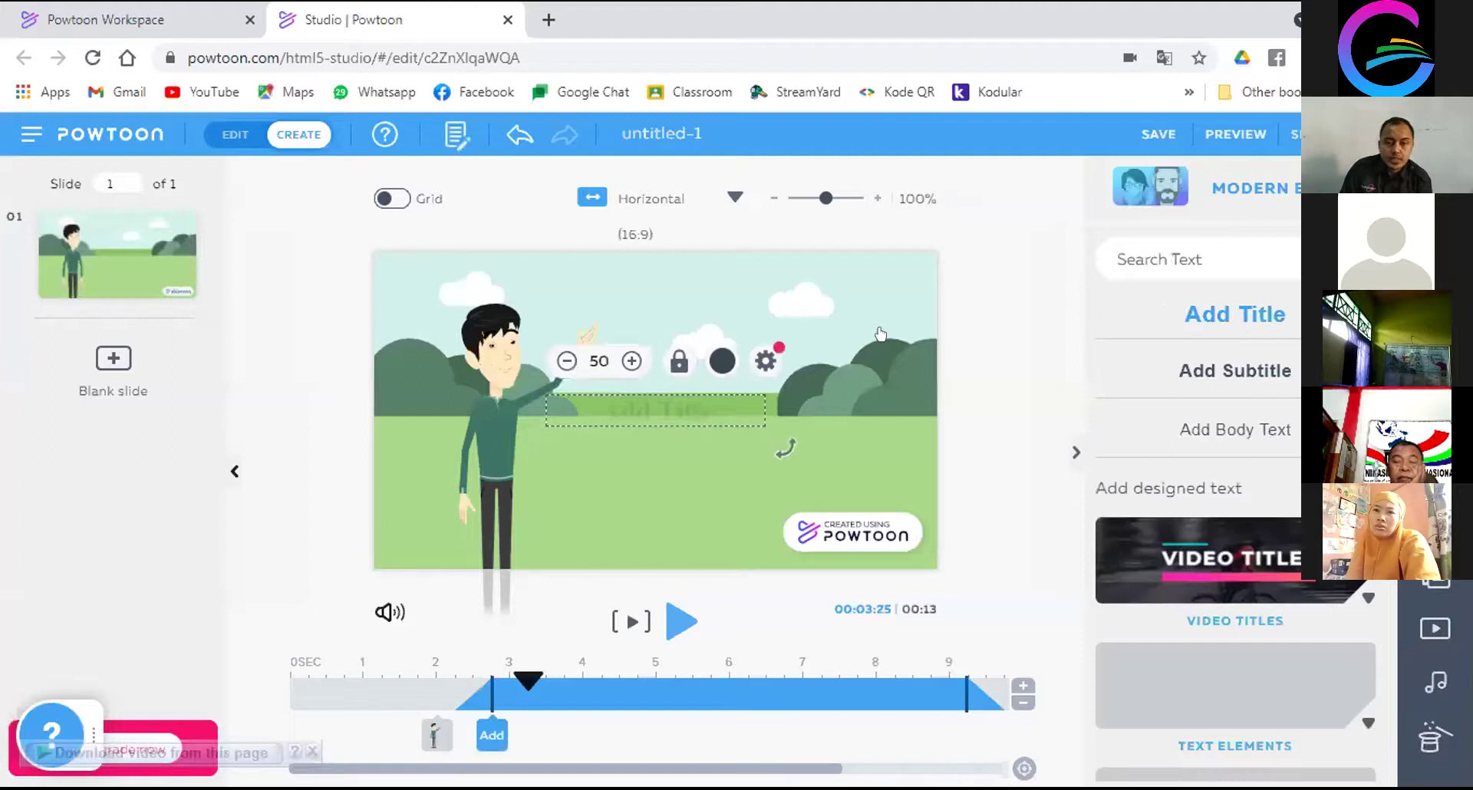
left_click(640, 403)
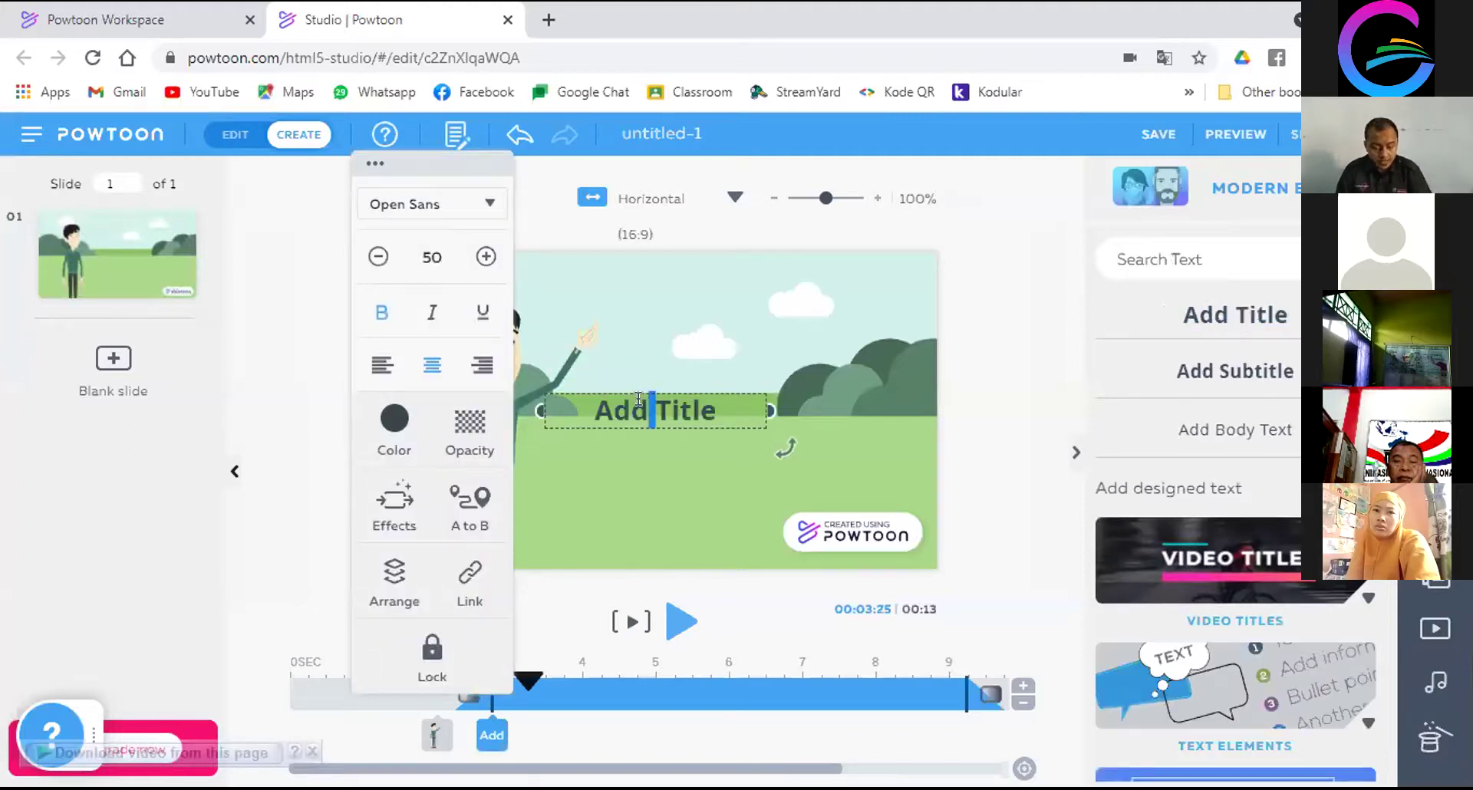
key("ctrl+a")
type("Hau")
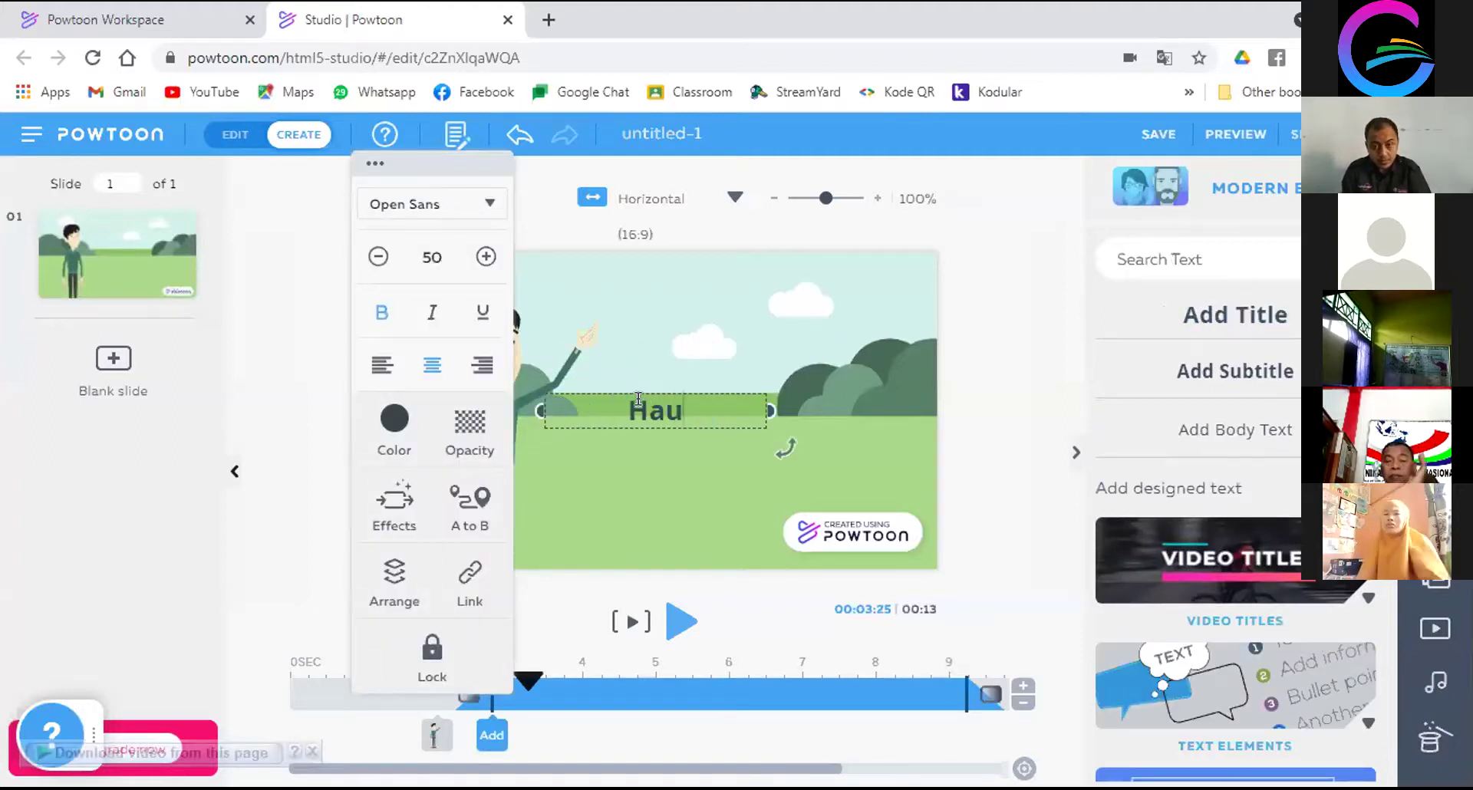
key("BackSpace")
type("ii pa")
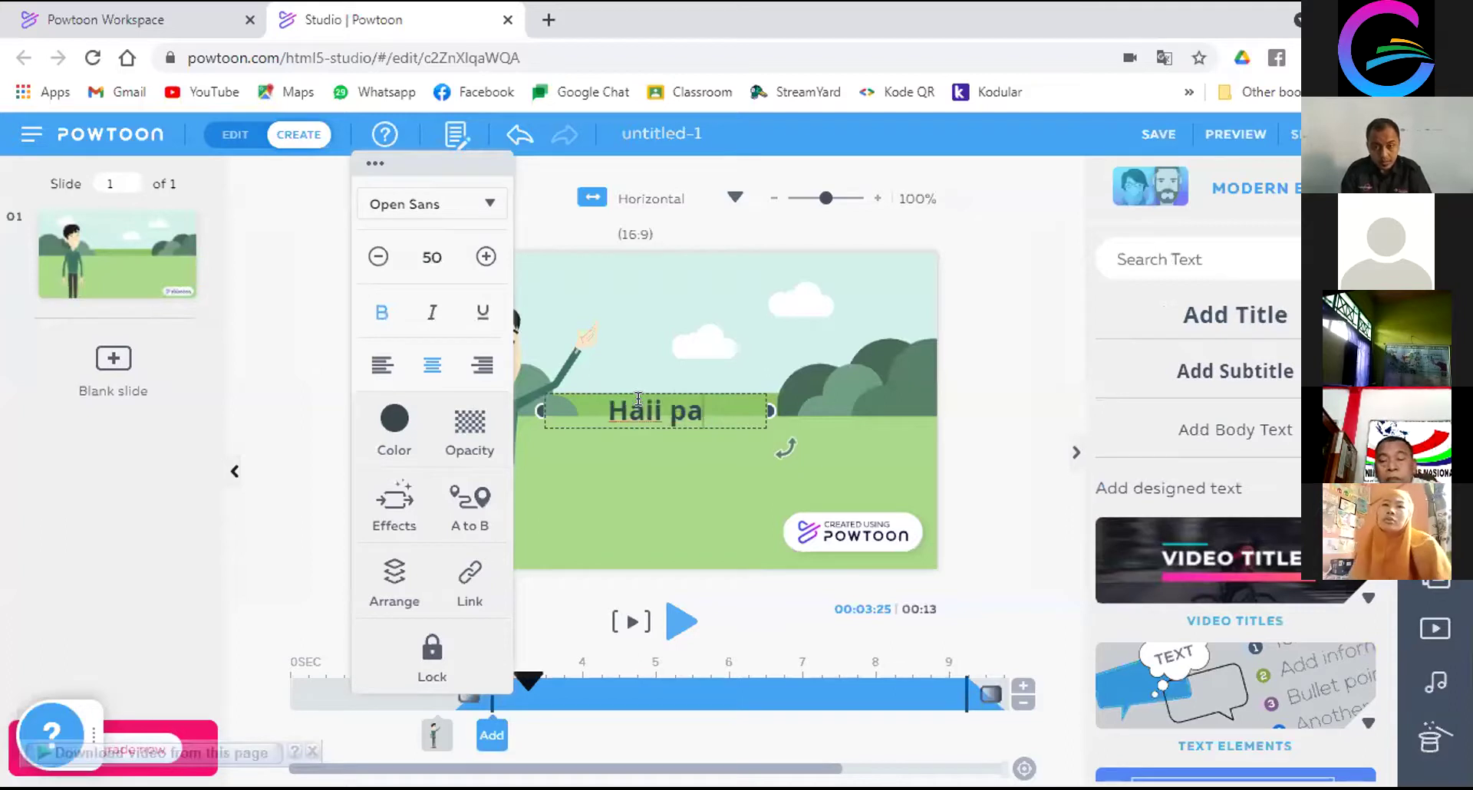
key("BackSpace")
key("BackSpace")
type("apa kaba")
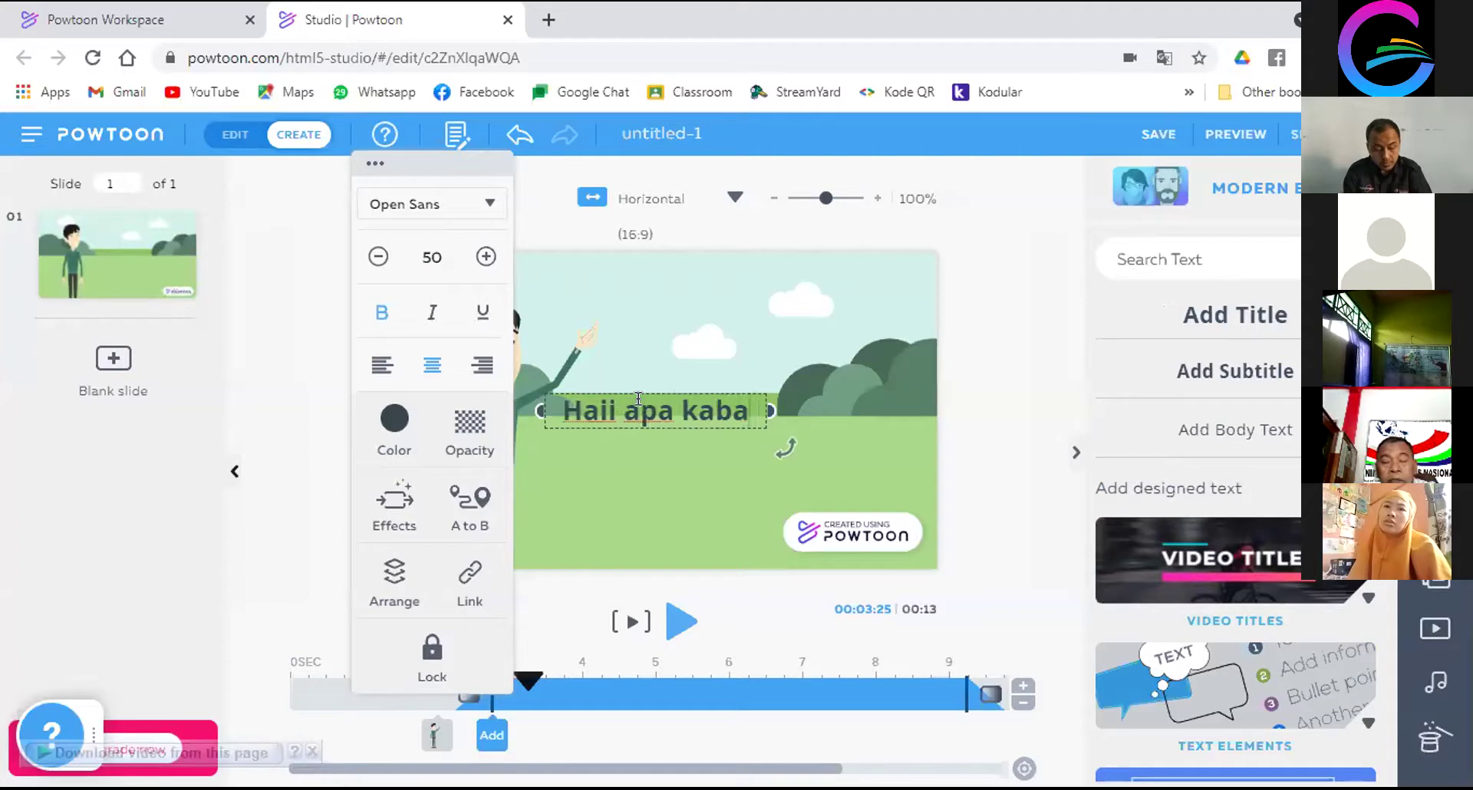
type("r kal")
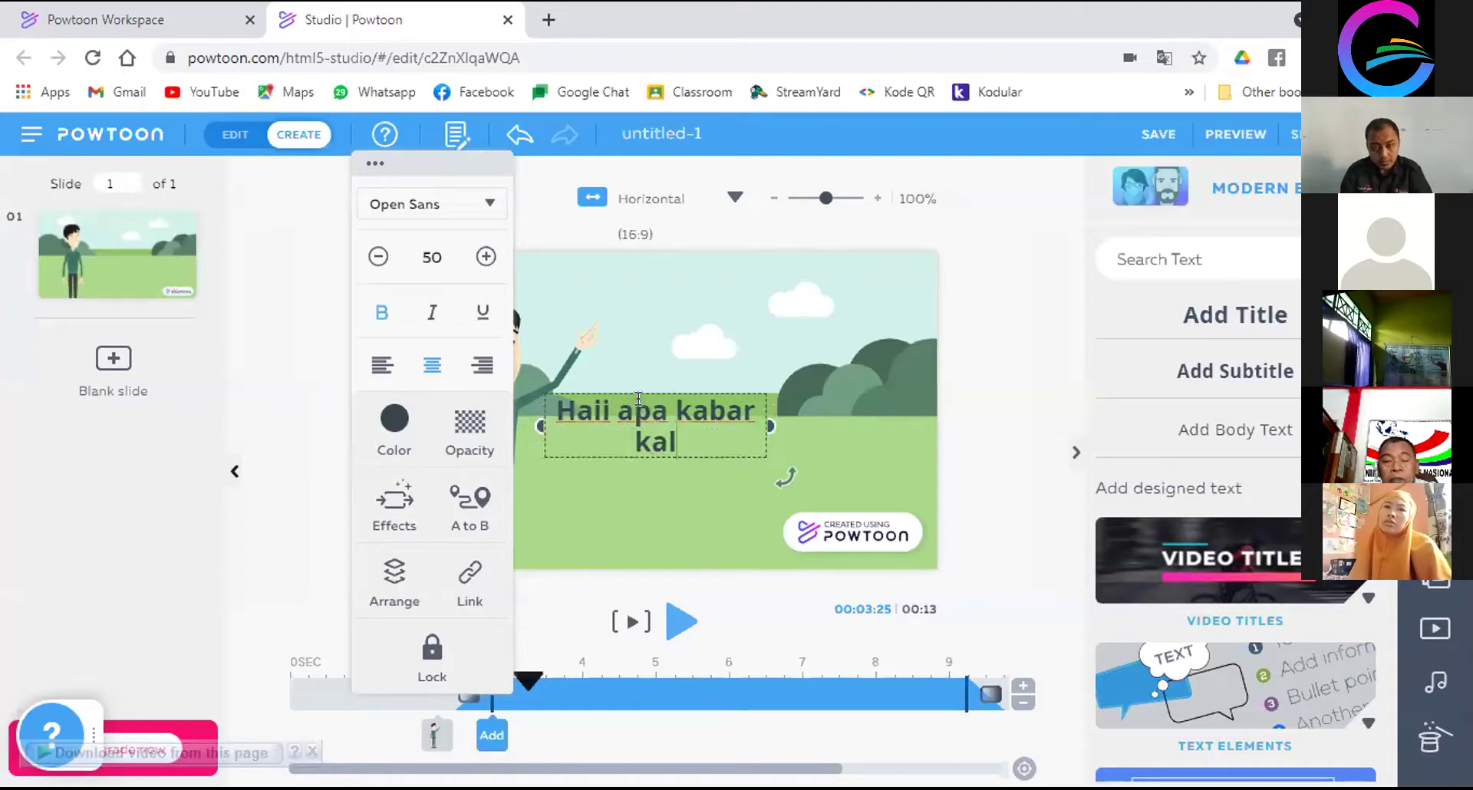
type("ian")
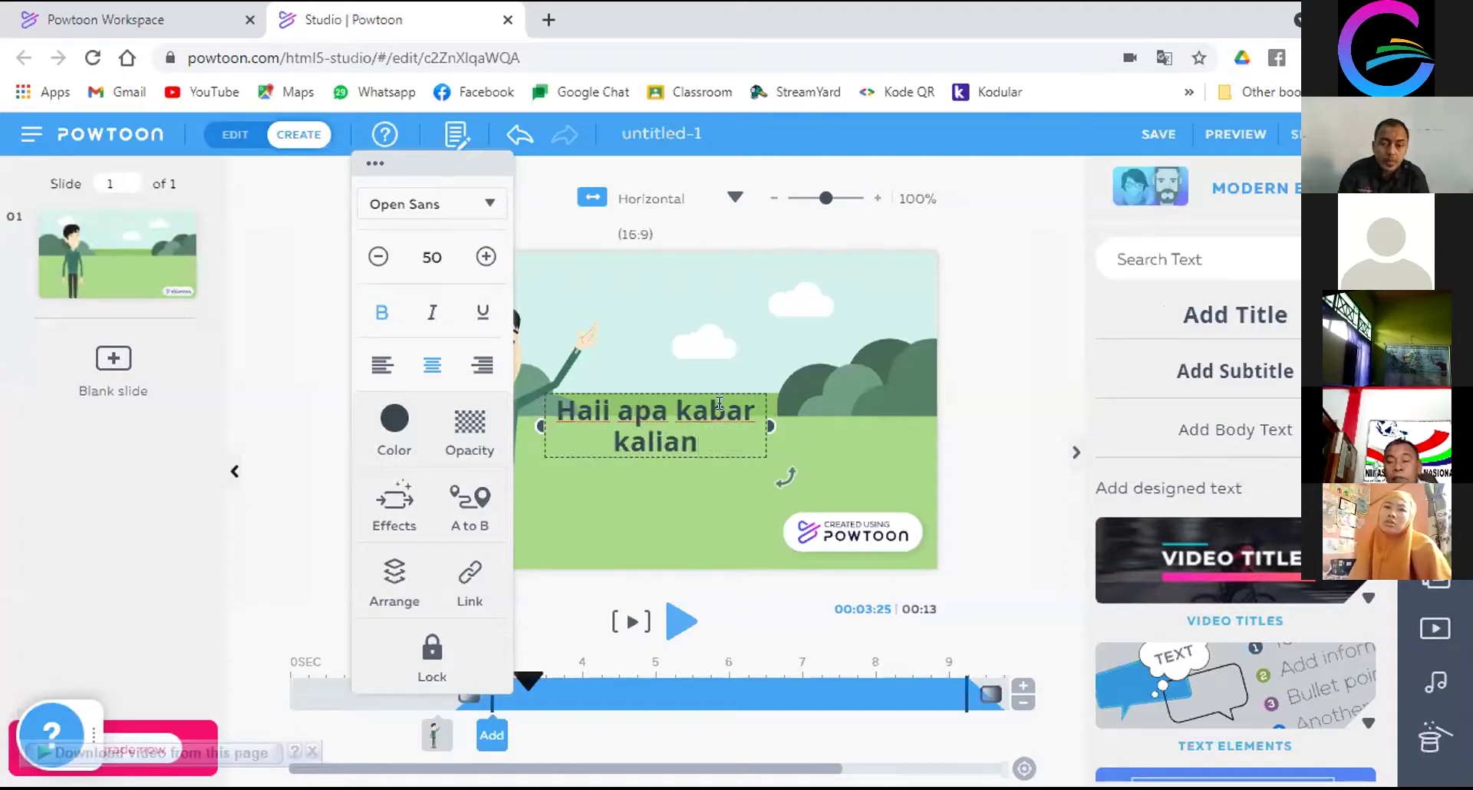
Place the title in the sky beside the man's raised hand, narrow its text box to wrap onto two lines, and deselect it
left_click_drag(771, 415, 863, 414)
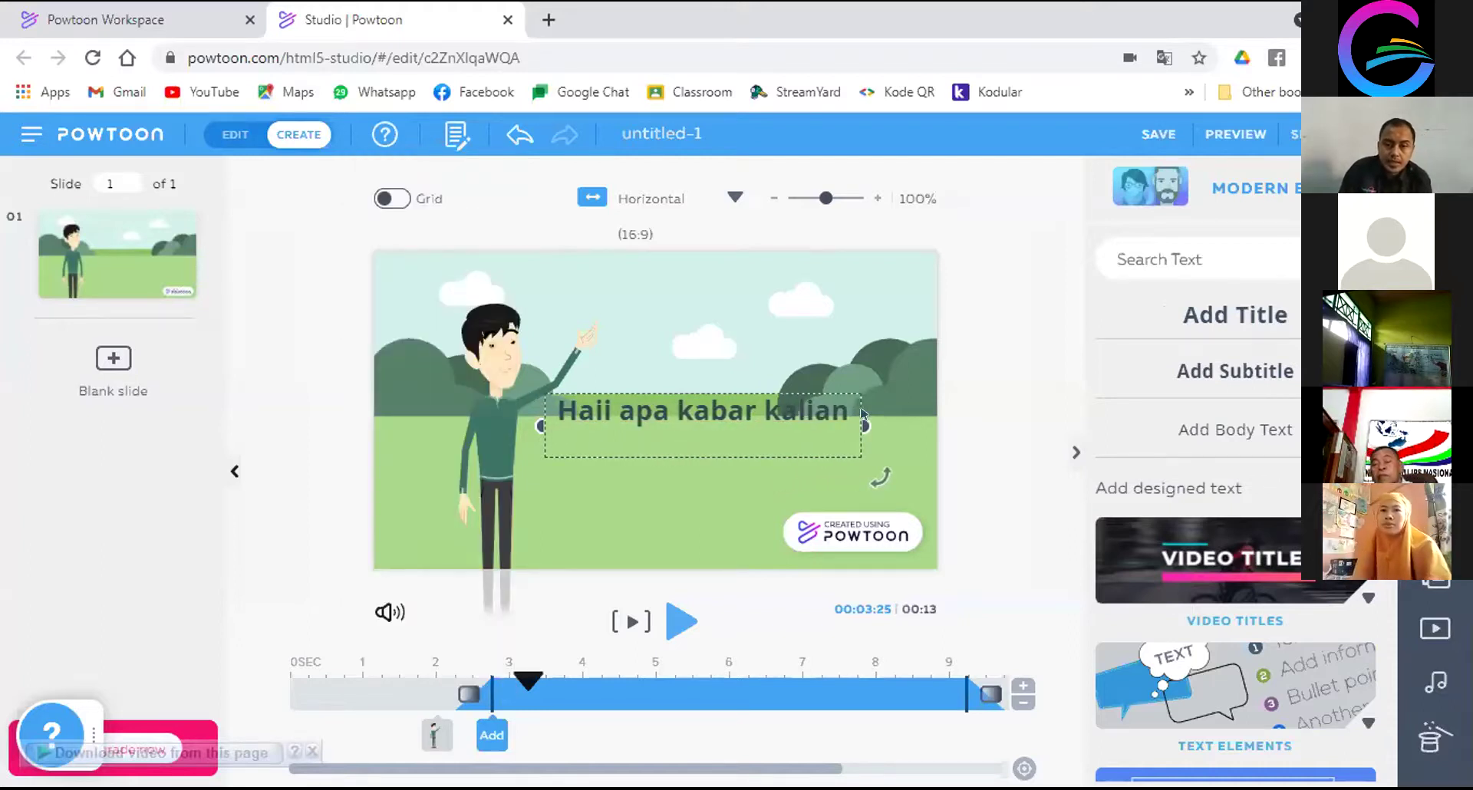
left_click(708, 395)
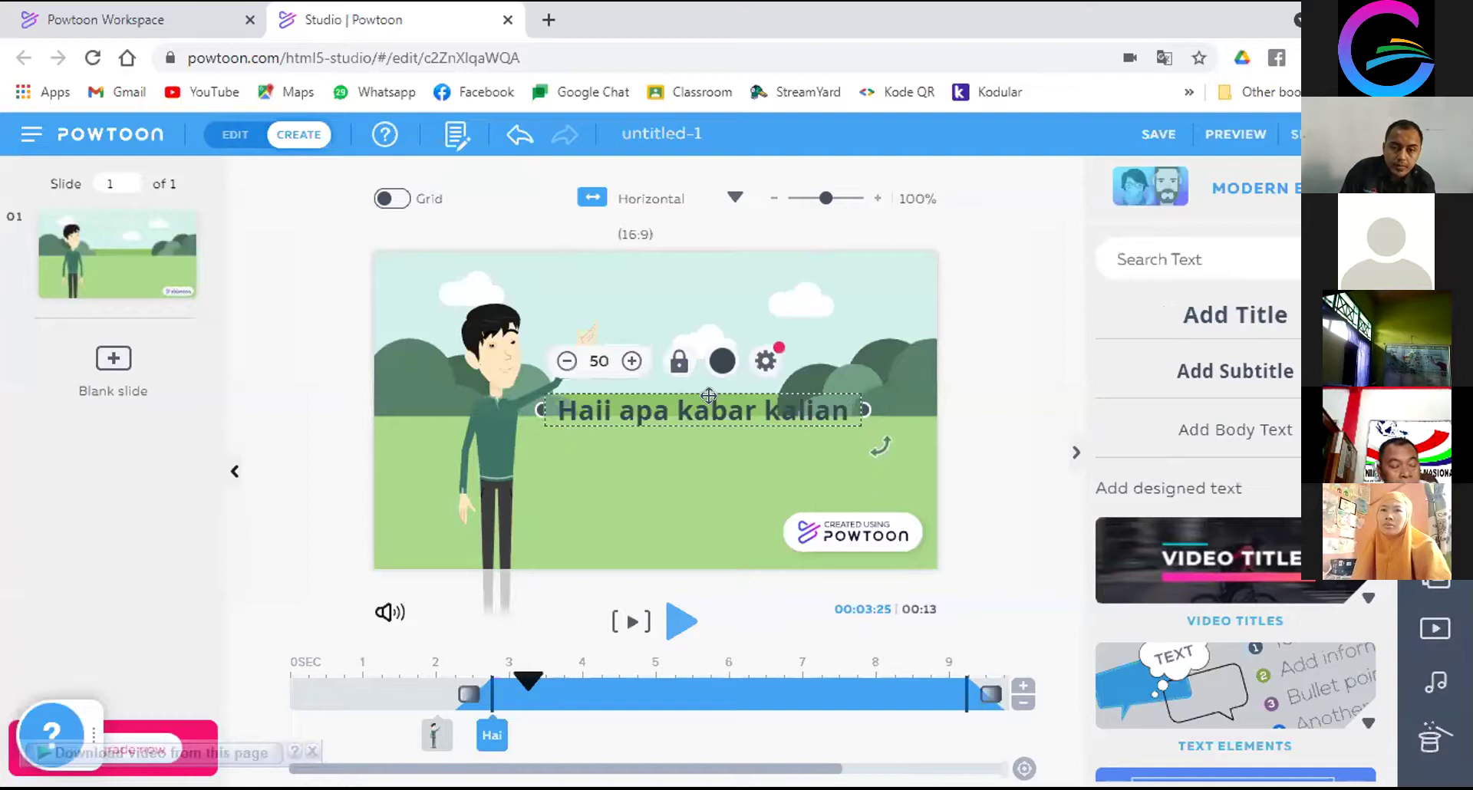
left_click_drag(706, 415, 761, 332)
left_click_drag(918, 327, 782, 329)
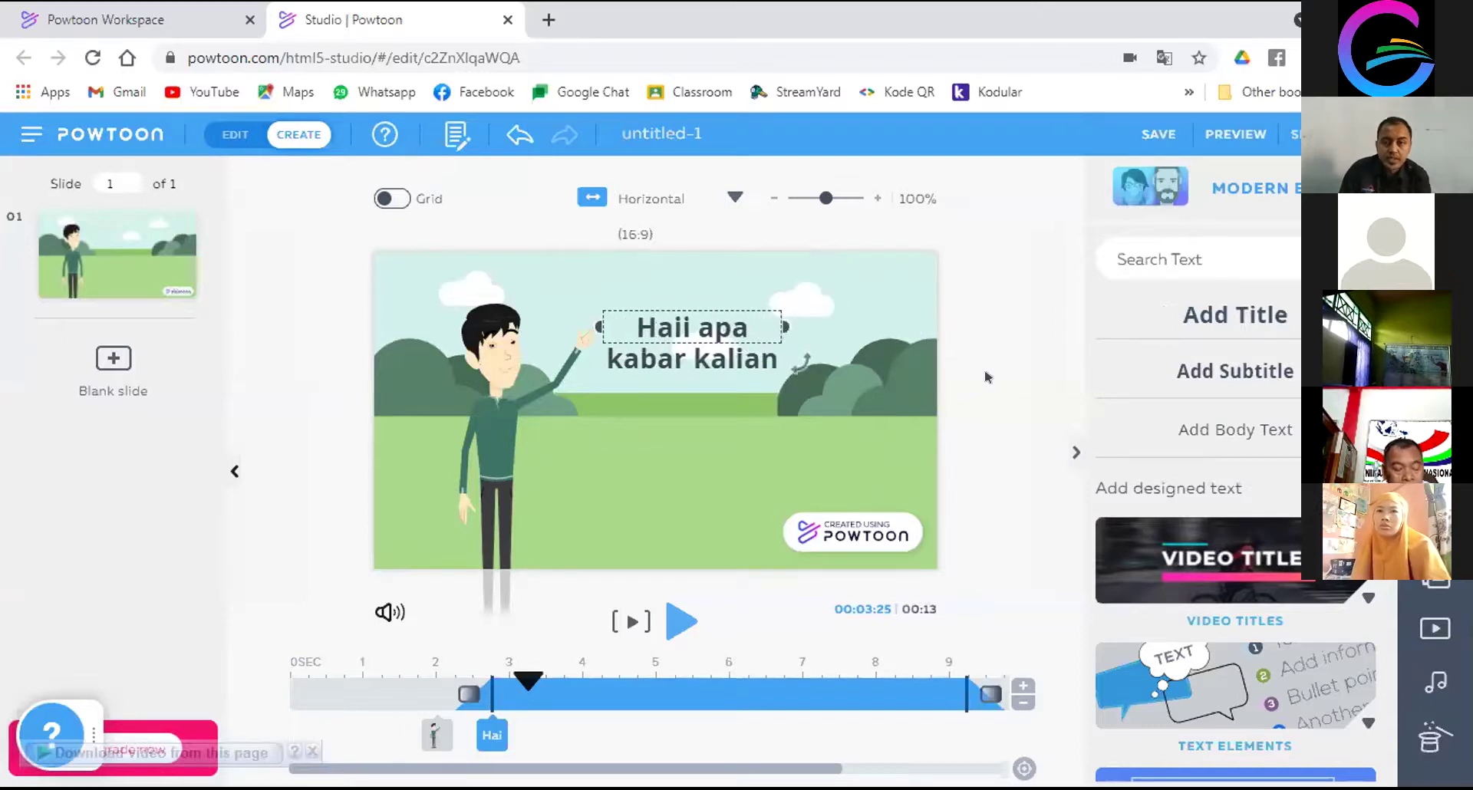
left_click(832, 412)
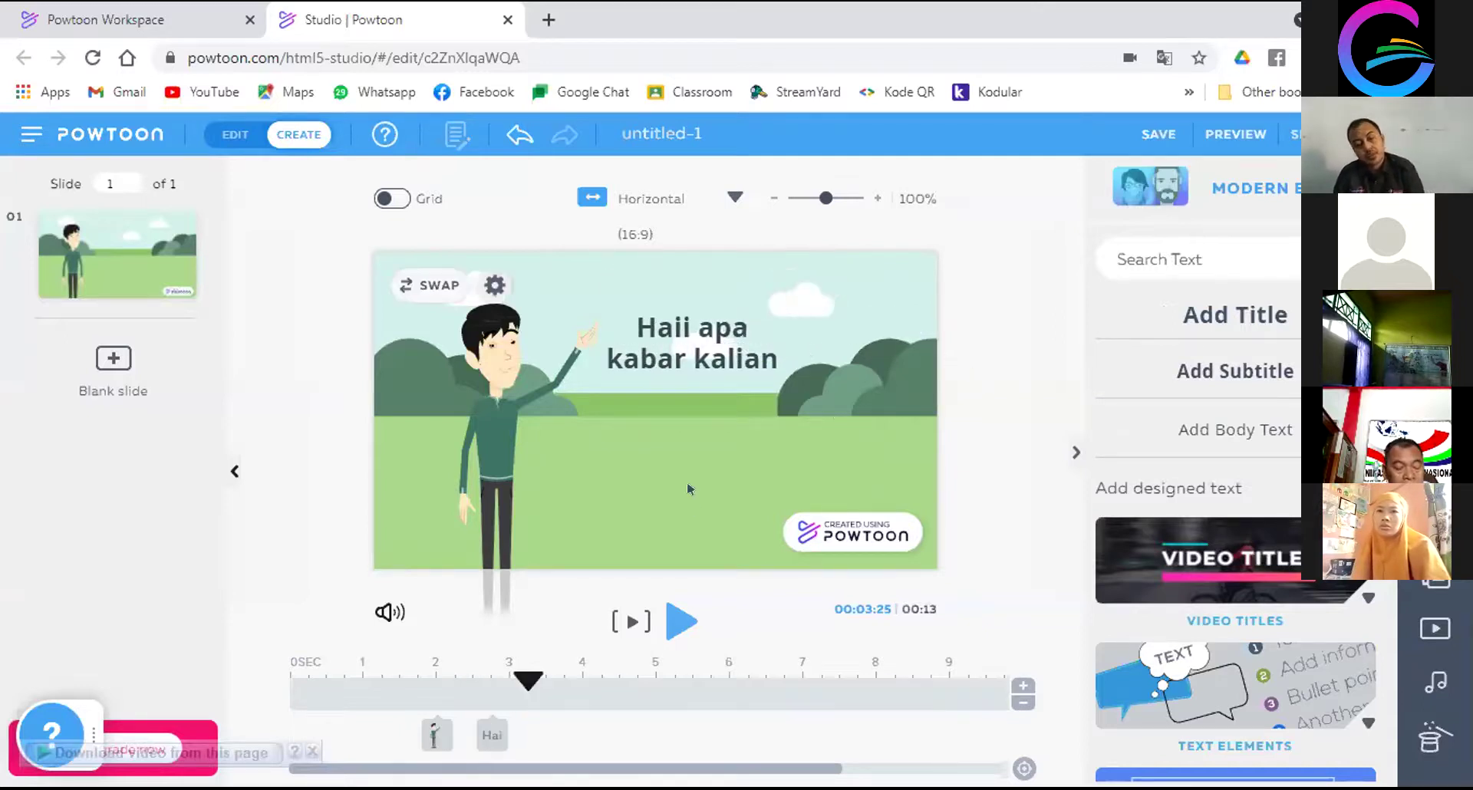
At the 3:25 mark, add a subtitle reading "Pak", the teacher's name and "akan mengajak kalian untuk mengenal alat Transportasi"
left_click(520, 679)
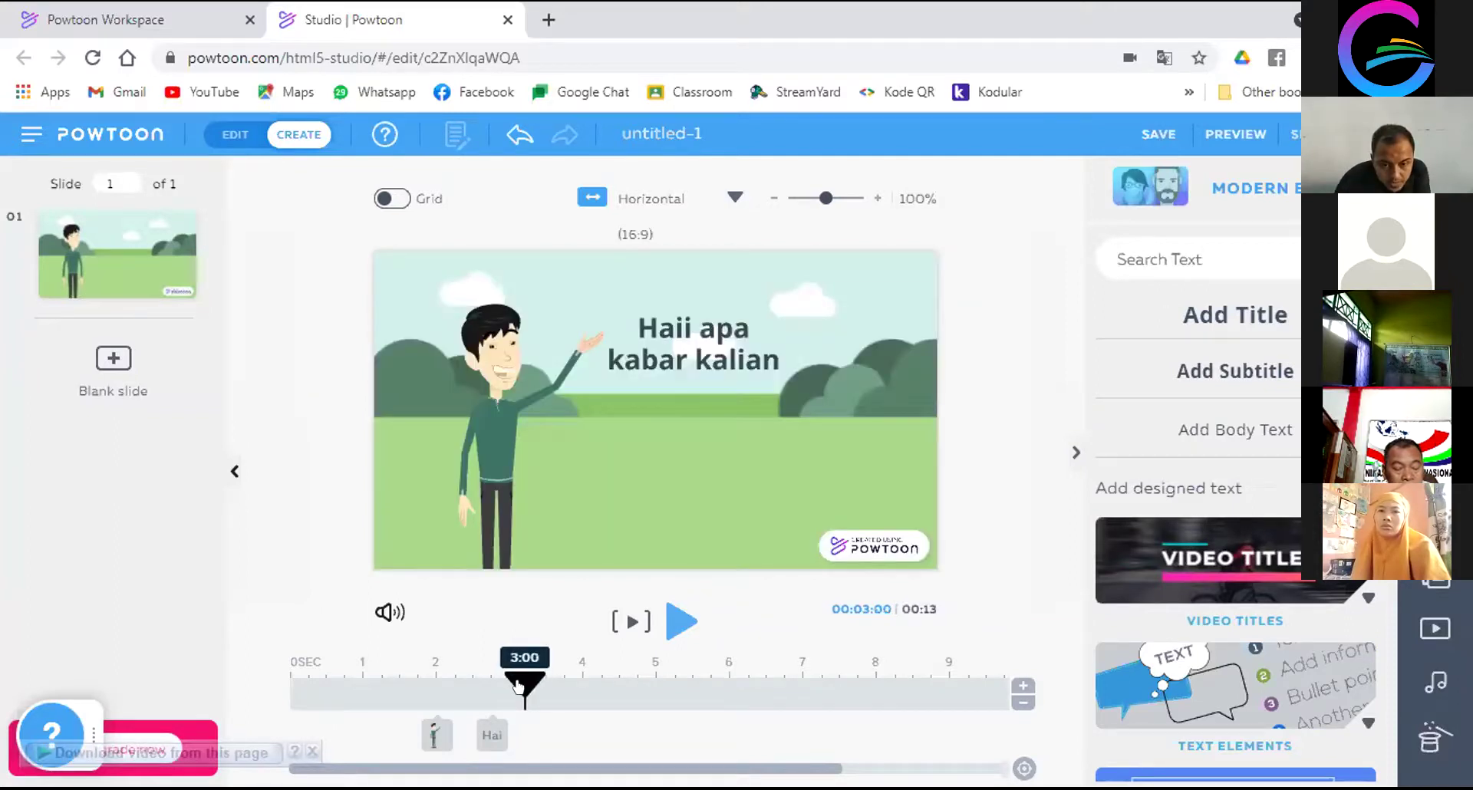
left_click_drag(518, 685, 528, 683)
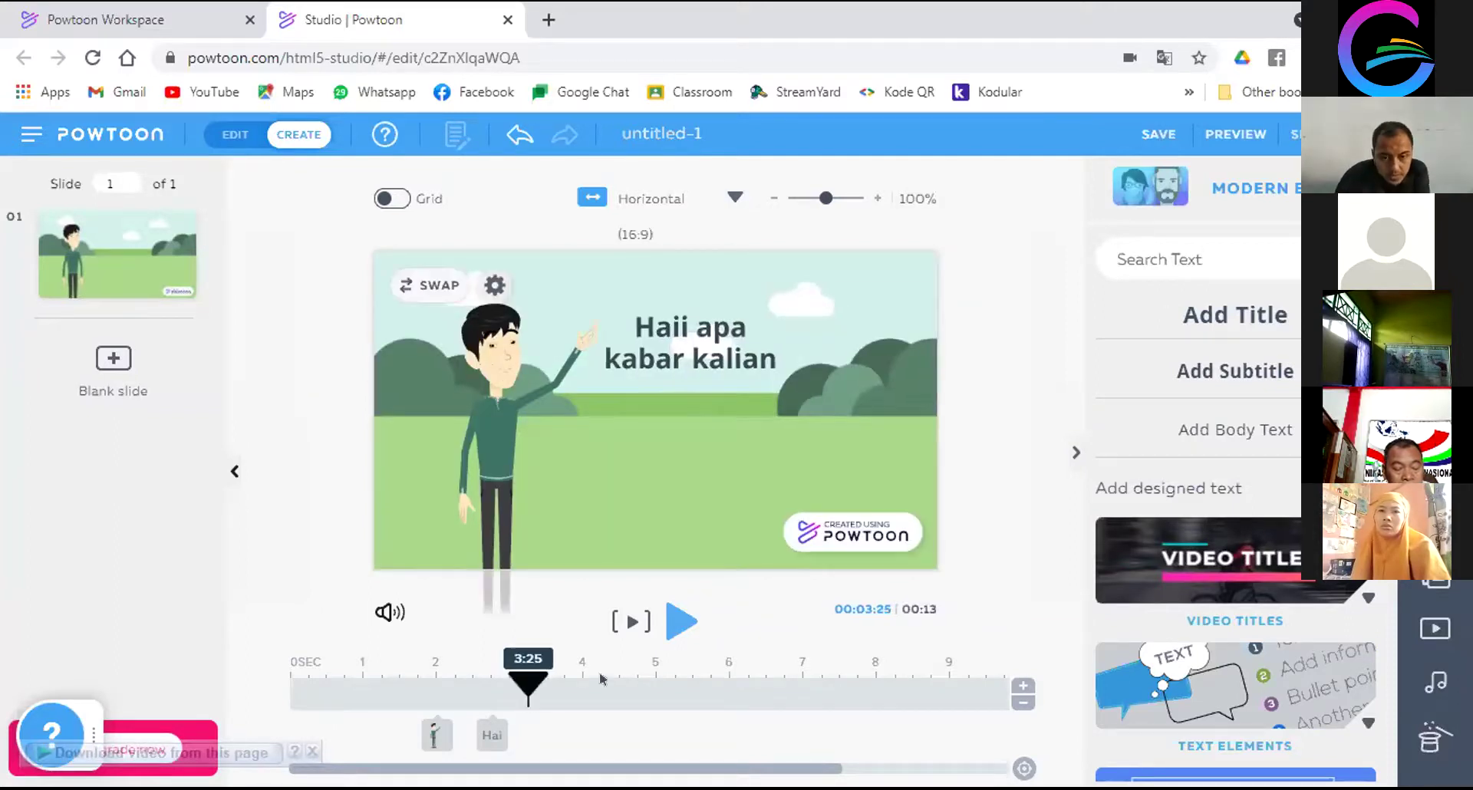
left_click(1258, 374)
left_click(686, 403)
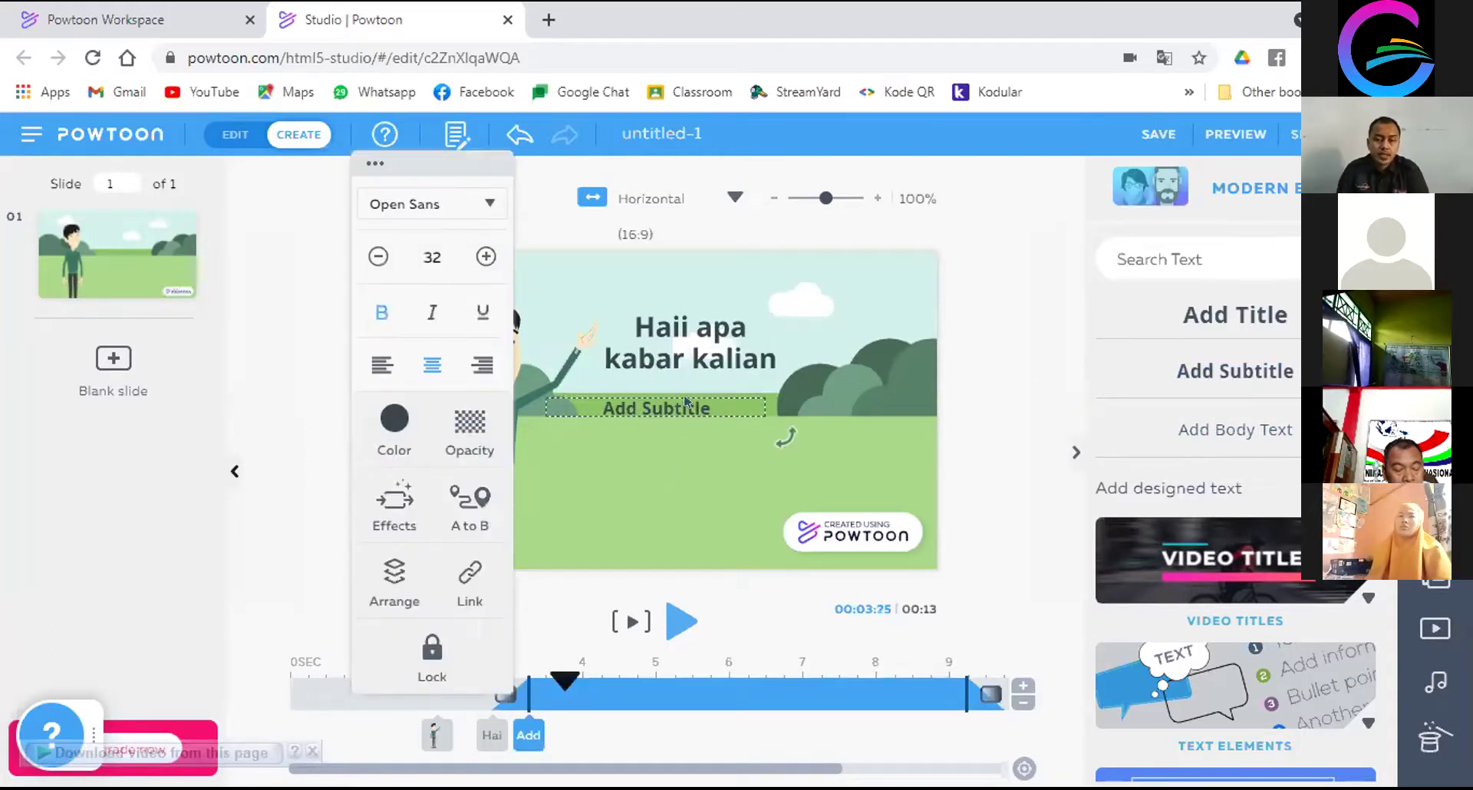
double_click(686, 401)
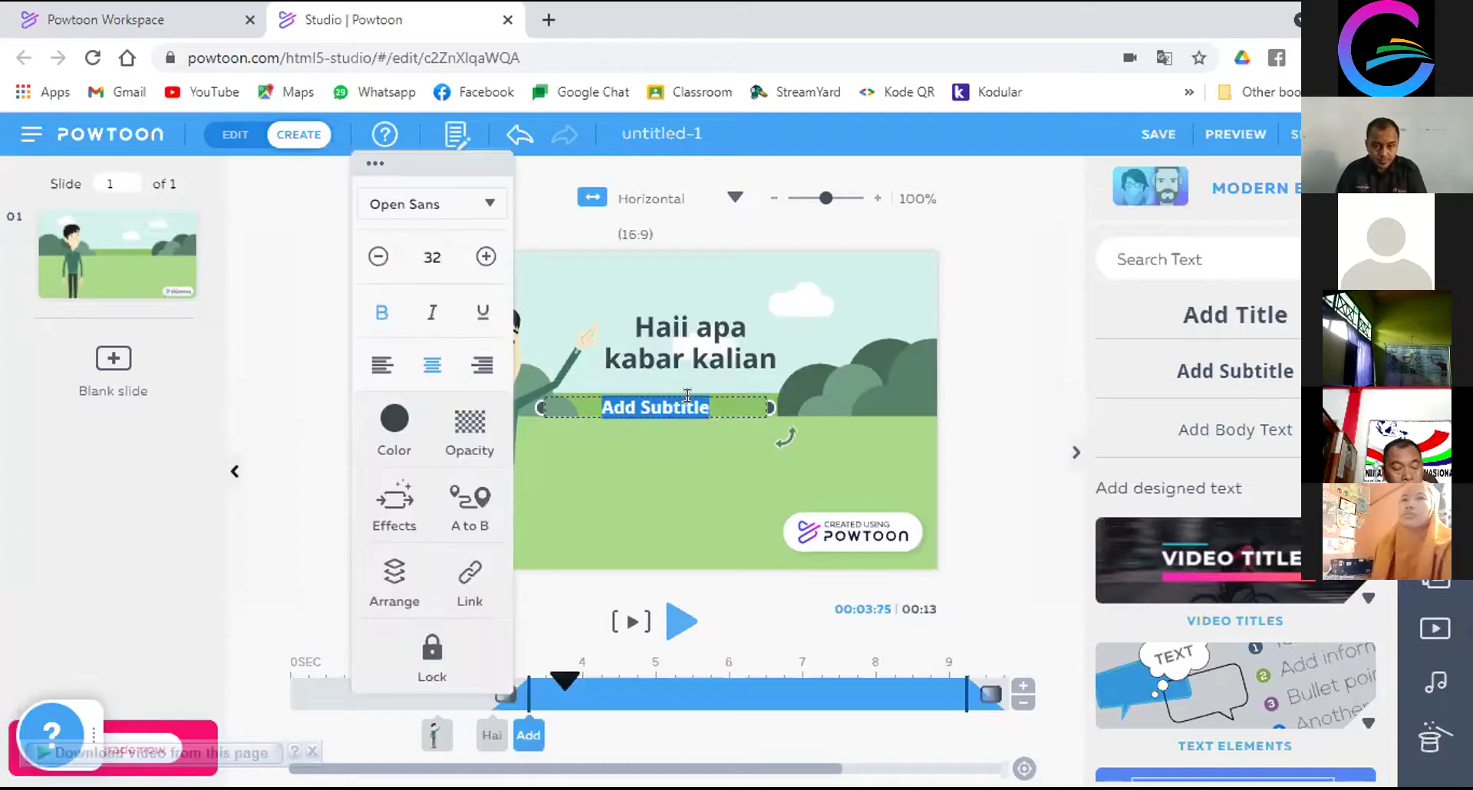
type("P")
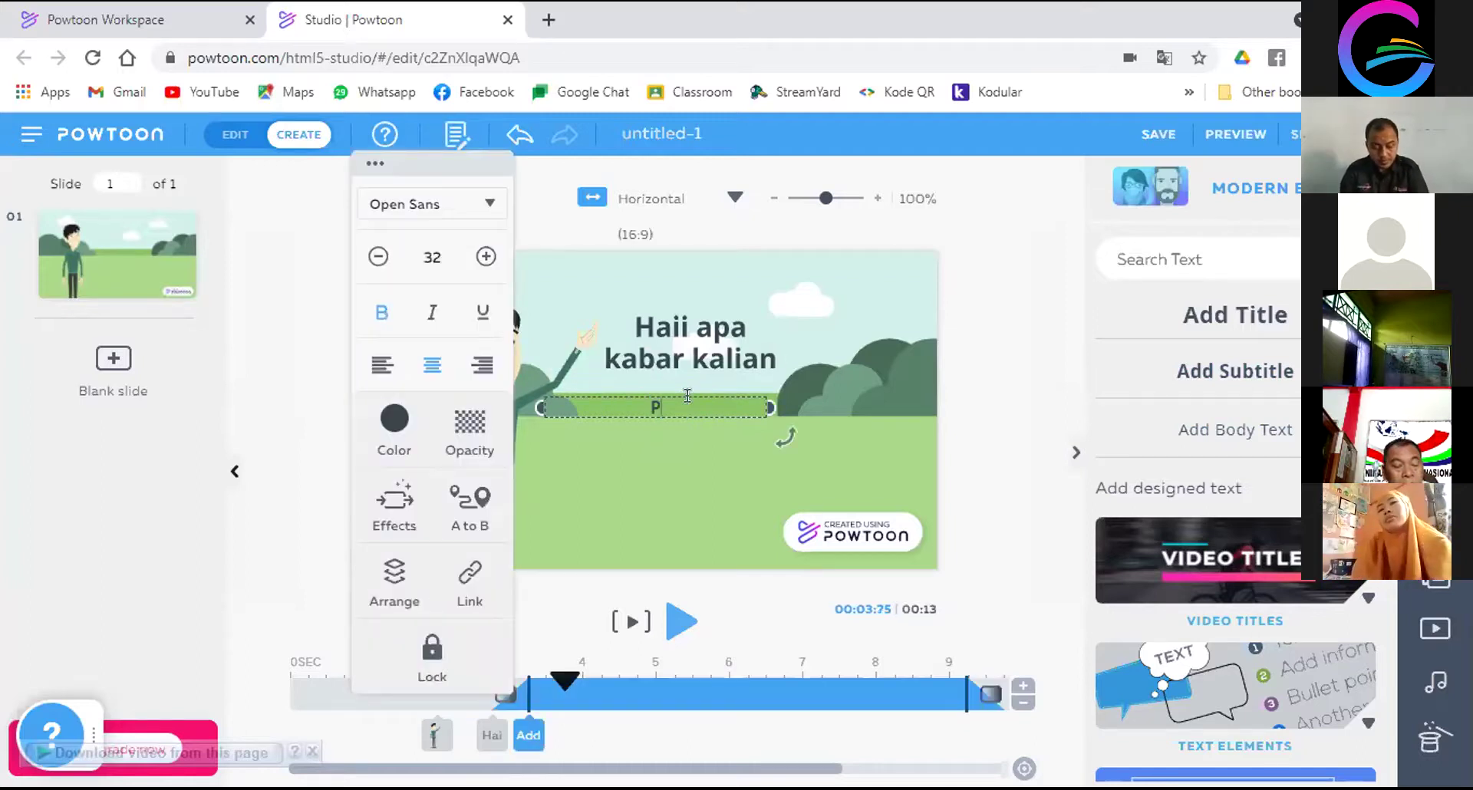
type("ak No")
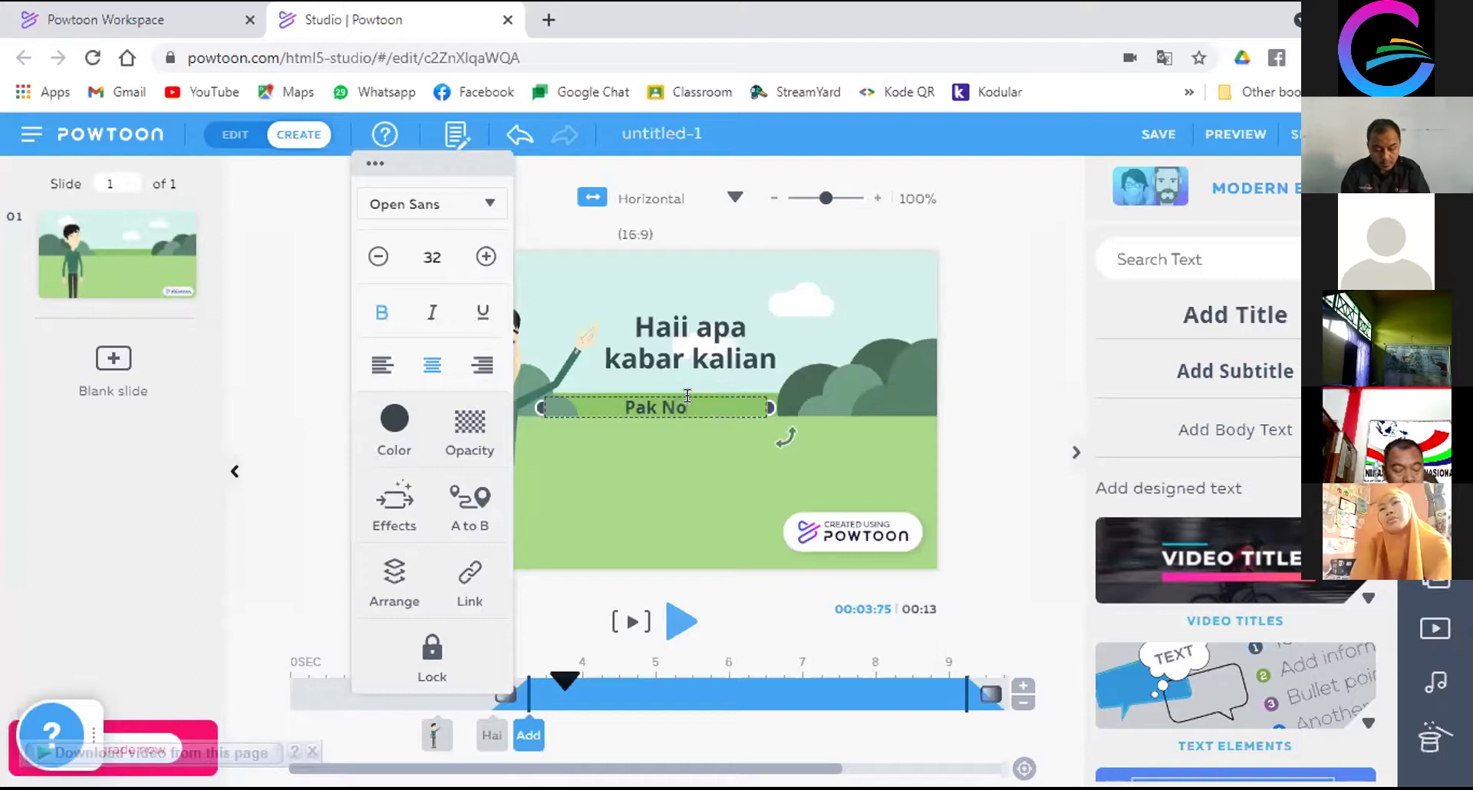
type("valakan")
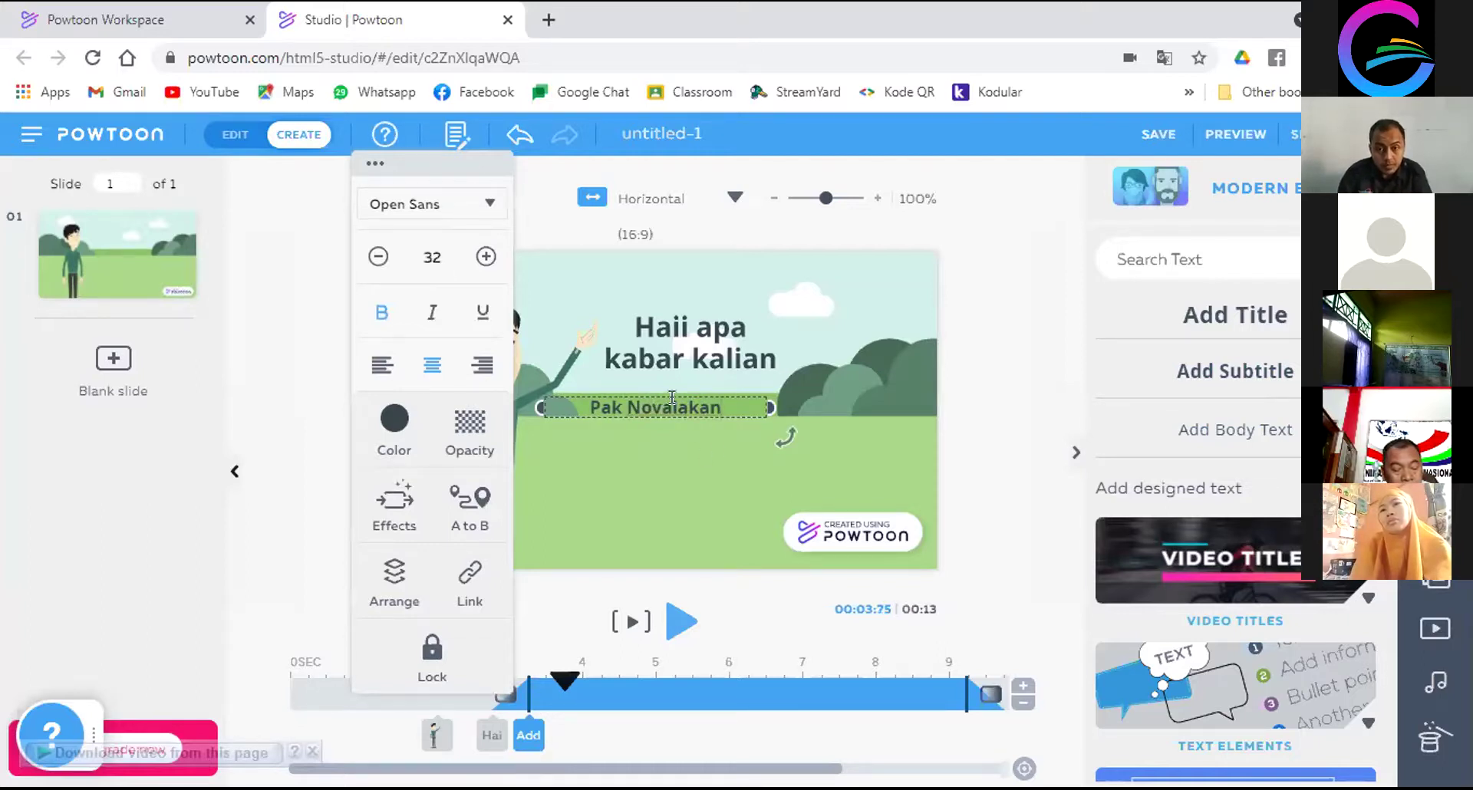
left_click(673, 398)
type("meng")
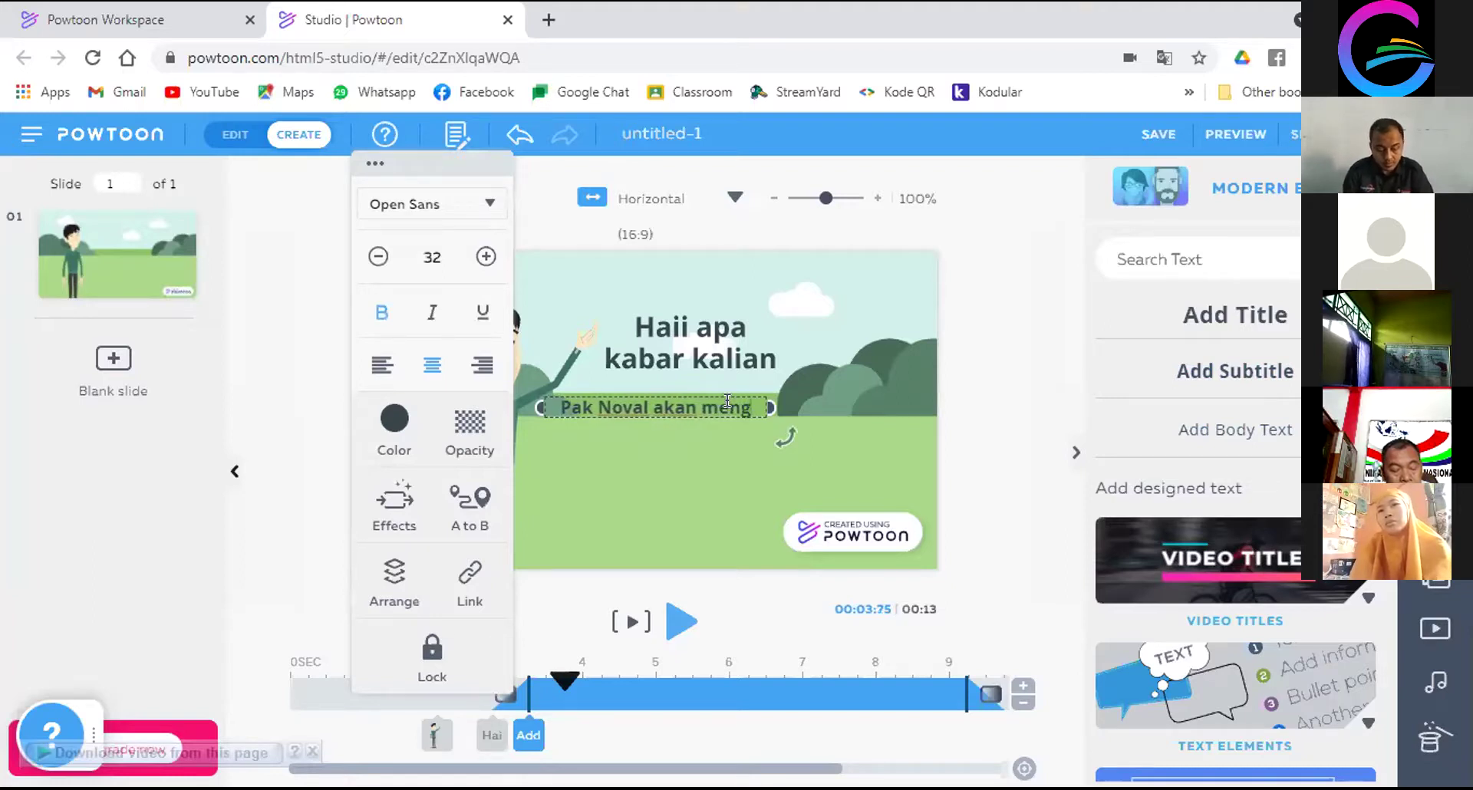
type("ajak kalia")
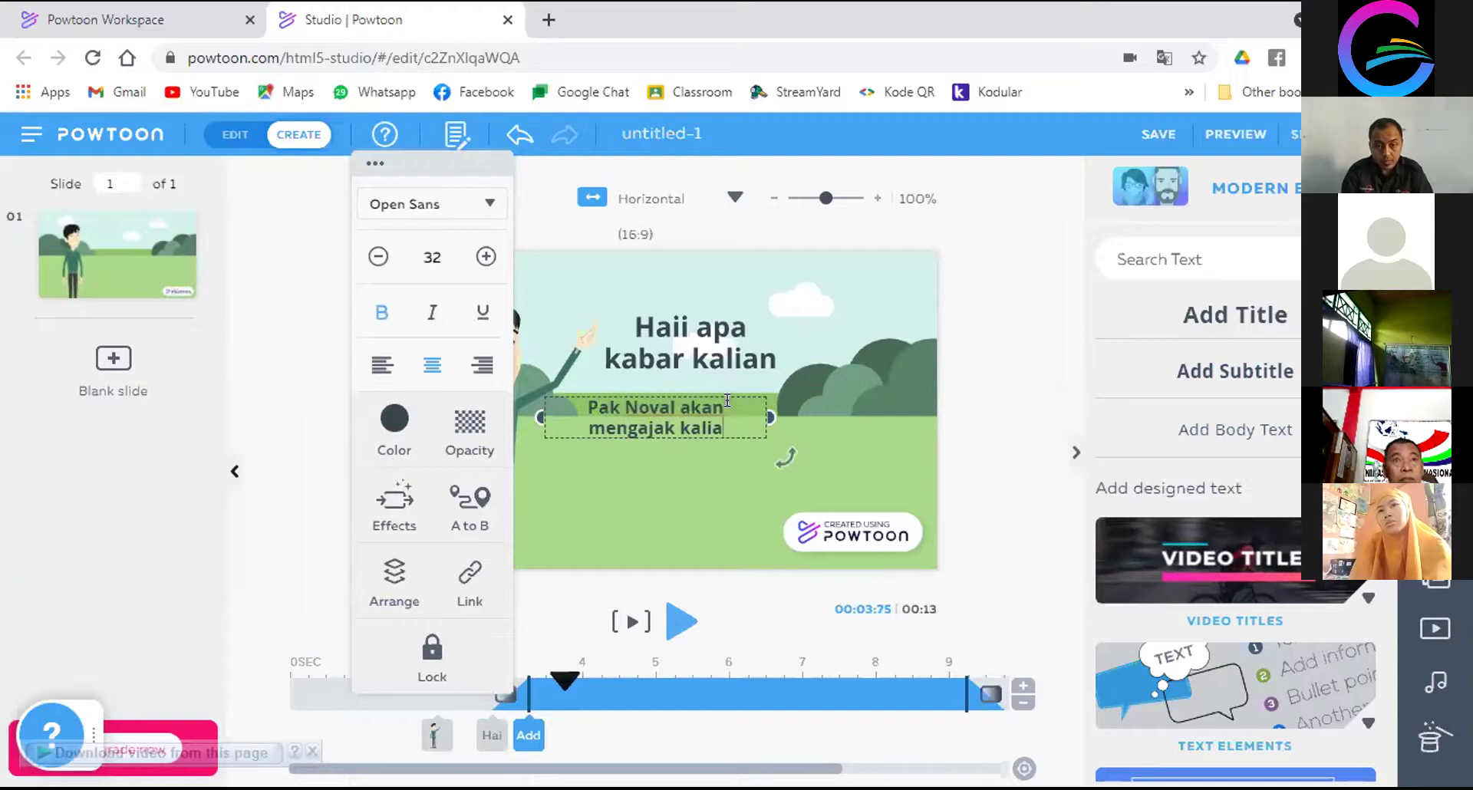
type("n untuk")
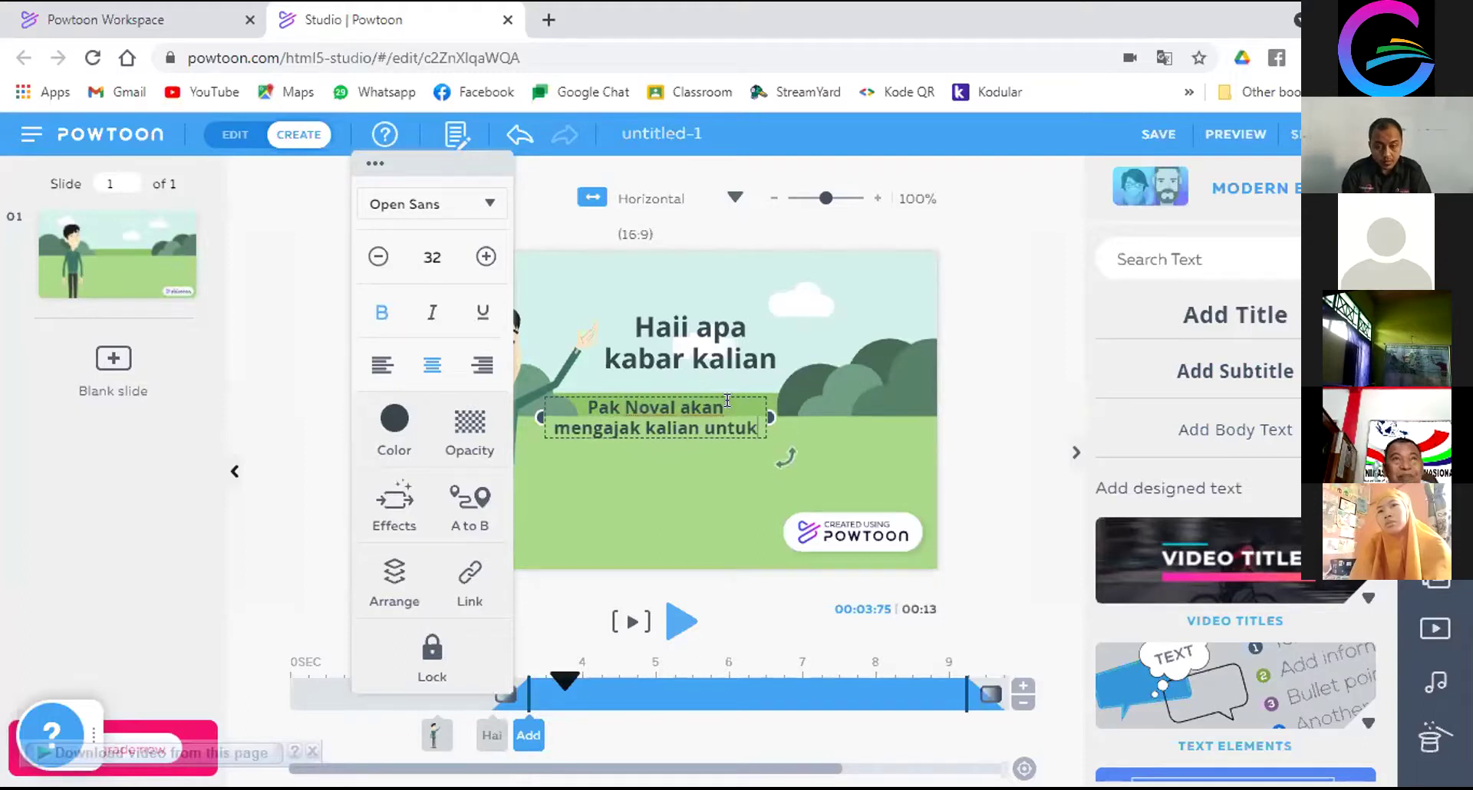
type(" mengenal alat Transportasi")
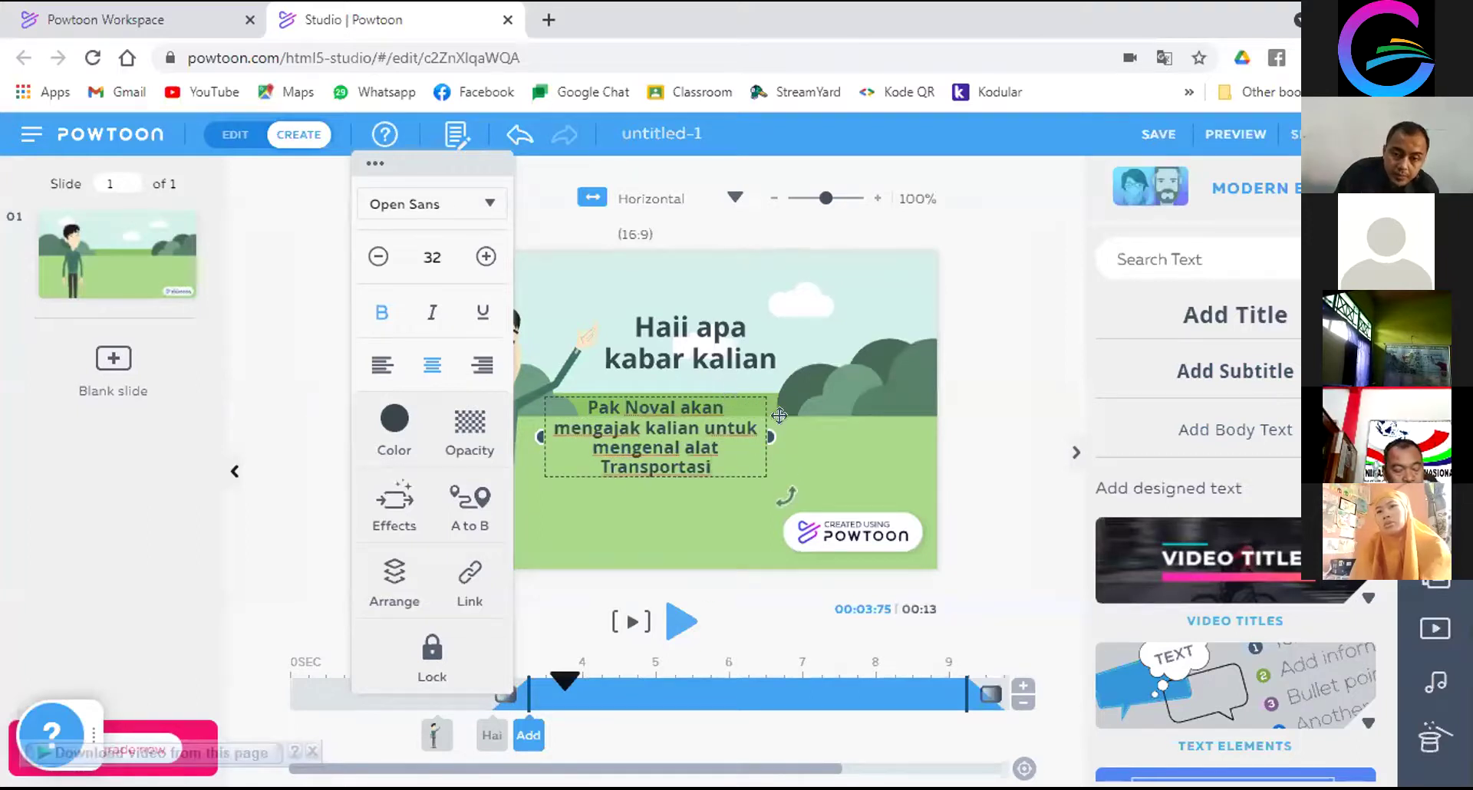
Move the subtitle onto the grass, lower the title slightly, and nudge the subtitle to centre it under the title
left_click_drag(778, 434, 713, 349)
left_click(726, 373)
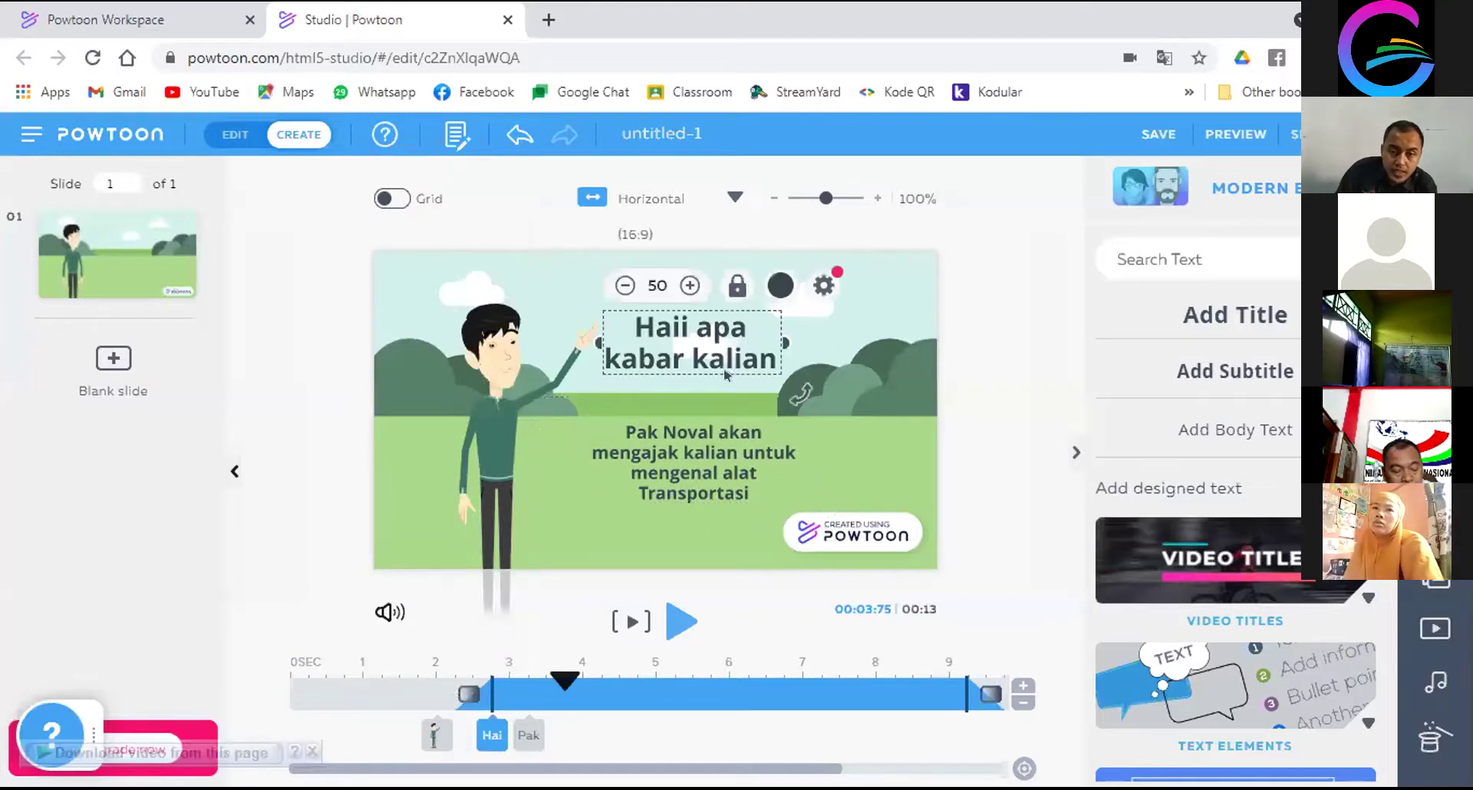
left_click_drag(722, 362, 722, 362)
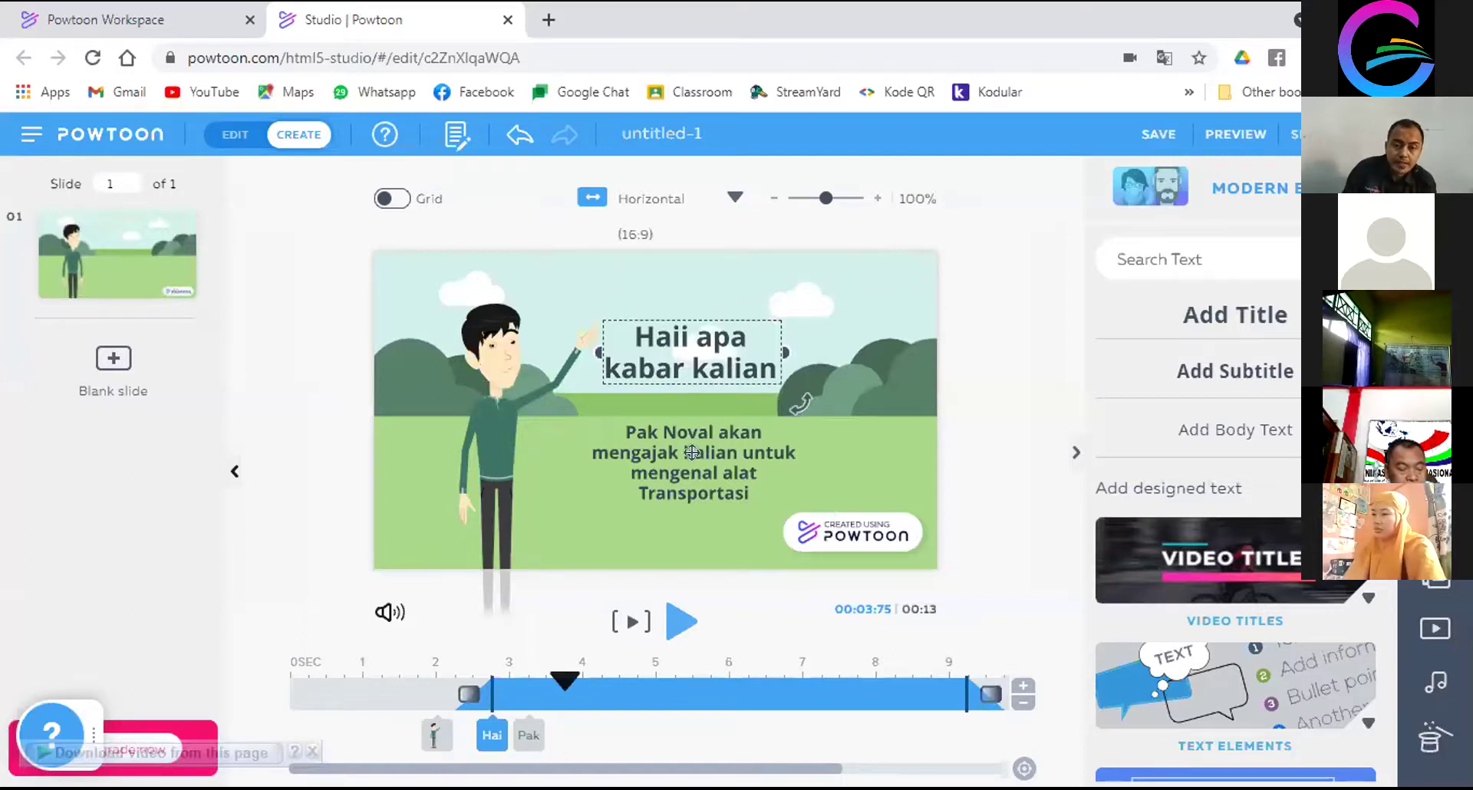
left_click(722, 435)
mouse_move(740, 416)
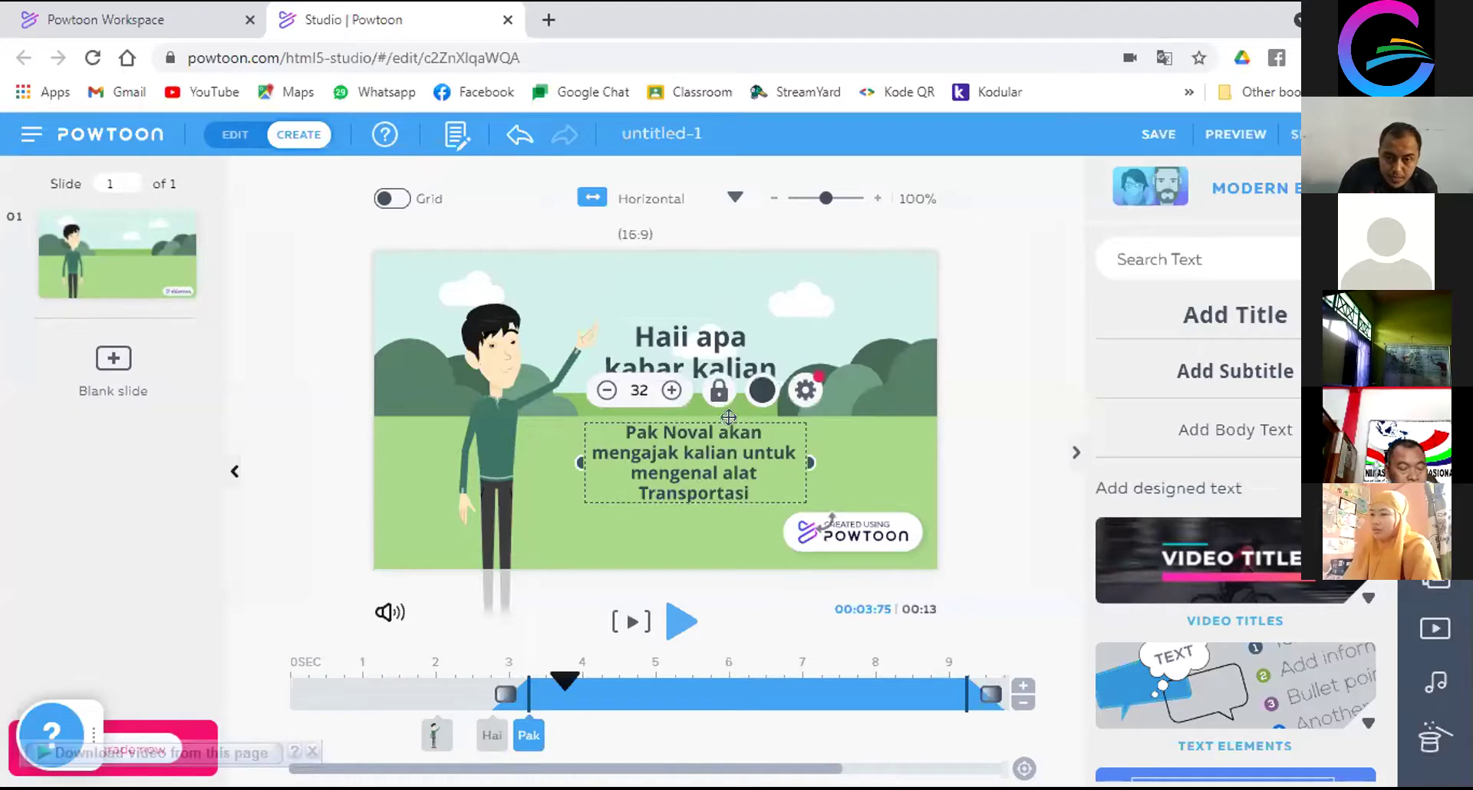
key("shift+Left")
left_click_drag(728, 417, 739, 417)
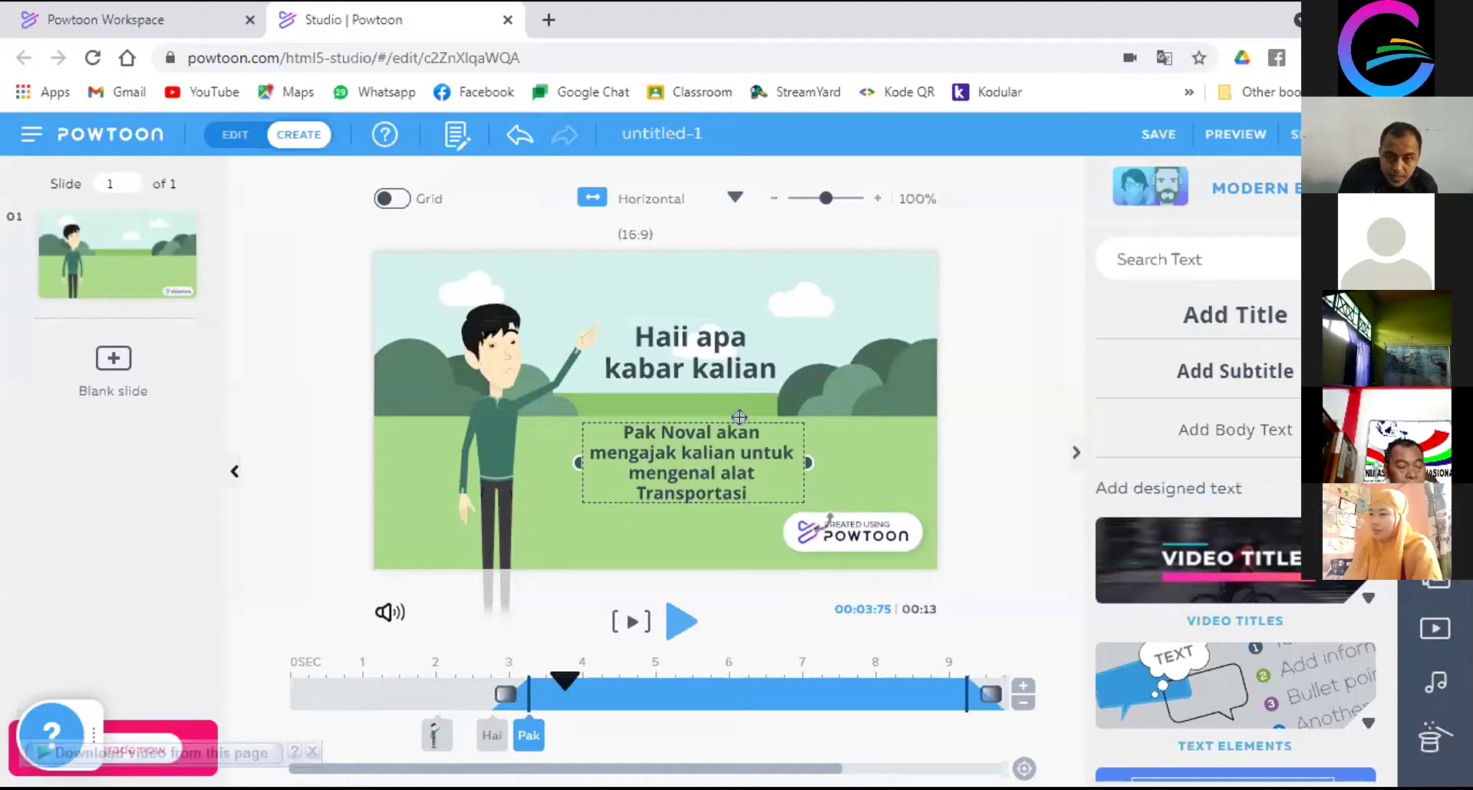
mouse_move(739, 416)
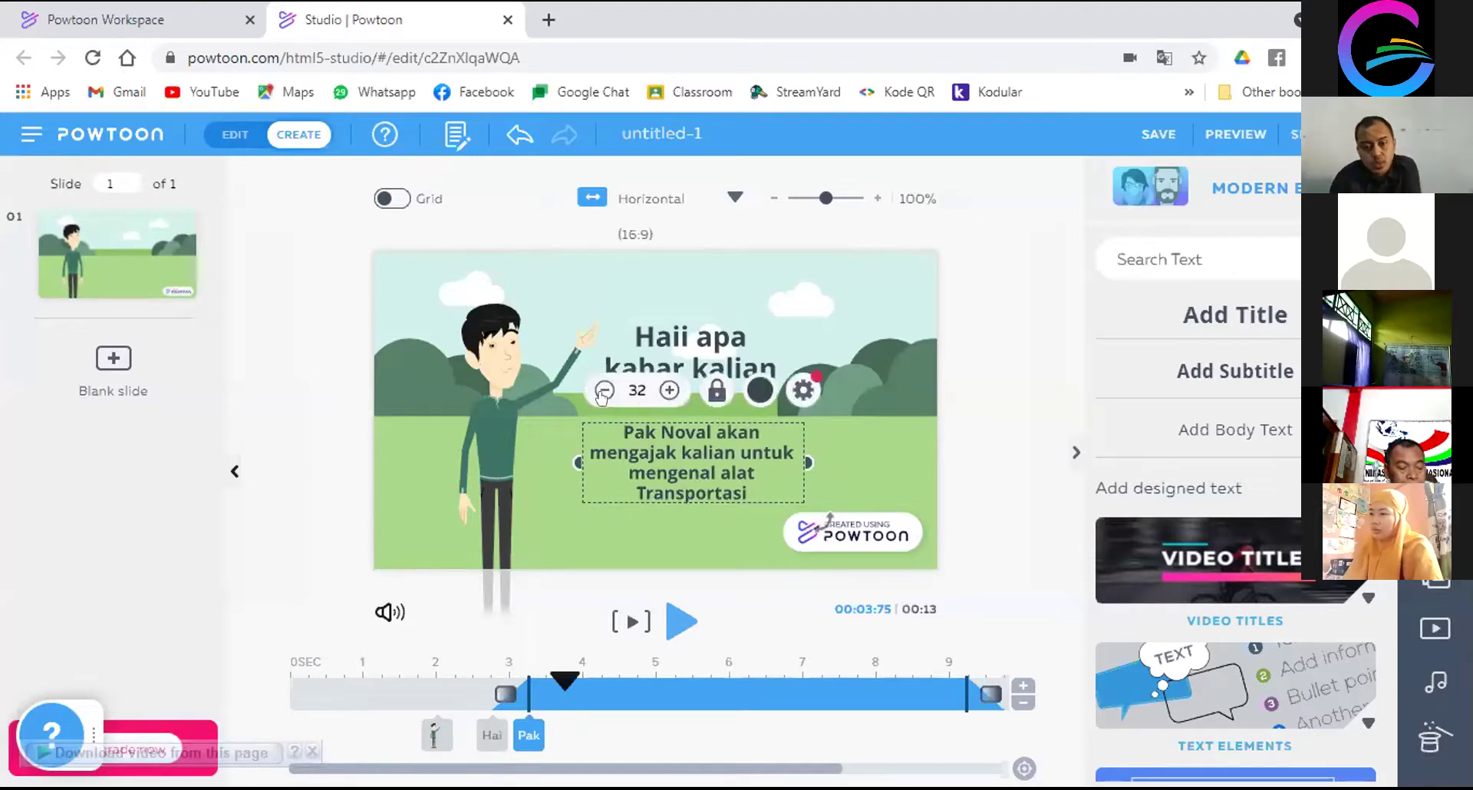
Change the subtitle's text color to white (#FFFFFF) and deselect it
left_click(748, 388)
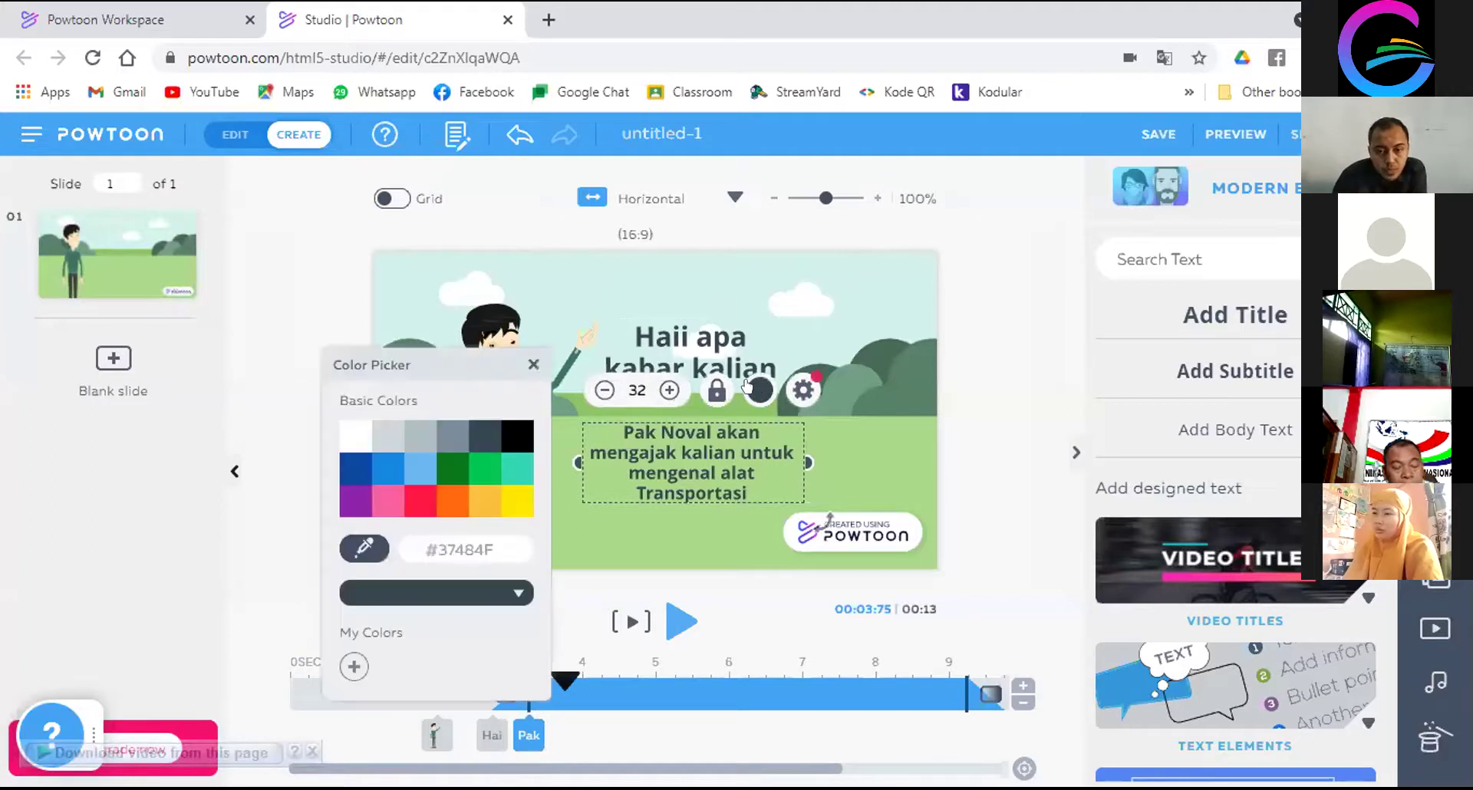
left_click(348, 431)
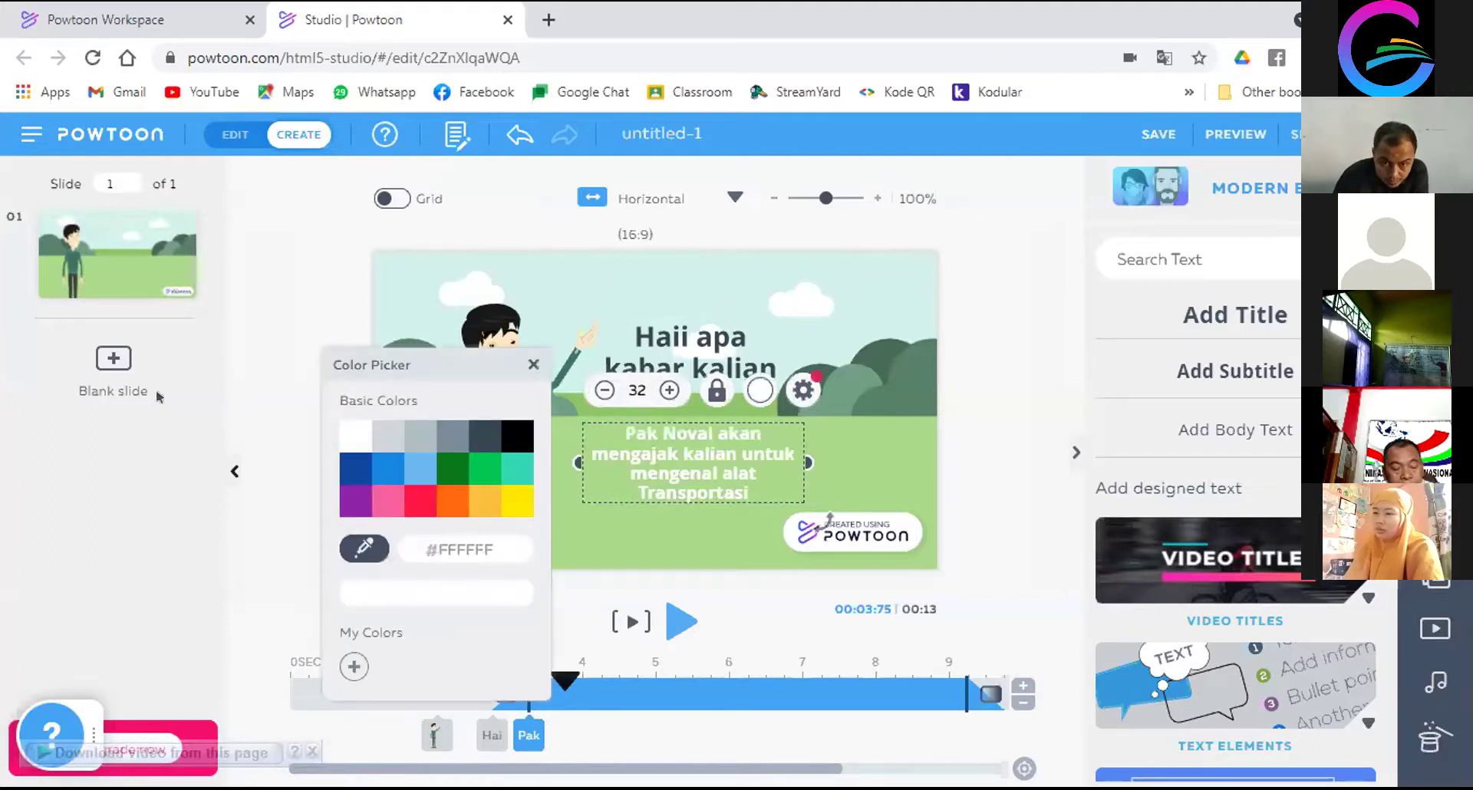
left_click(982, 357)
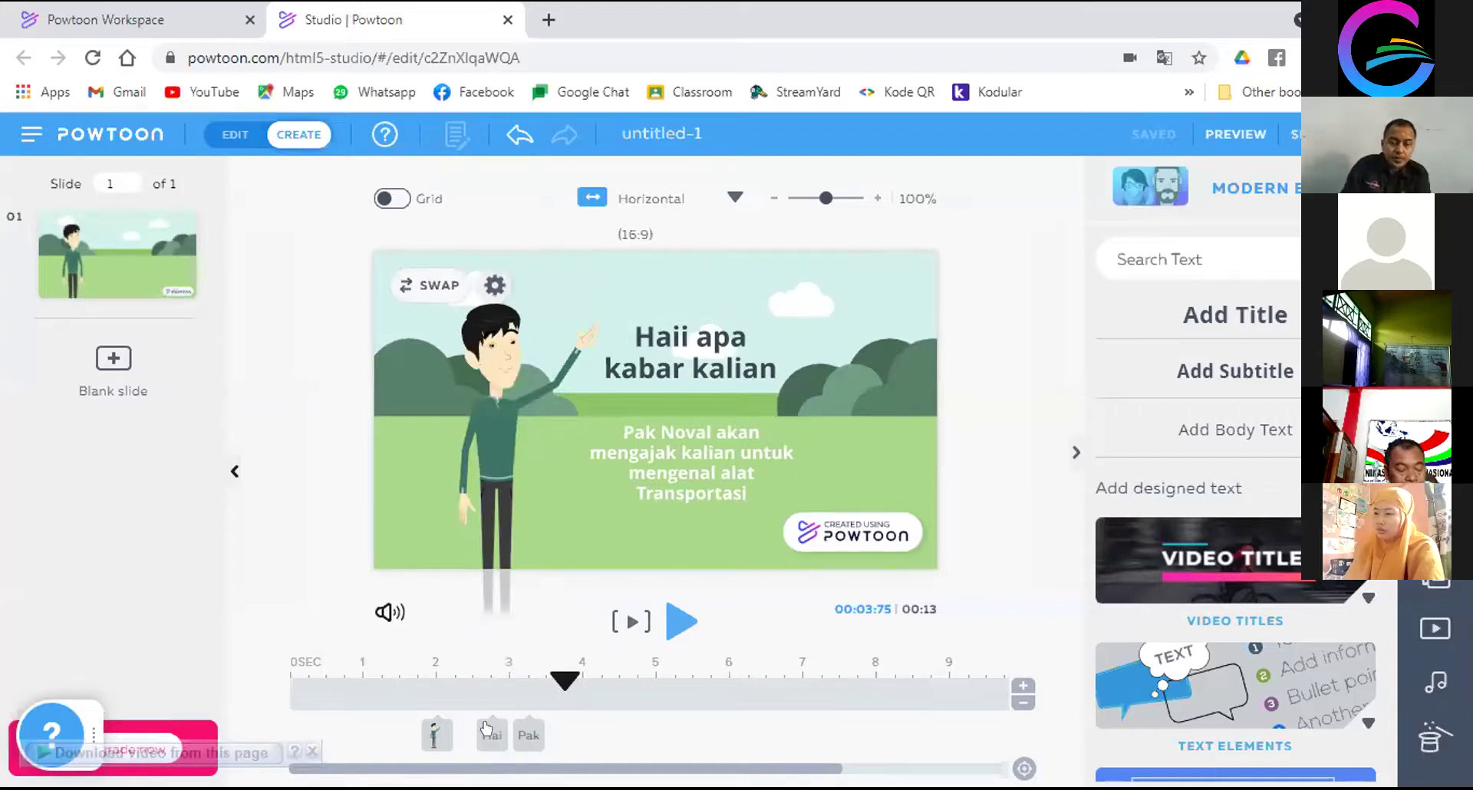
Play the slide from the 1:75 mark to check the timing of both texts against the voiceover, and pause it
mouse_move(557, 685)
left_click_drag(497, 679, 407, 672)
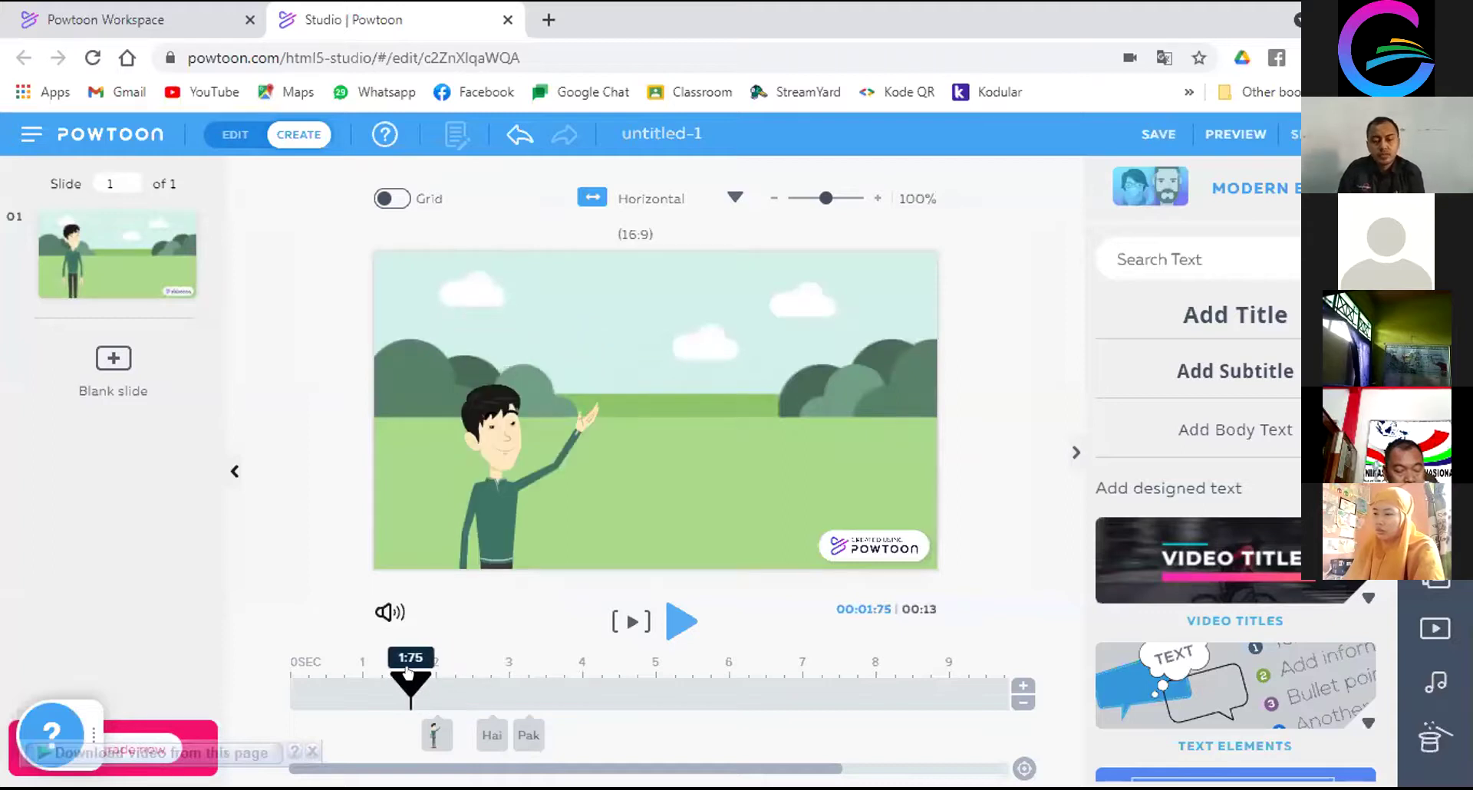
left_click(677, 621)
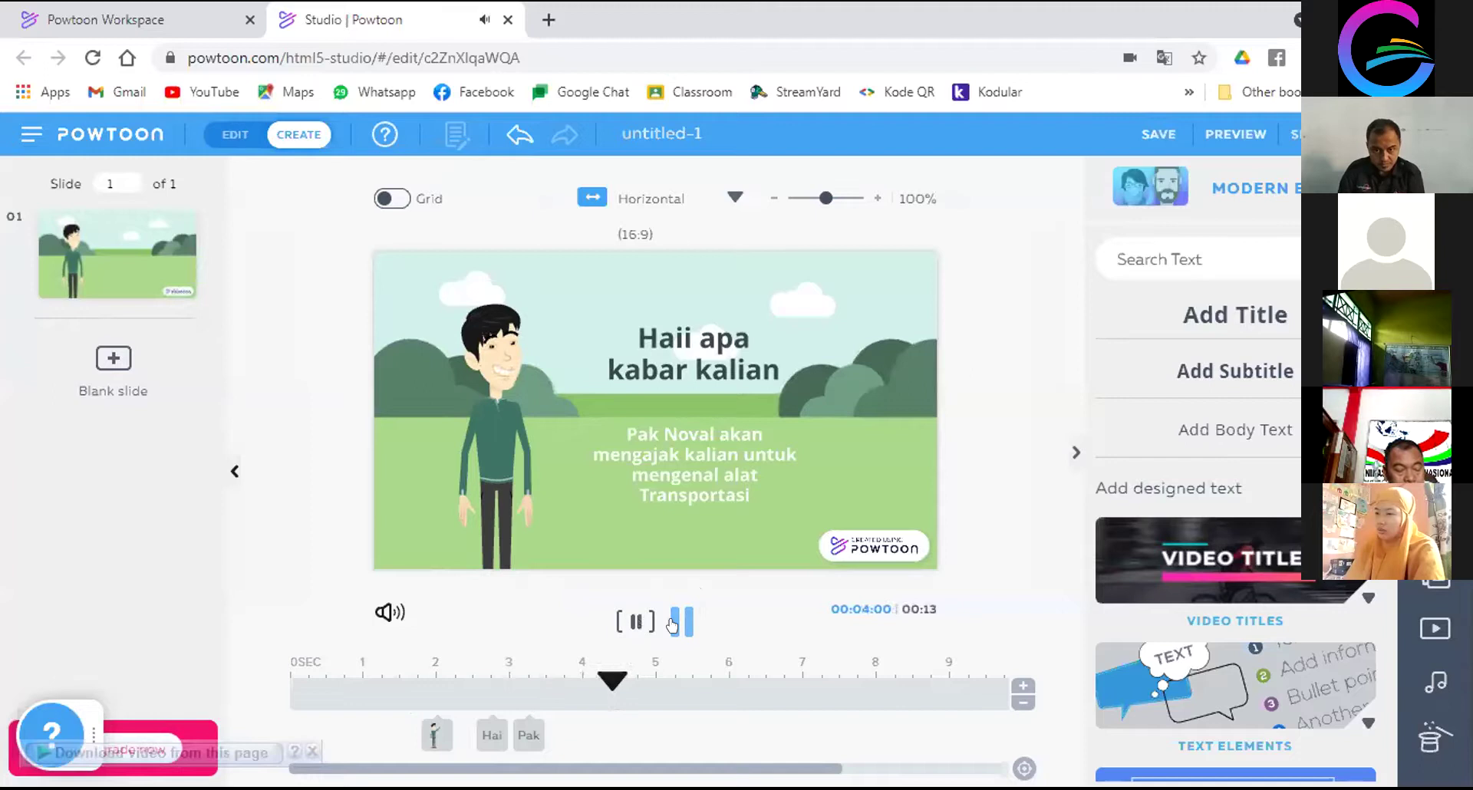
left_click(672, 623)
Delay the subtitle's entrance to 5:25 on the timeline and play the slide to check it against the voiceover
left_click(529, 730)
left_click_drag(530, 734, 673, 715)
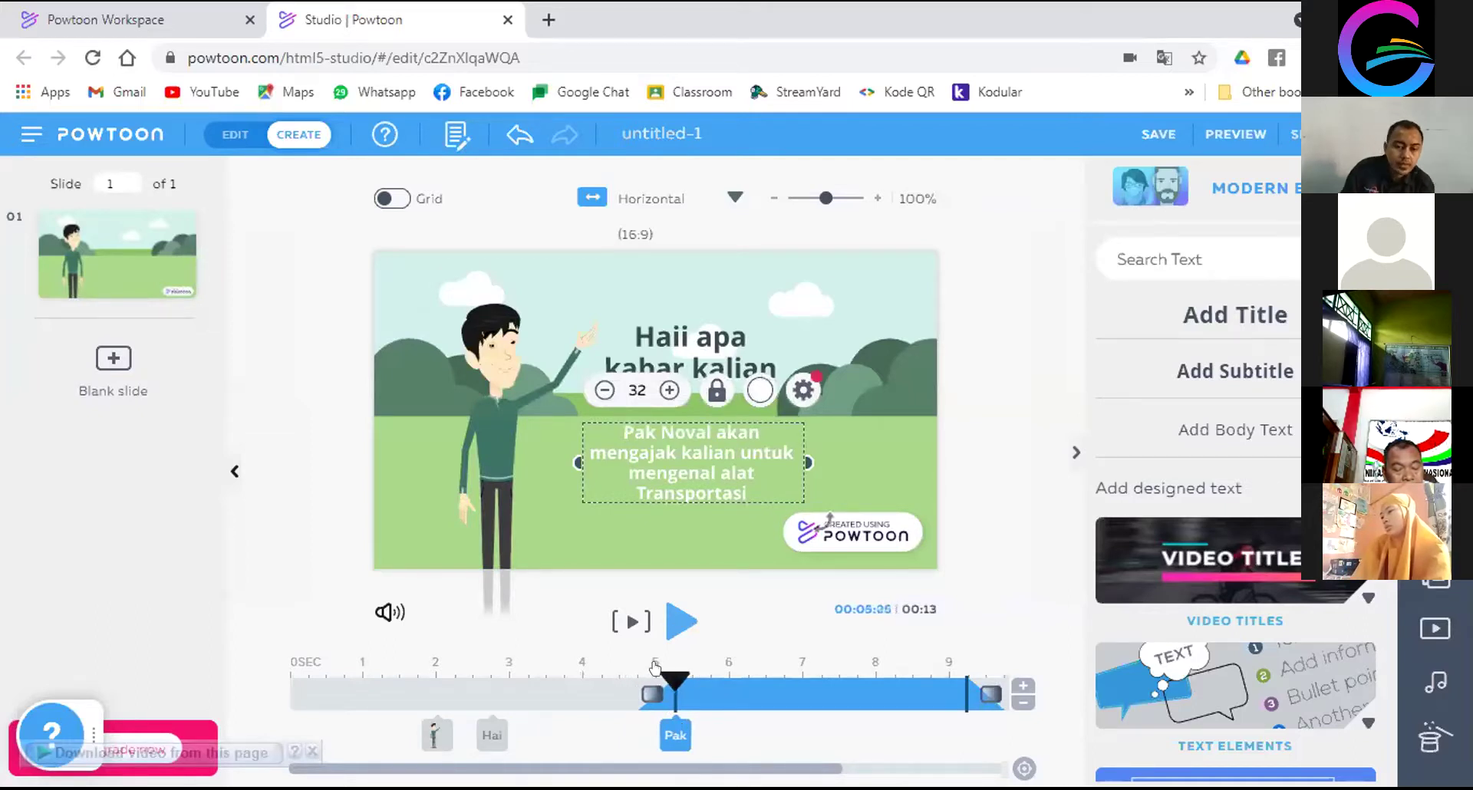
left_click(679, 620)
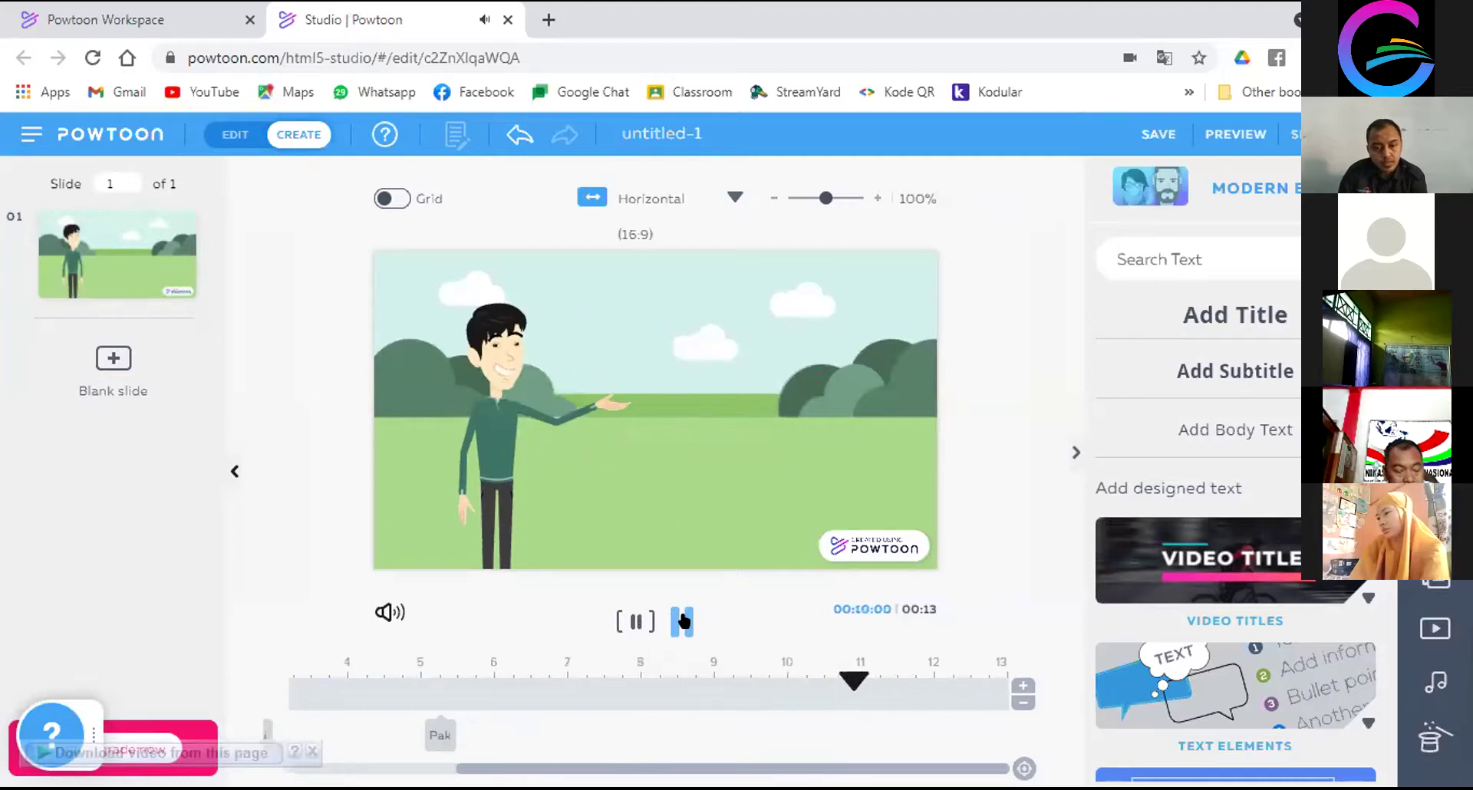
Extend the title "Haii apa kabar kalian" on the timeline to the slide's end at 13:00 and play the slide to check it
left_click(675, 621)
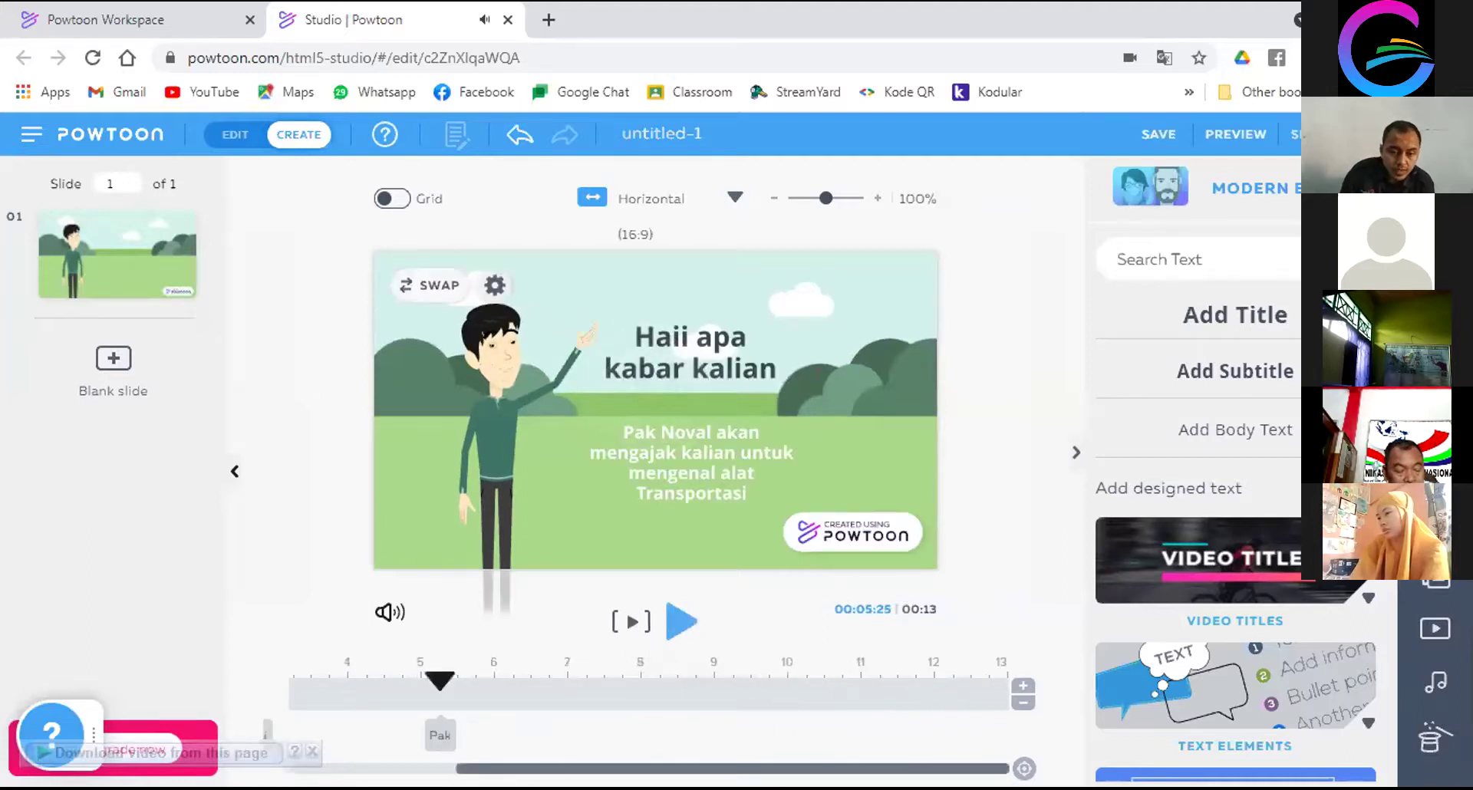
left_click_drag(538, 765, 372, 766)
left_click(486, 737)
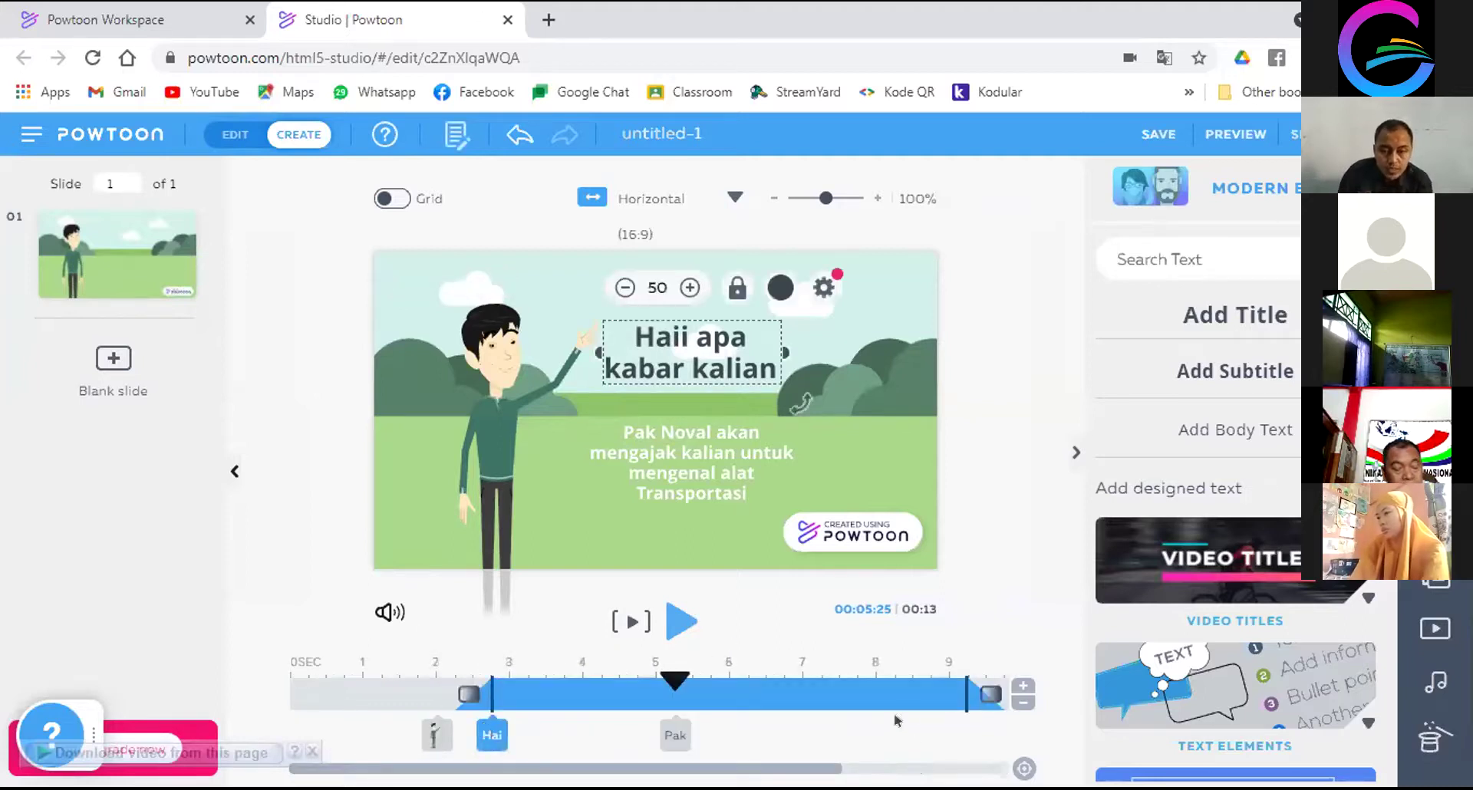
left_click_drag(964, 688, 1022, 688)
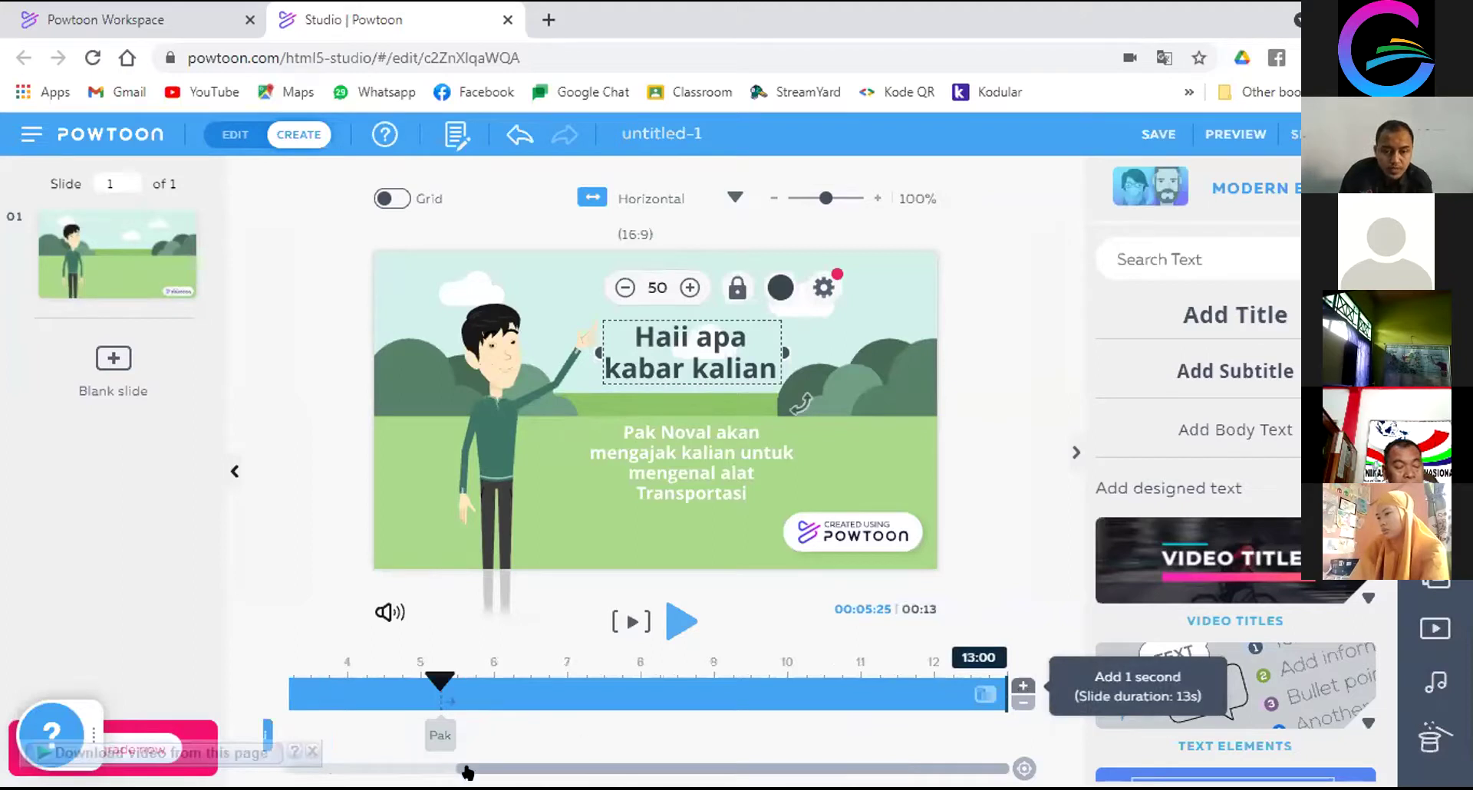
left_click(674, 623)
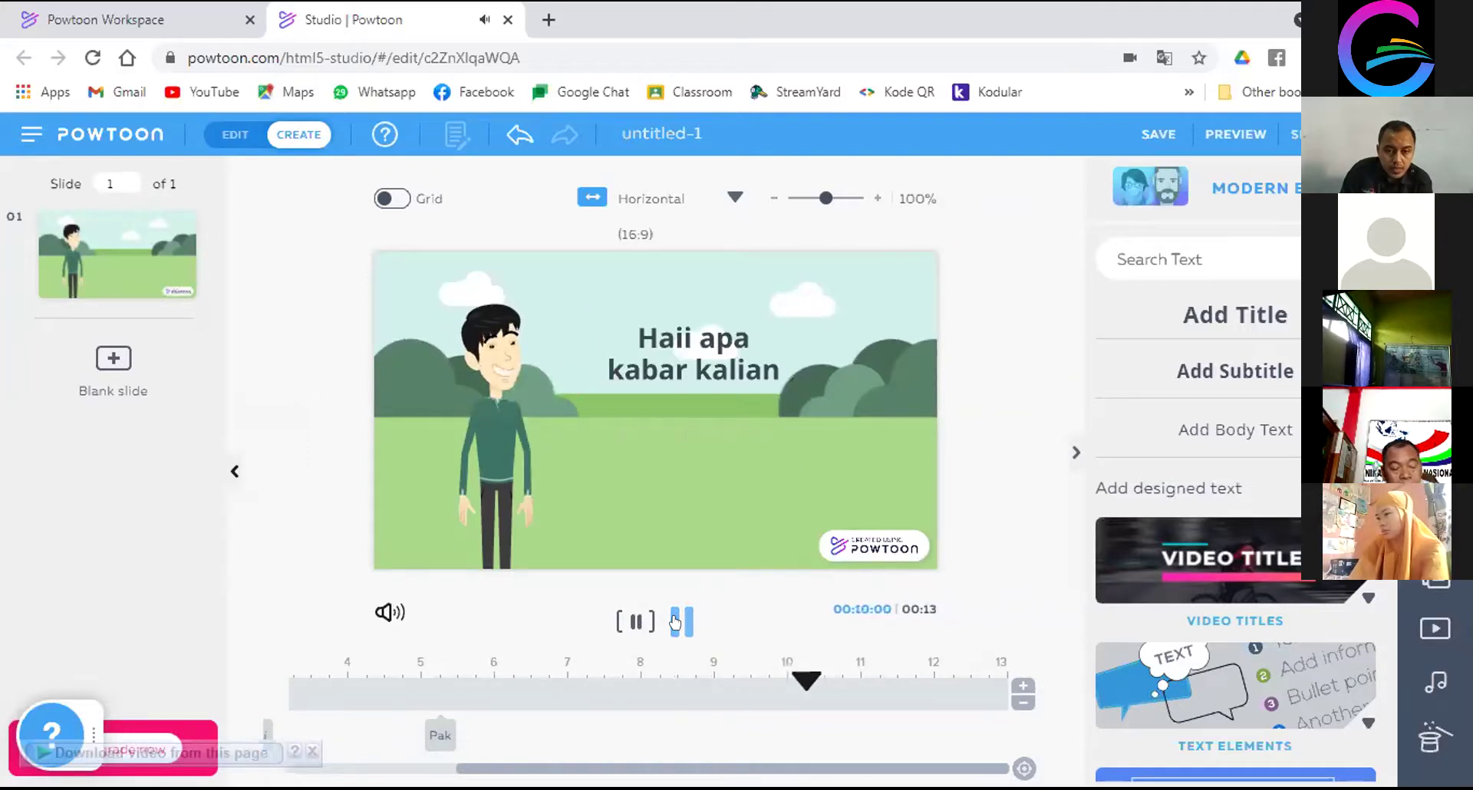
Delay the subtitle's entrance to 6:00, extend it on the timeline to 13:00, and deselect it
left_click(429, 735)
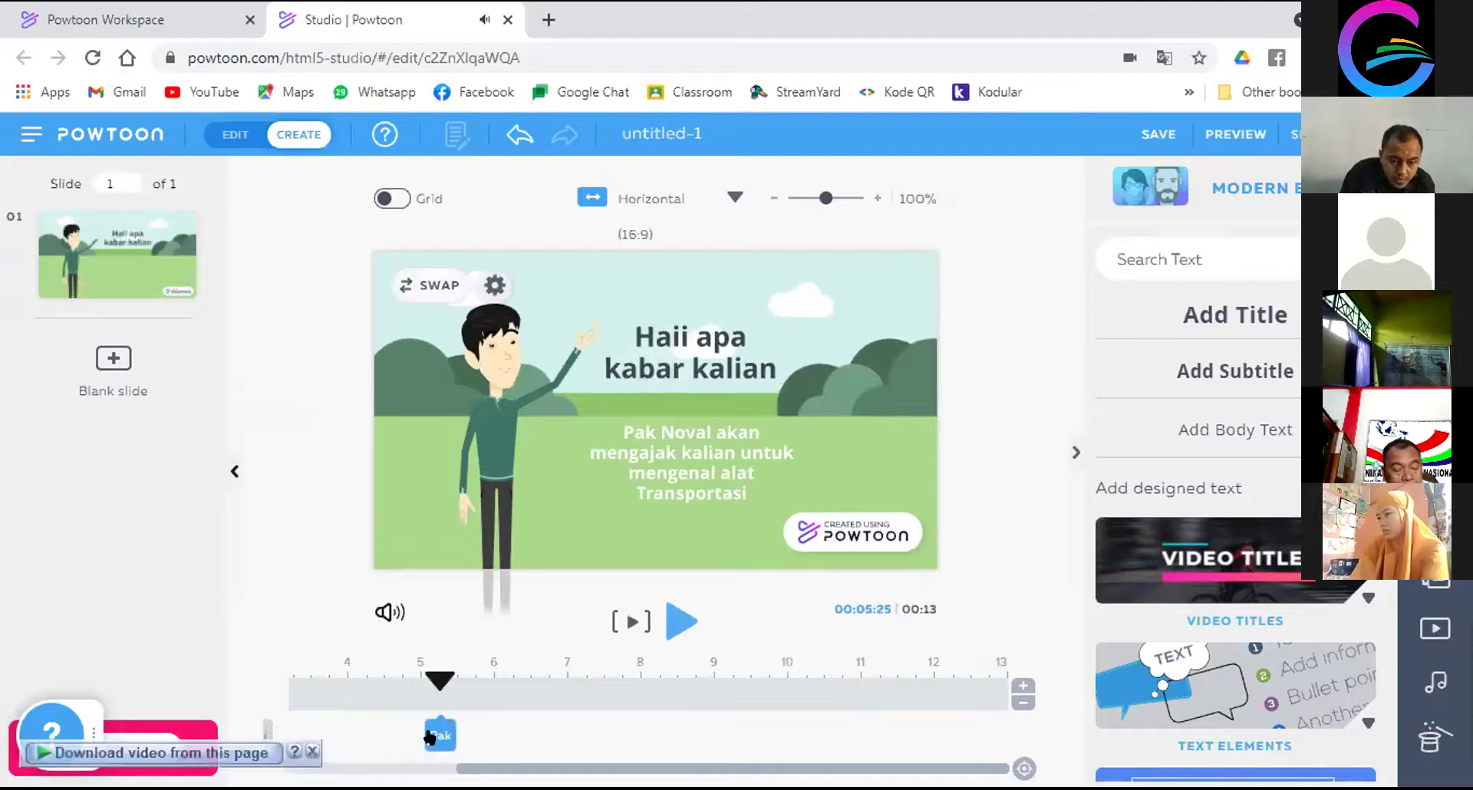
left_click_drag(463, 731, 495, 736)
left_click_drag(734, 691, 774, 693)
left_click_drag(959, 694, 1048, 694)
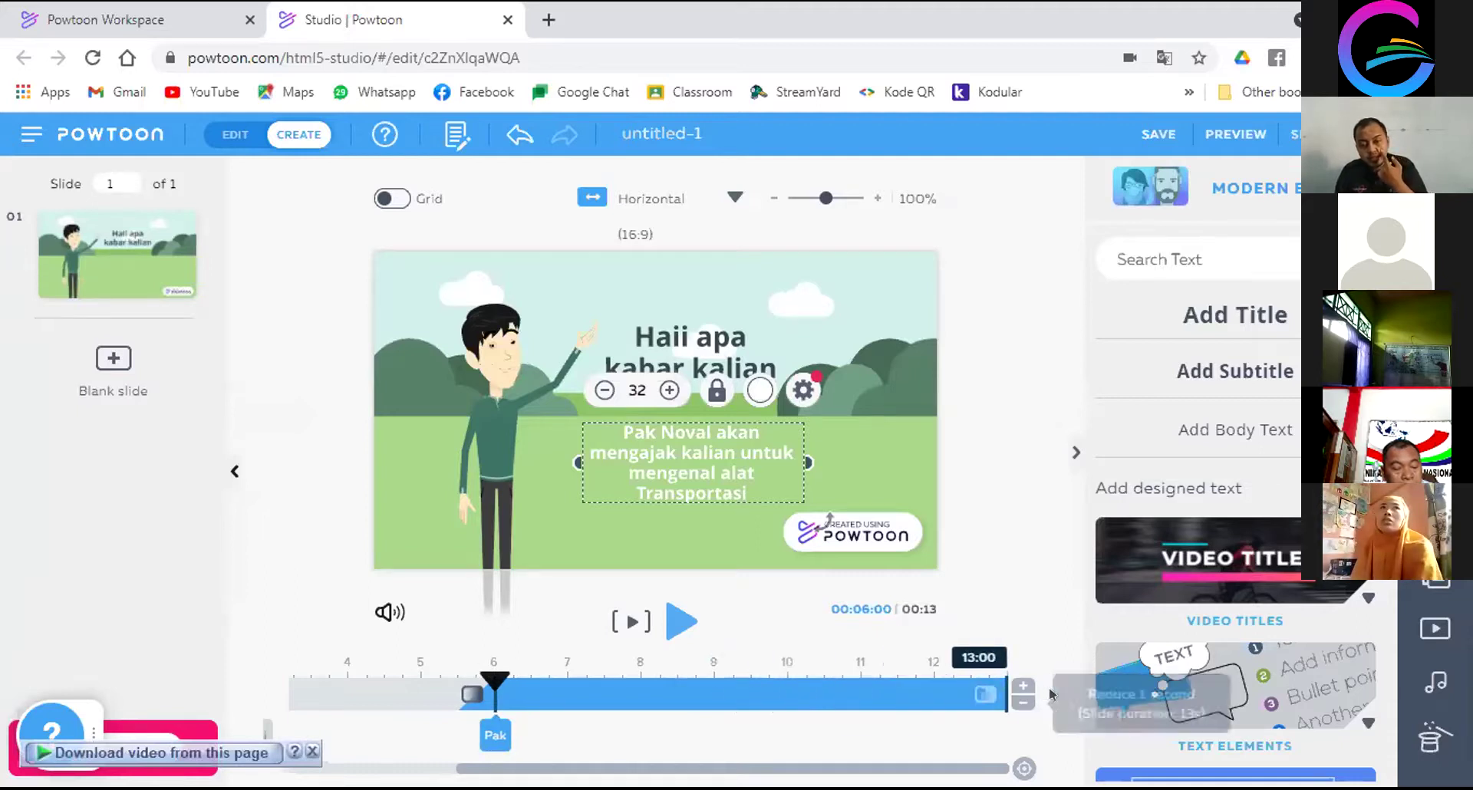
left_click(1013, 597)
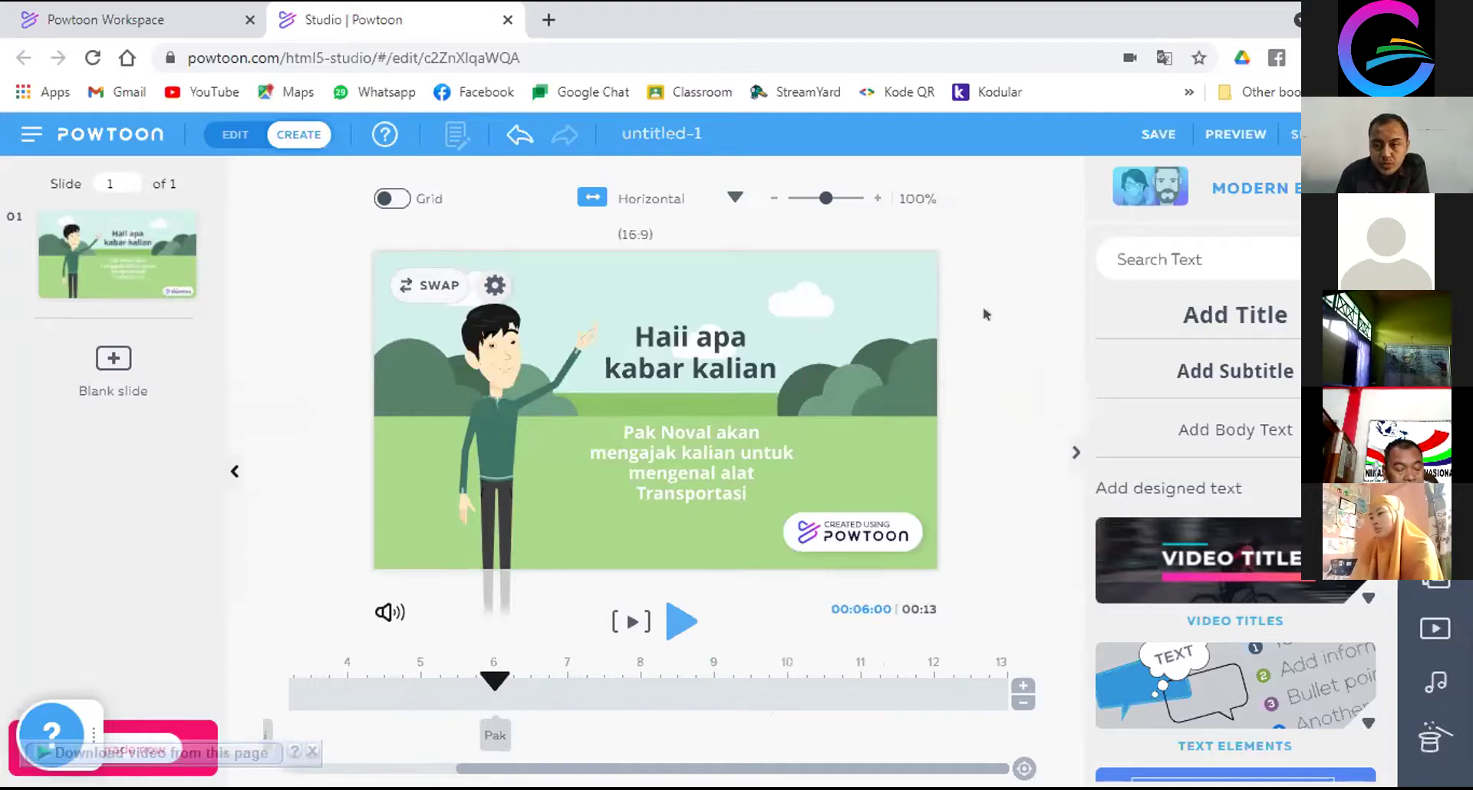
Open the free sounds library and preview the tracks Keep In Shape and Hold'em High
left_click(1432, 679)
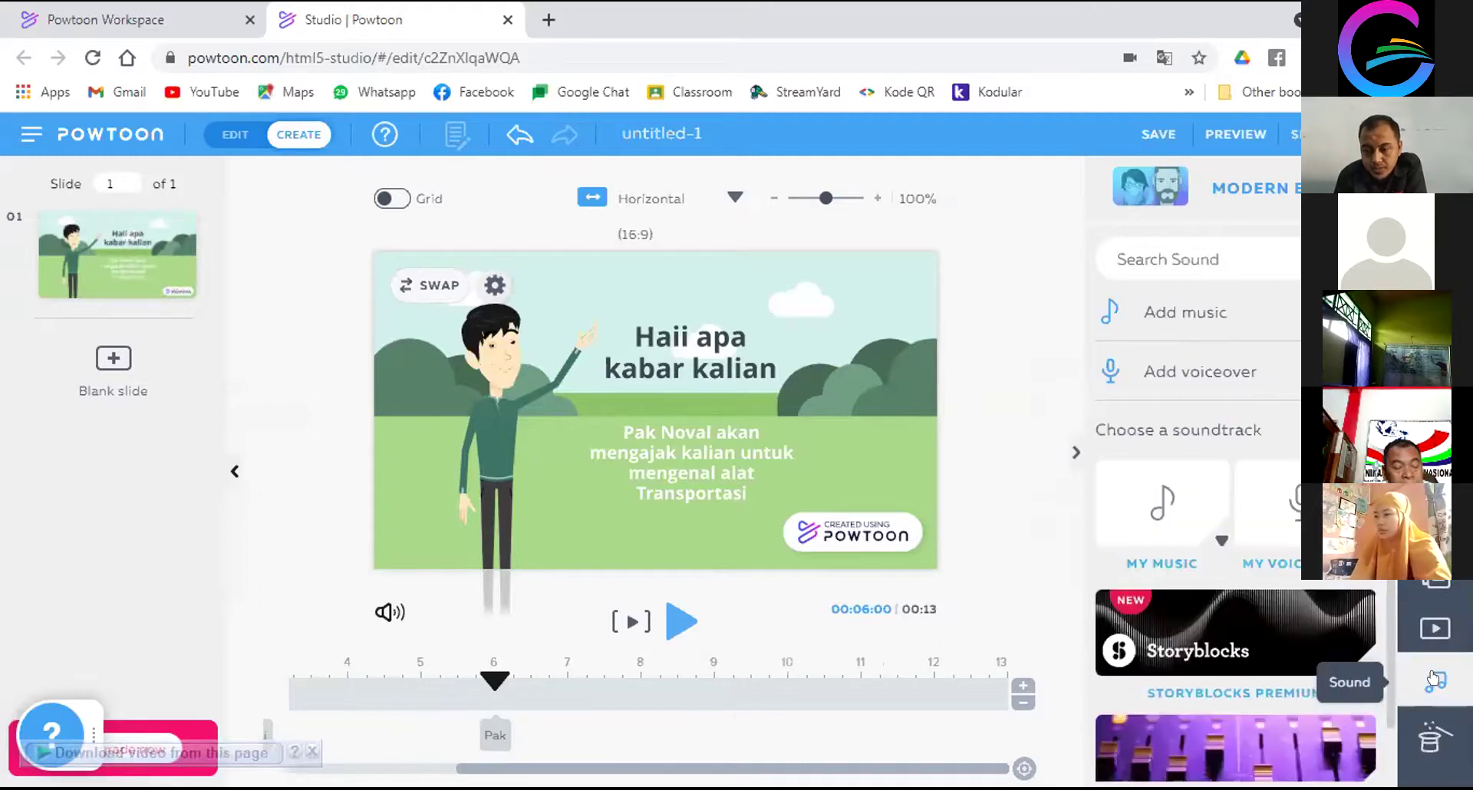
scroll(1339, 741, "down", 1)
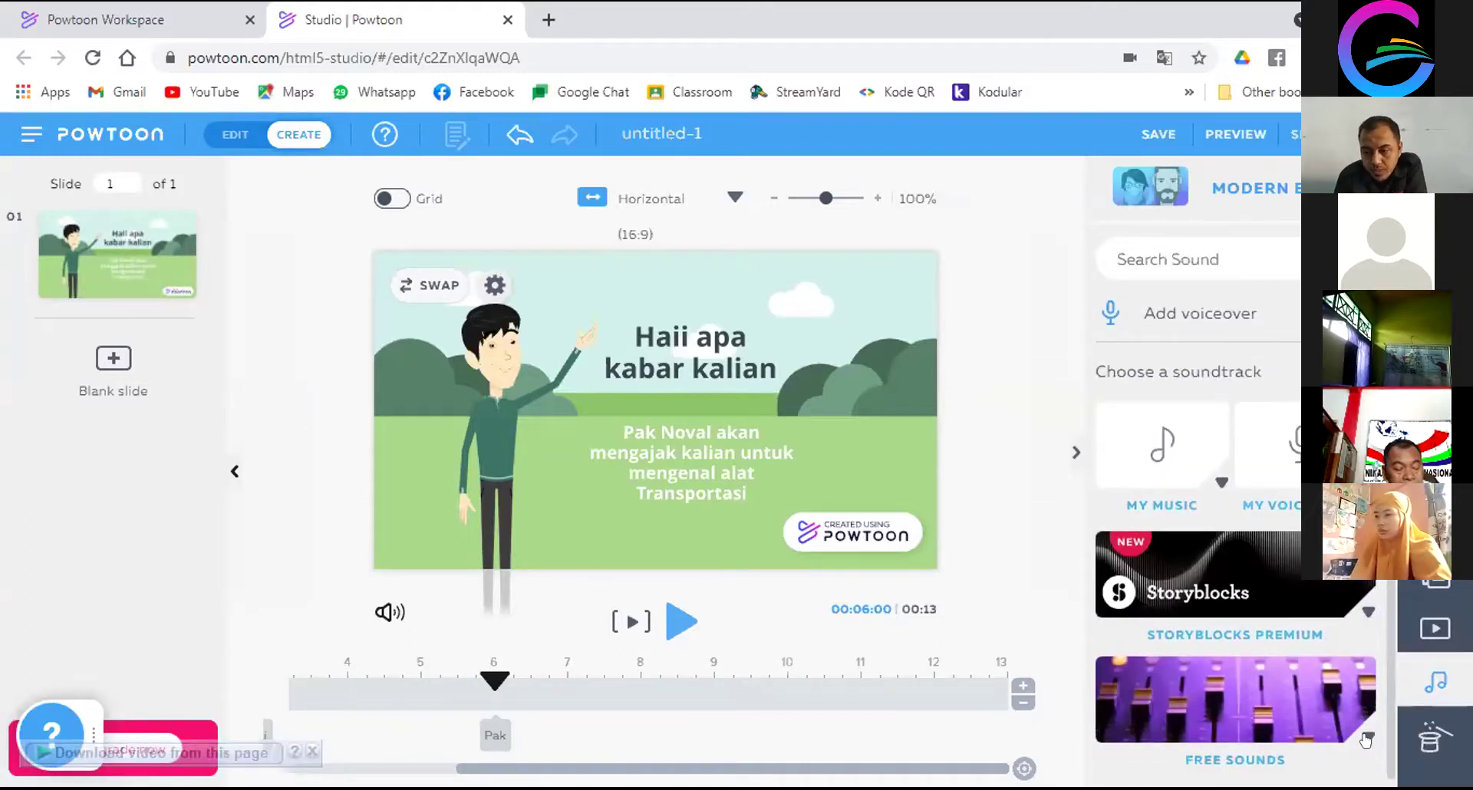
scroll(1365, 739, "down", 3)
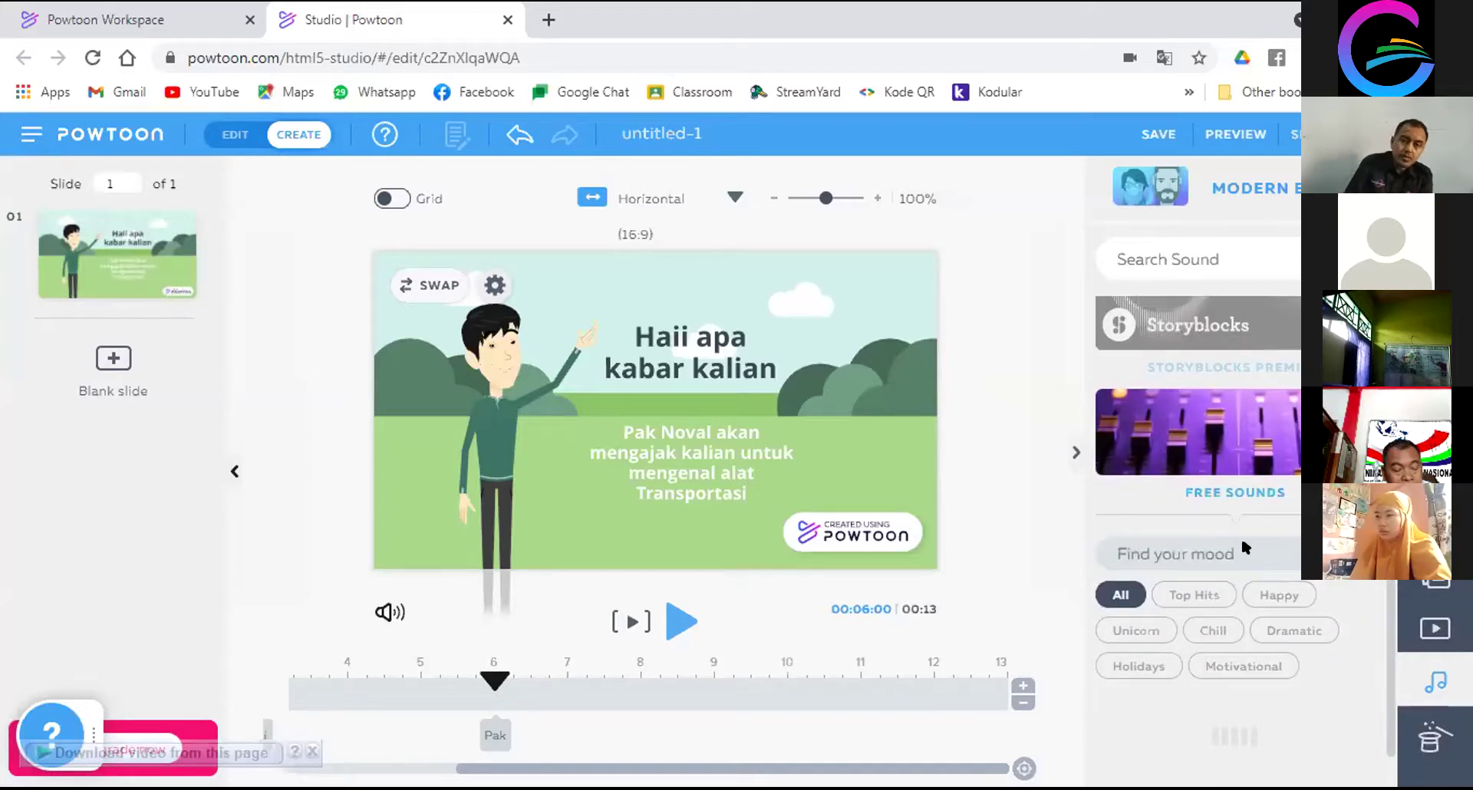
scroll(1242, 537, "down", 3)
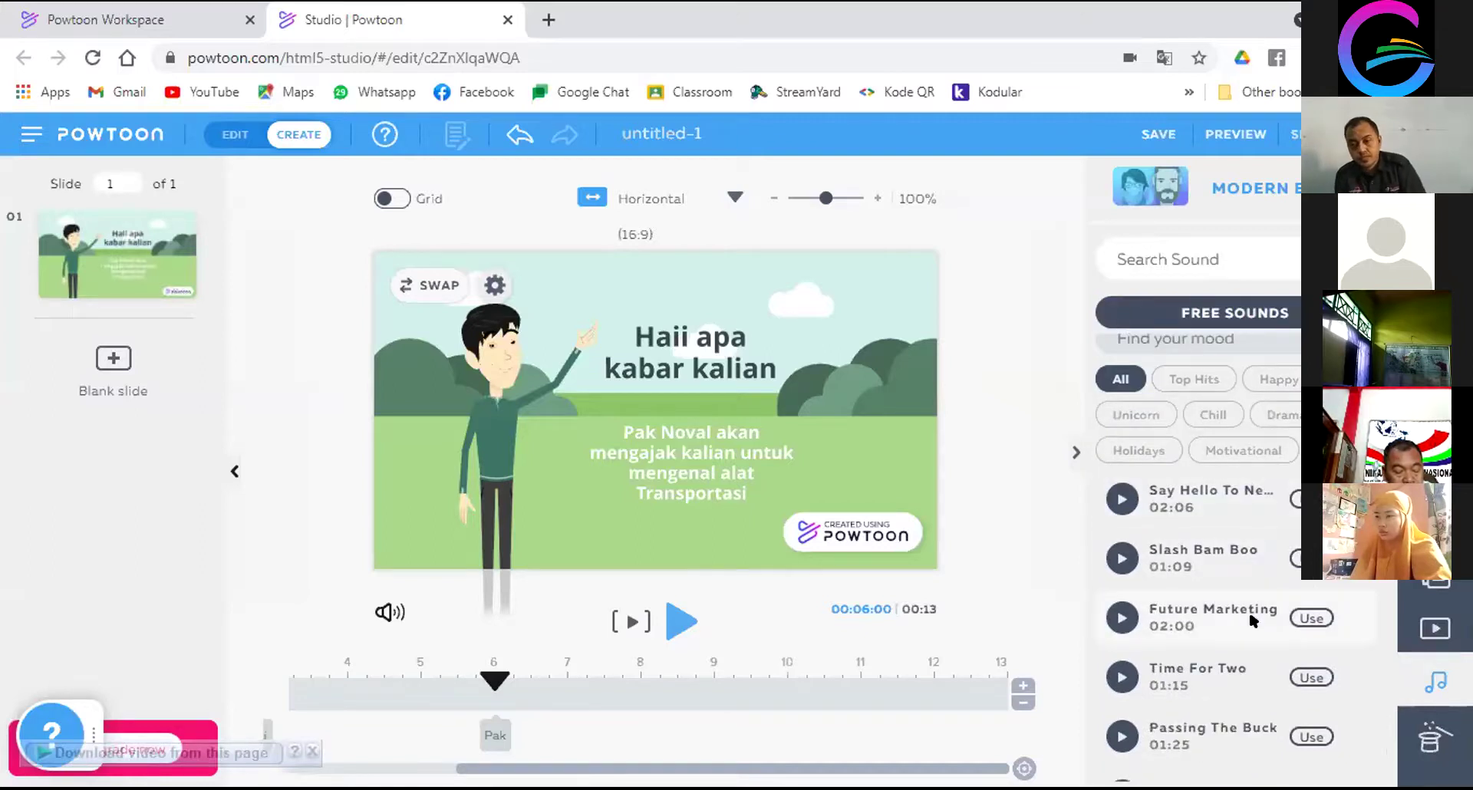
scroll(1245, 617, "down", 5)
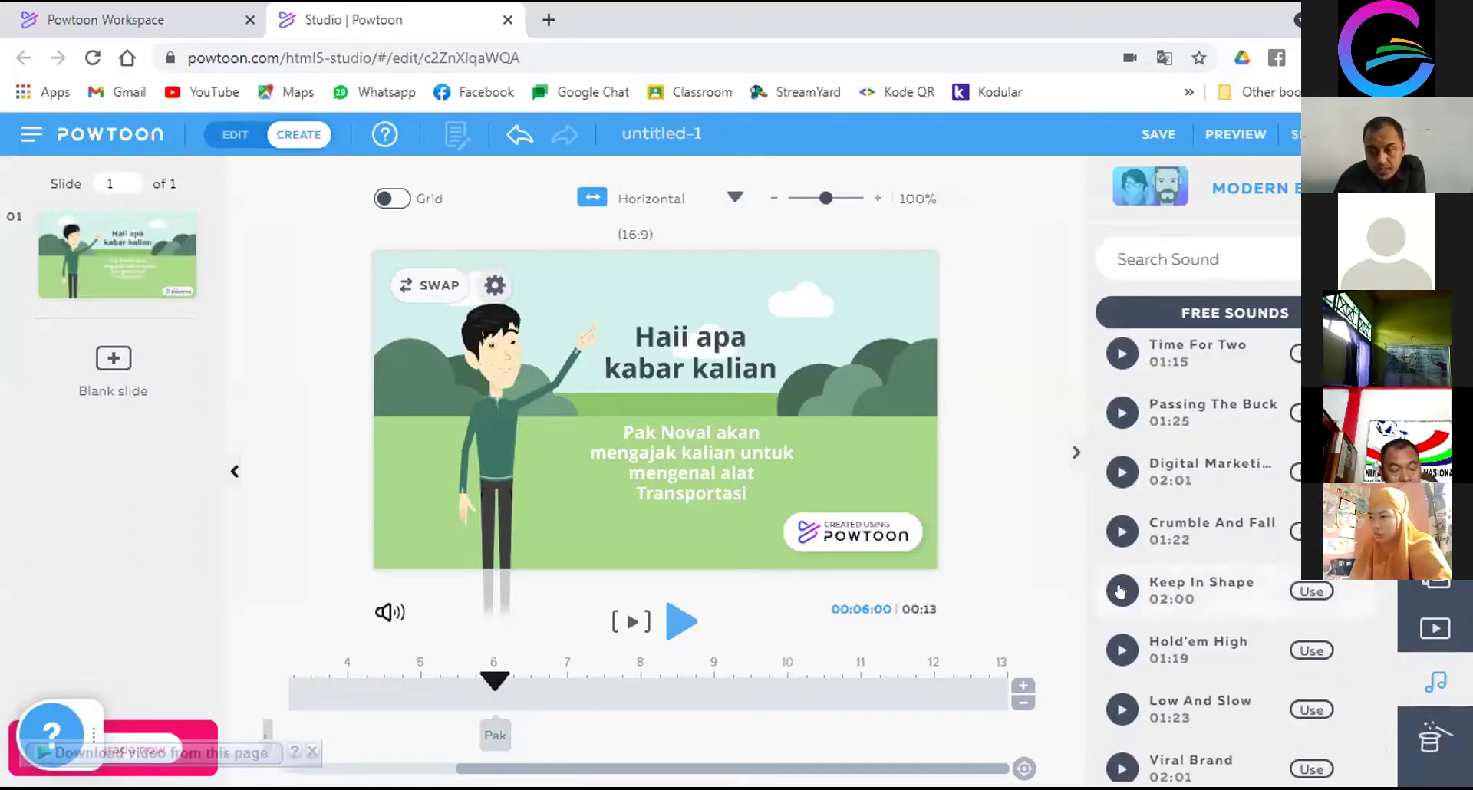
left_click(1121, 590)
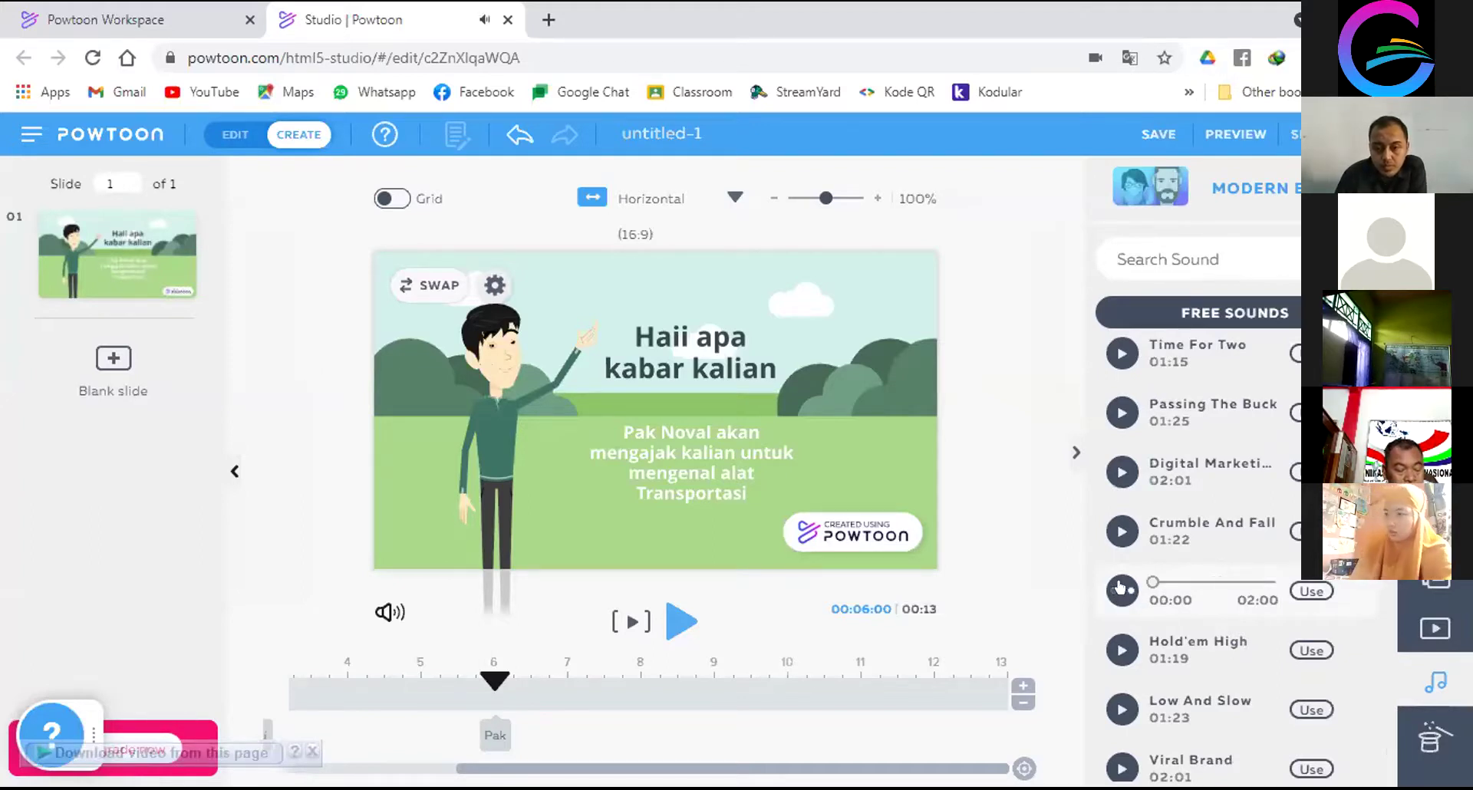
left_click(1120, 651)
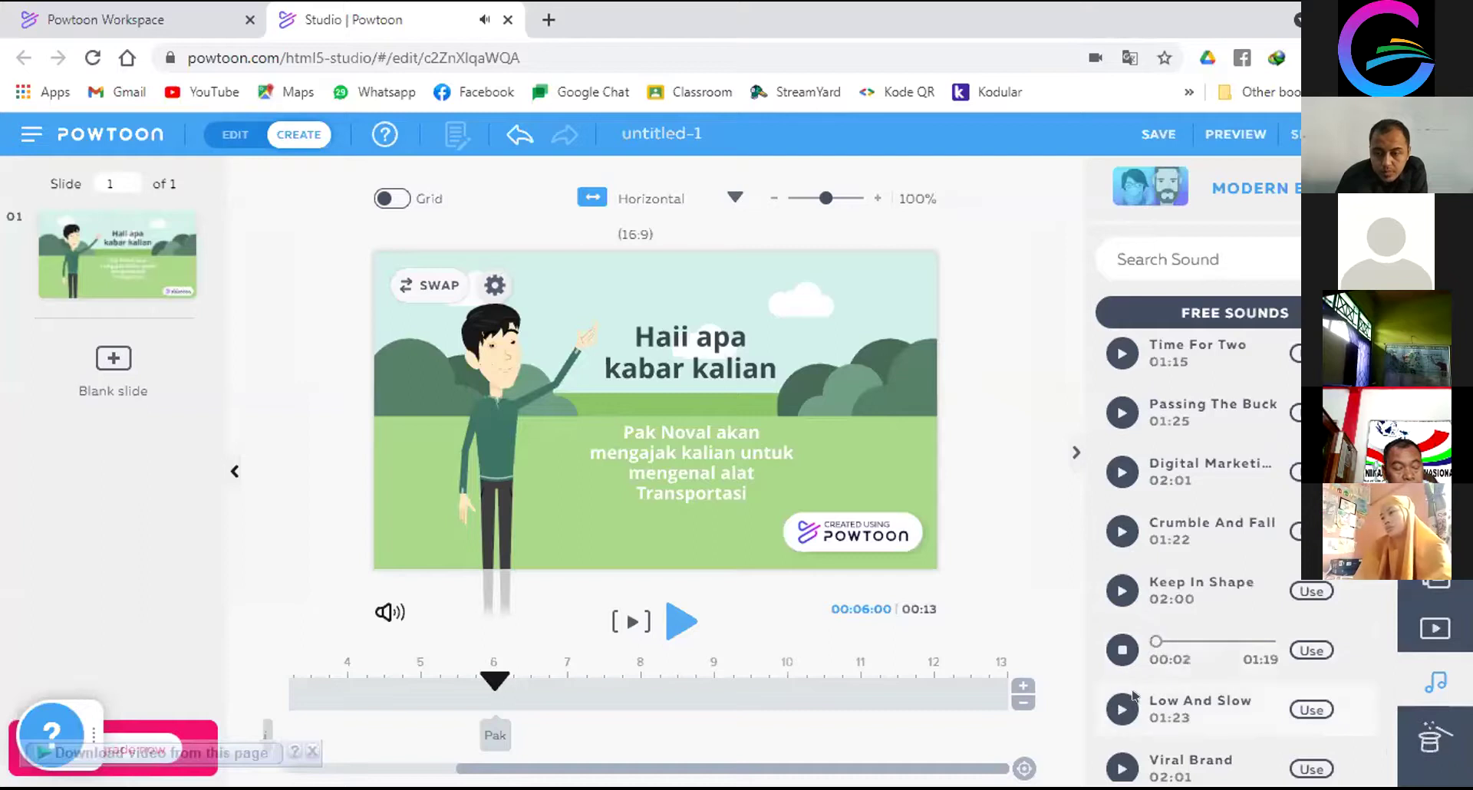
Preview the tracks Pow Wars and Next Step Up, and use Next Step Up as the background soundtrack
scroll(1134, 695, "down", 2)
scroll(1126, 675, "down", 2)
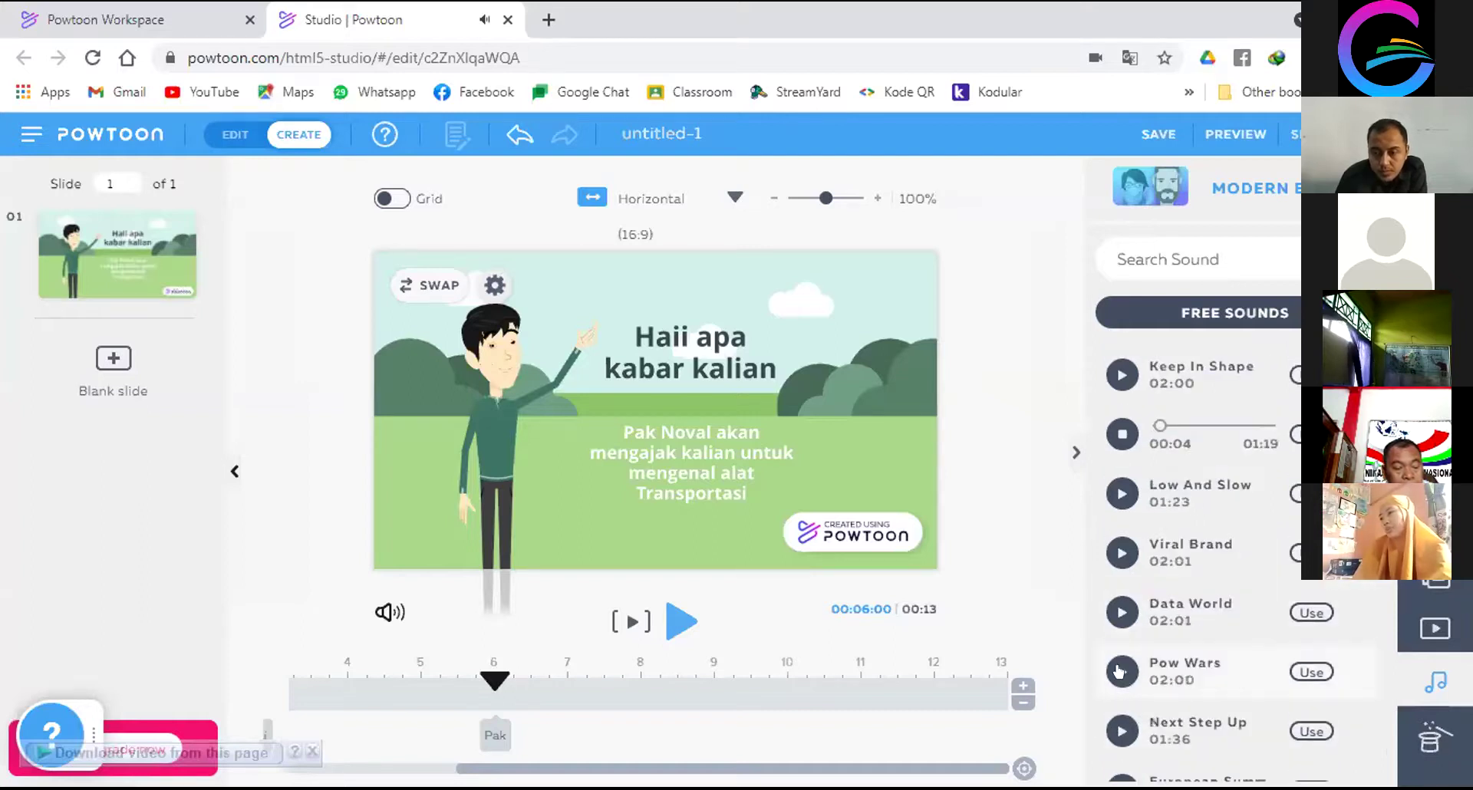
left_click(1120, 671)
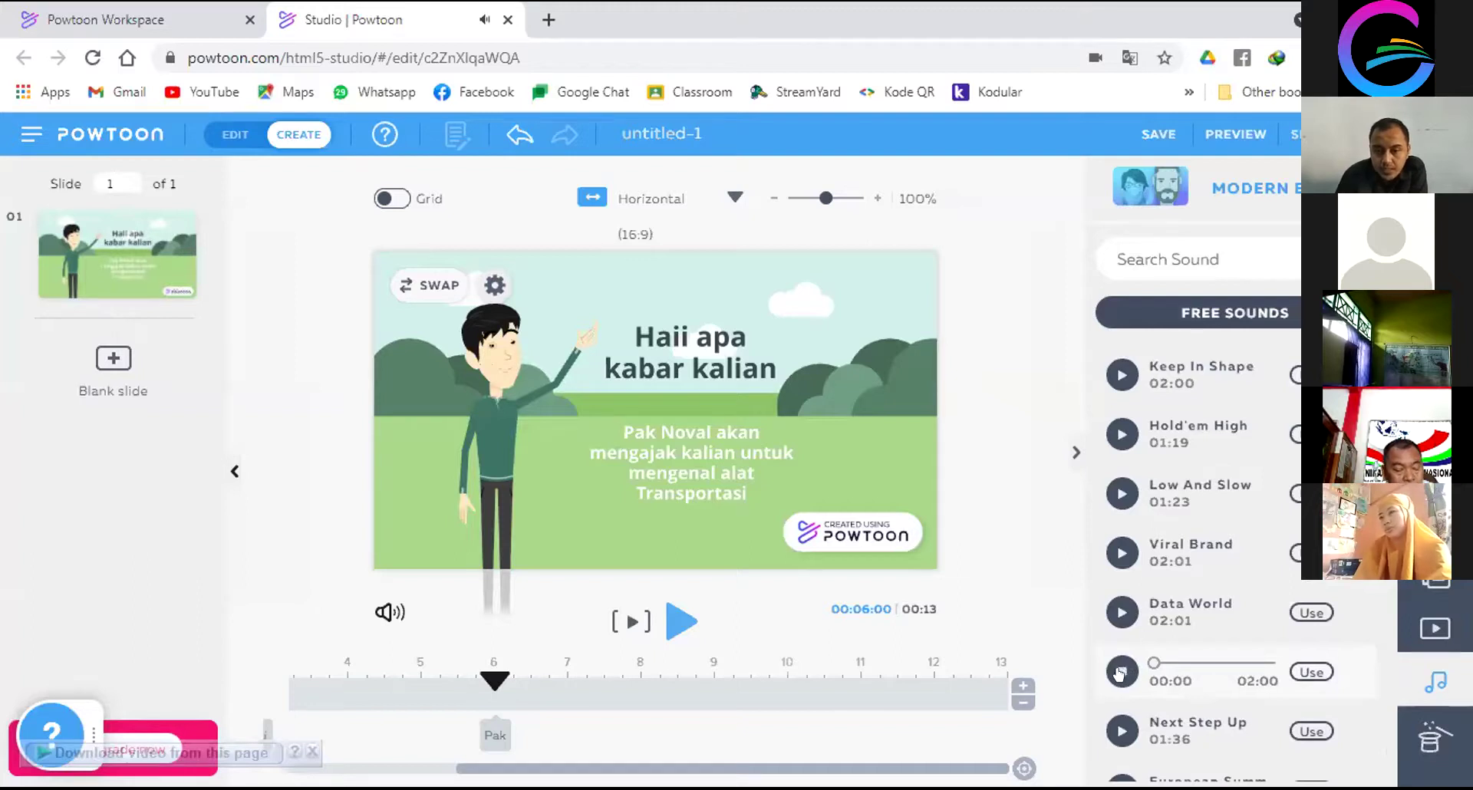
left_click(1120, 730)
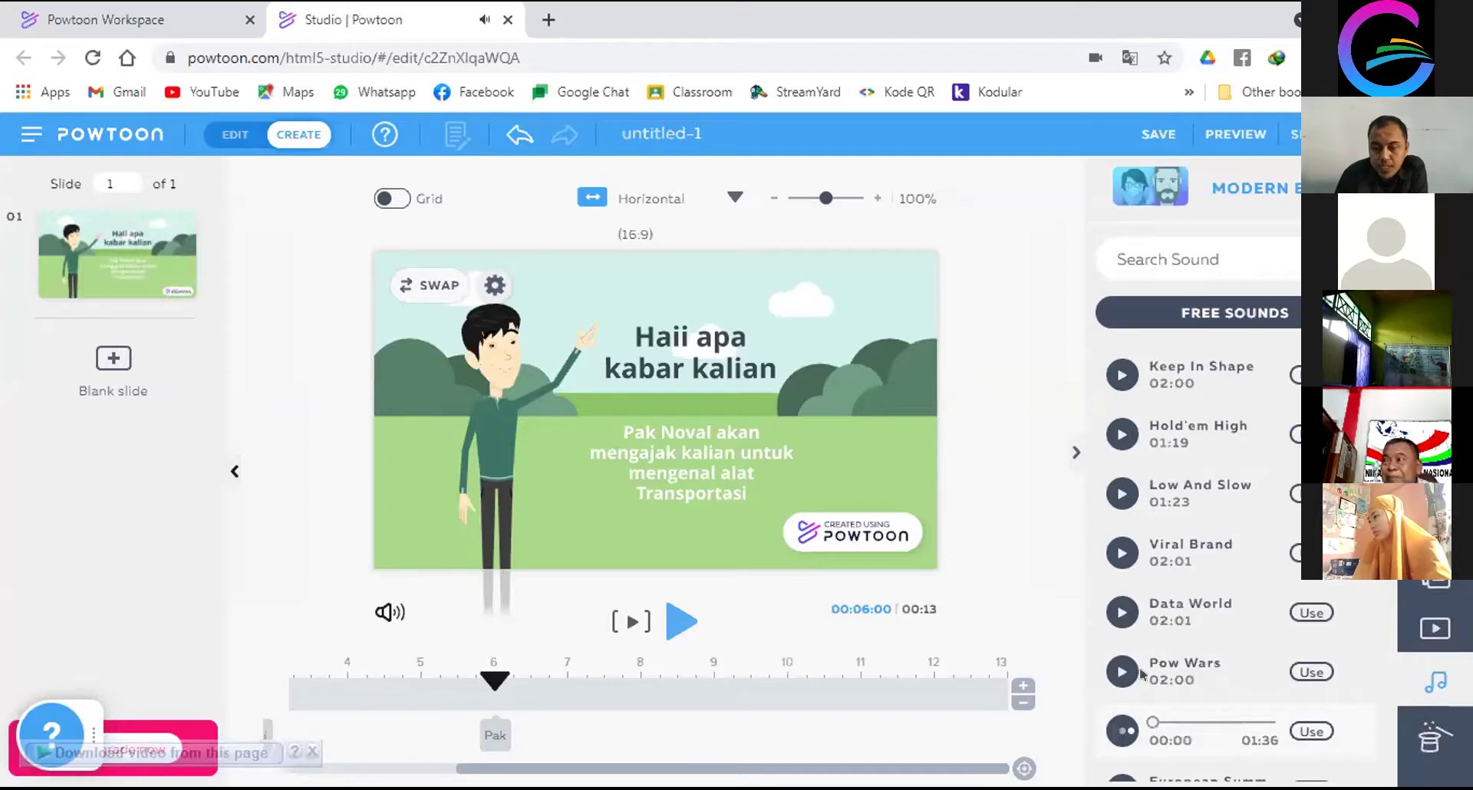
scroll(1296, 641, "down", 1)
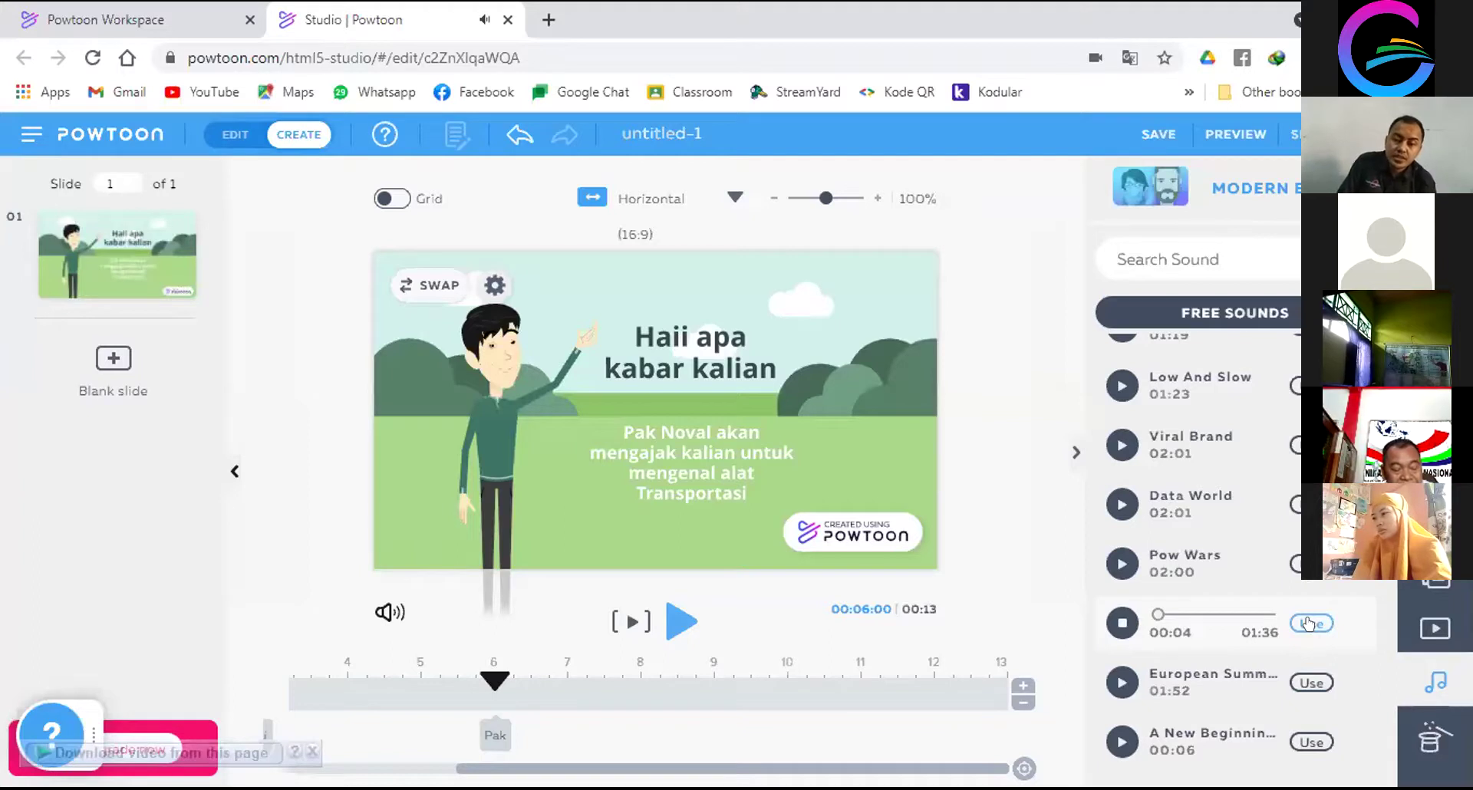
left_click(1309, 623)
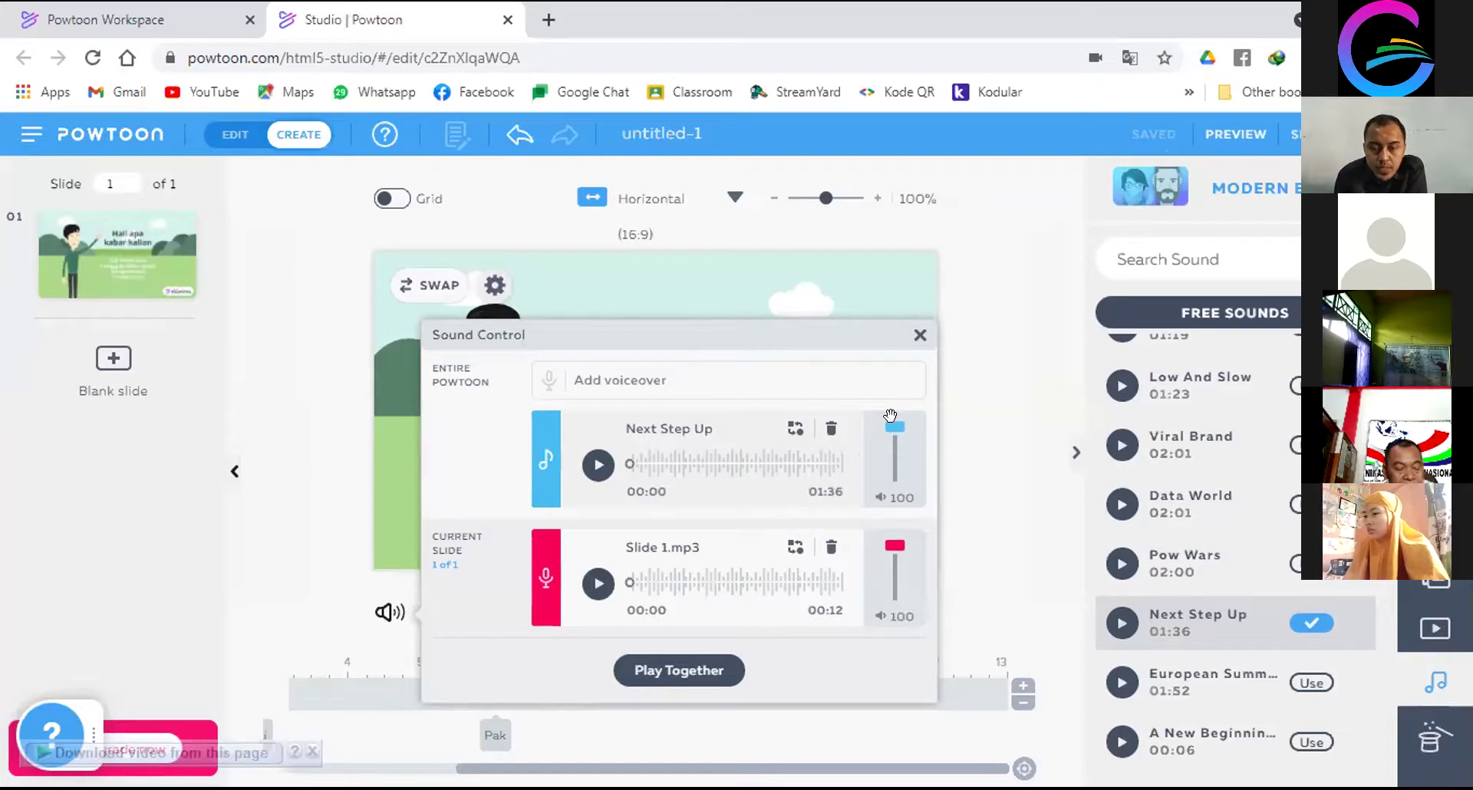
Lower the Next Step Up music volume to 35 and play it together with the slide's voiceover
left_click_drag(890, 427, 894, 461)
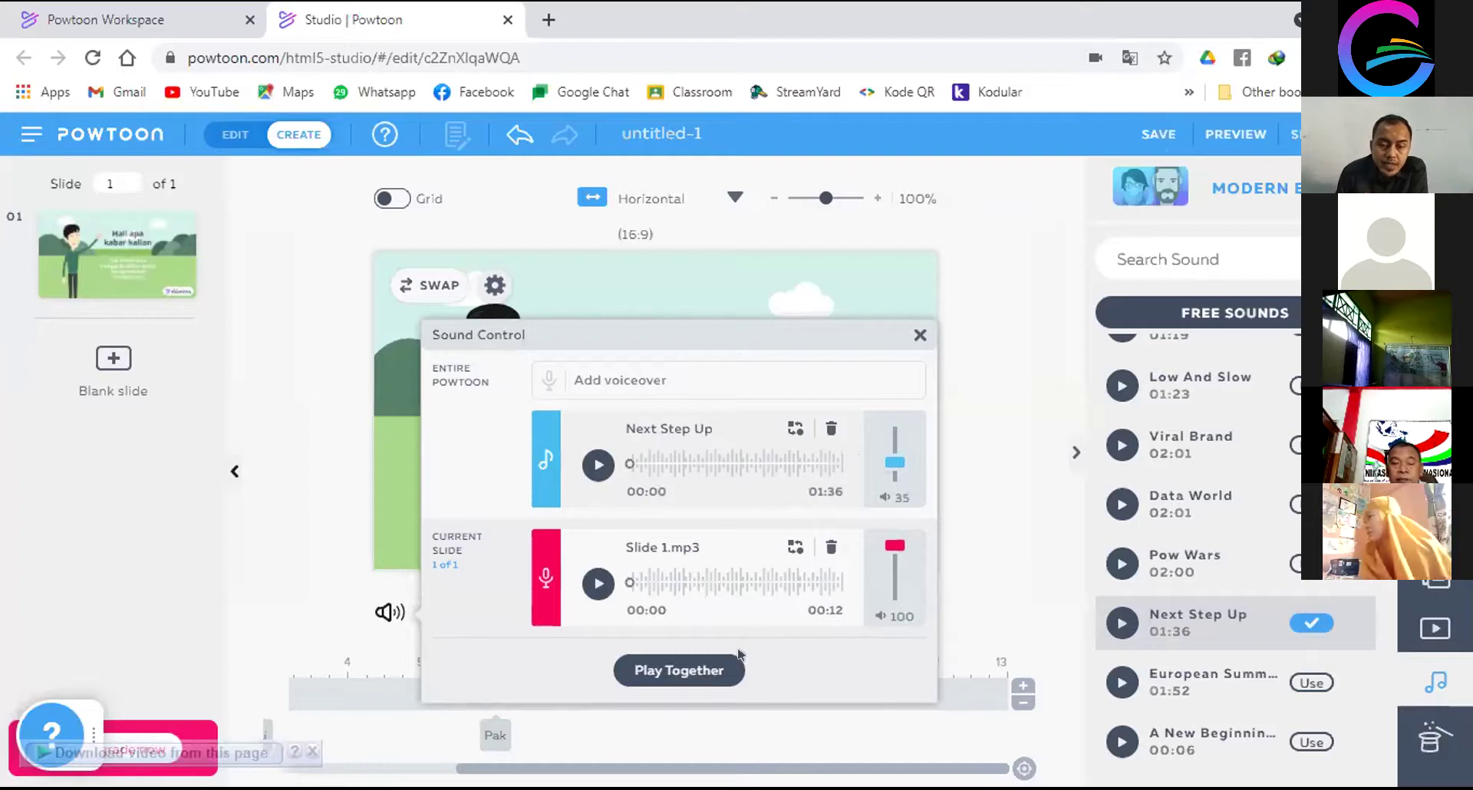
left_click_drag(683, 310, 670, 287)
left_click(688, 320)
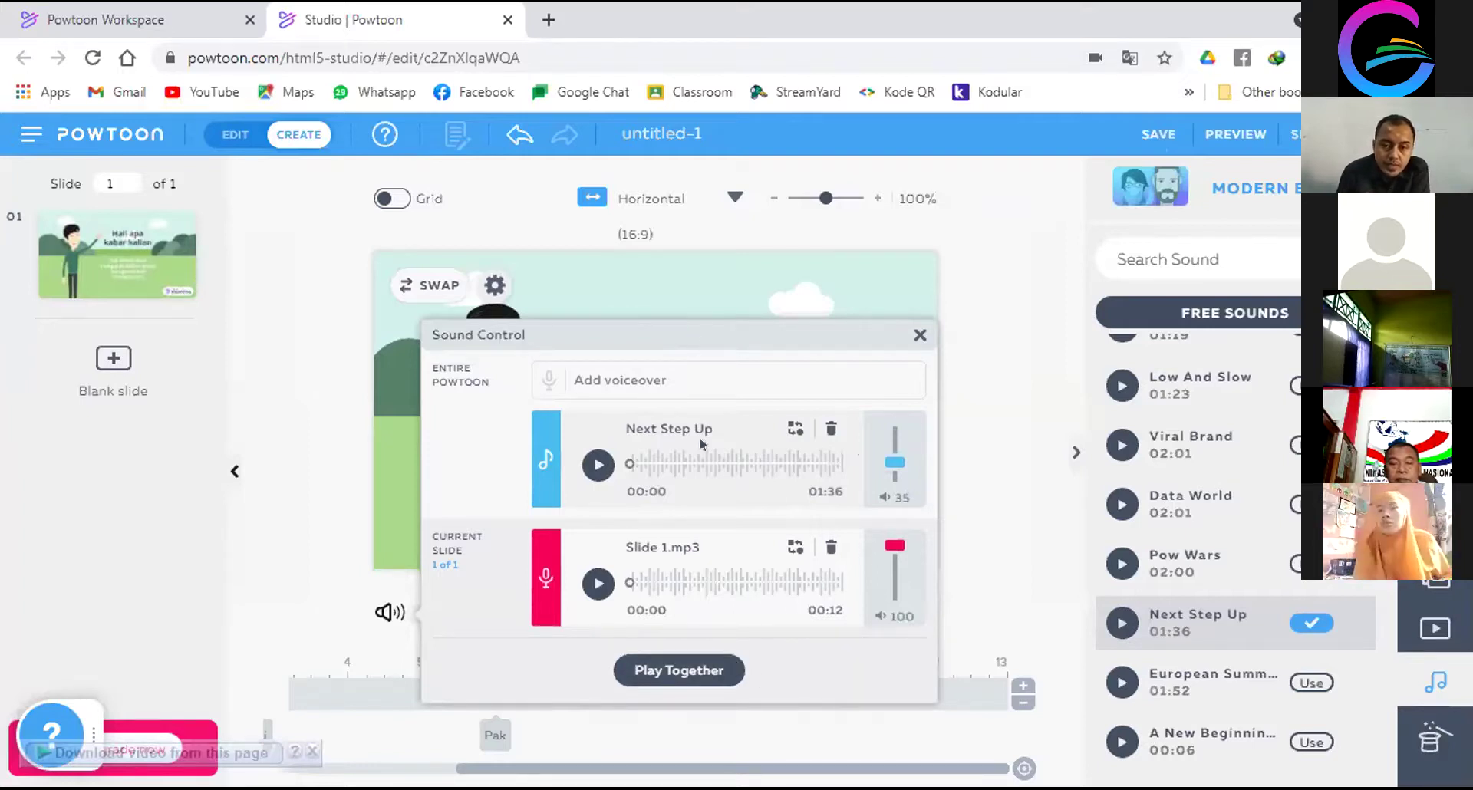
left_click(696, 673)
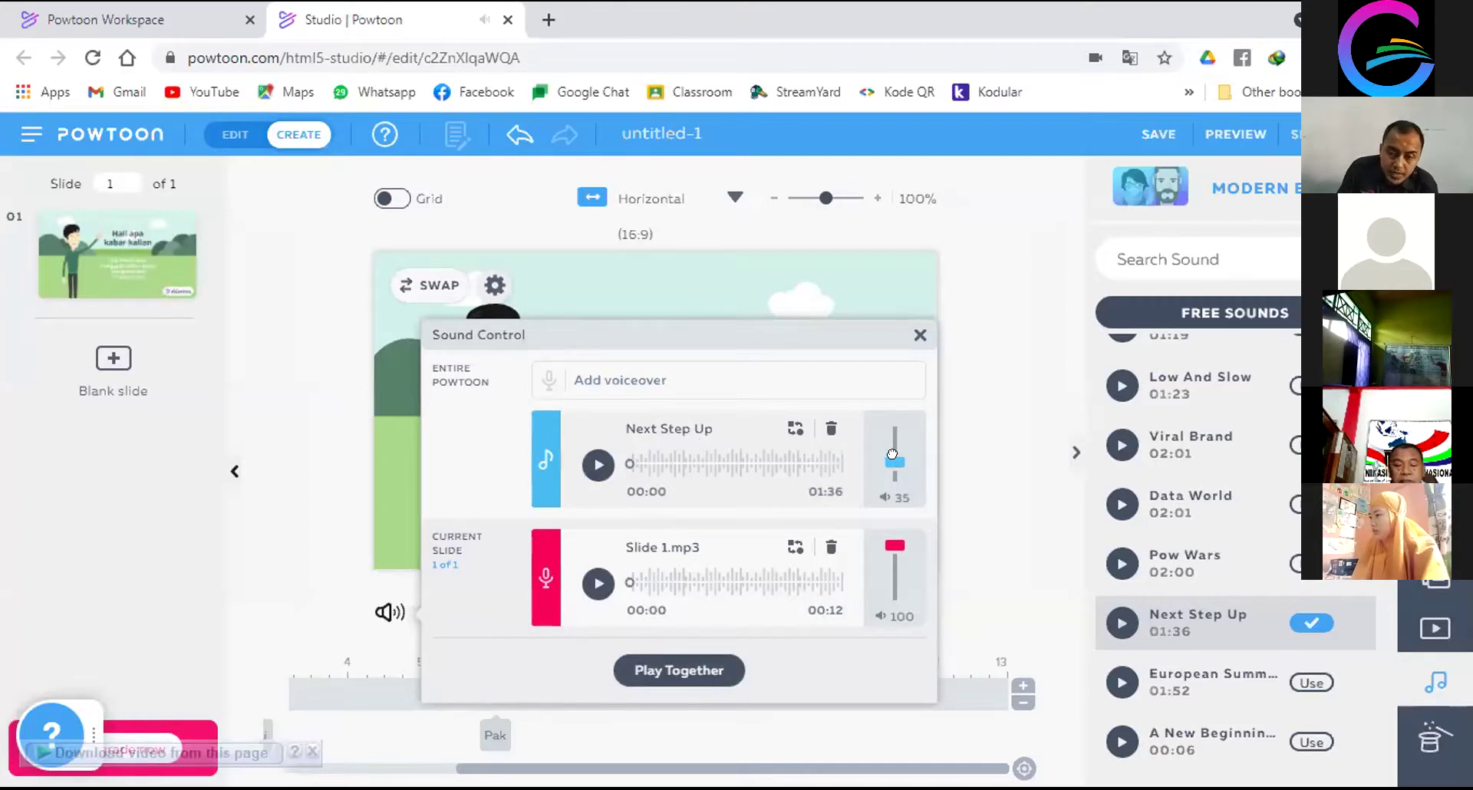
Reduce the Next Step Up music volume further to 28 and close the sound controls
left_click_drag(896, 455, 892, 461)
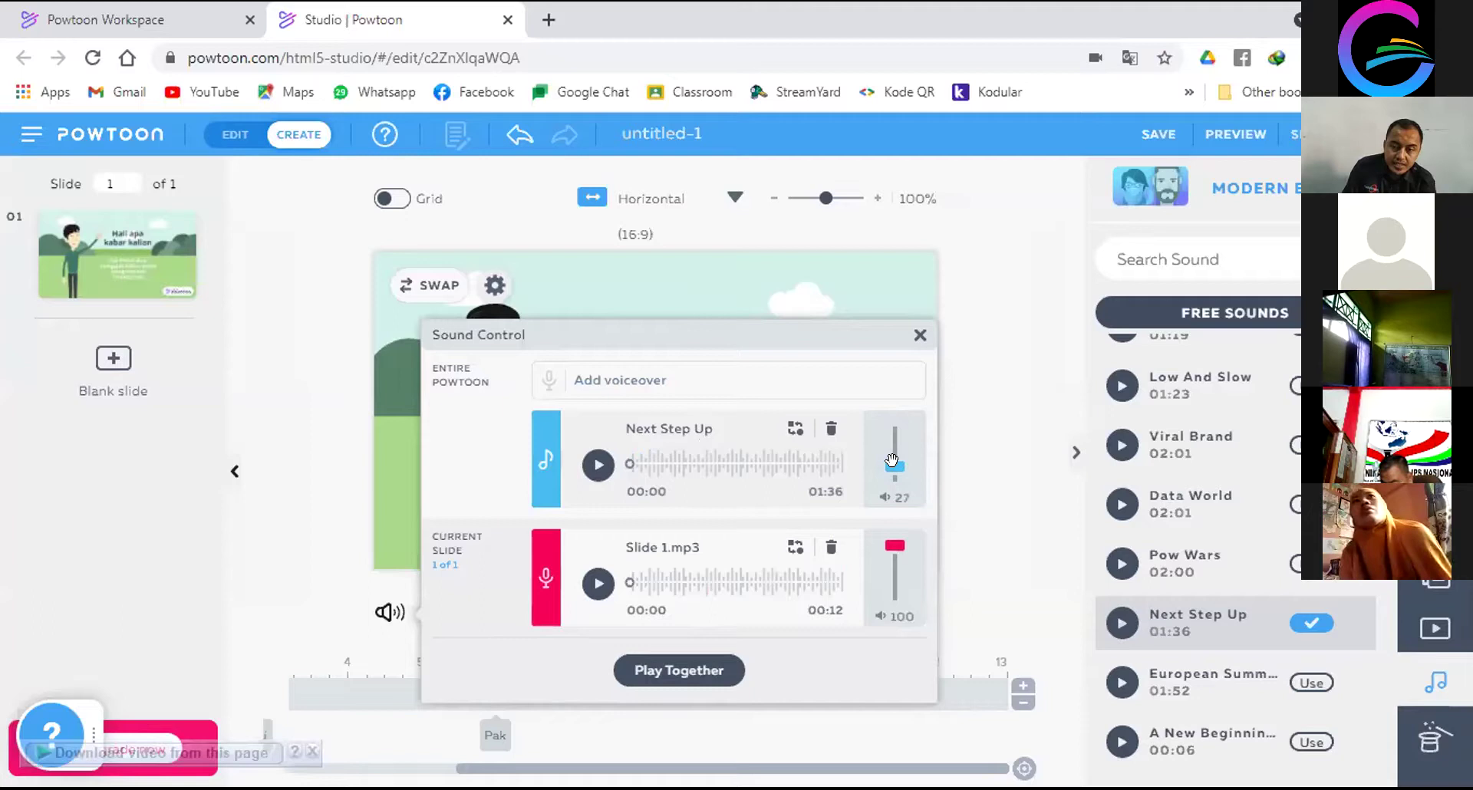
left_click(891, 460)
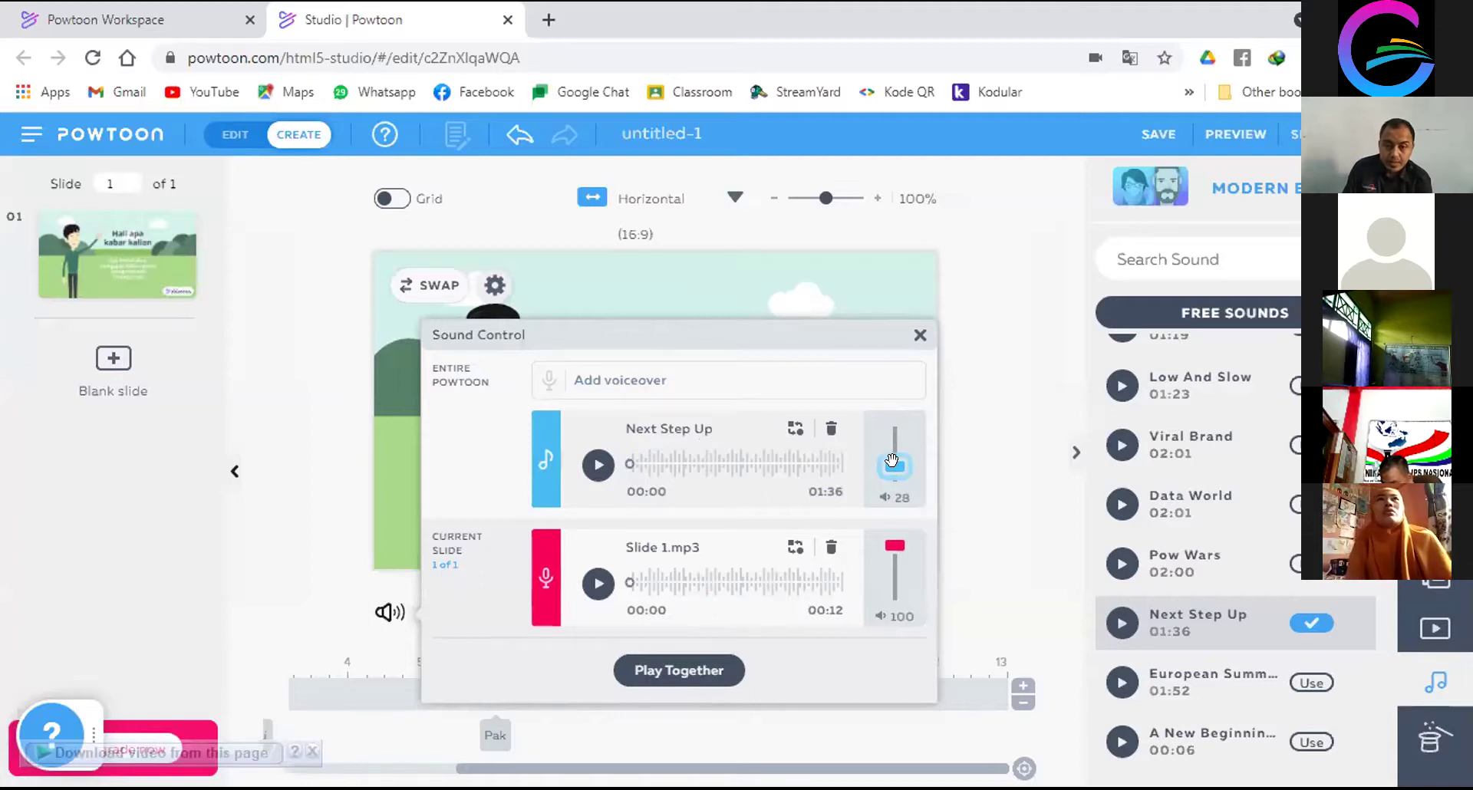
key("Escape")
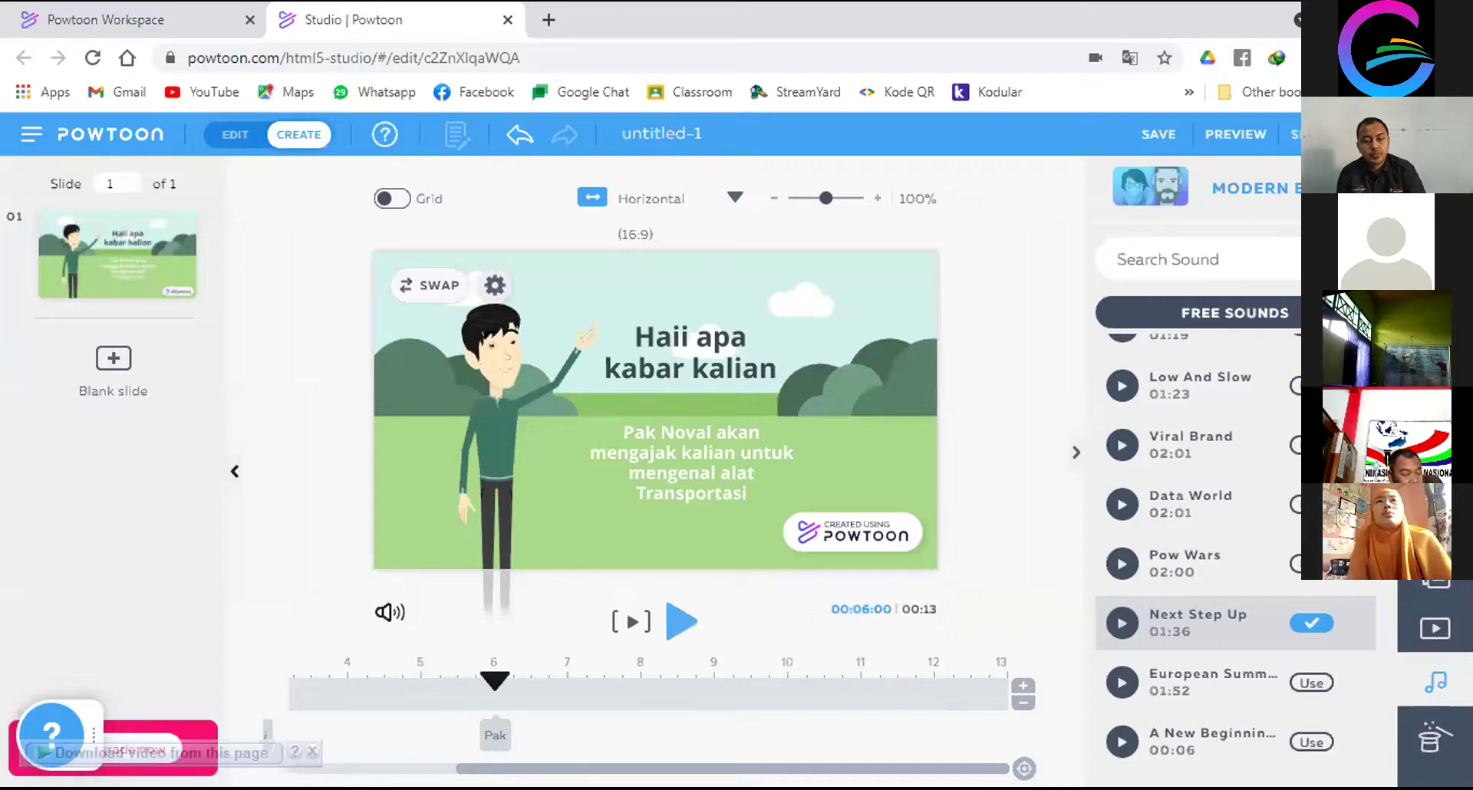
Change the subtitle's text color to dark slate (#36474F) and deselect it
scroll(648, 690, "left", 4)
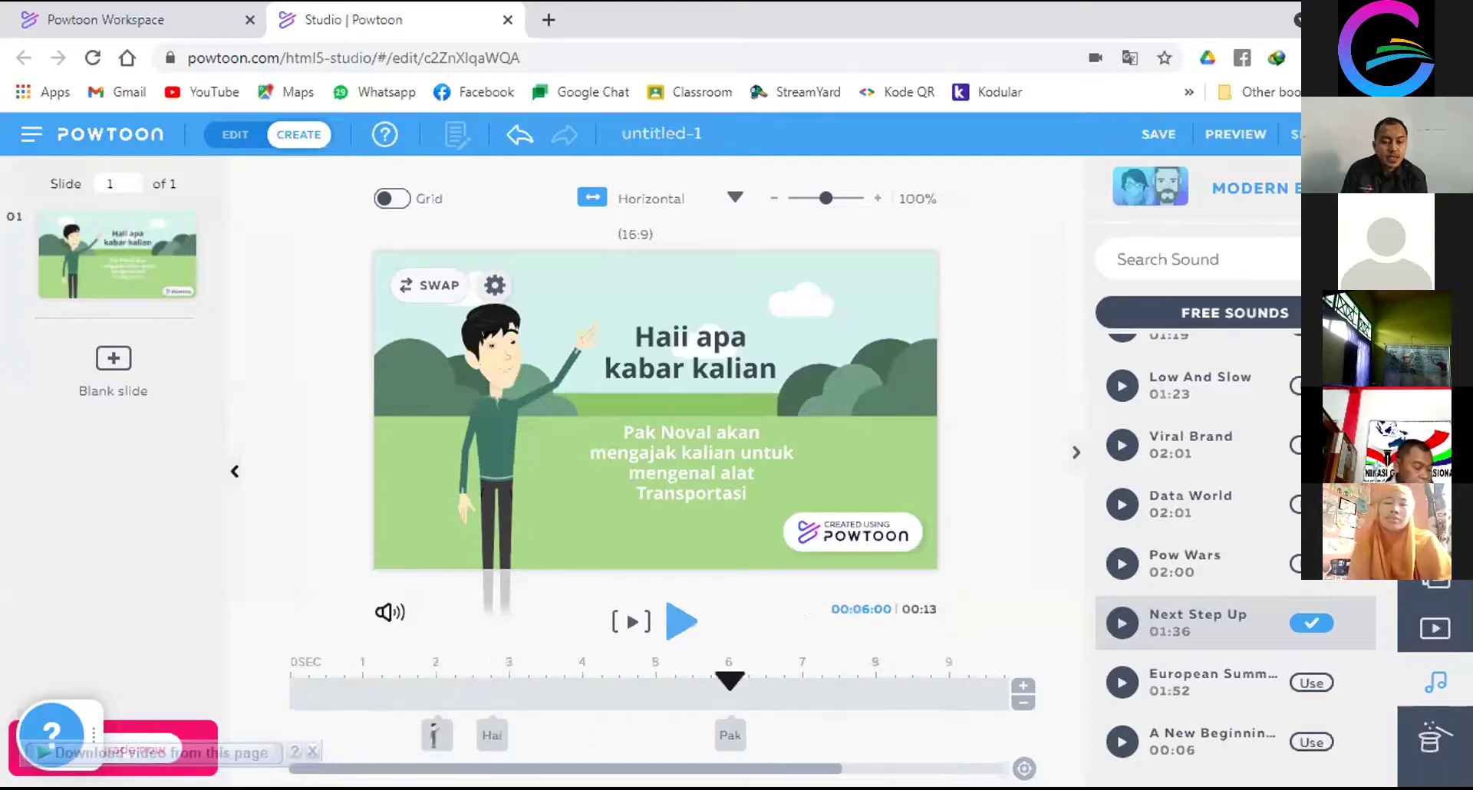
left_click(515, 393)
left_click(825, 325)
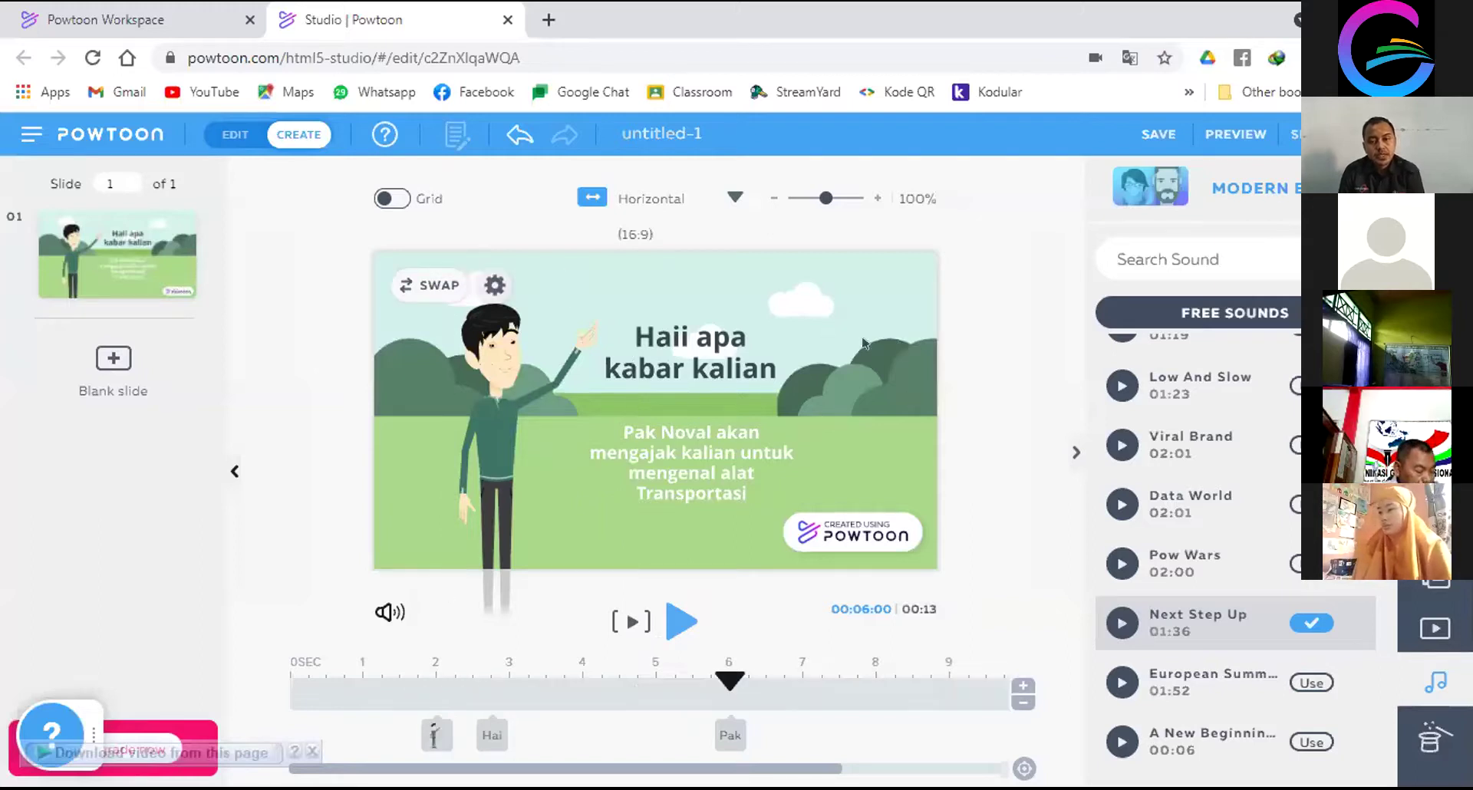
left_click(685, 341)
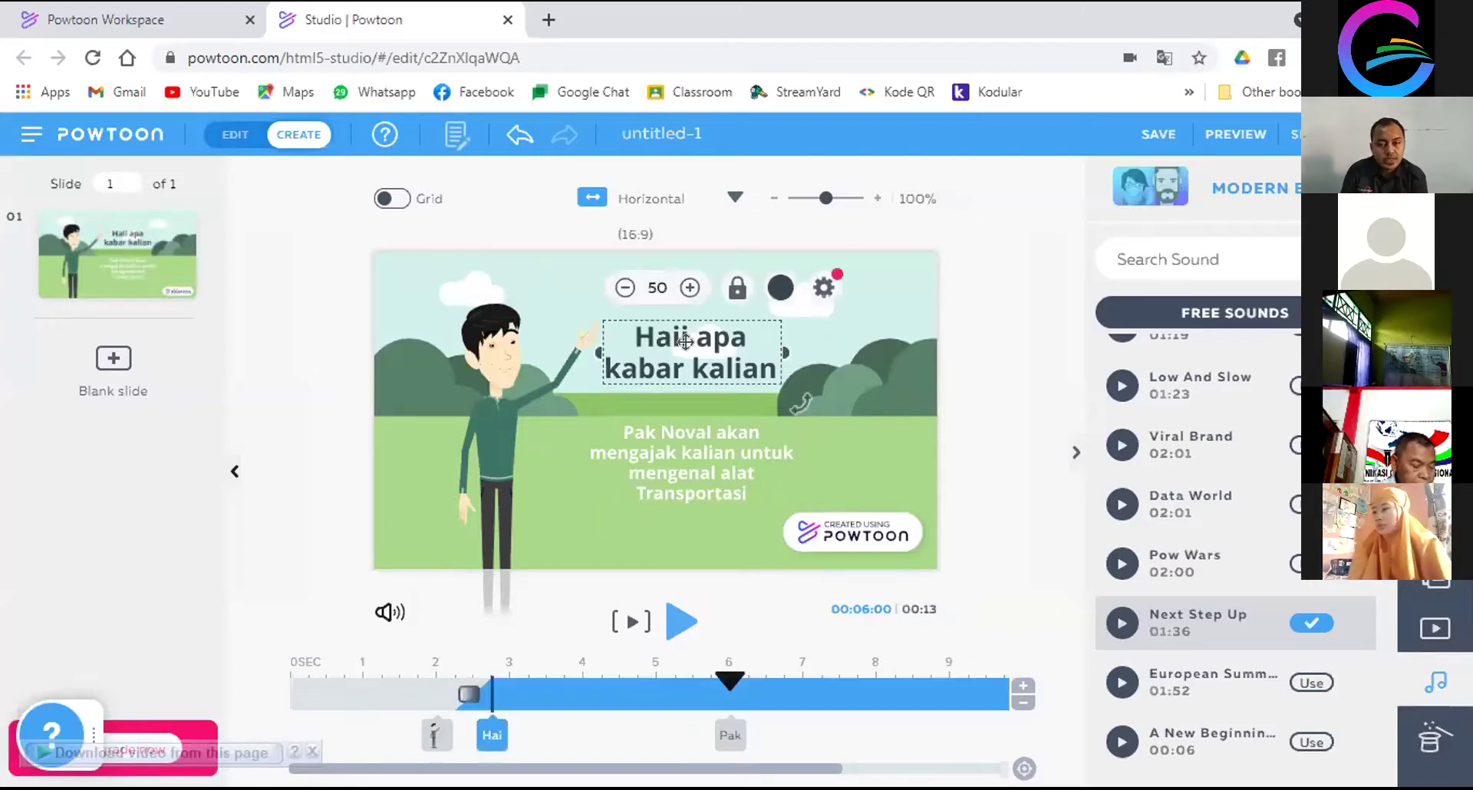
left_click(702, 448)
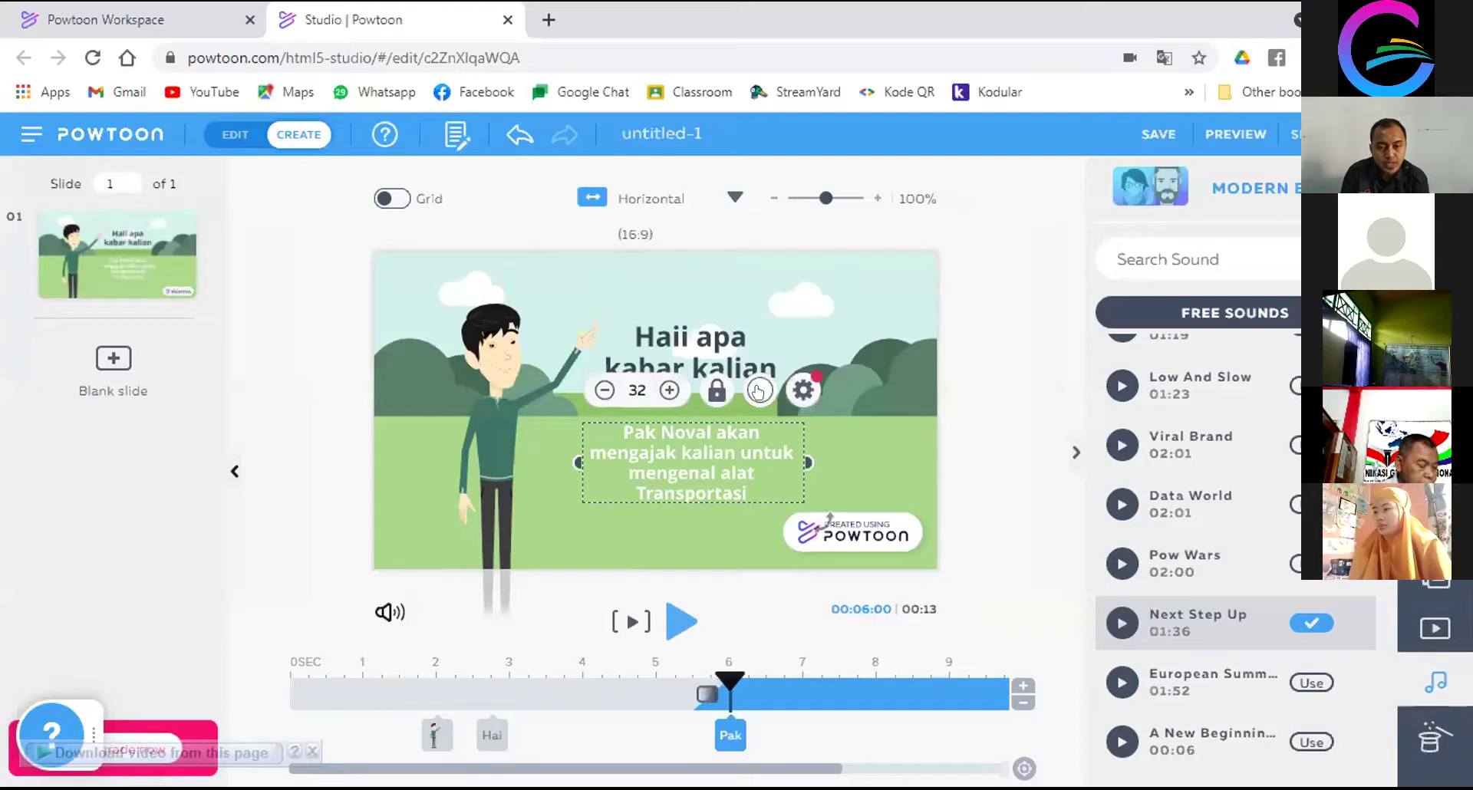
left_click(758, 392)
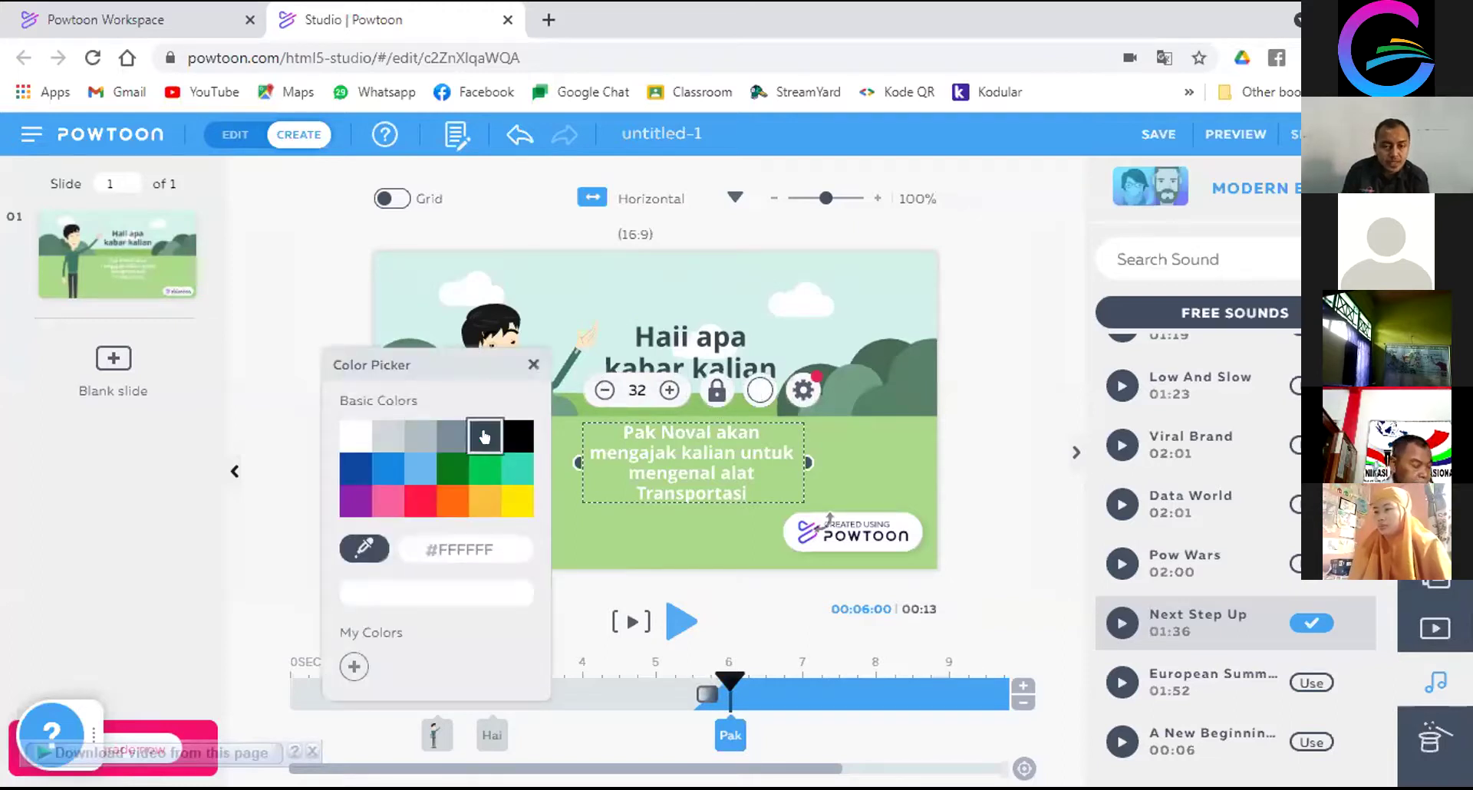
left_click(483, 435)
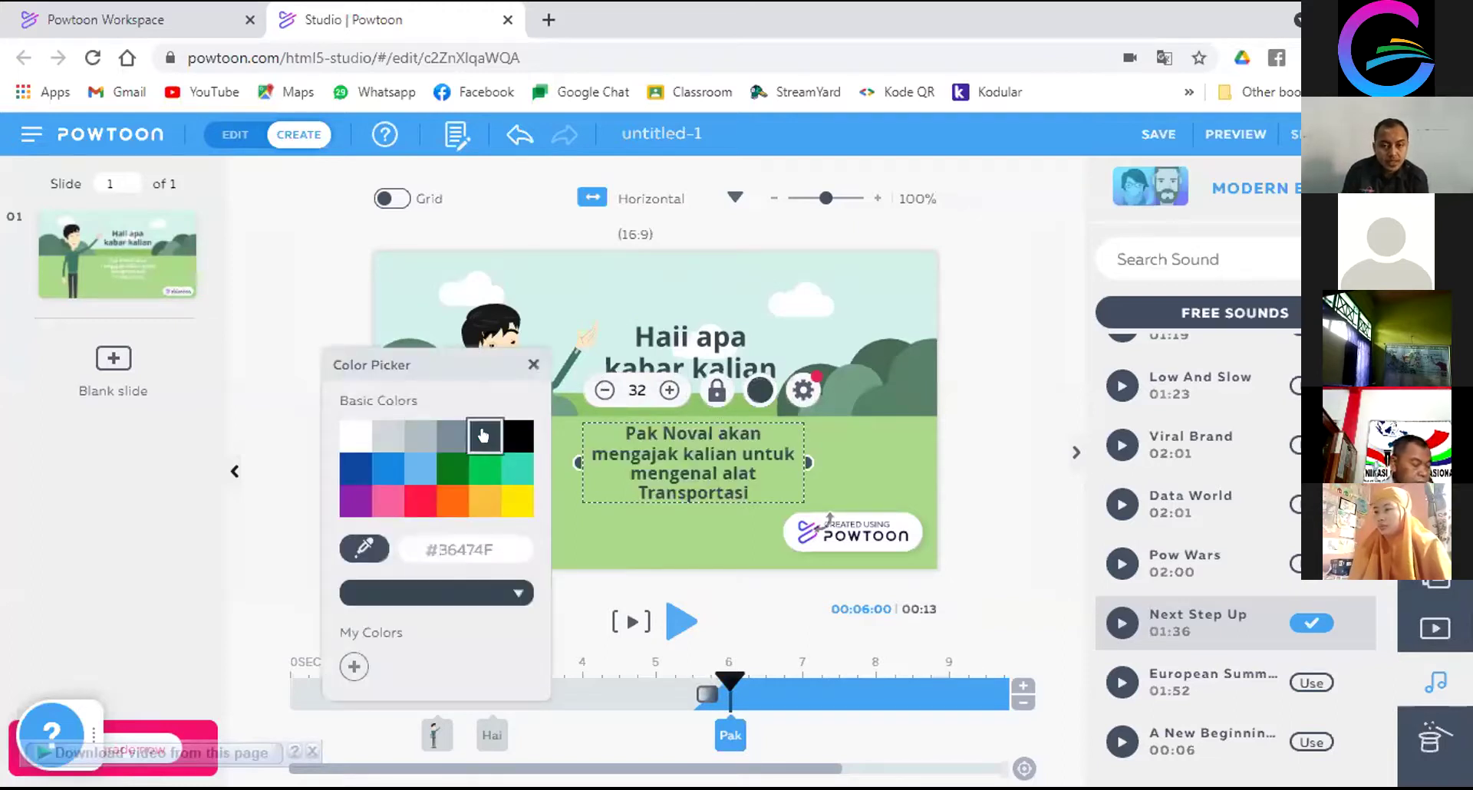
left_click(979, 307)
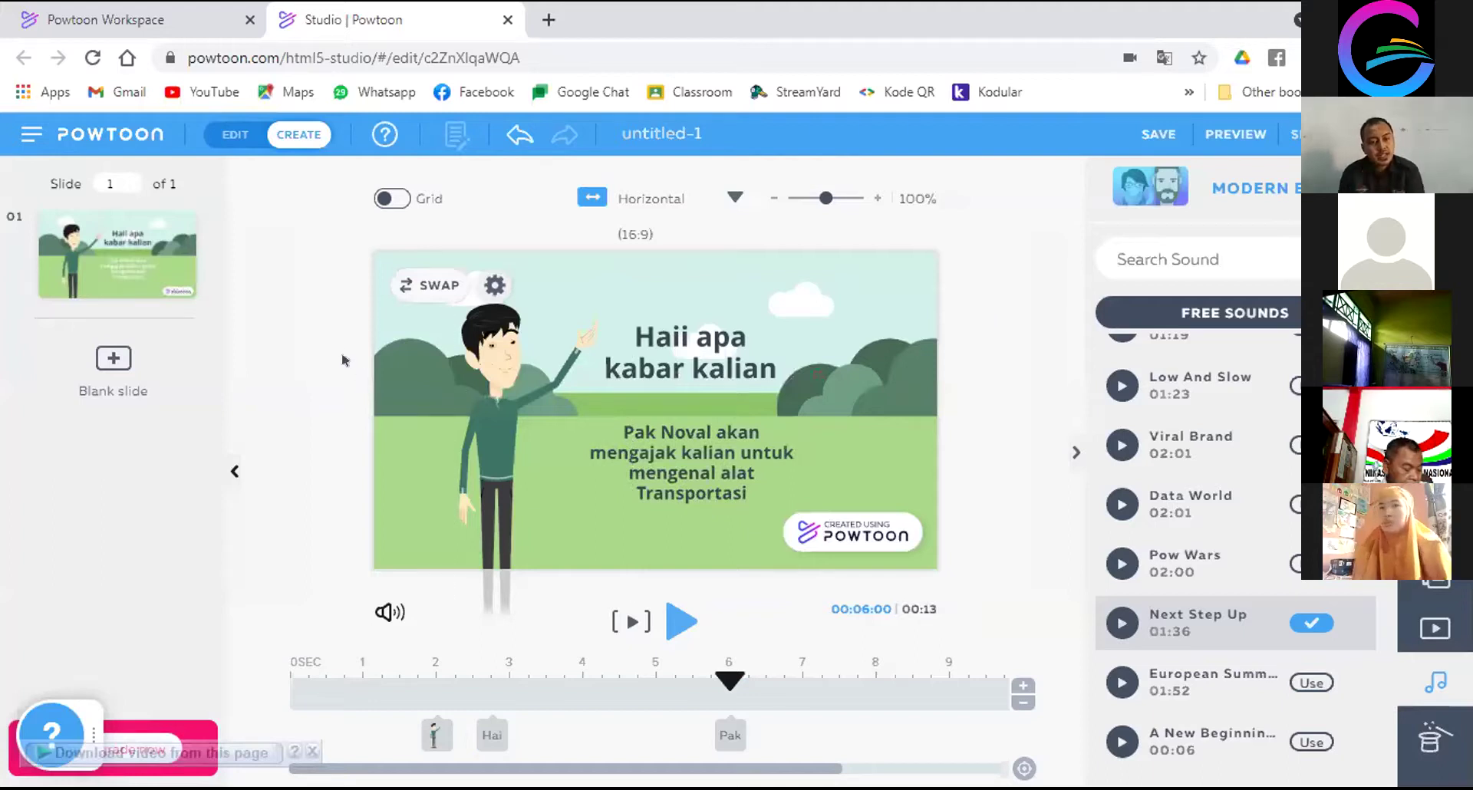
Add a blank second slide and browse the Locations backgrounds for it
left_click(113, 358)
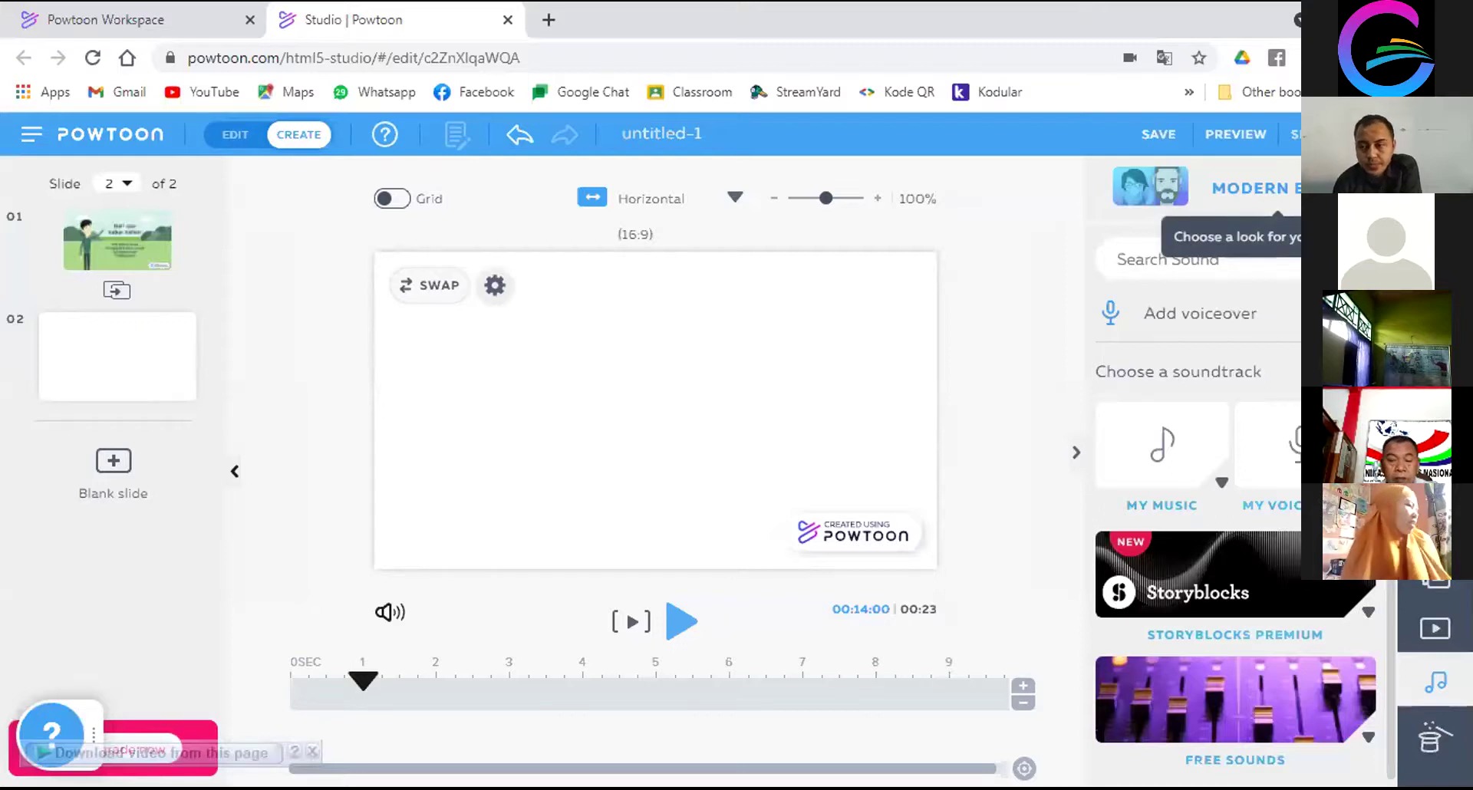
scroll(1206, 571, "up", 1)
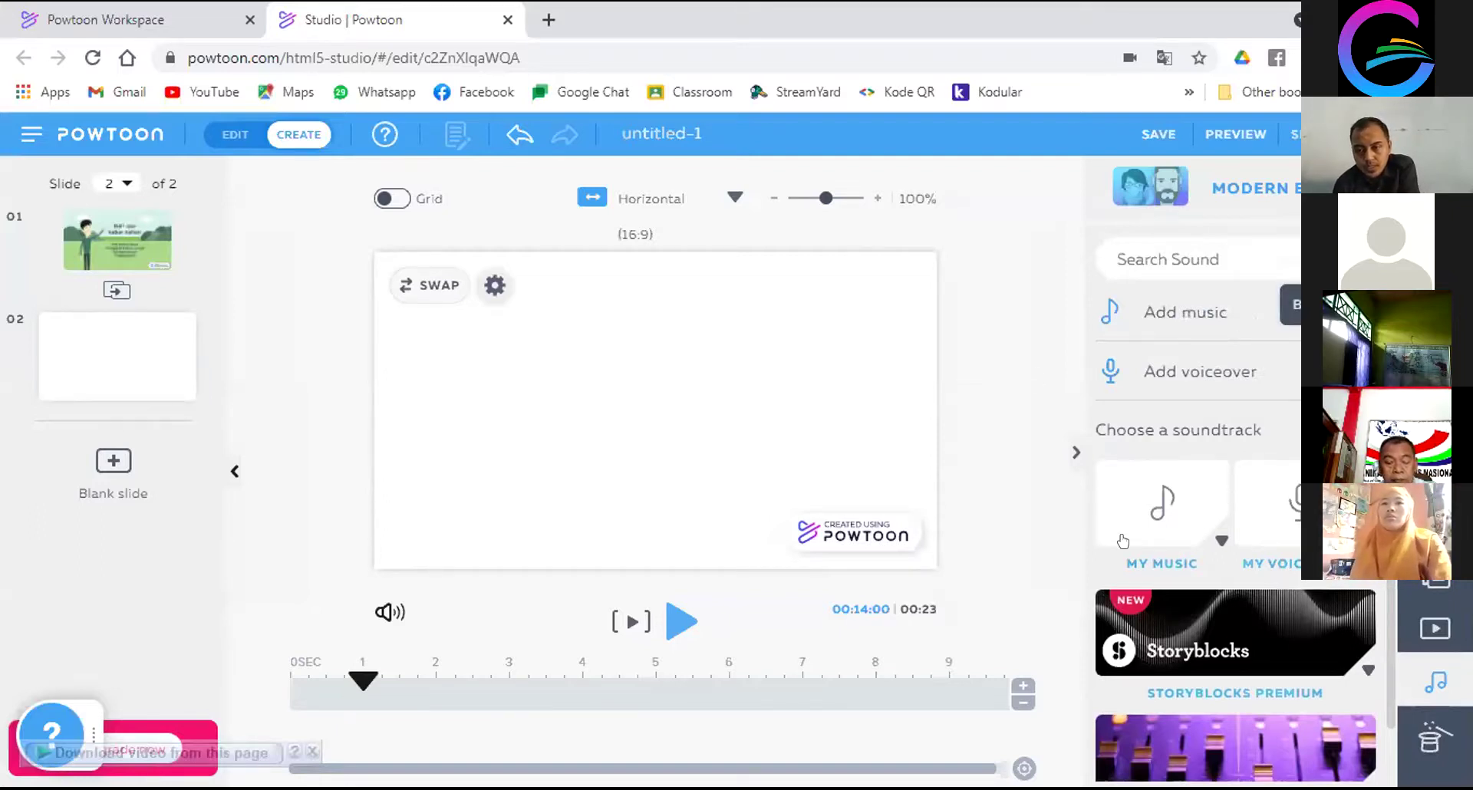
scroll(1269, 533, "down", 4)
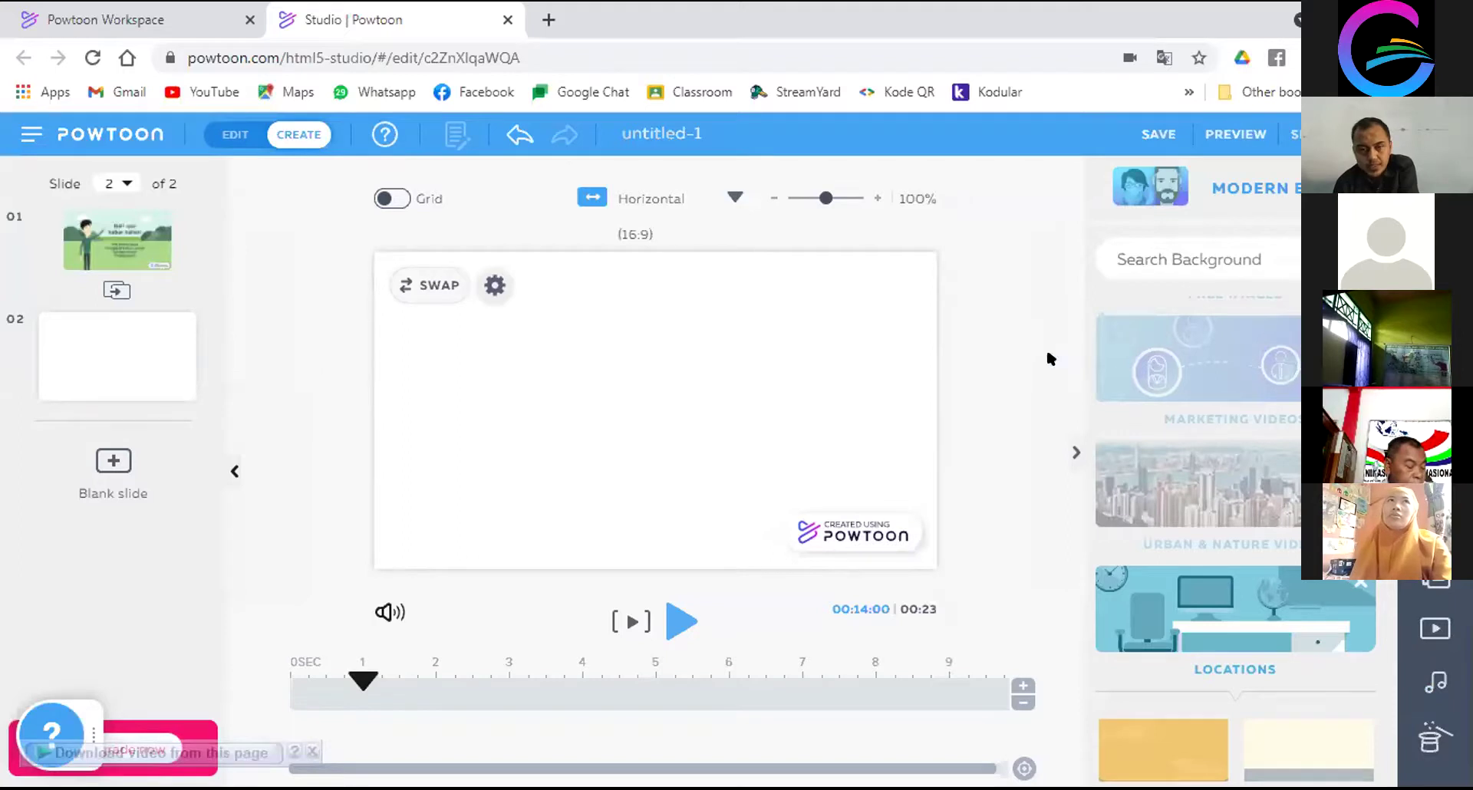
scroll(1257, 481, "up", 3)
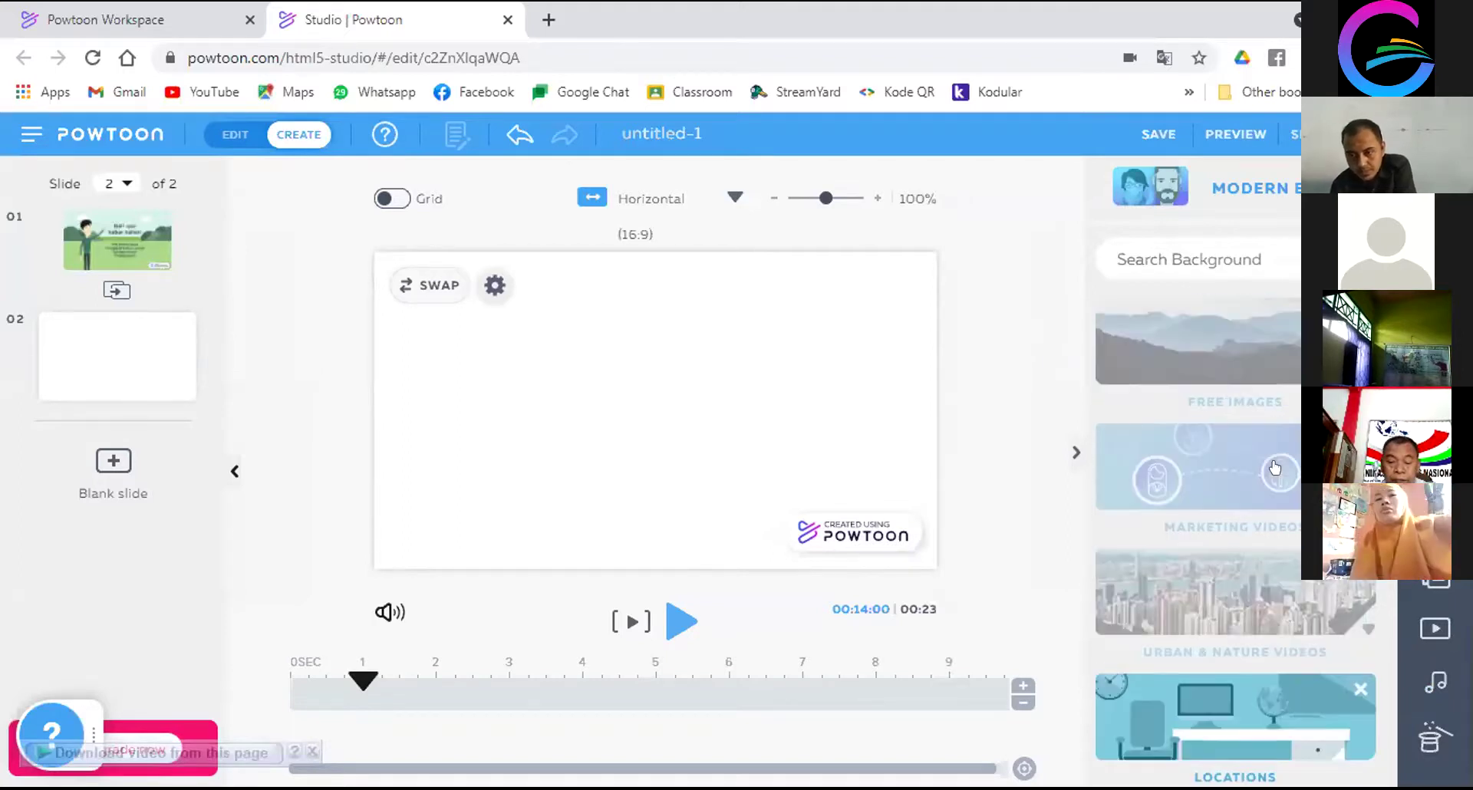
scroll(1177, 533, "down", 5)
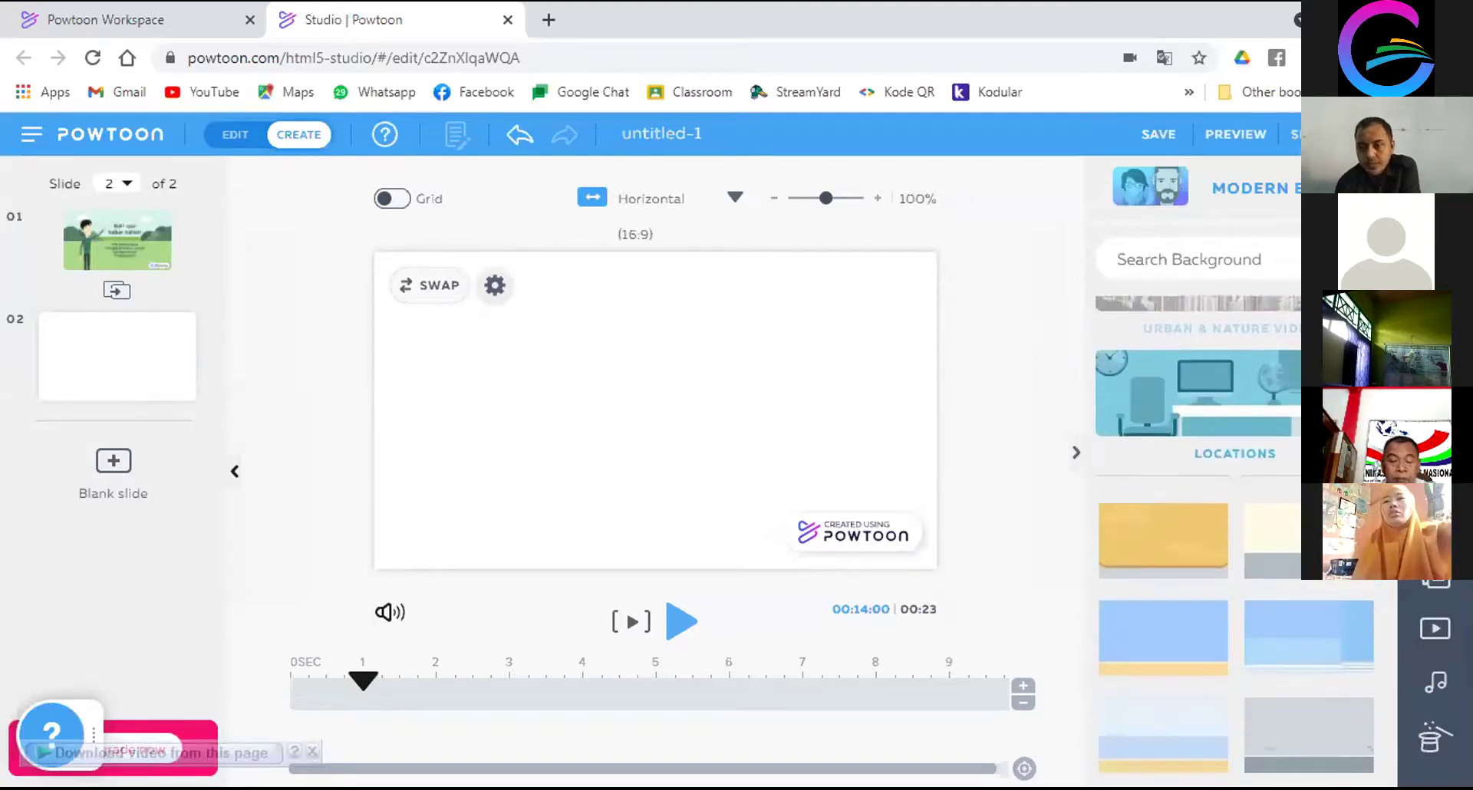
scroll(1204, 558, "down", 2)
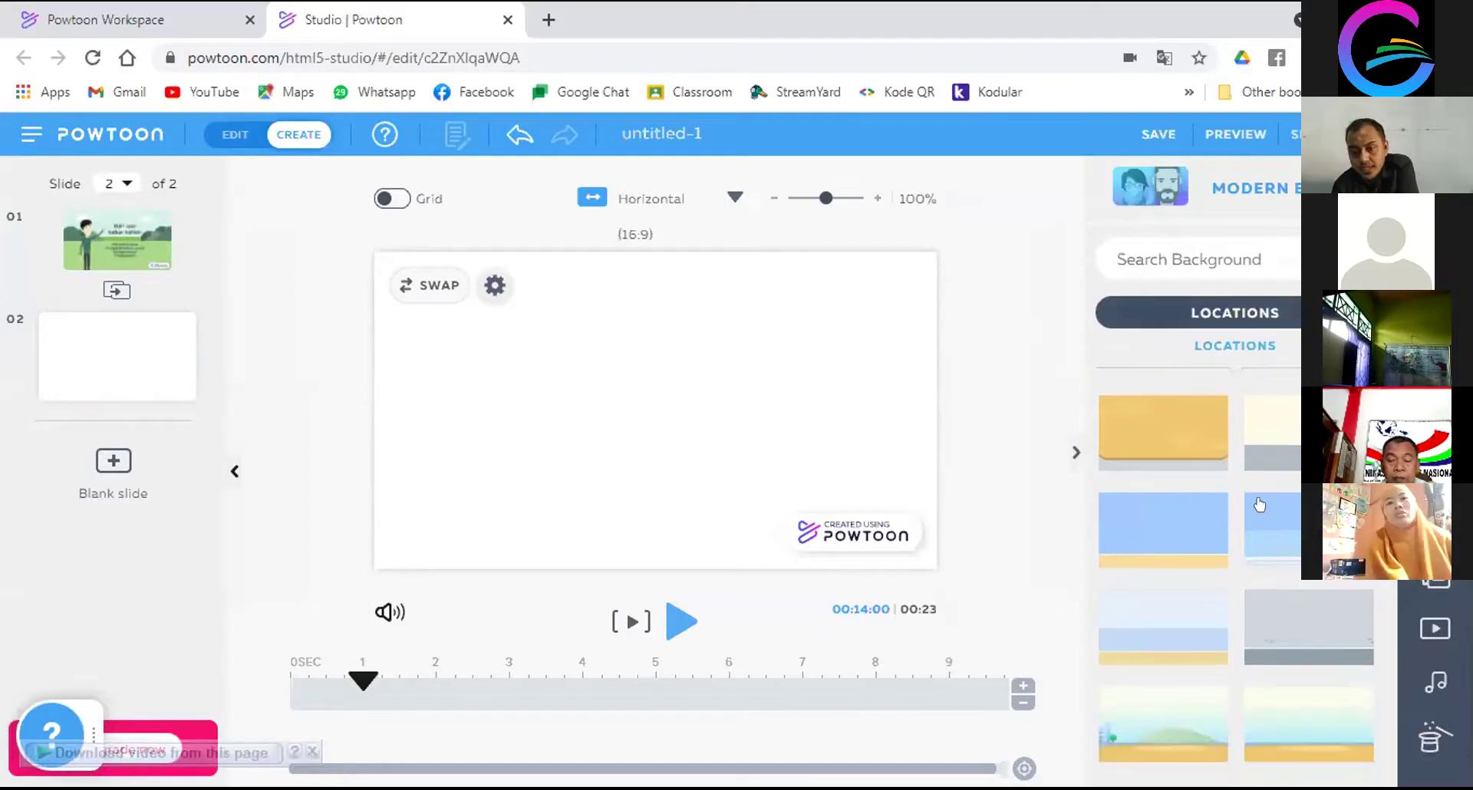
scroll(1269, 506, "down", 2)
mouse_move(1269, 506)
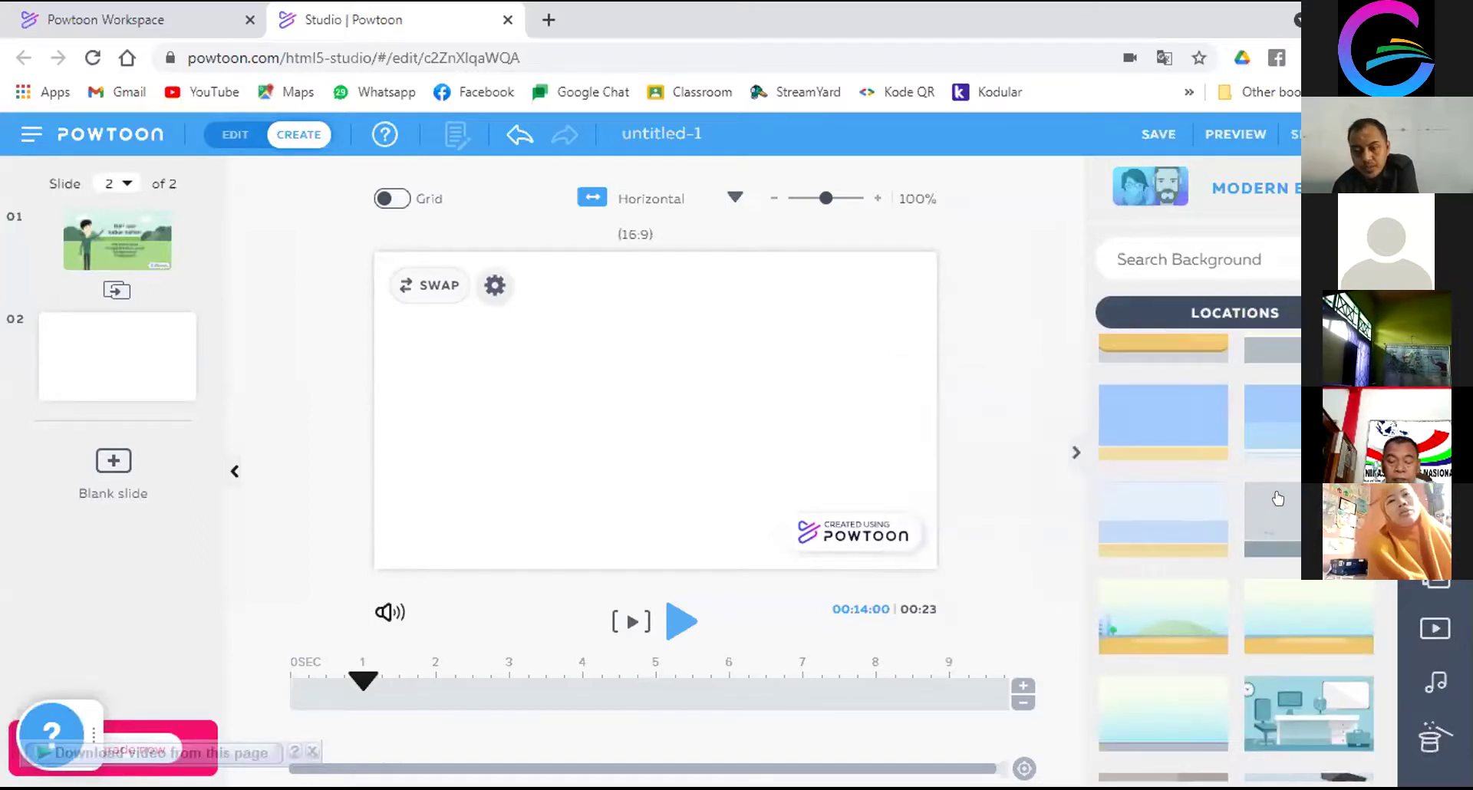
scroll(1288, 537, "down", 2)
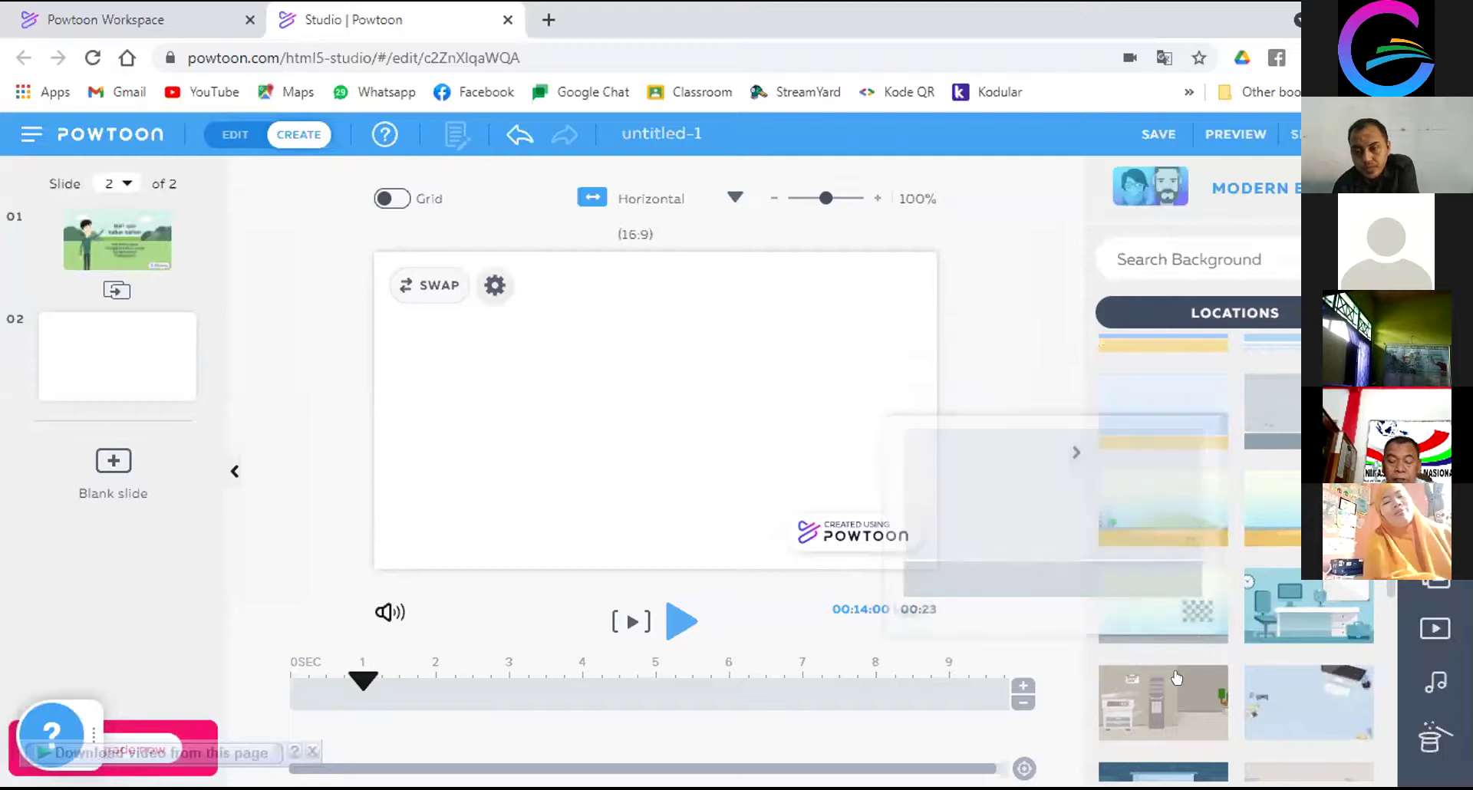